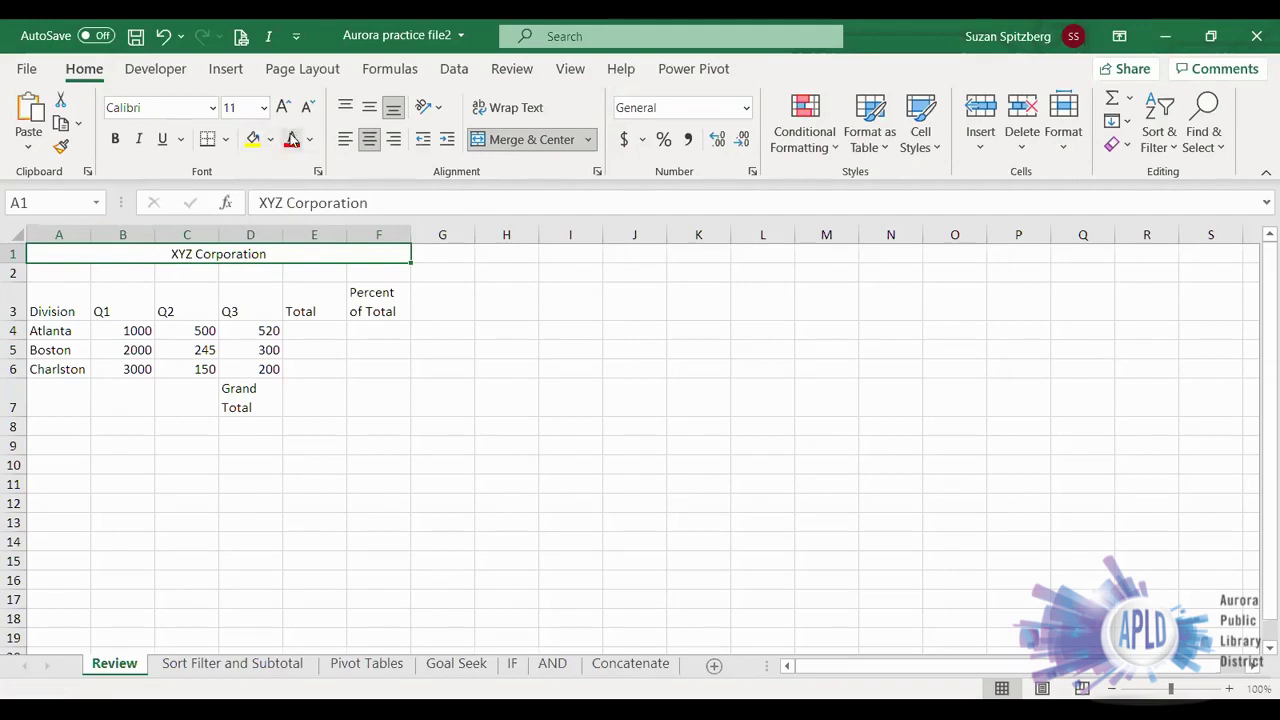
# Step: Format the XYZ Corporation title in A1 with red font color, bold and italic
pyautogui.click(291, 139)
pyautogui.click(115, 139)
pyautogui.click(140, 140)
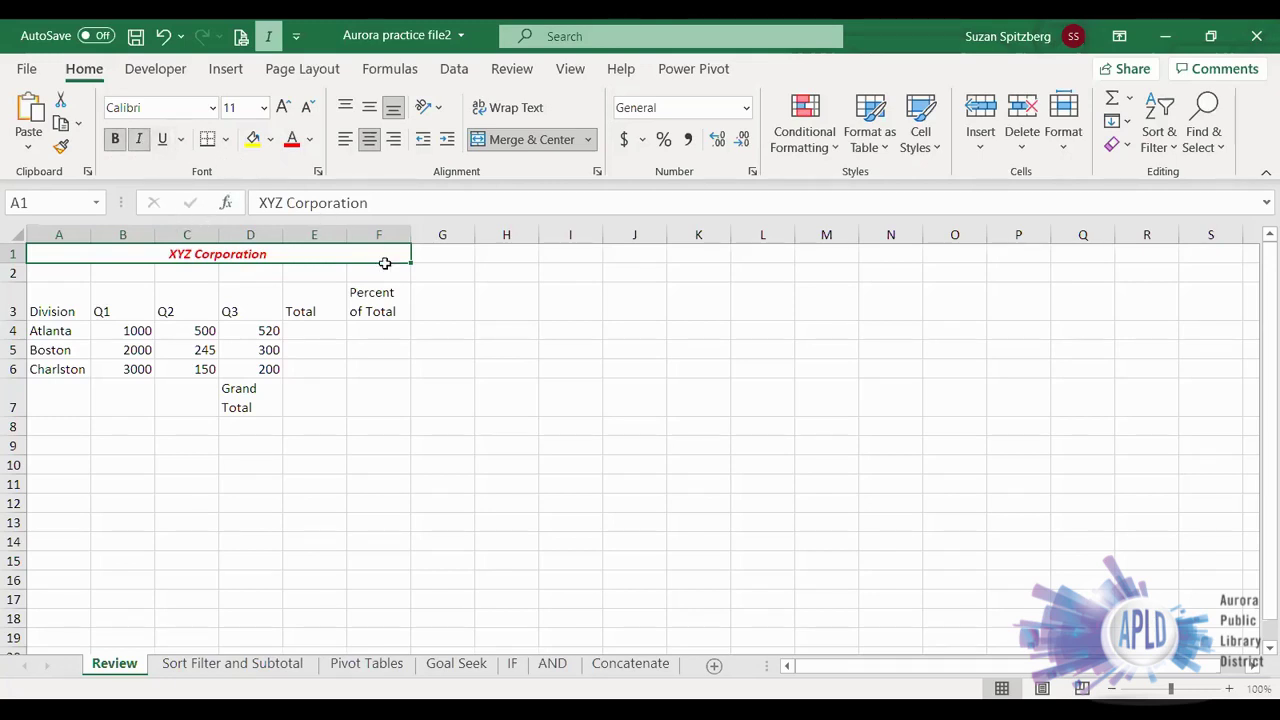
# Step: Make the column headings in A3:F3 bold
pyautogui.moveTo(46, 300); pyautogui.dragTo(362, 302)
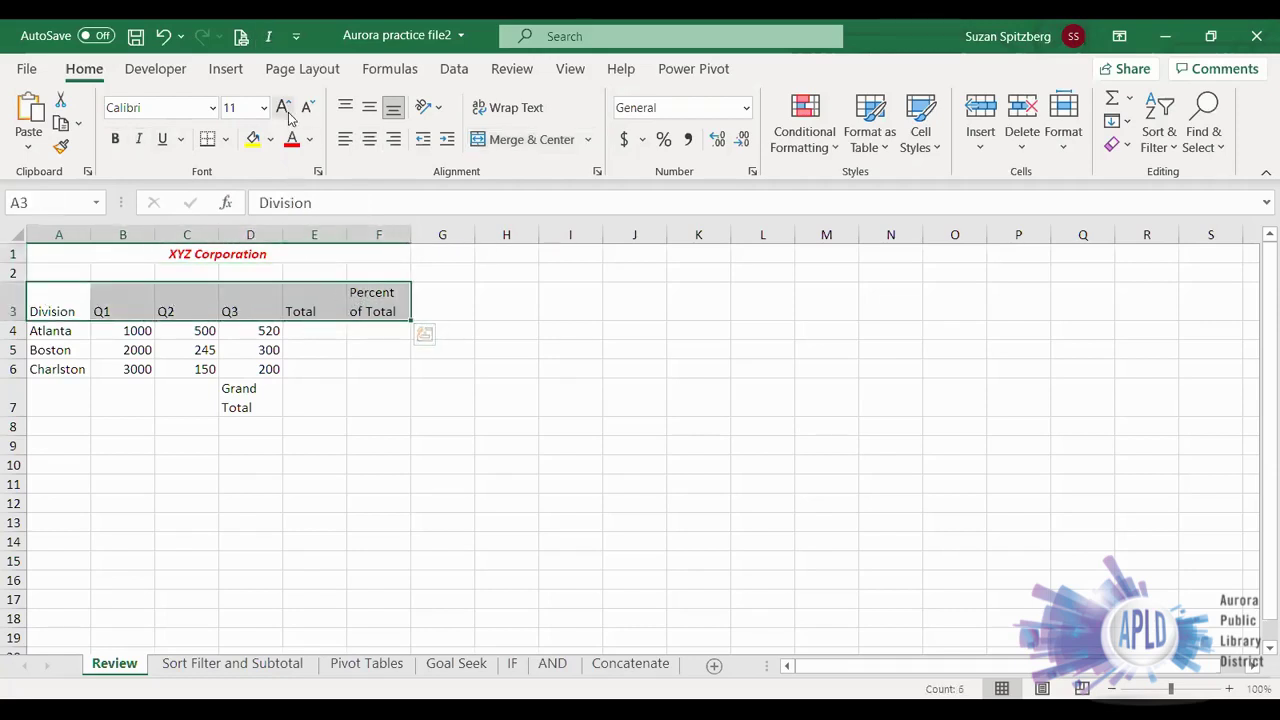
pyautogui.click(115, 139)
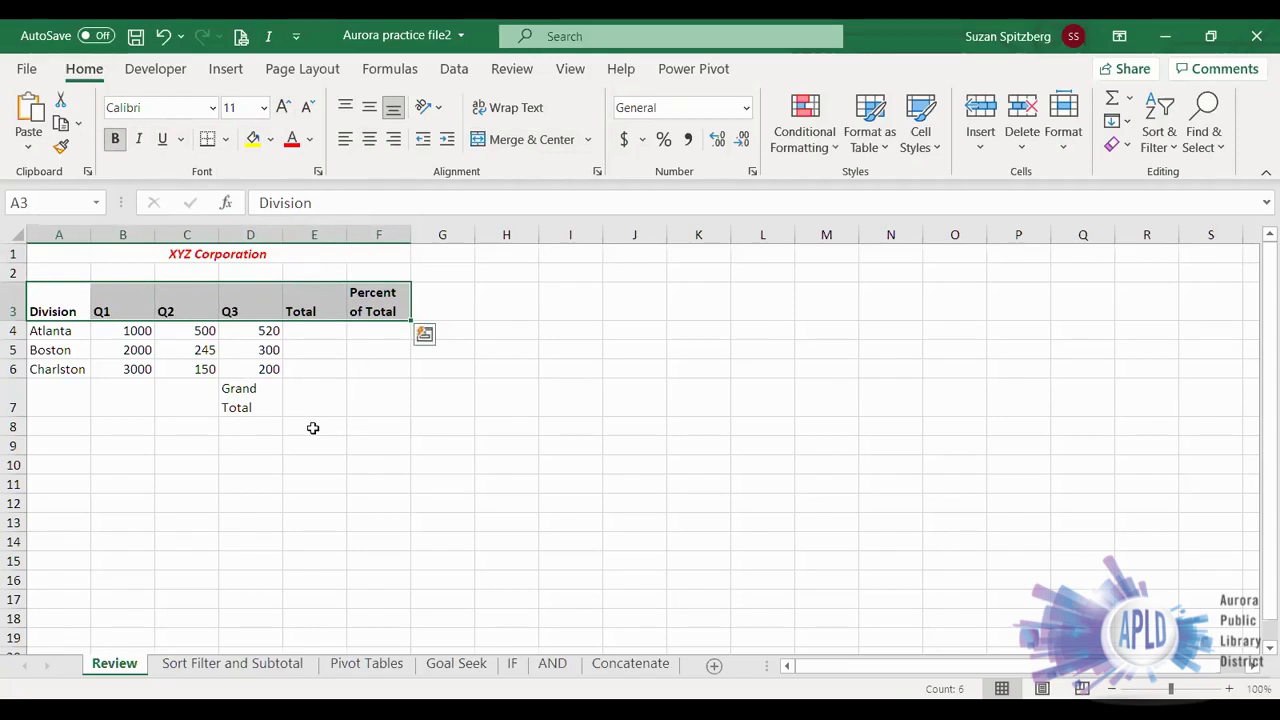
pyautogui.click(327, 421)
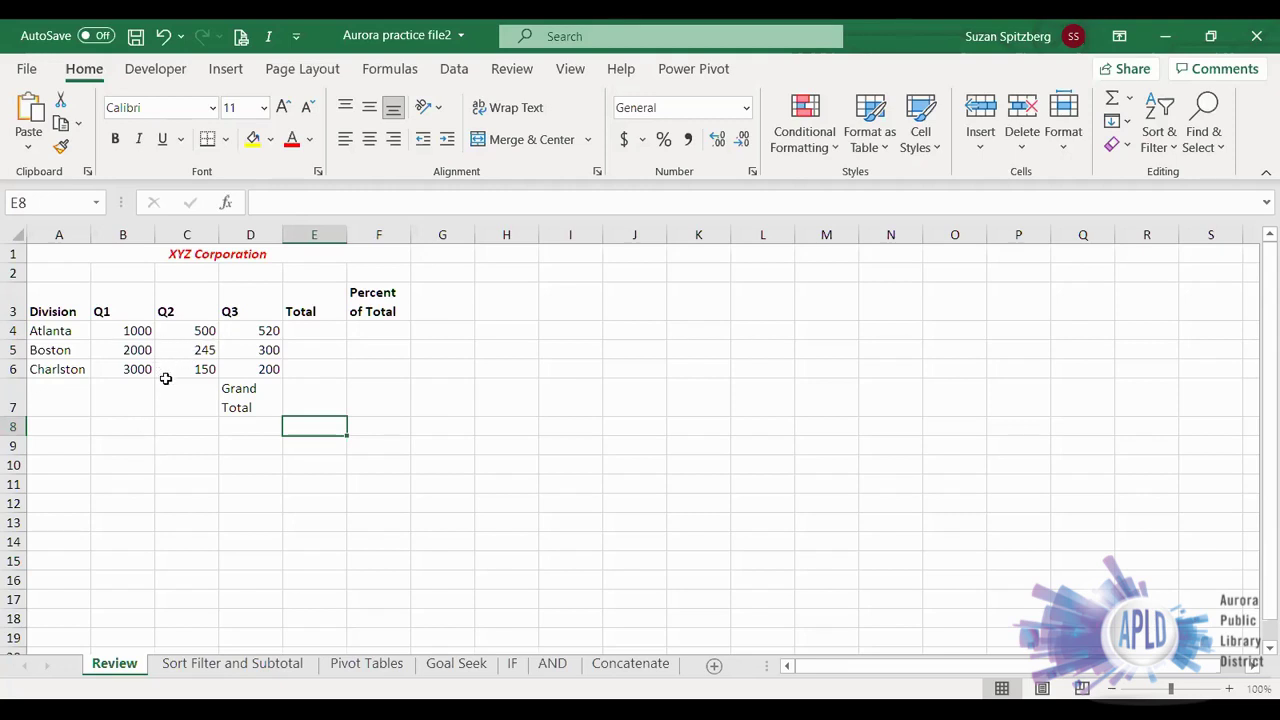
pyautogui.click(298, 330)
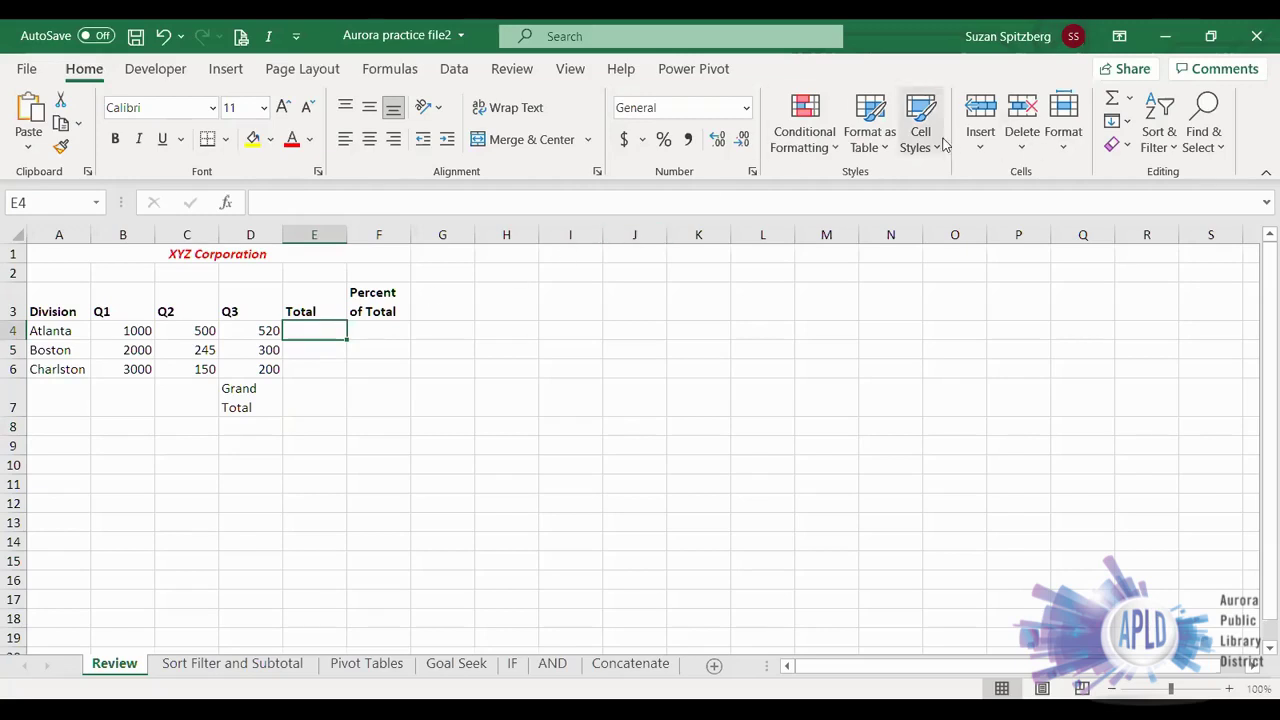
pyautogui.click(1112, 102)
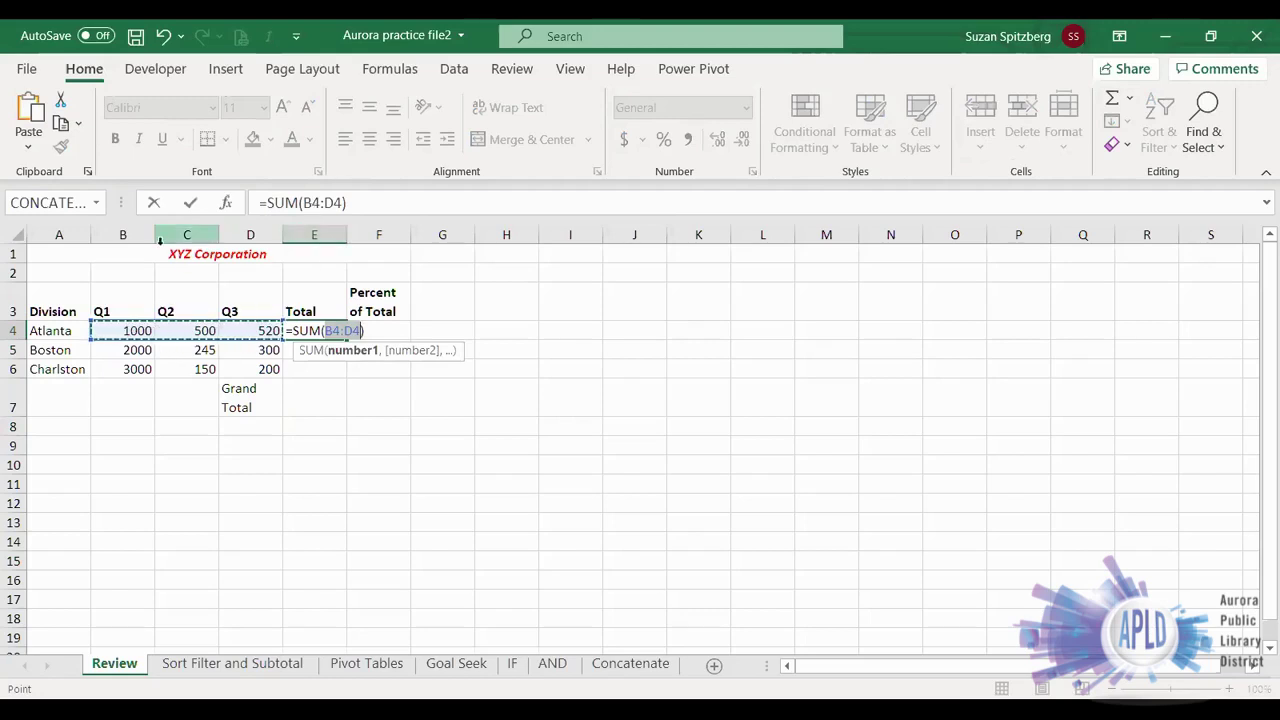
pyautogui.click(191, 203)
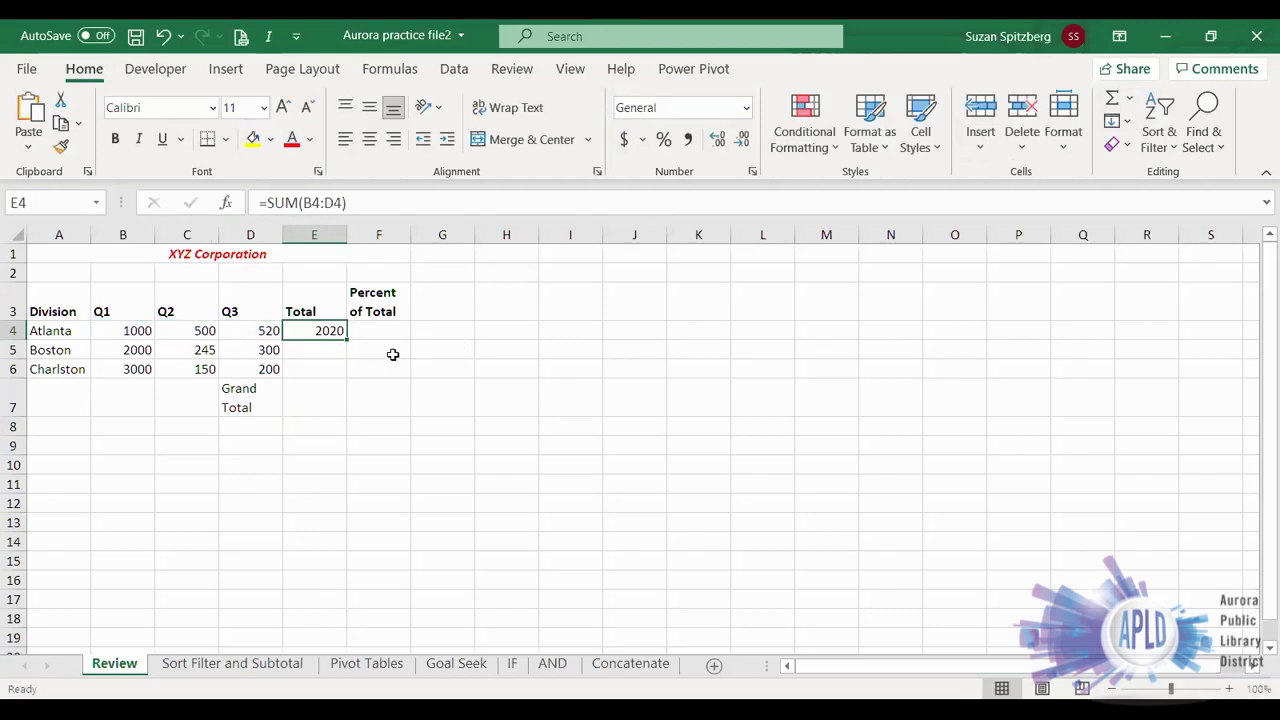
pyautogui.press('Delete')
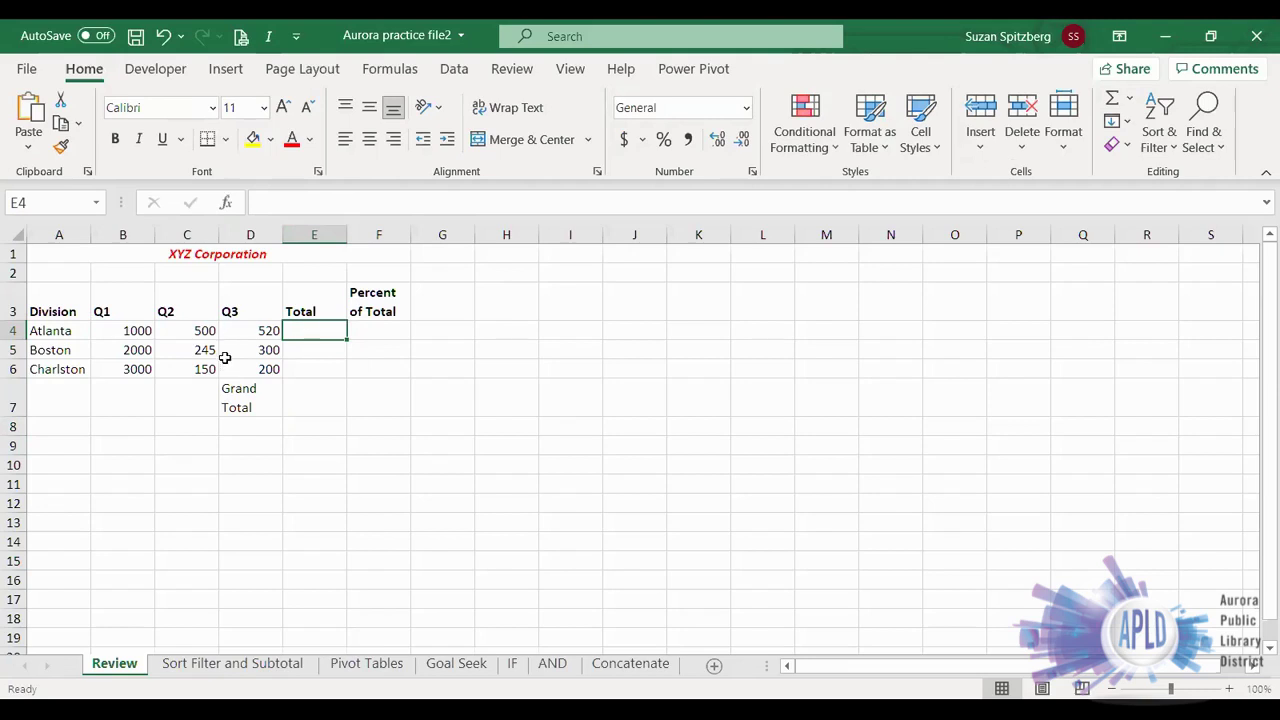
# Step: Fill E4:E6 with AutoSum totals of each division's Q1 to Q3 values and check each formula
pyautogui.moveTo(316, 330); pyautogui.dragTo(315, 373)
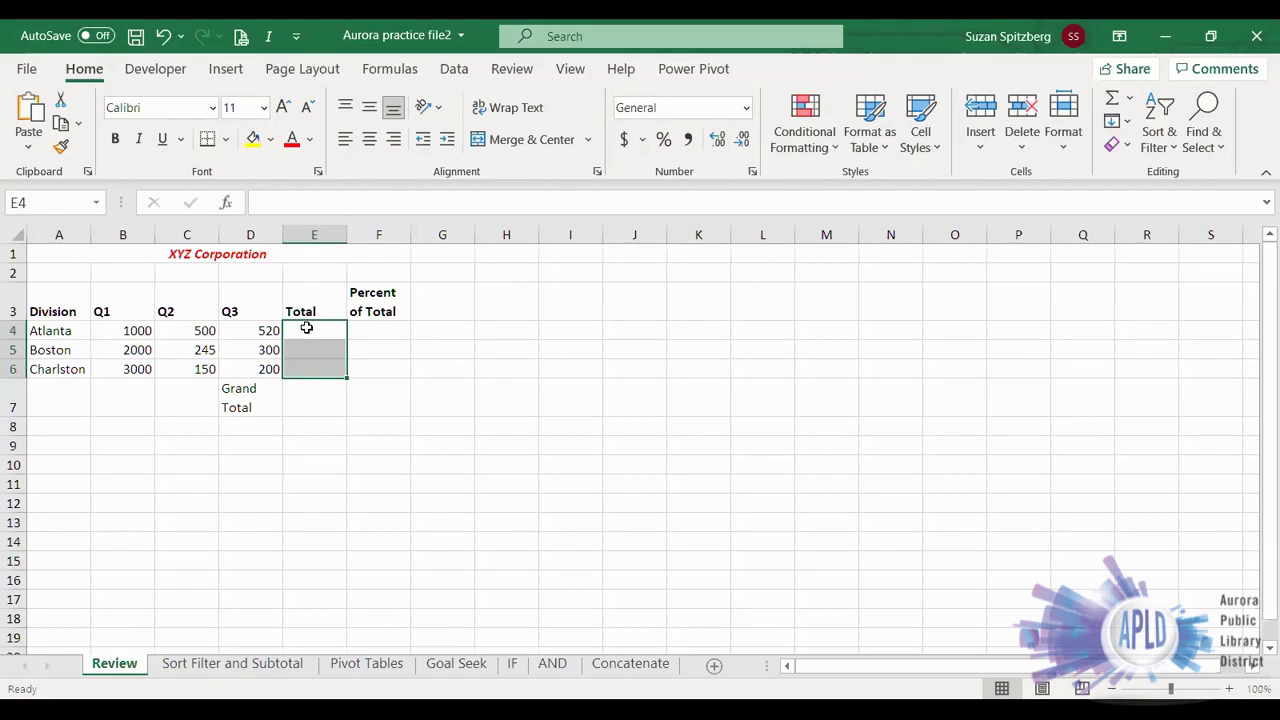
pyautogui.click(1111, 103)
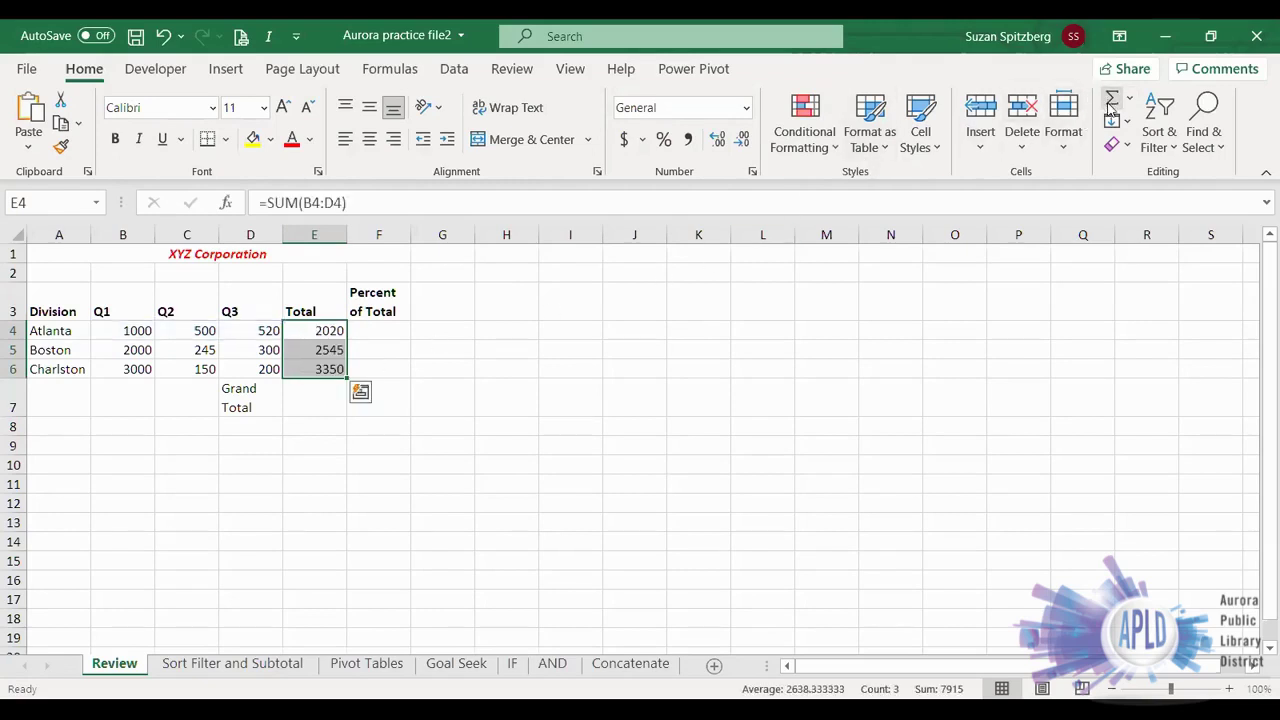
pyautogui.click(308, 332)
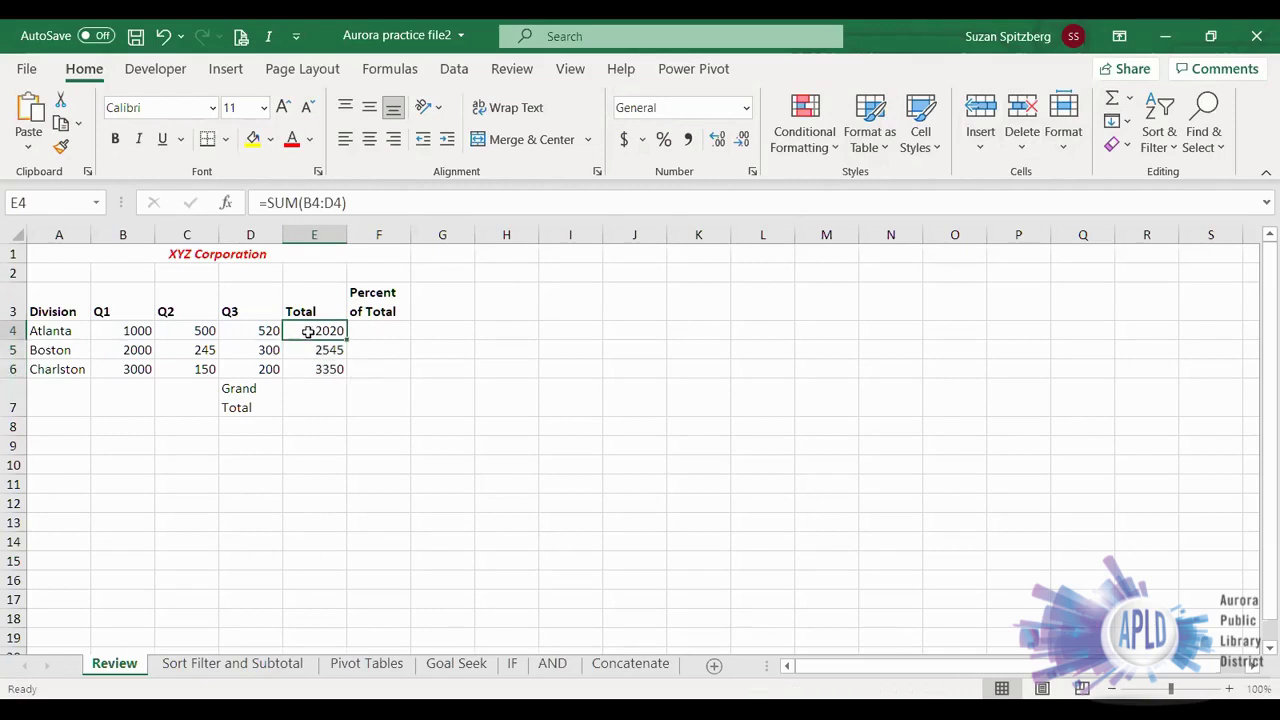
pyautogui.click(308, 350)
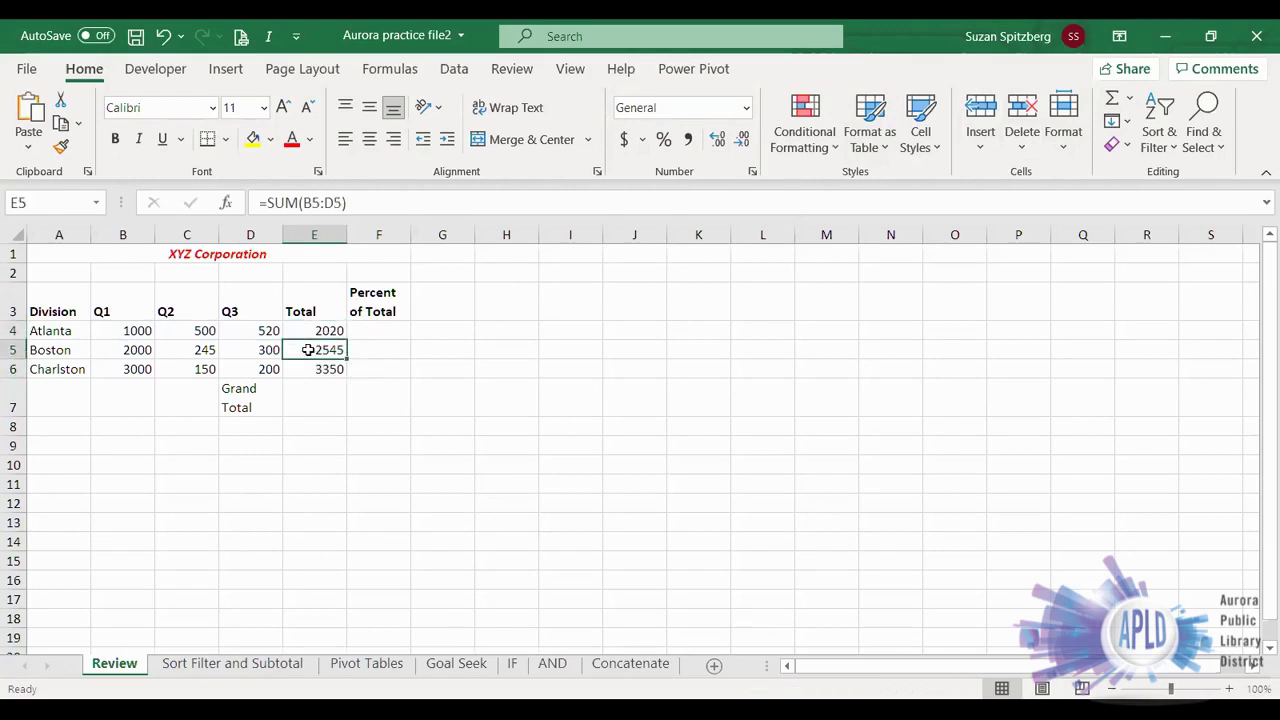
pyautogui.click(312, 369)
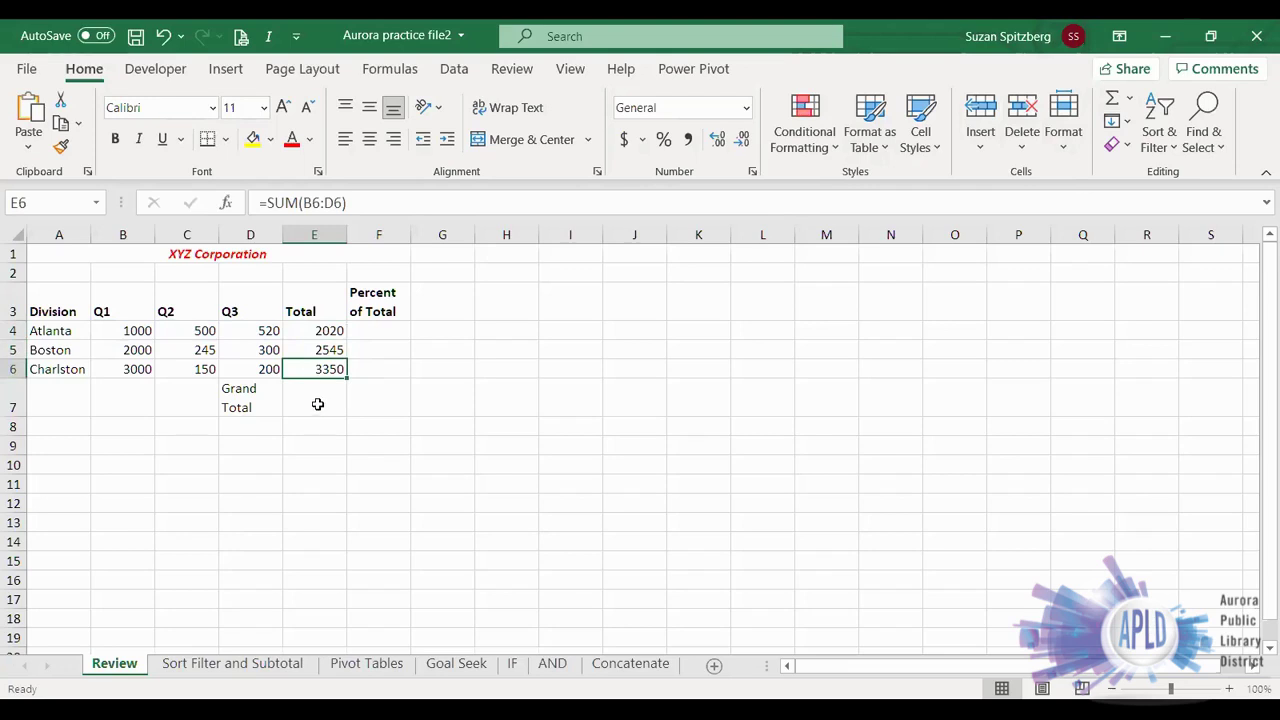
# Step: Calculate the grand total in E7 with the formula =SUM(E4:E6)
pyautogui.click(317, 404)
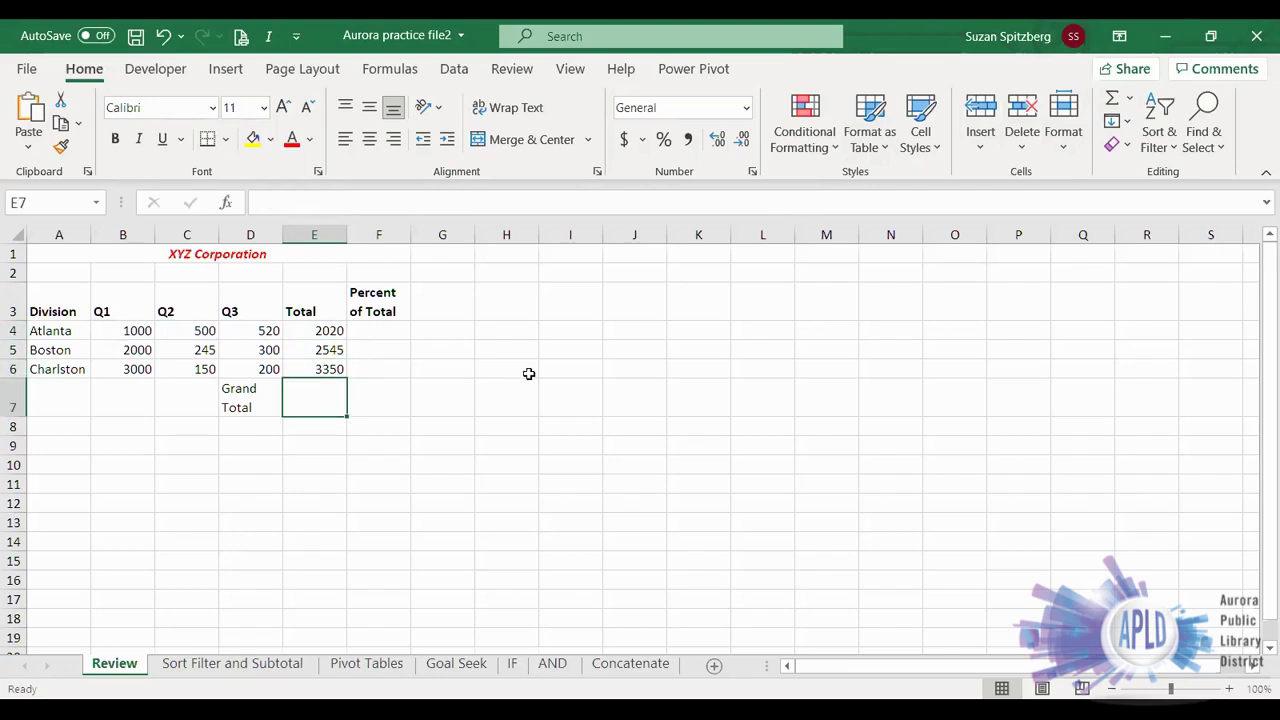
pyautogui.click(1112, 100)
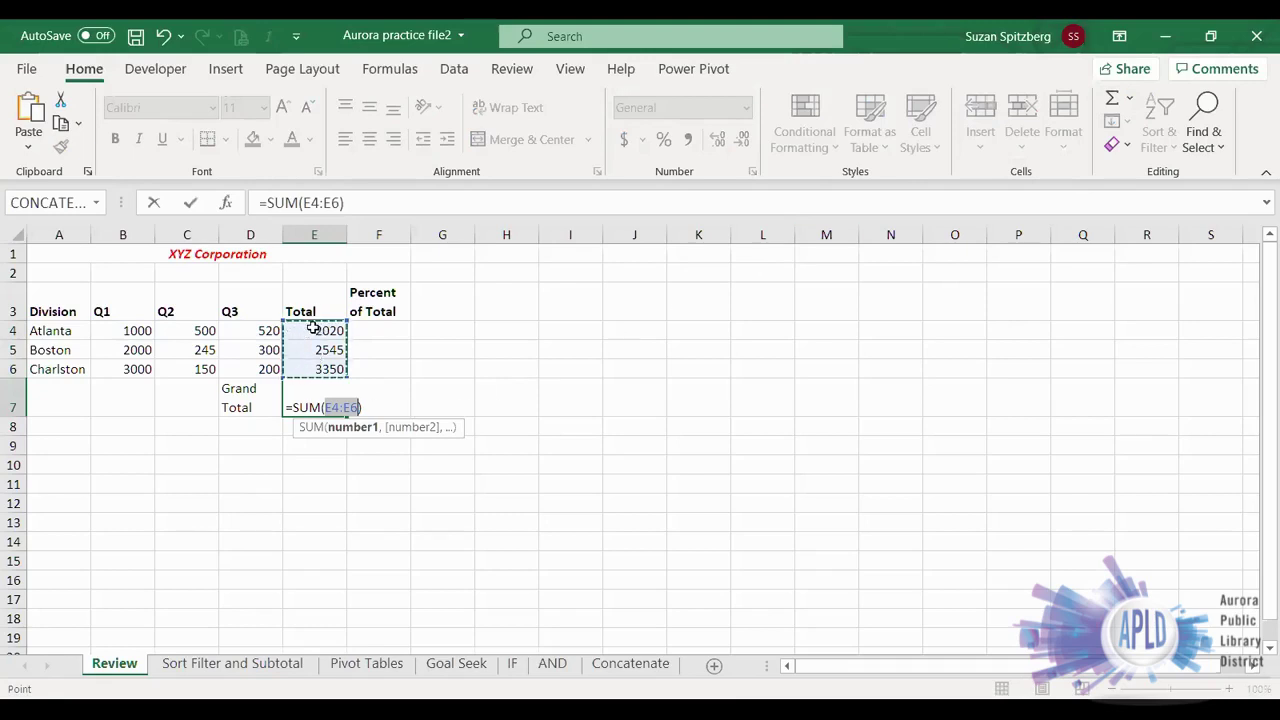
pyautogui.click(190, 202)
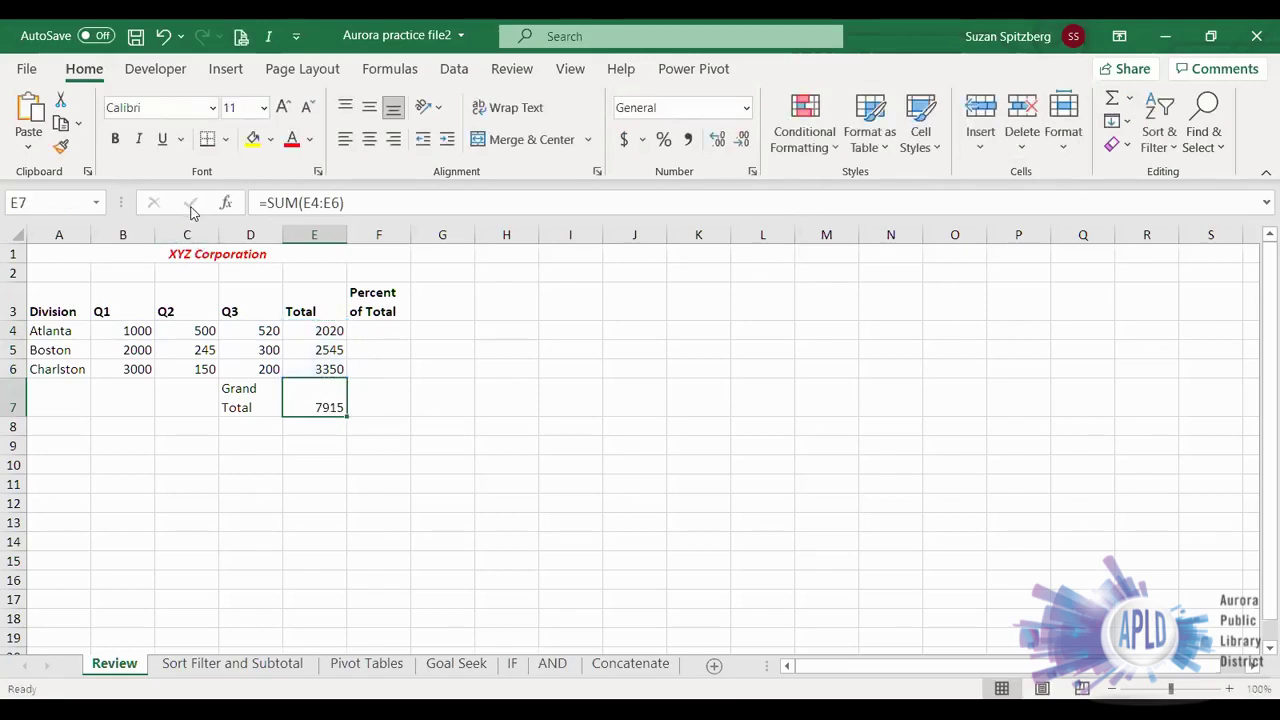
pyautogui.click(314, 427)
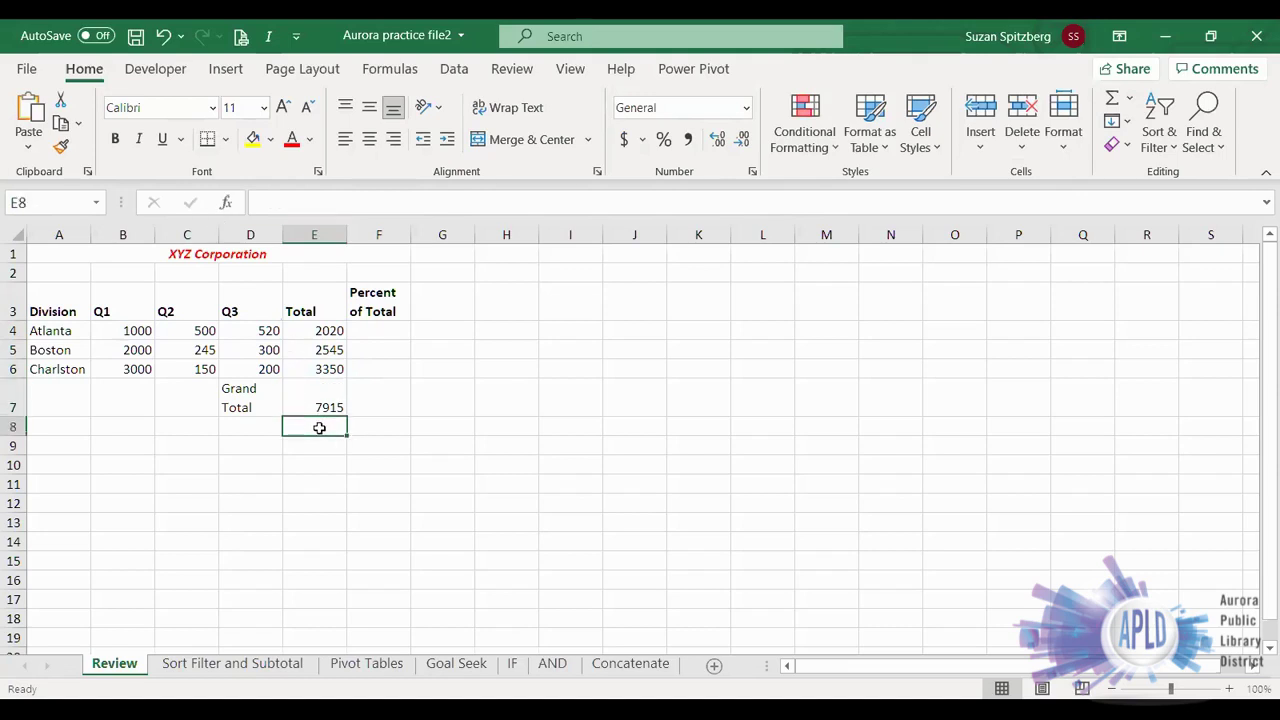
pyautogui.click(319, 407)
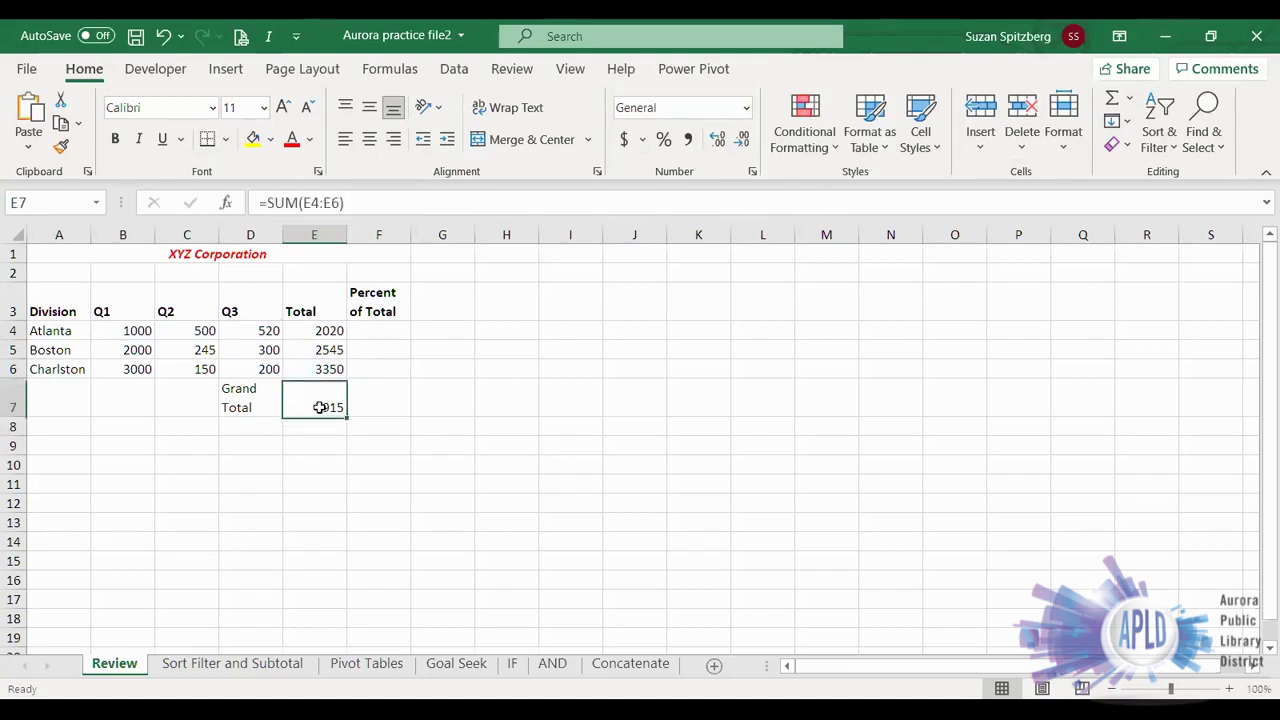
# Step: Enter Atlanta's percent of total in F4 as =E4/$E$7, with an absolute reference to the grand total
pyautogui.click(371, 332)
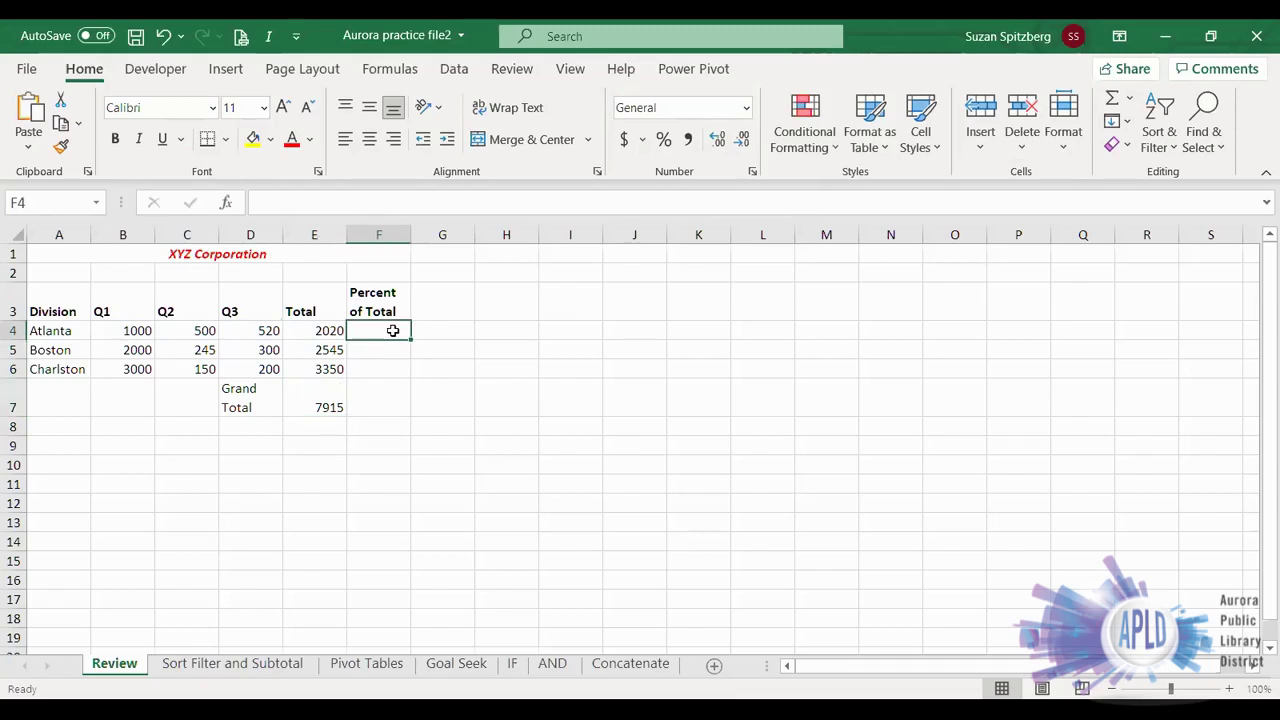
pyautogui.write('=')
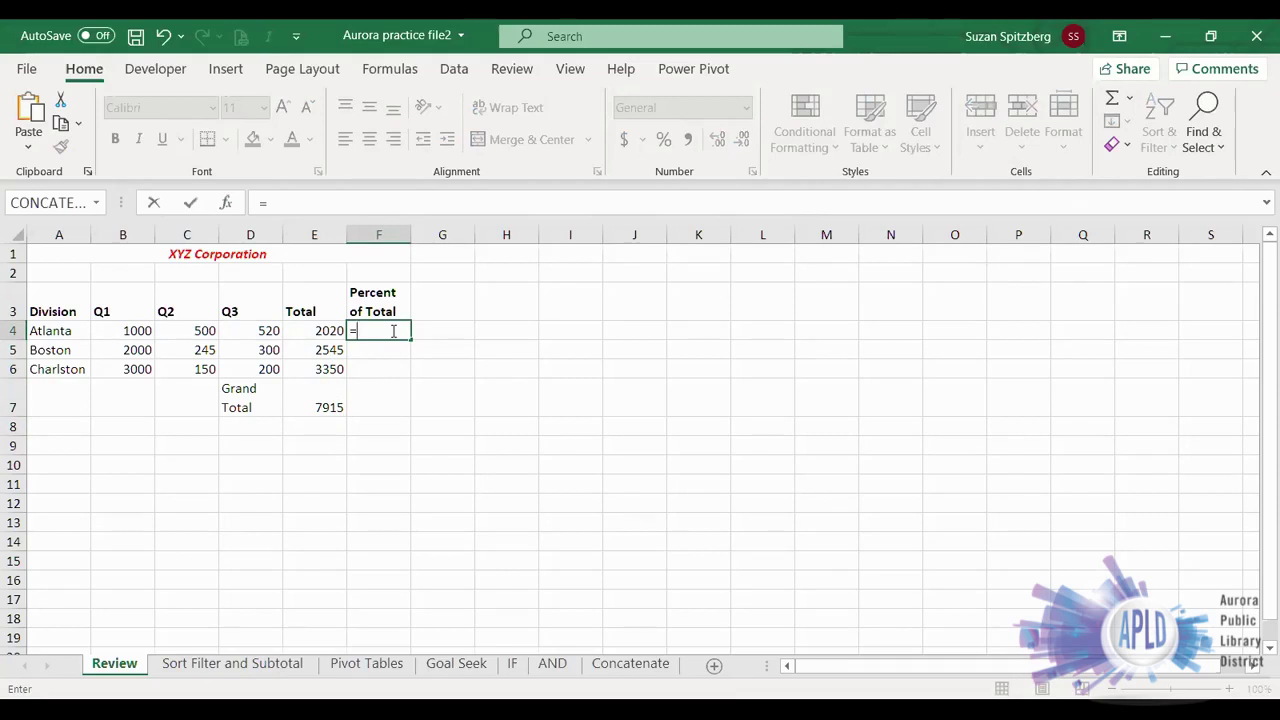
pyautogui.click(310, 333)
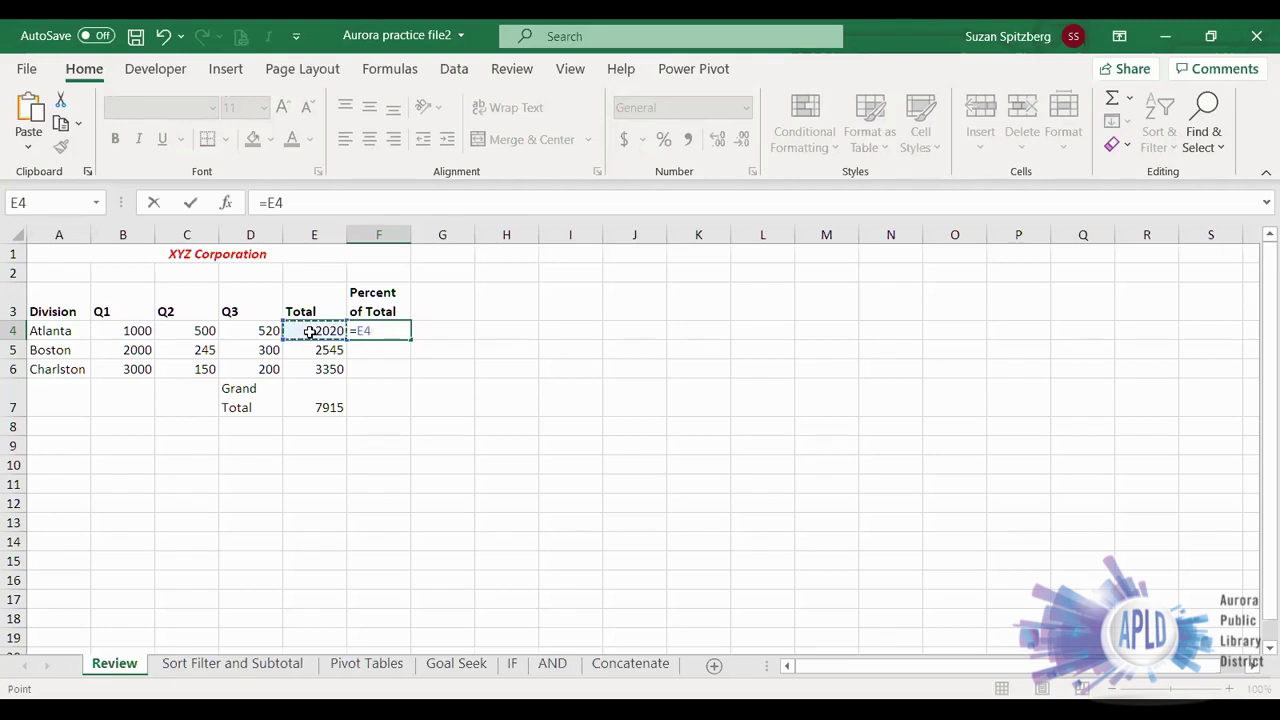
pyautogui.write('/')
pyautogui.click(317, 405)
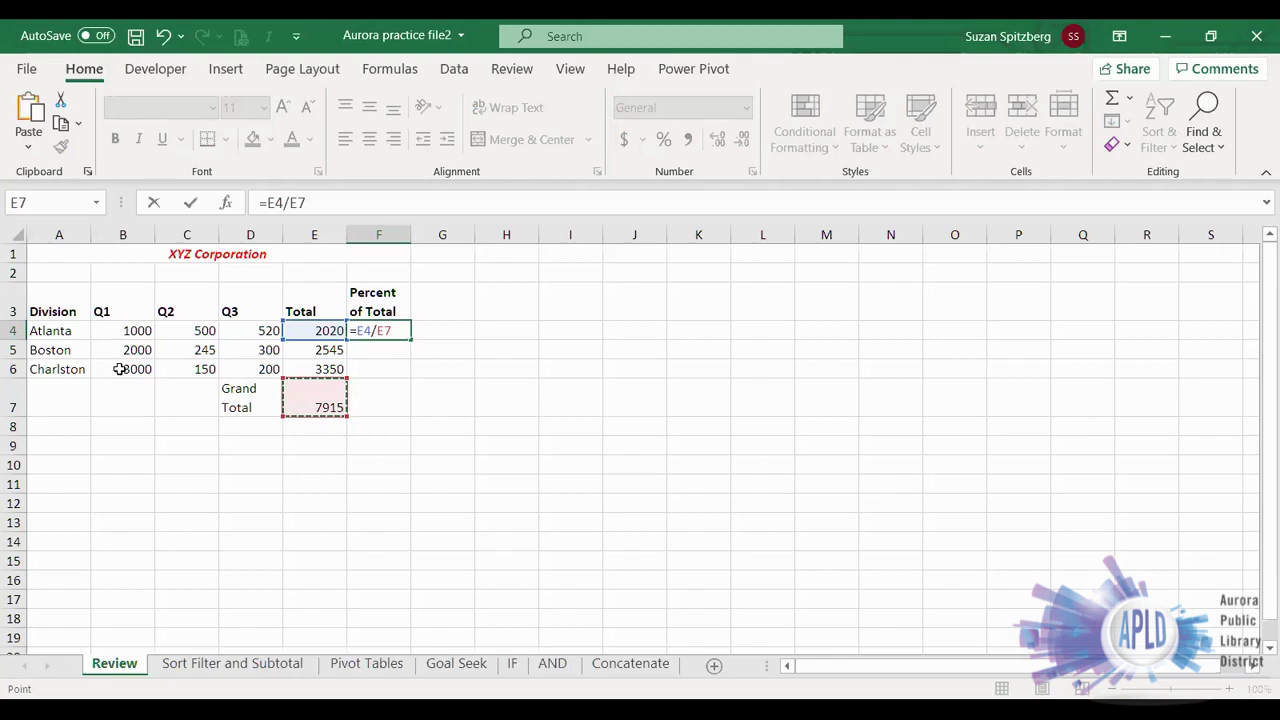
pyautogui.click(383, 330)
pyautogui.press('F4')
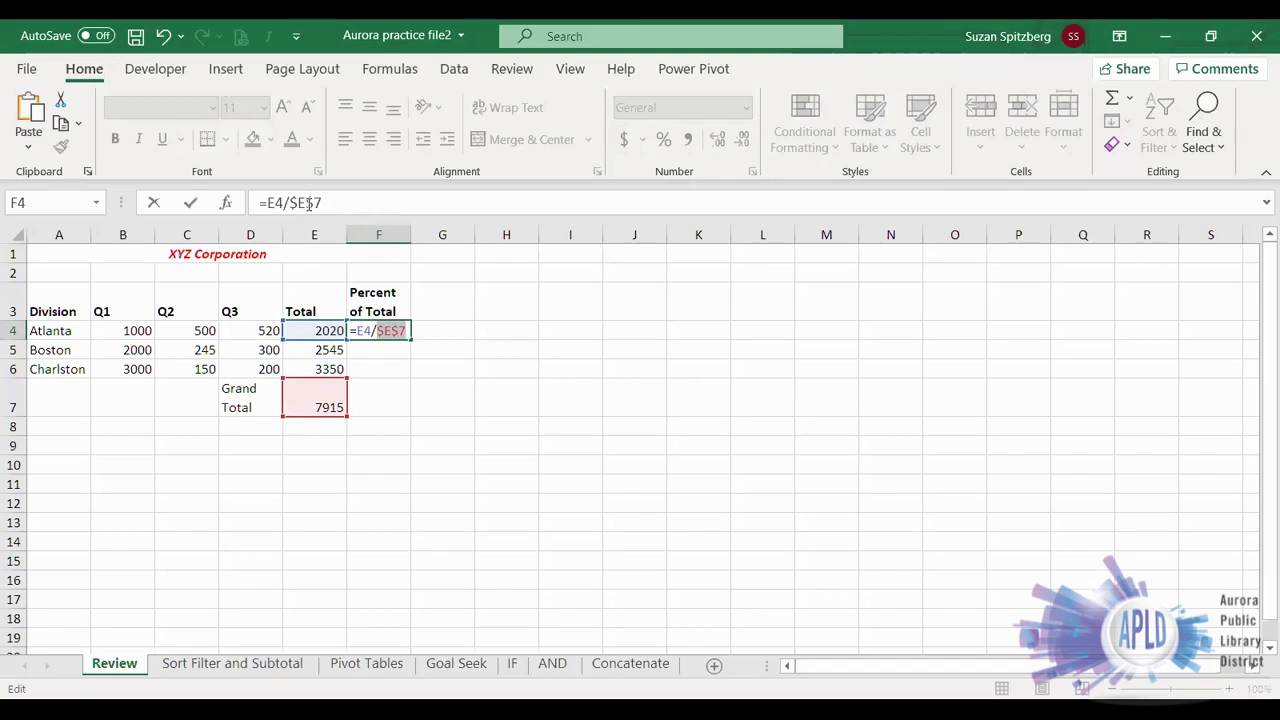
pyautogui.click(191, 204)
# Step: Copy the F4 formula down through F6, check the copied references, and format F4:F6 as percentages
pyautogui.moveTo(409, 340); pyautogui.dragTo(414, 380)
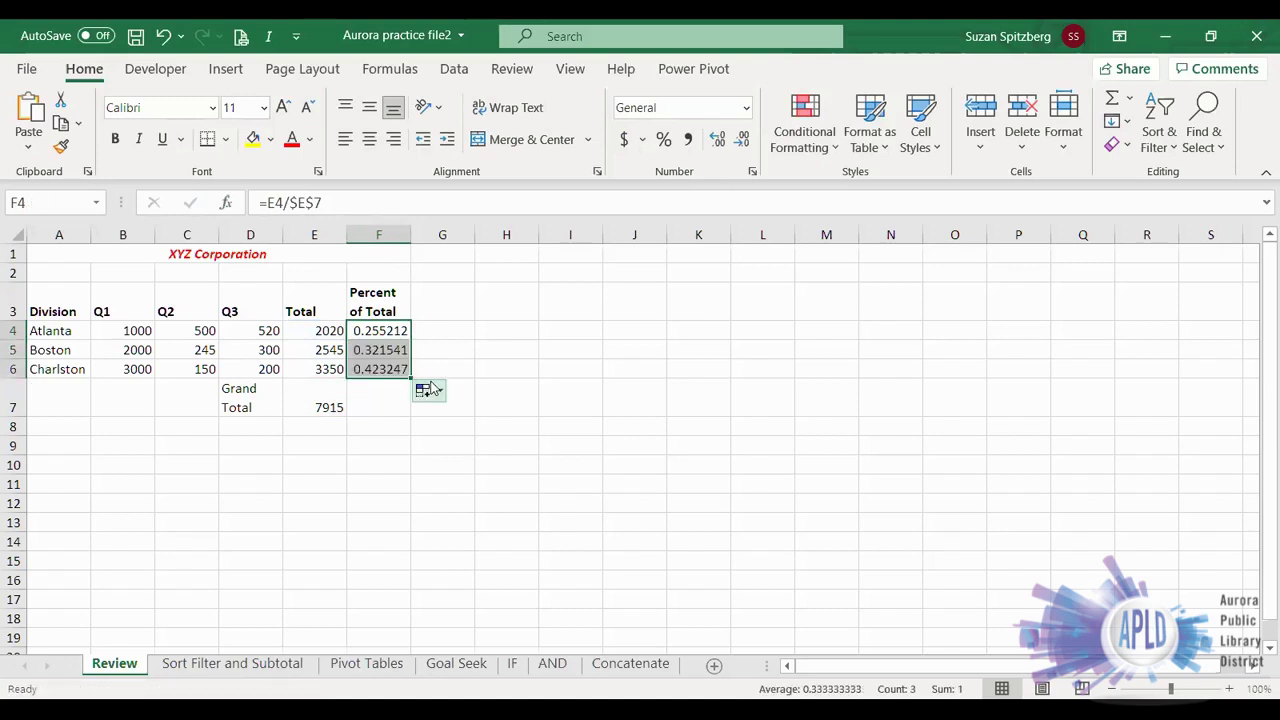
pyautogui.click(383, 333)
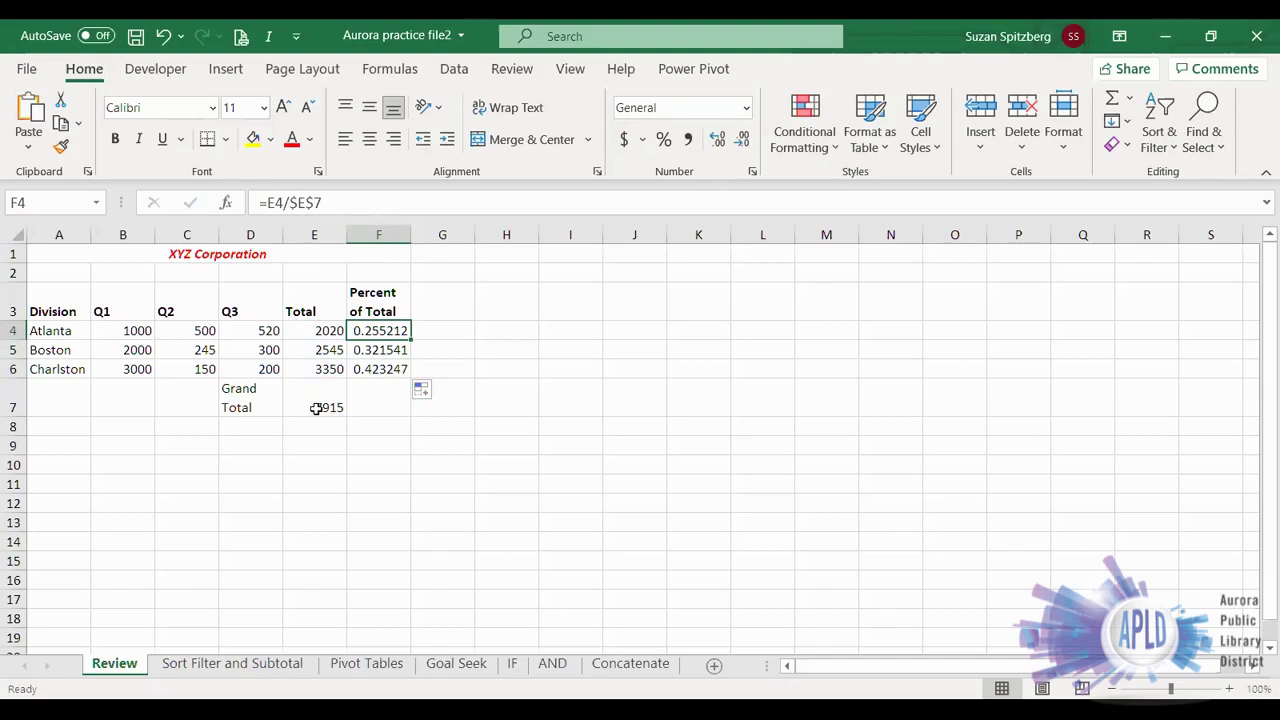
pyautogui.click(375, 349)
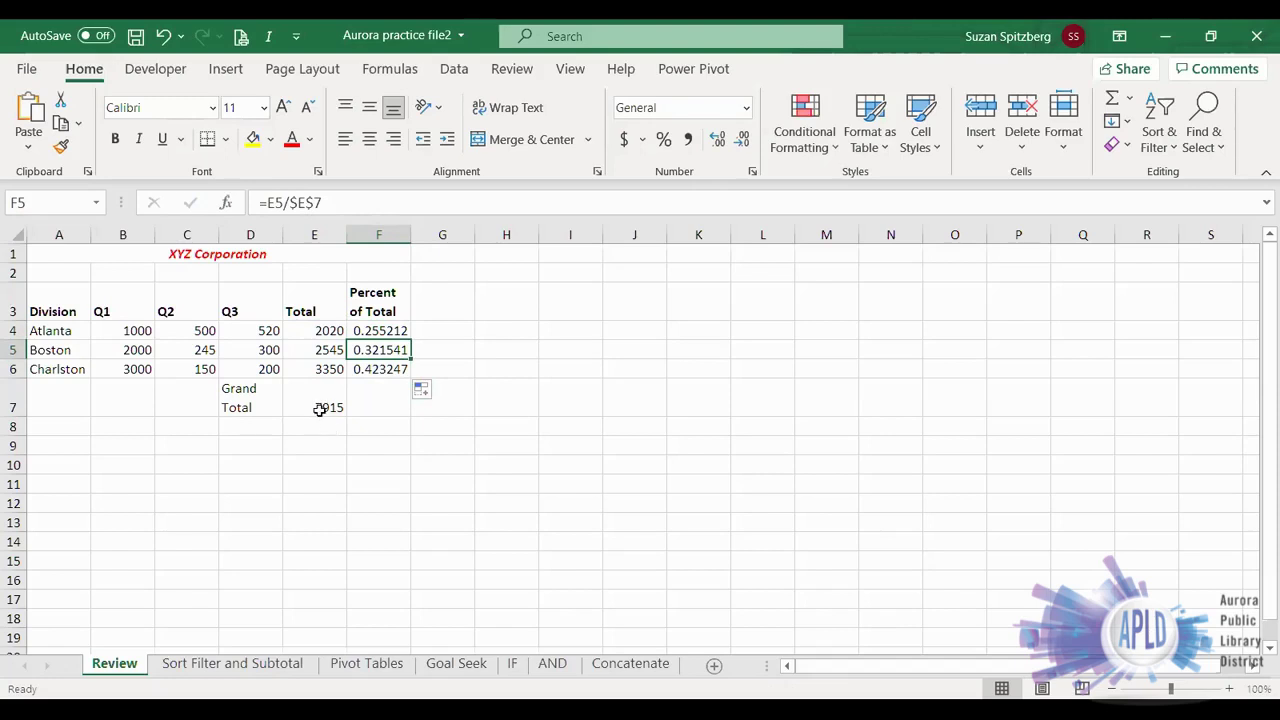
pyautogui.click(375, 369)
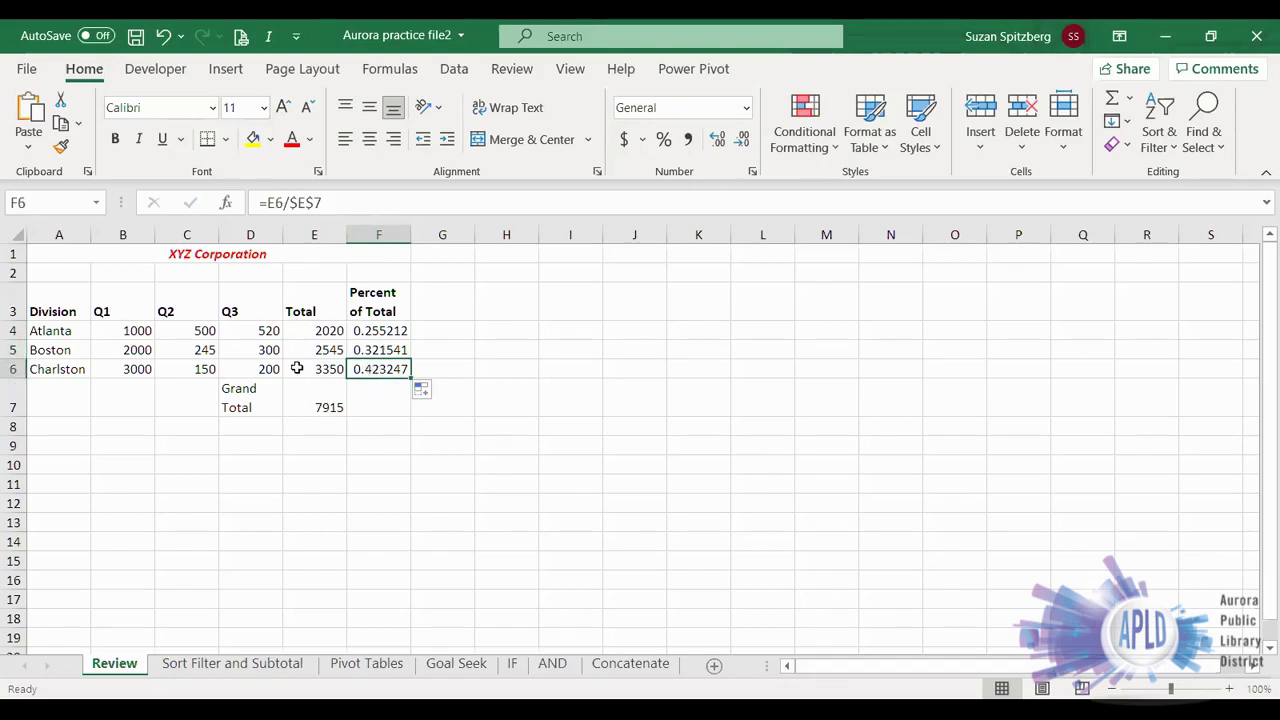
pyautogui.moveTo(372, 330); pyautogui.dragTo(385, 370)
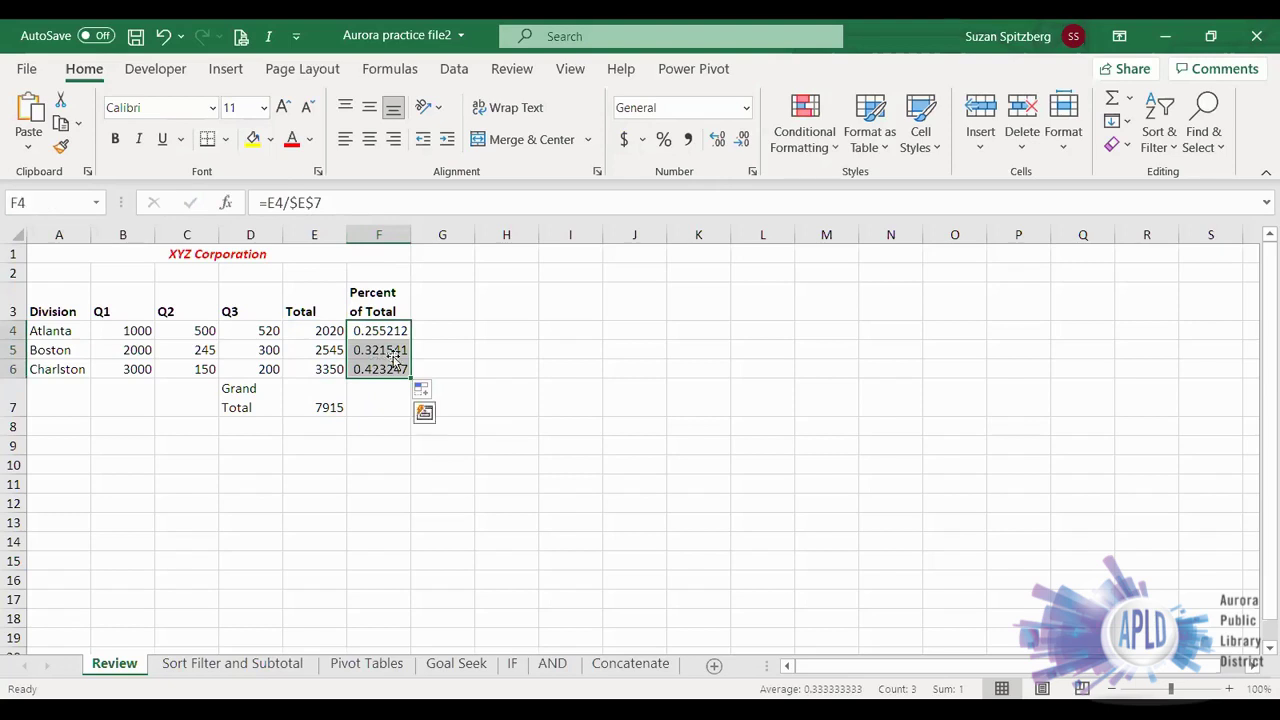
pyautogui.click(662, 141)
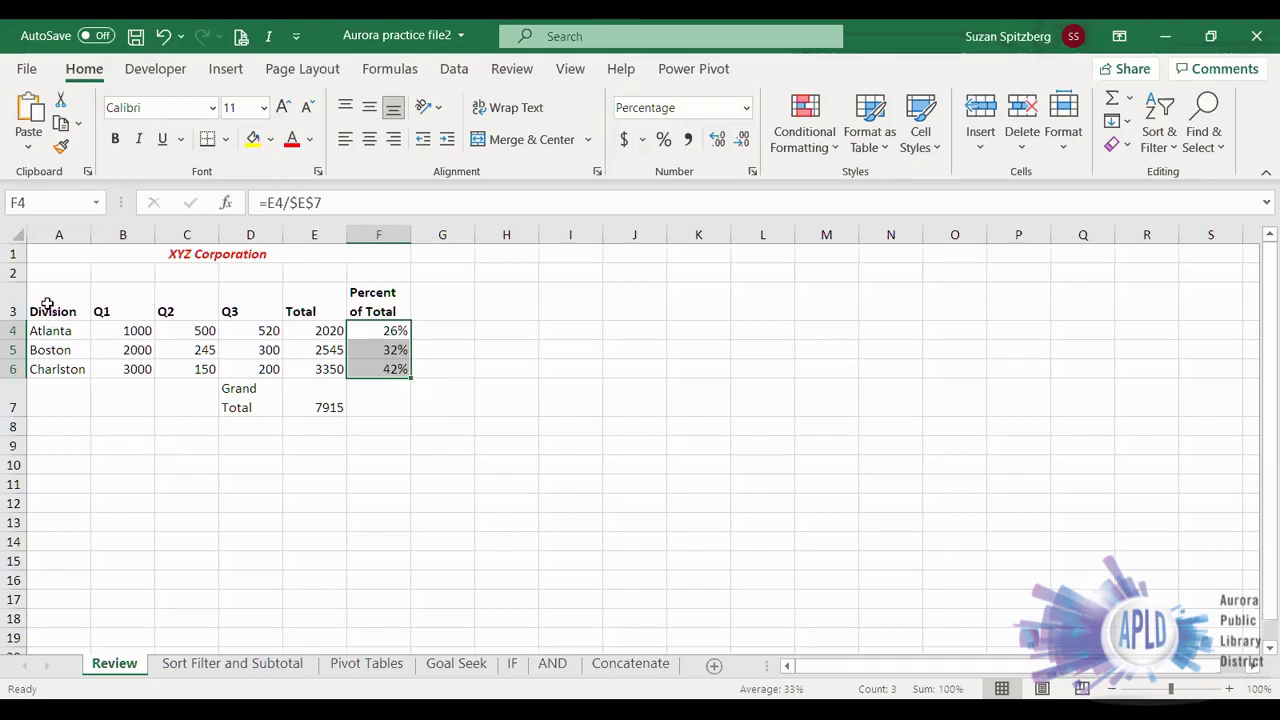
# Step: Insert a 3-D clustered column chart of the division and quarter data in A3:D6, and view its design and format options
pyautogui.moveTo(50, 305); pyautogui.dragTo(238, 366)
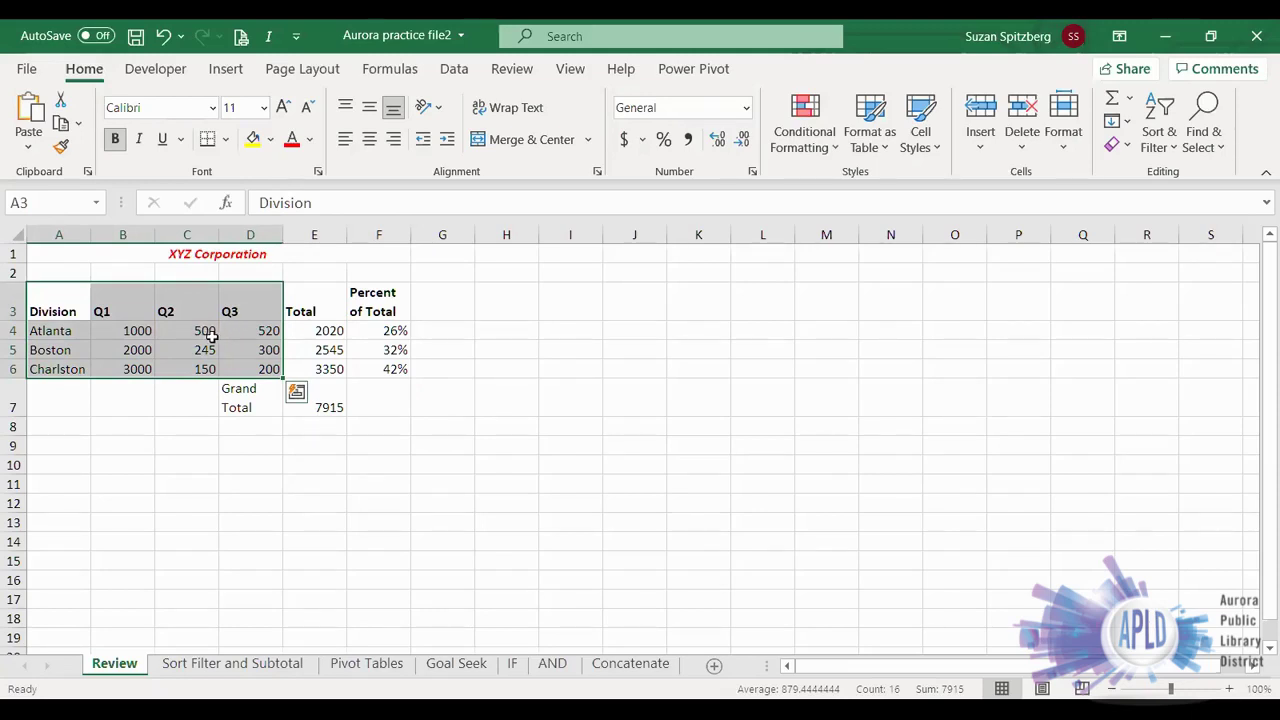
pyautogui.click(222, 69)
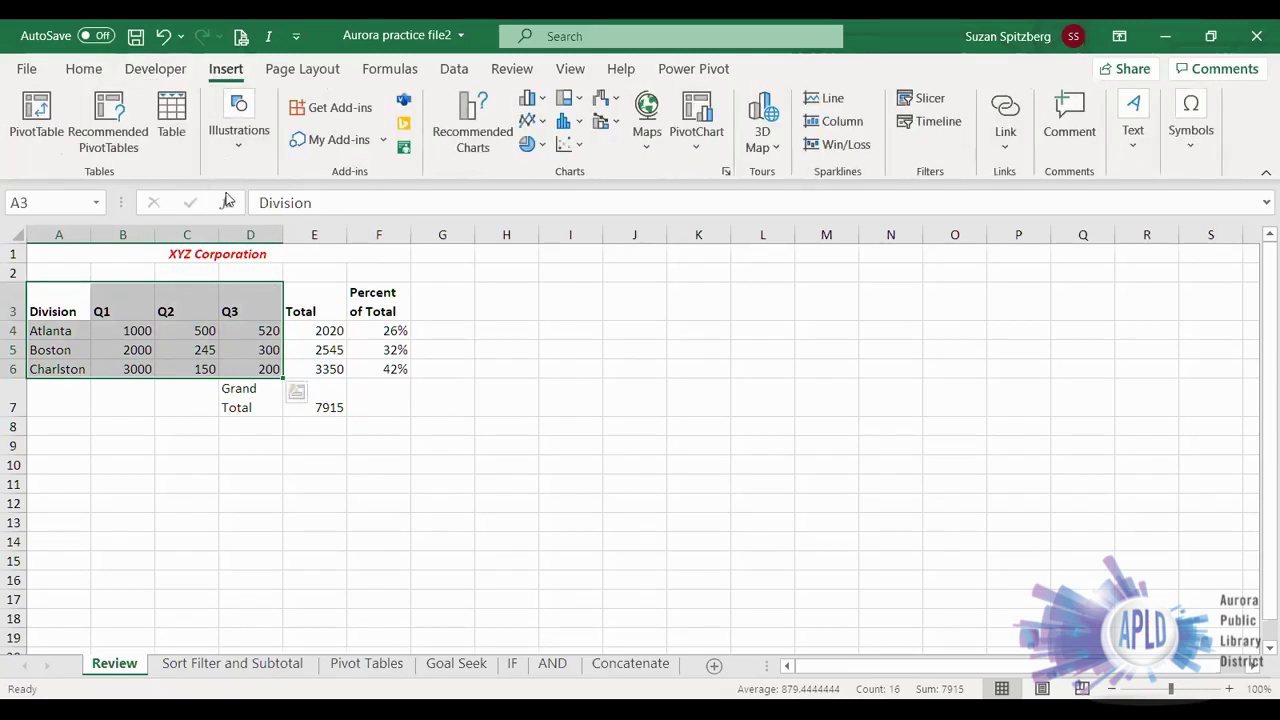
pyautogui.click(541, 106)
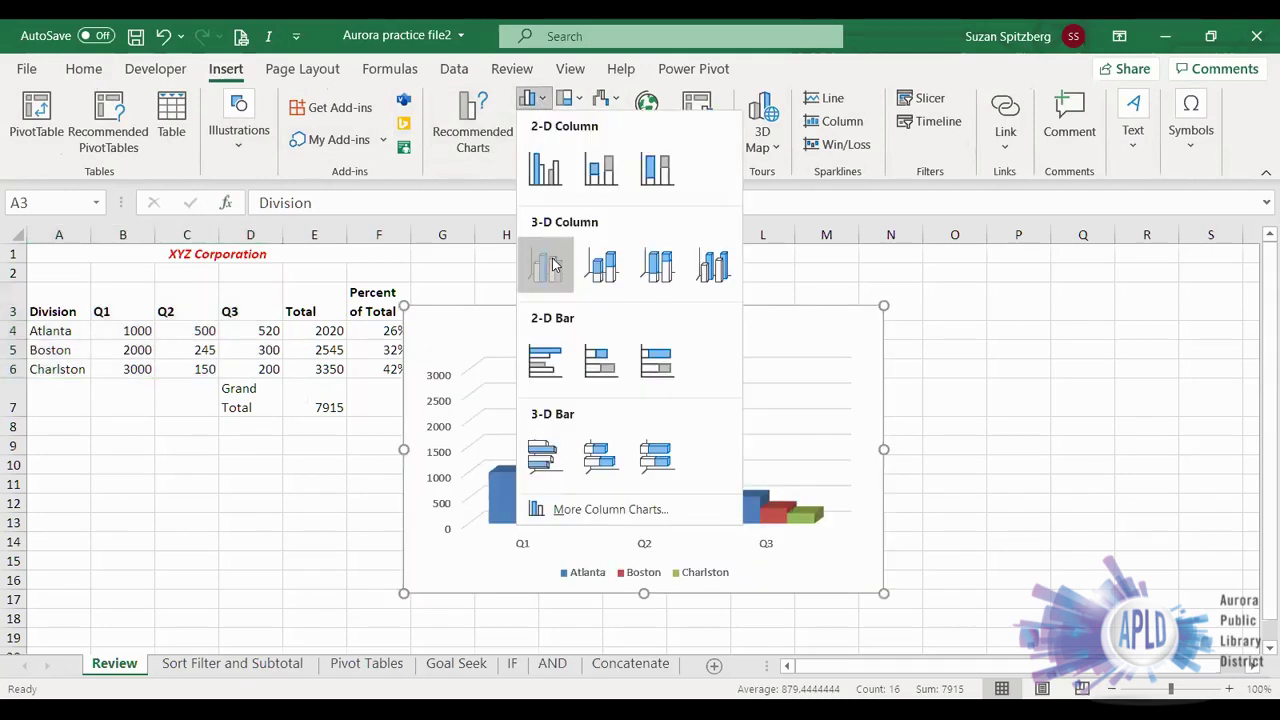
pyautogui.click(547, 265)
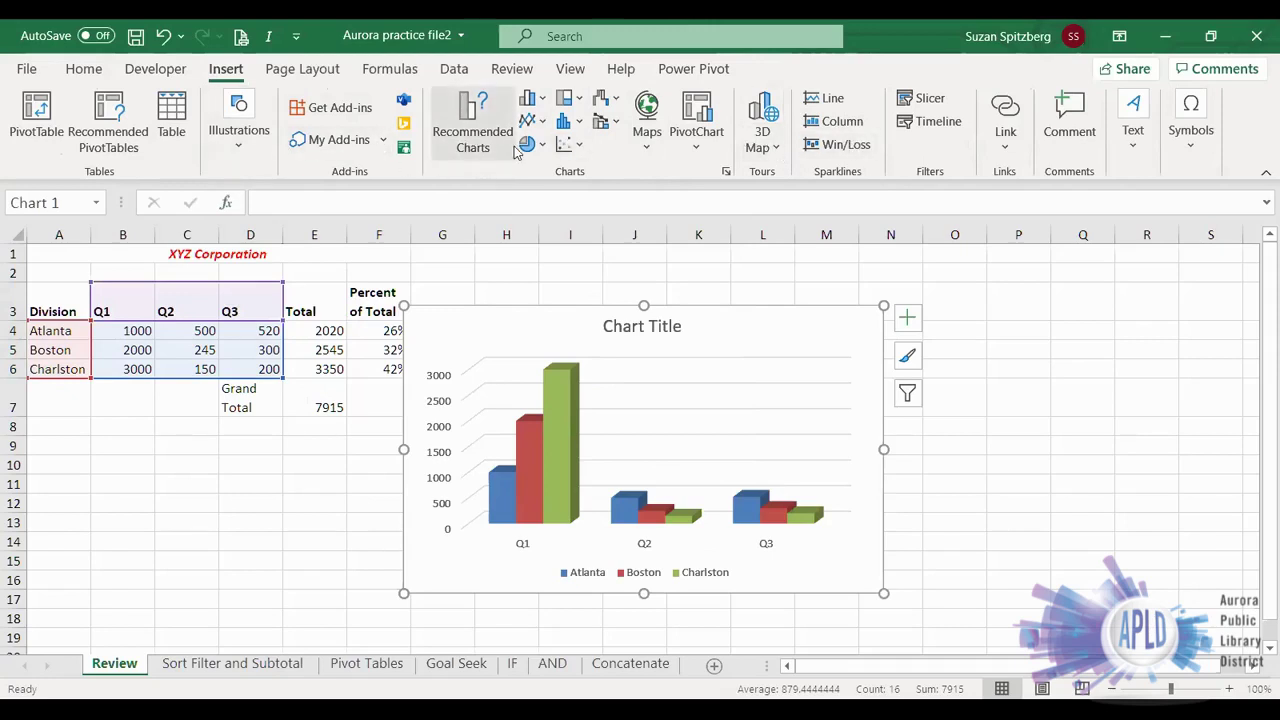
pyautogui.click(700, 336)
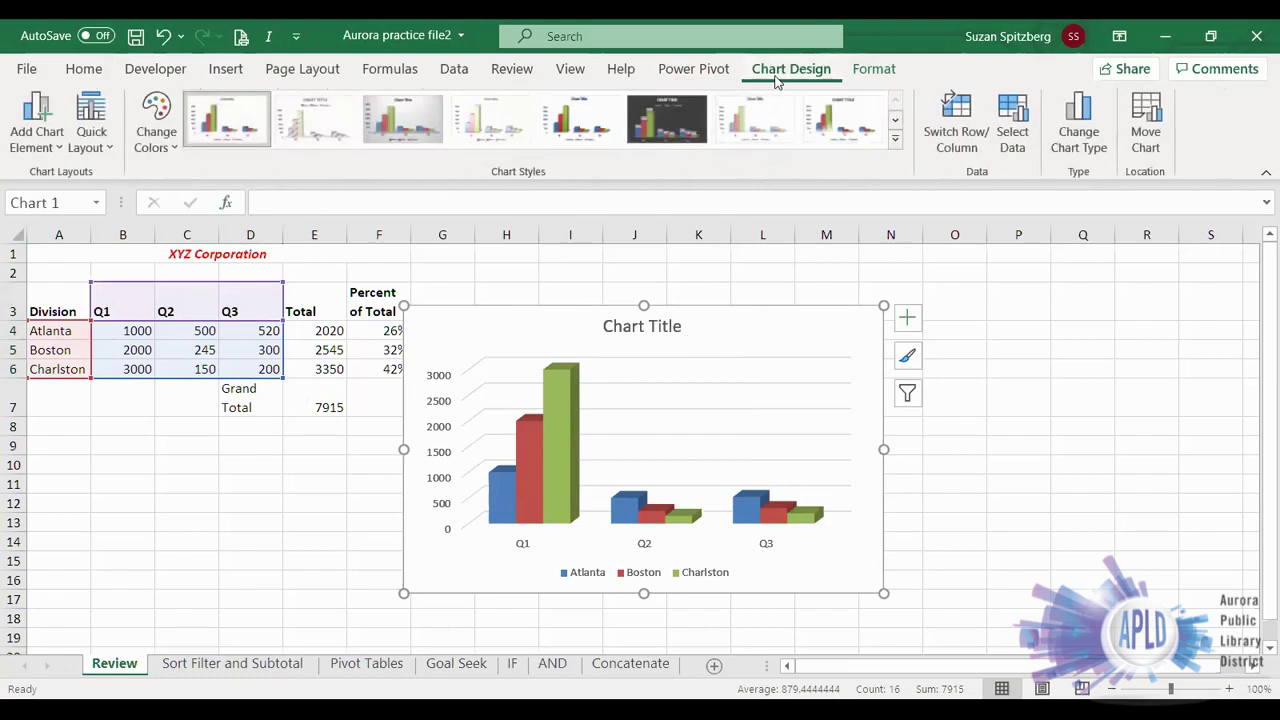
pyautogui.click(873, 70)
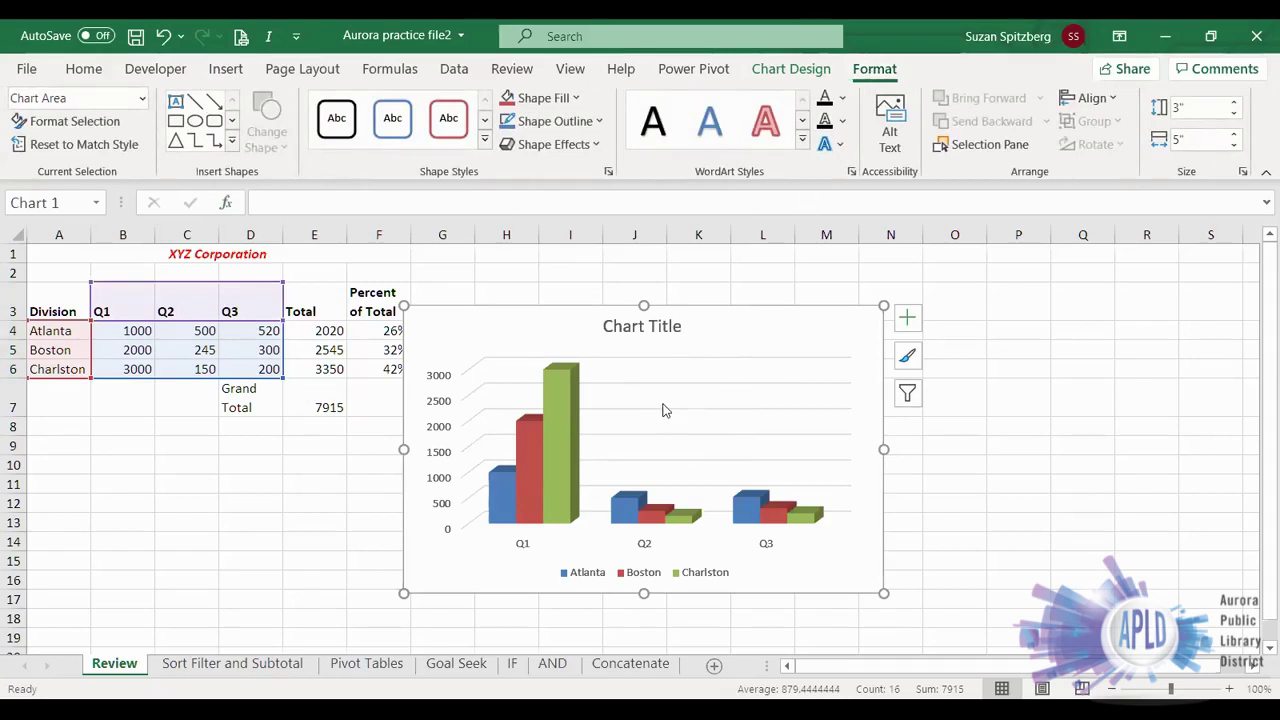
# Step: Move the 3-D column chart to a new chart sheet named "my chart"
pyautogui.click(1031, 361)
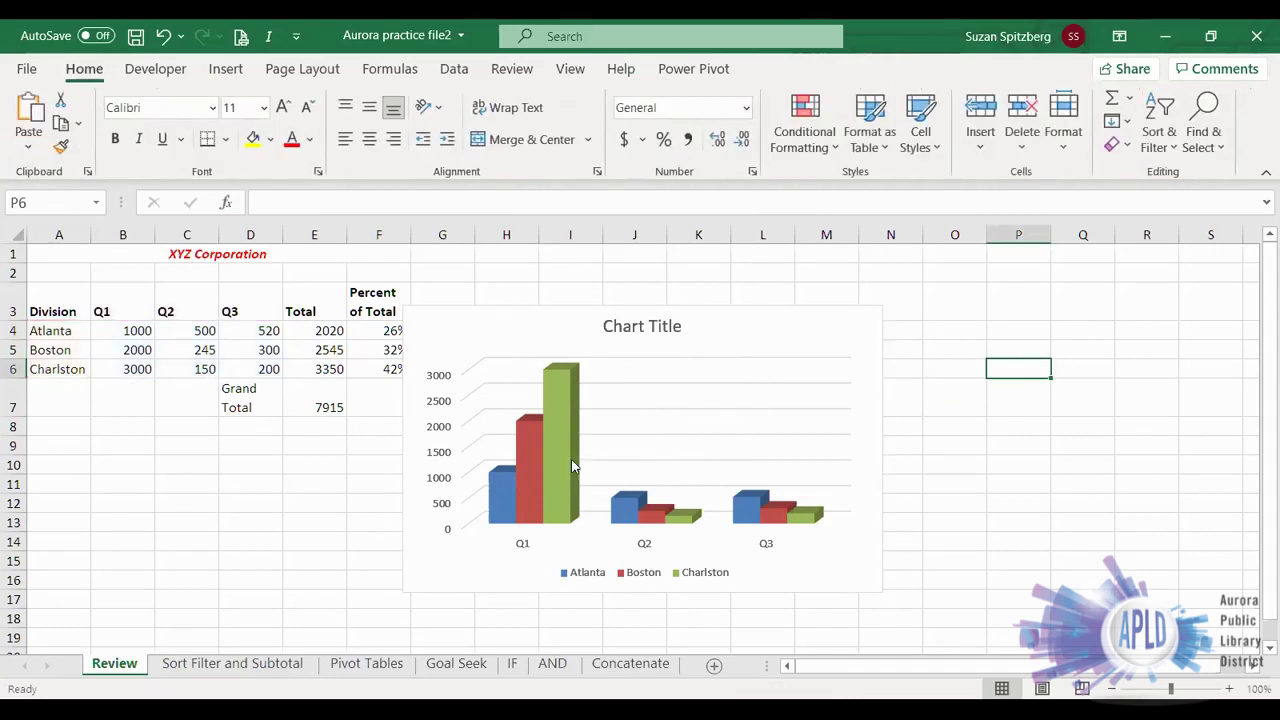
pyautogui.click(643, 440)
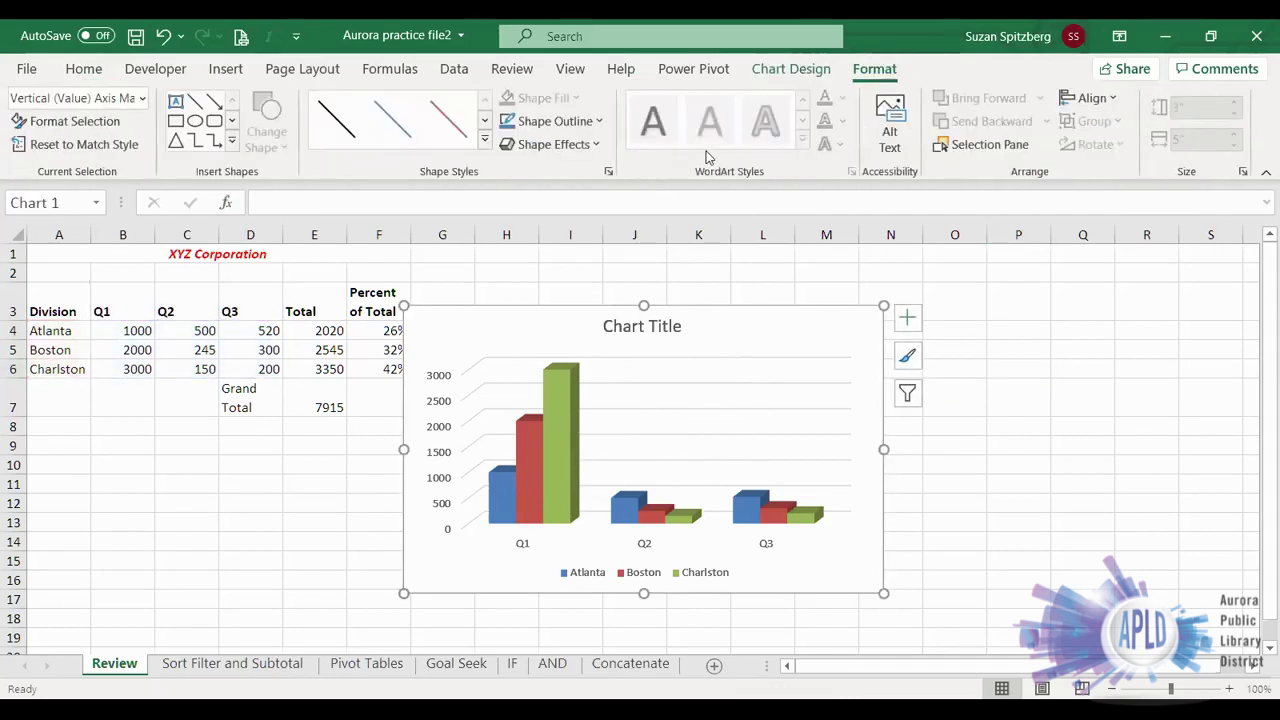
pyautogui.click(790, 70)
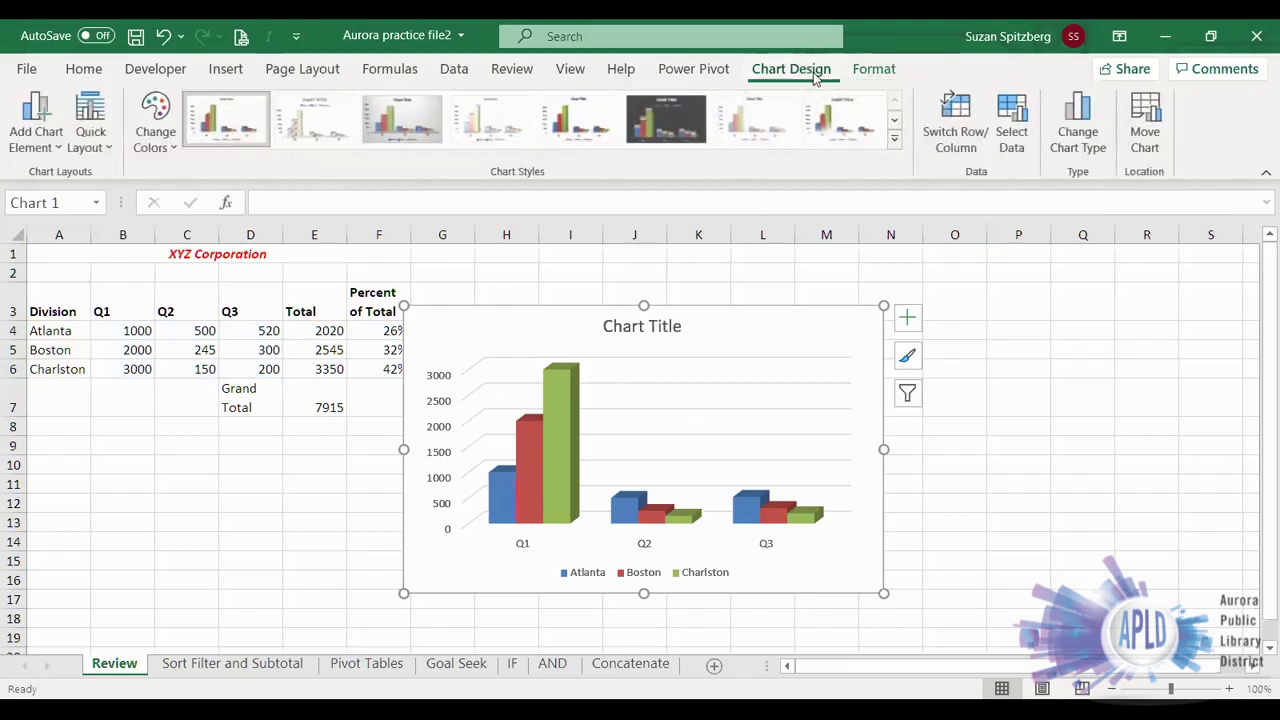
pyautogui.click(1146, 128)
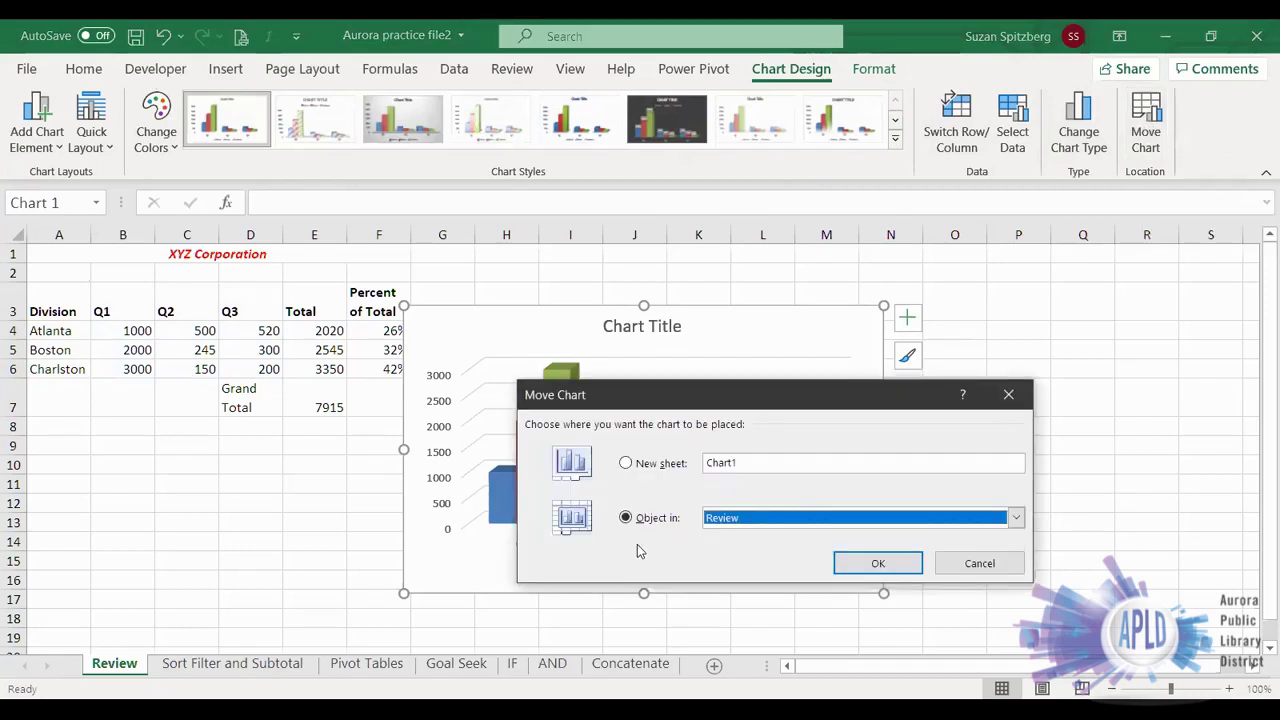
pyautogui.click(626, 464)
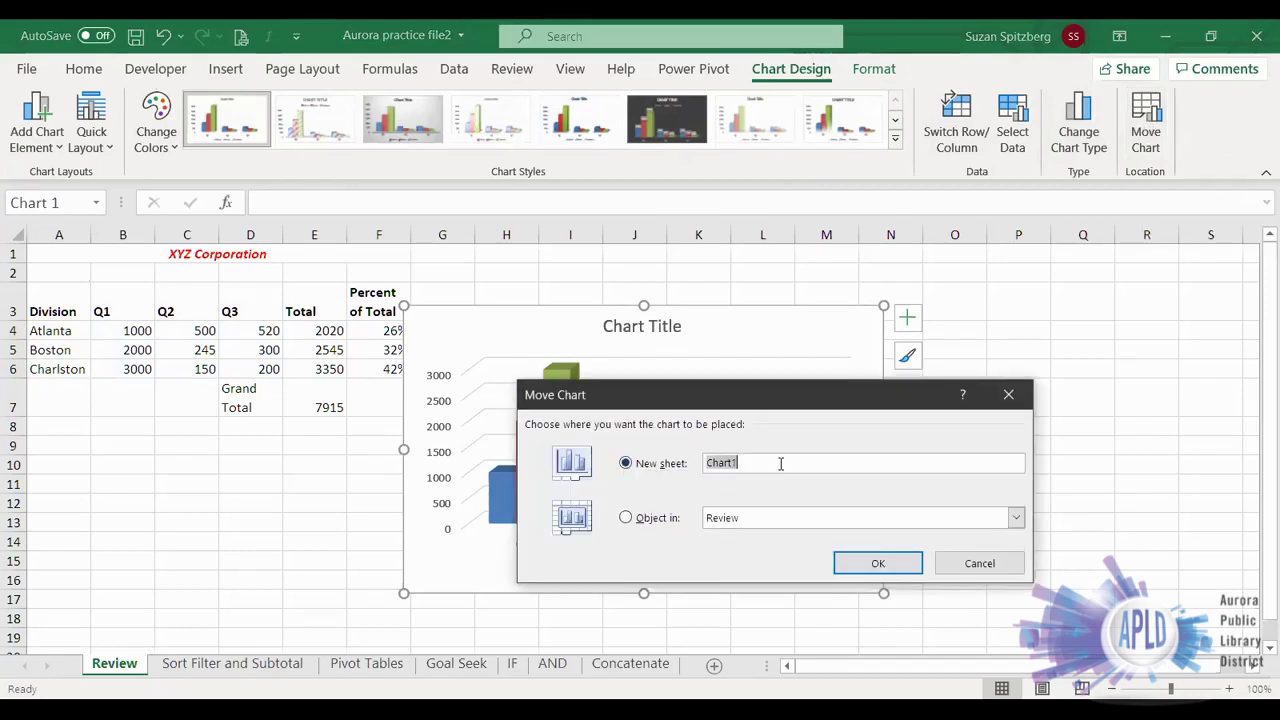
pyautogui.write('my c')
pyautogui.click(857, 567)
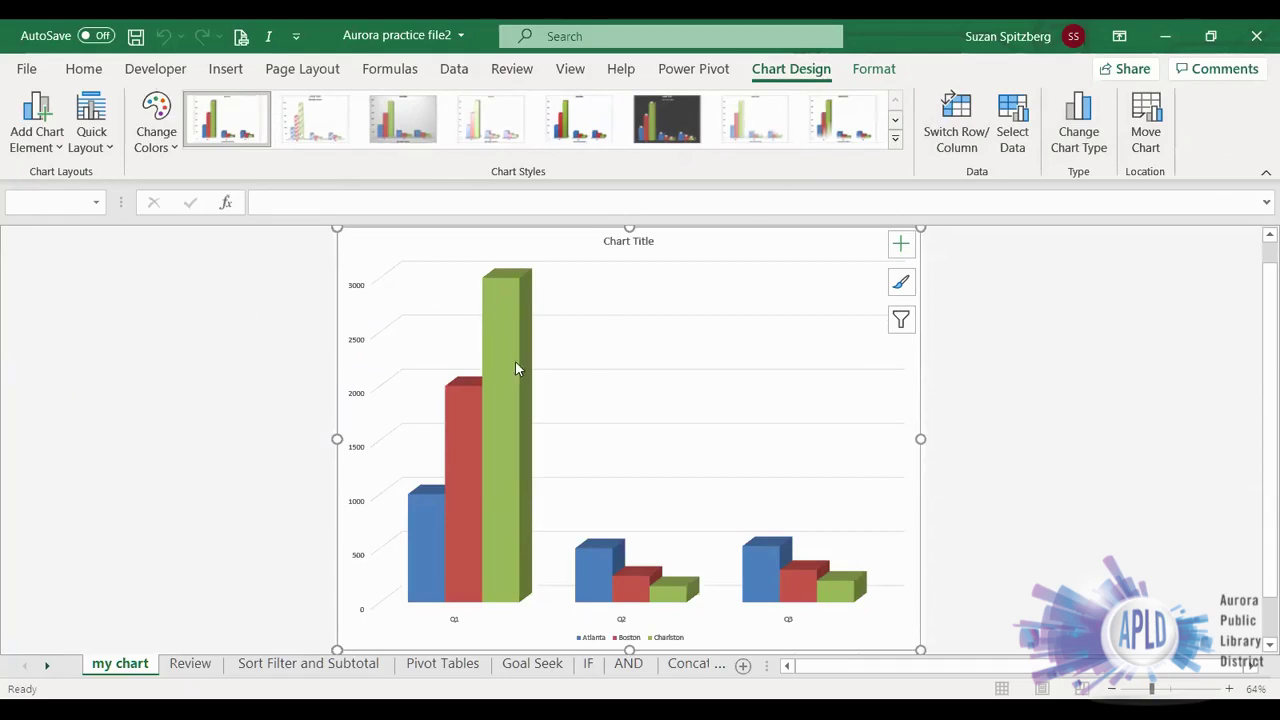
# Step: Go to the Sort Filter and Subtotal sheet and turn on filtering for the Book Data table
pyautogui.click(272, 666)
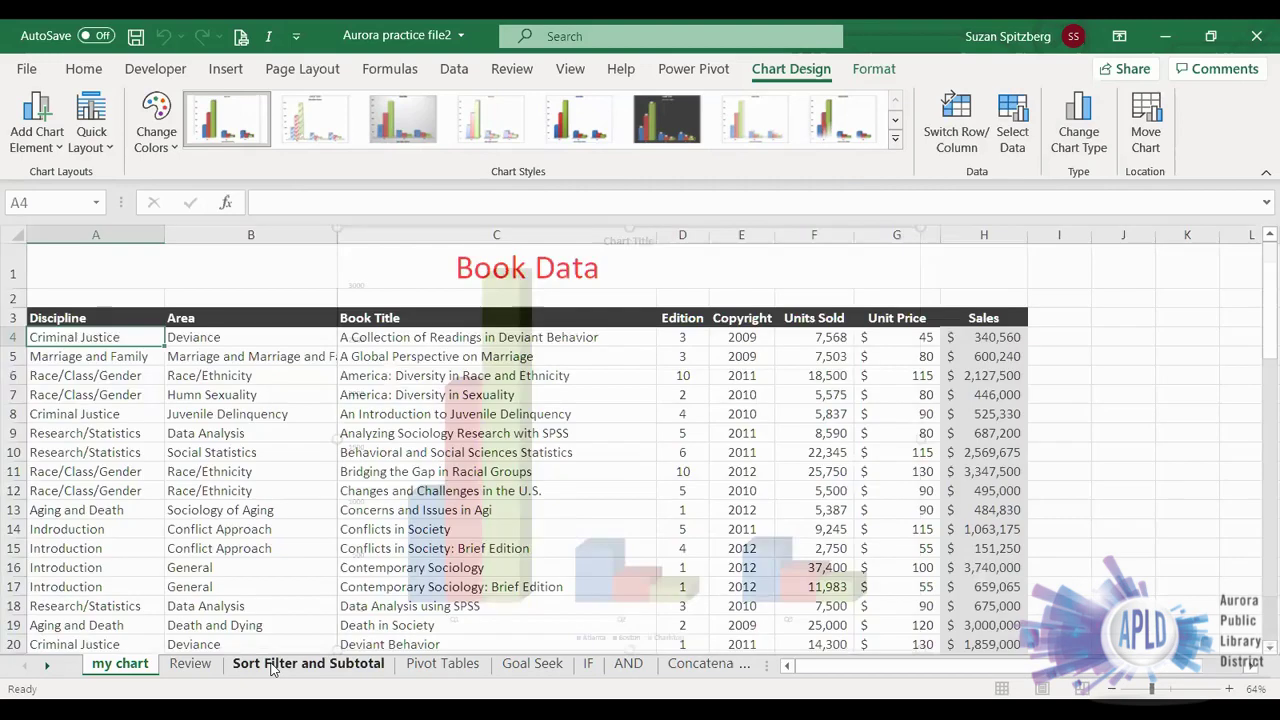
pyautogui.click(445, 475)
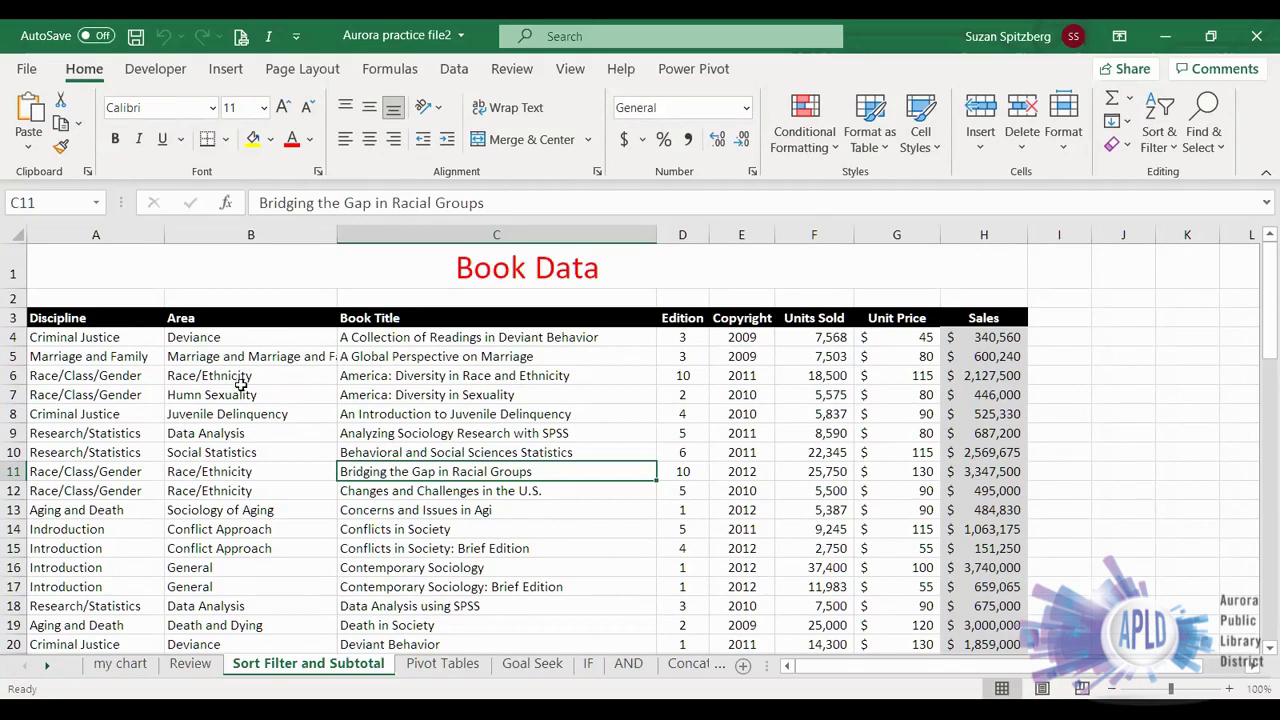
pyautogui.click(453, 72)
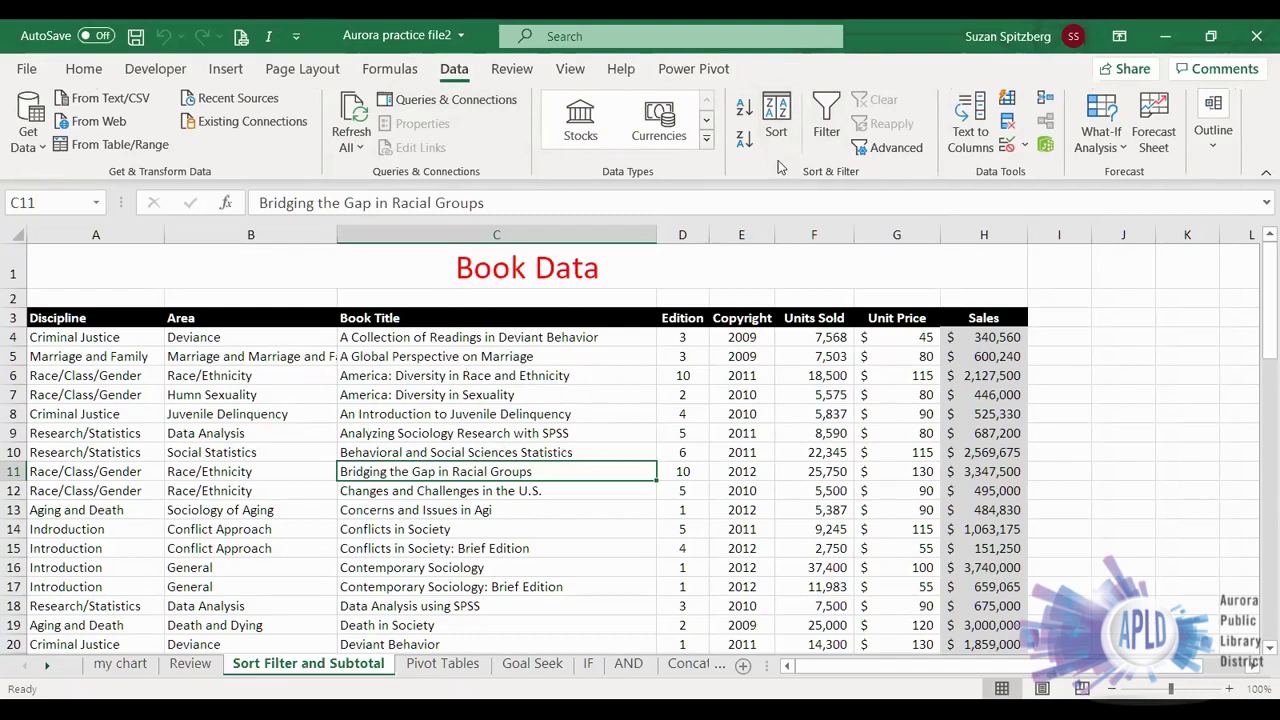
pyautogui.click(826, 115)
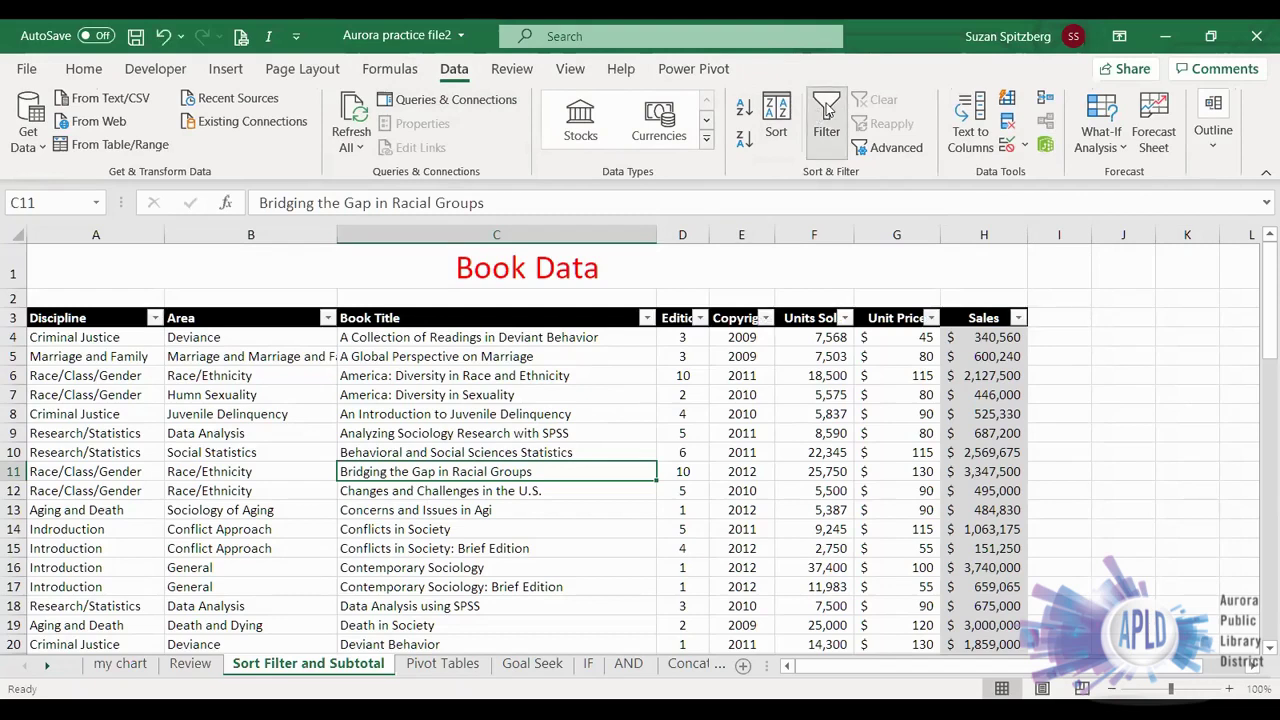
# Step: Filter the Discipline column to show only Criminal Justice
pyautogui.click(155, 318)
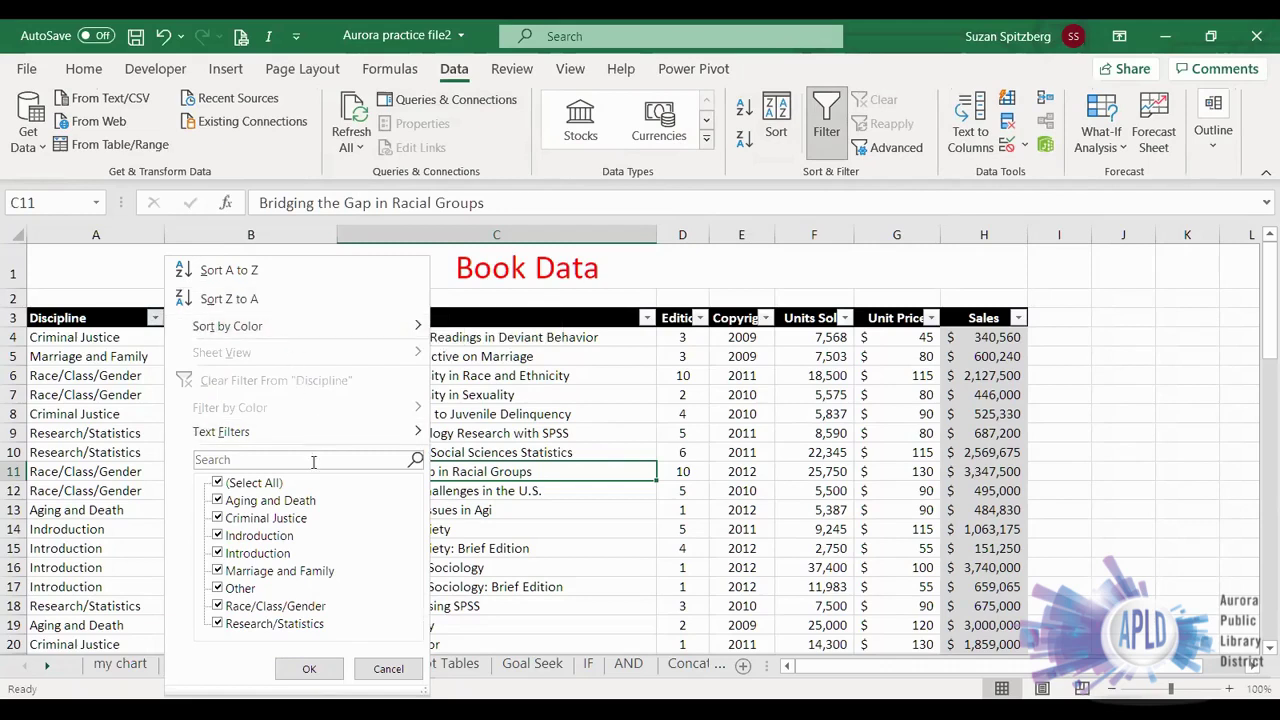
pyautogui.click(216, 484)
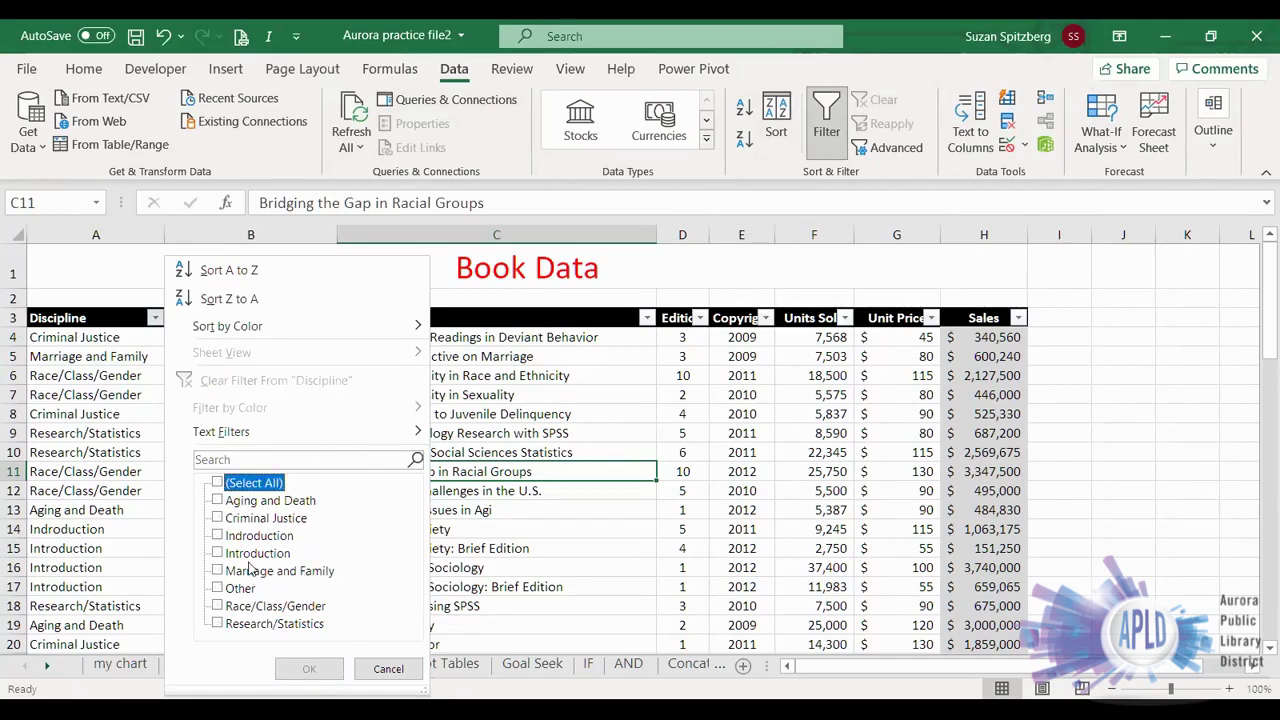
pyautogui.click(218, 519)
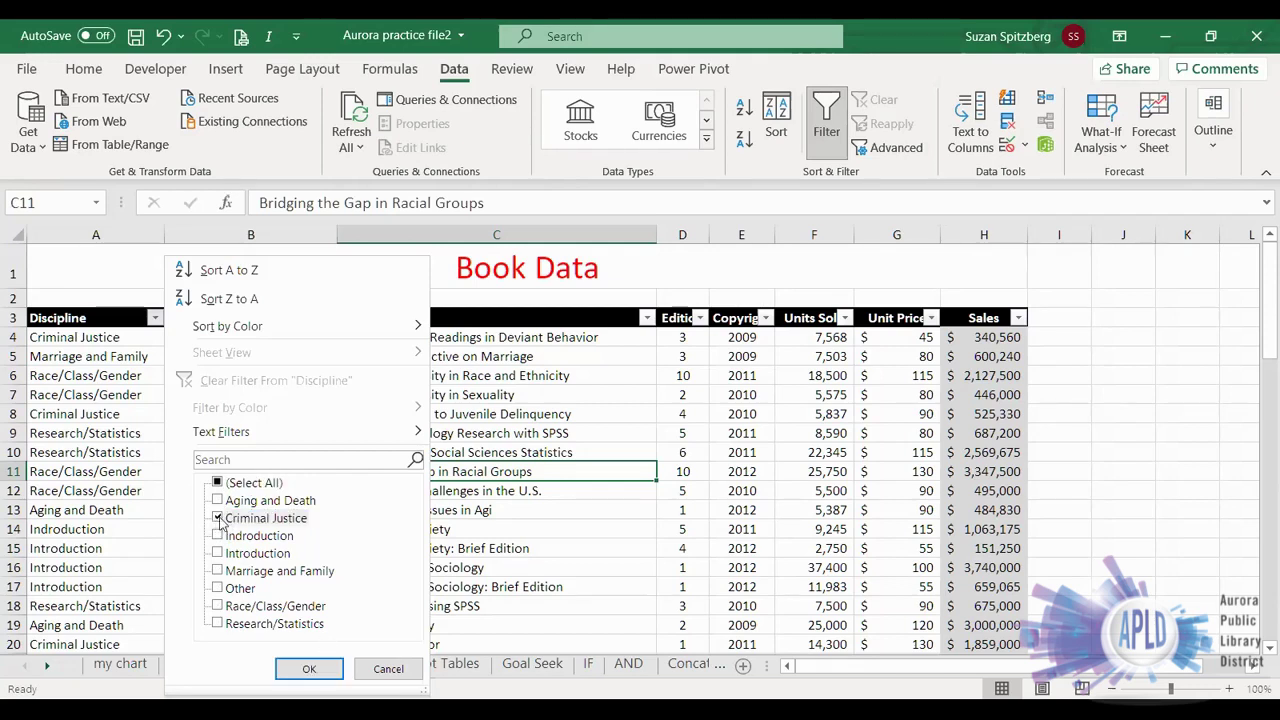
pyautogui.click(309, 670)
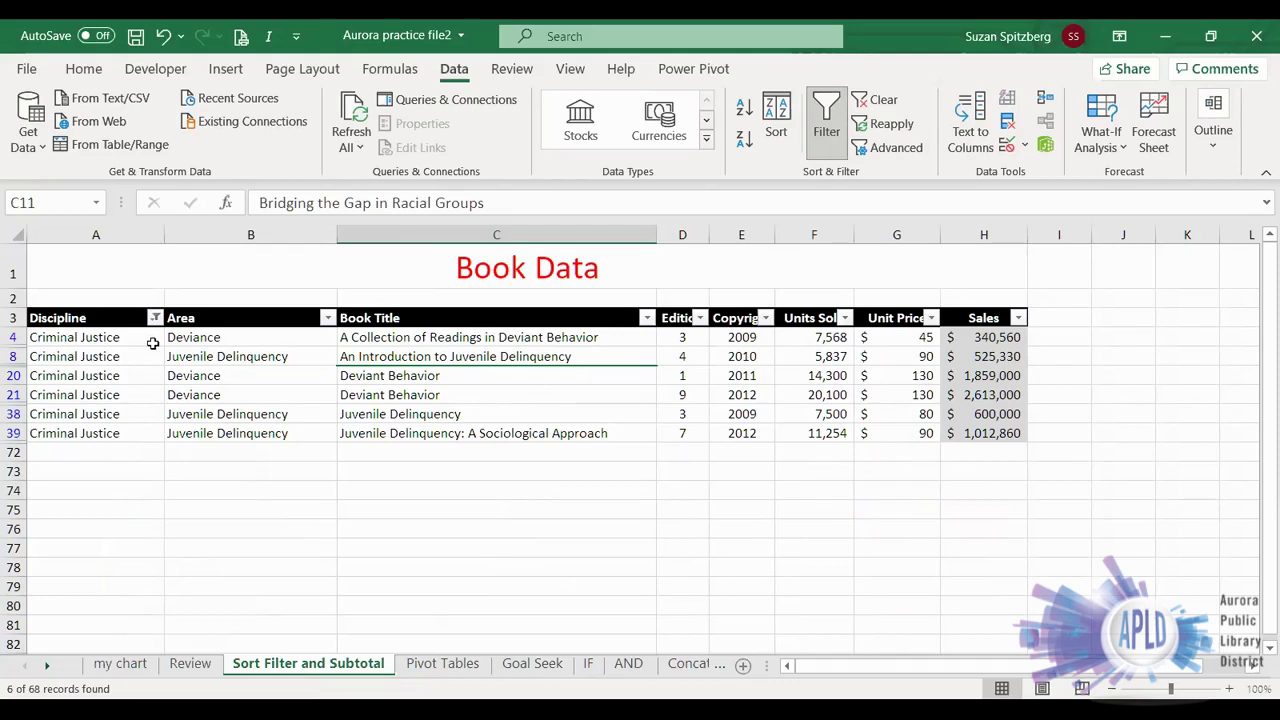
# Step: Add Marriage and Family to the Discipline filter alongside Criminal Justice
pyautogui.moveTo(156, 325)
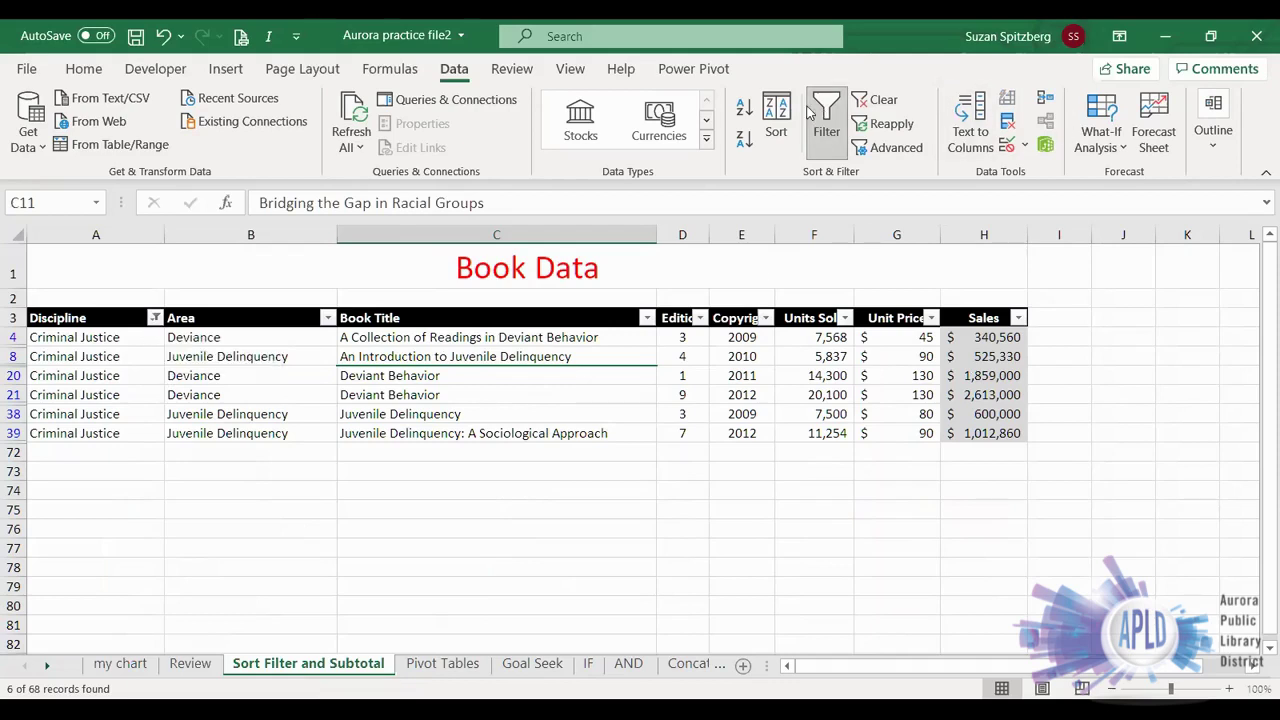
pyautogui.click(153, 318)
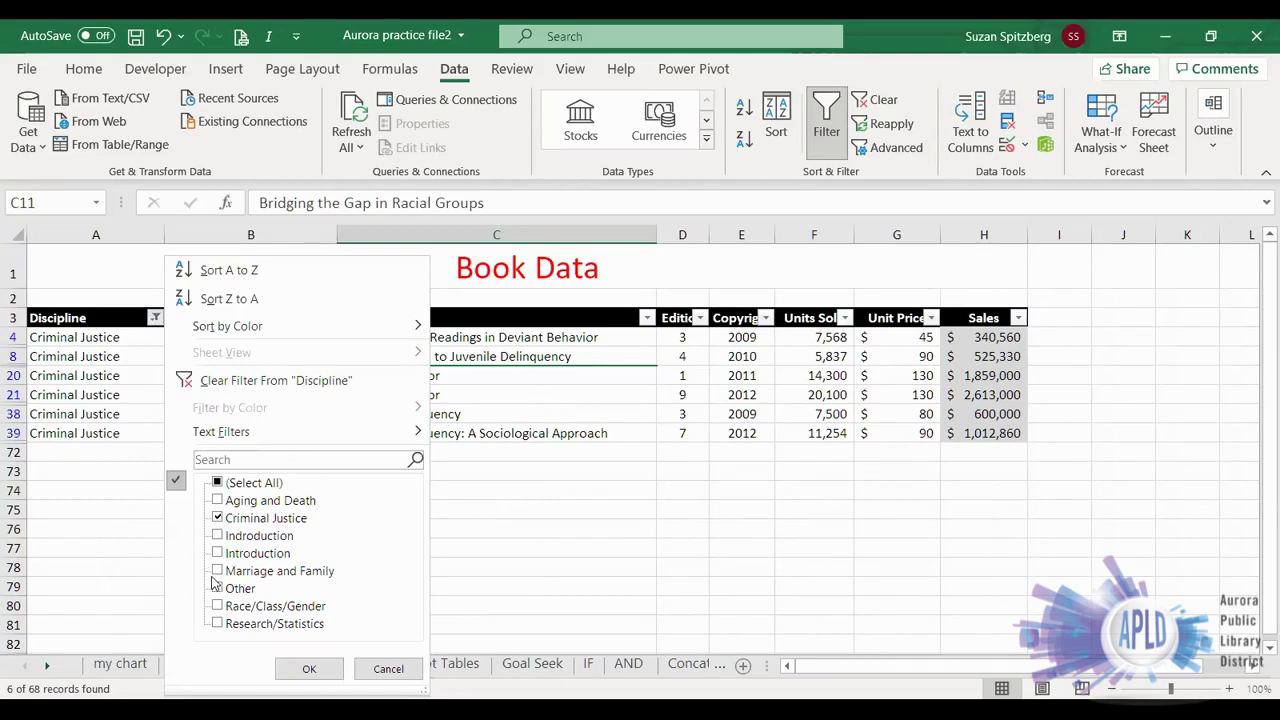
pyautogui.click(217, 571)
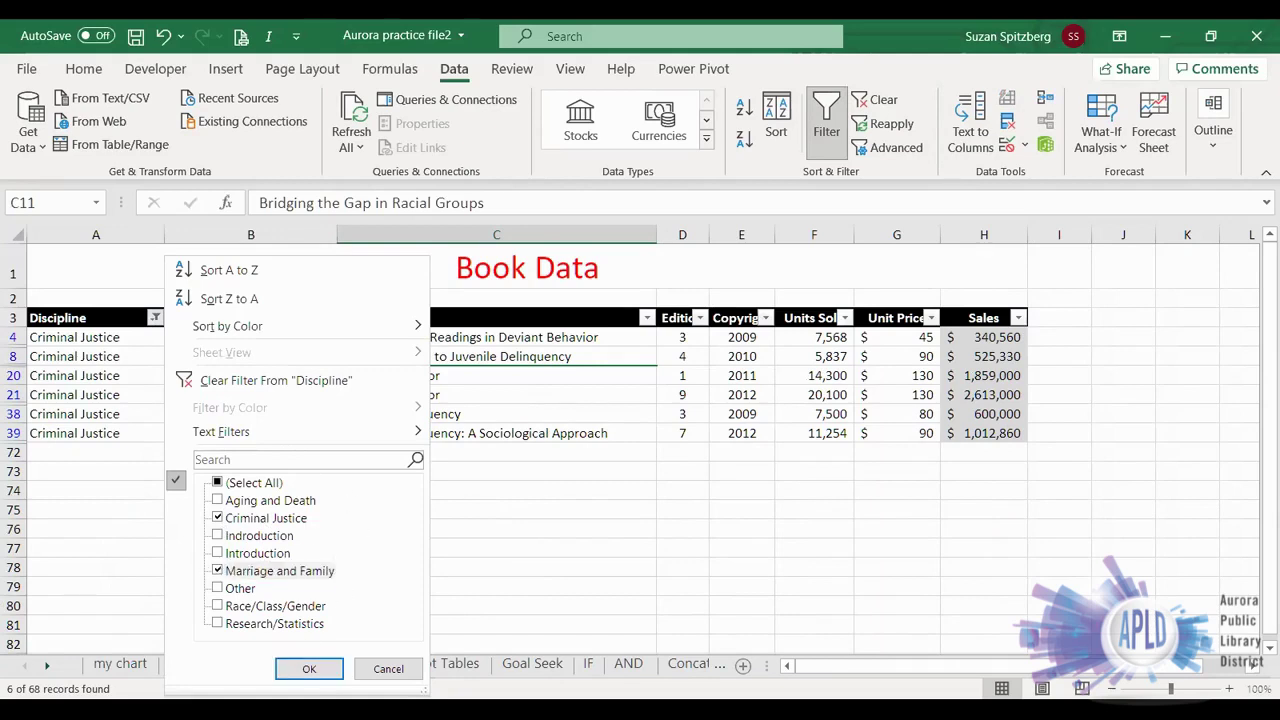
pyautogui.click(309, 669)
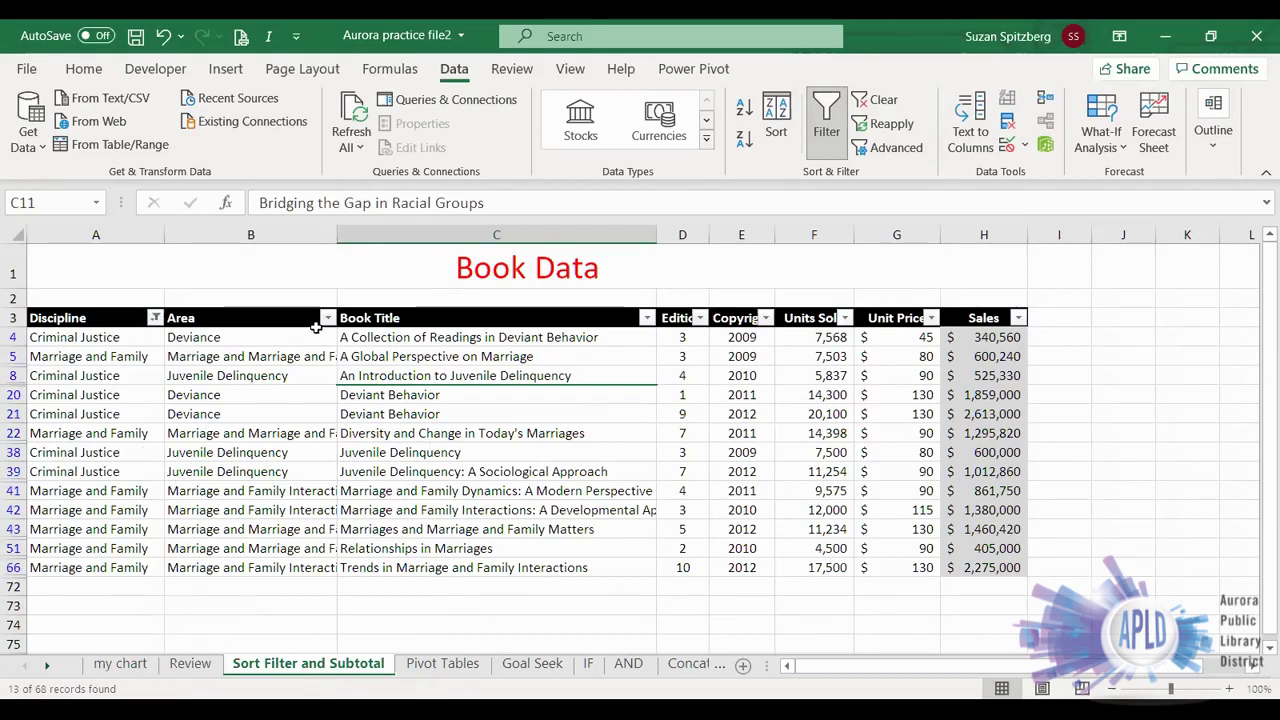
# Step: Filter the Area column to show only Marriage and Family Interaction
pyautogui.click(328, 320)
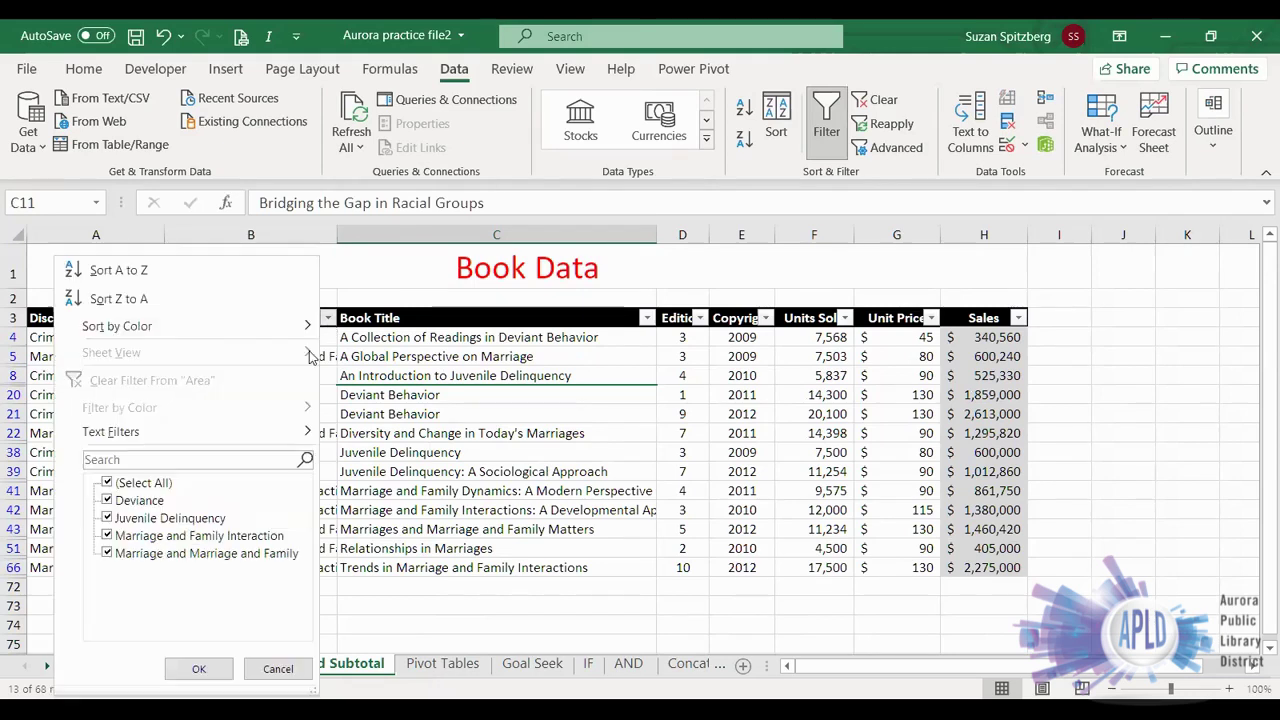
pyautogui.click(108, 483)
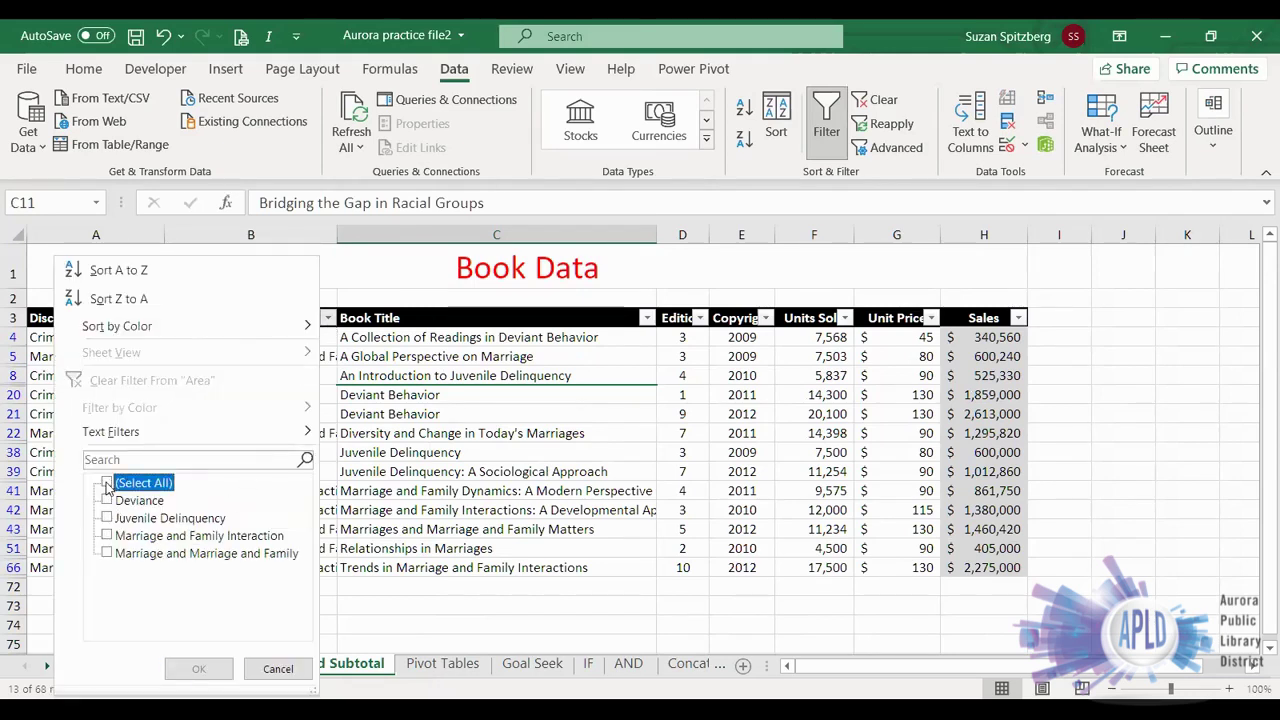
pyautogui.click(107, 536)
pyautogui.click(199, 669)
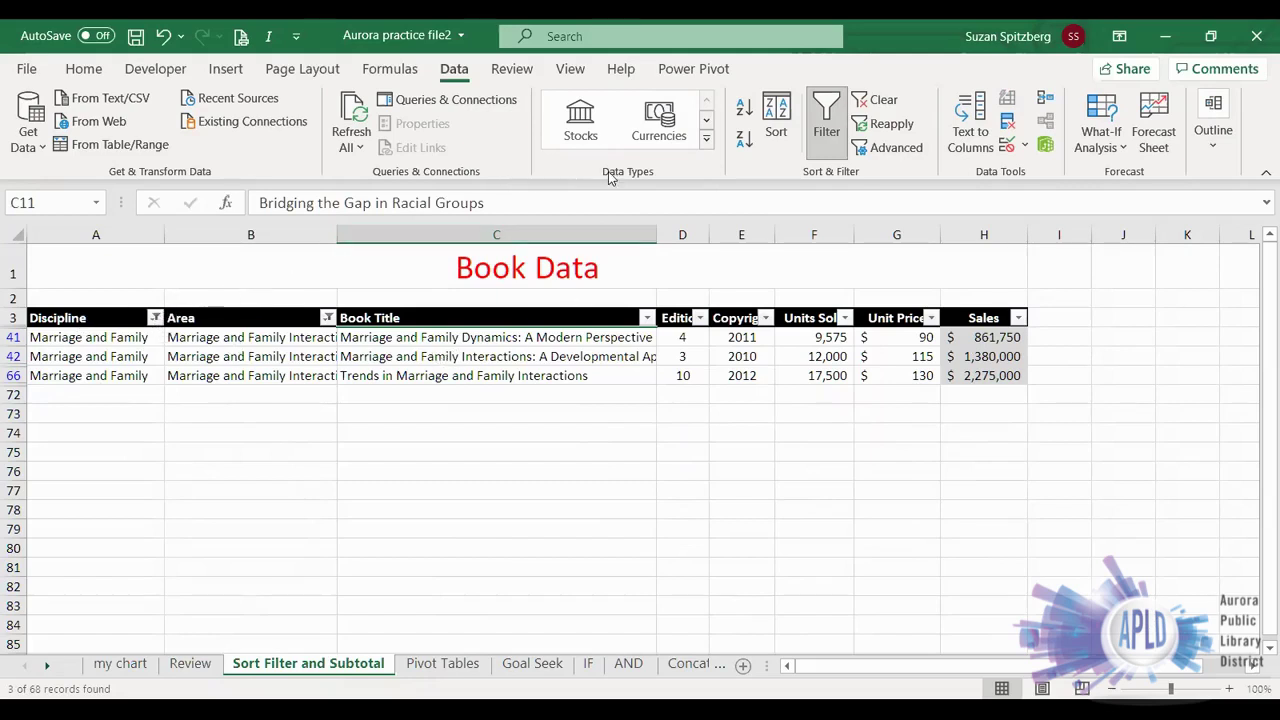
# Step: Turn off filtering and sort the book data by Discipline, with Area as the second level, both by cell values A to Z
pyautogui.click(826, 113)
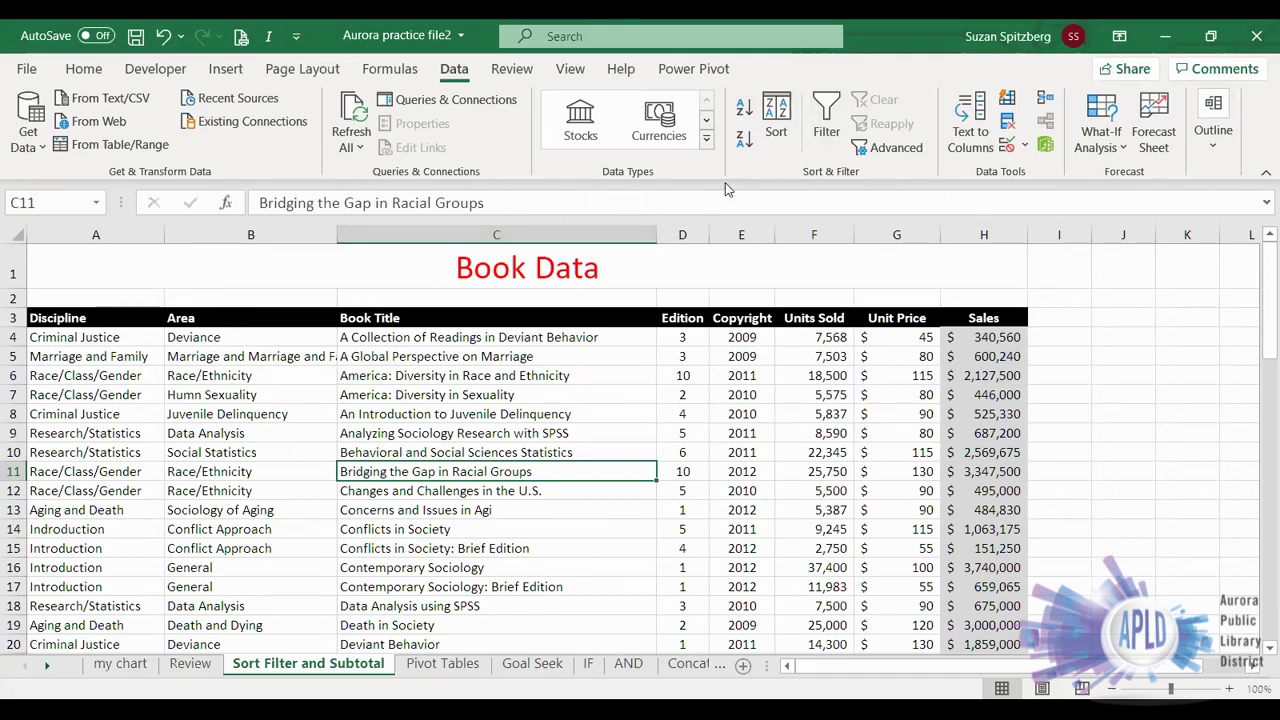
pyautogui.click(776, 115)
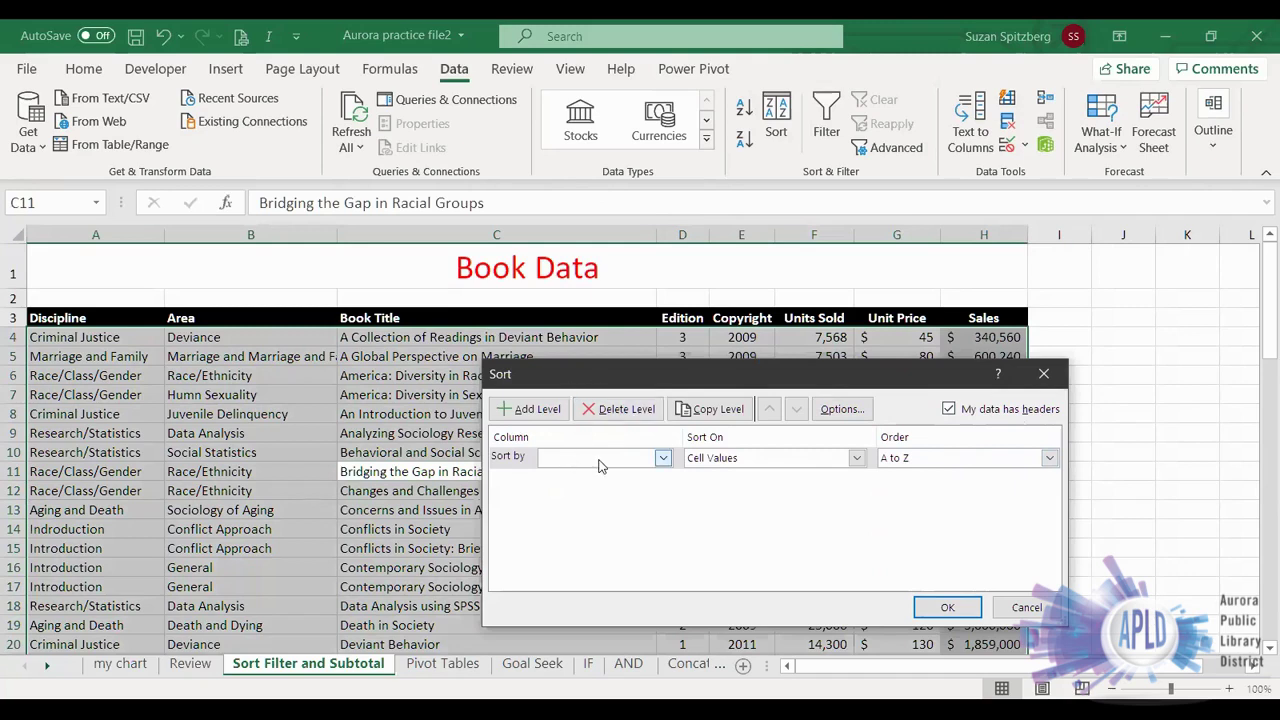
pyautogui.click(662, 460)
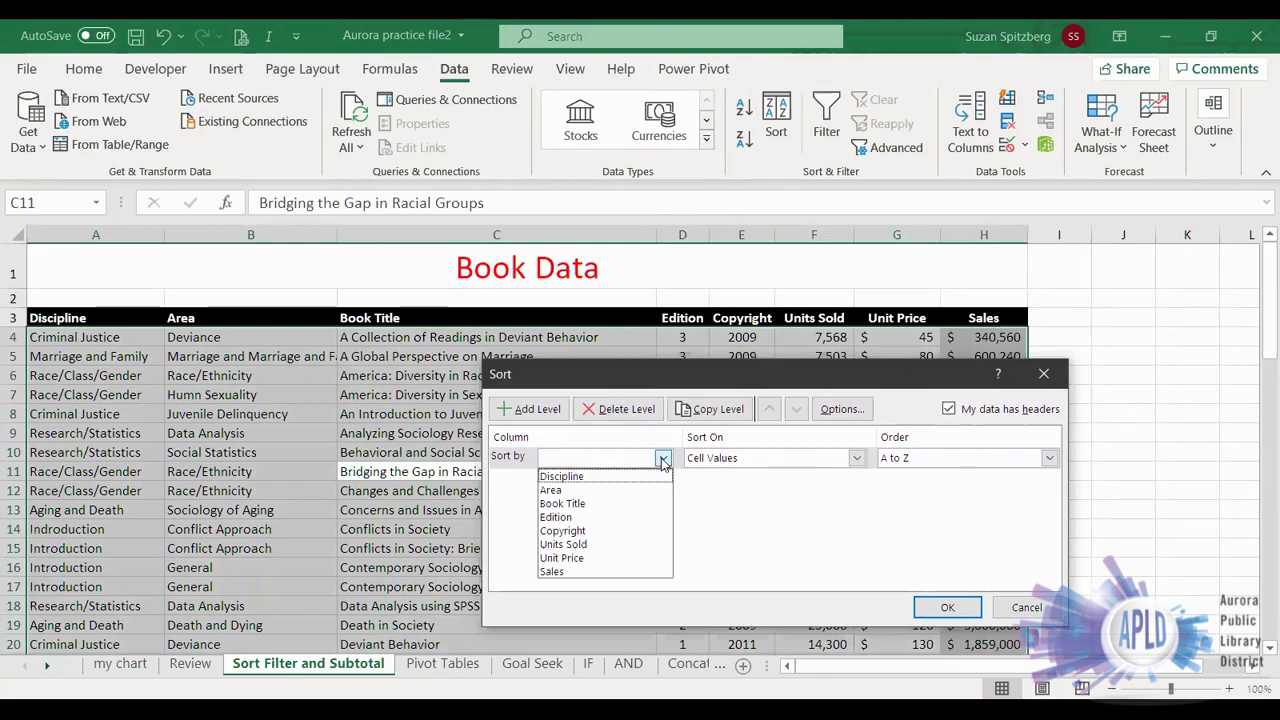
pyautogui.click(608, 479)
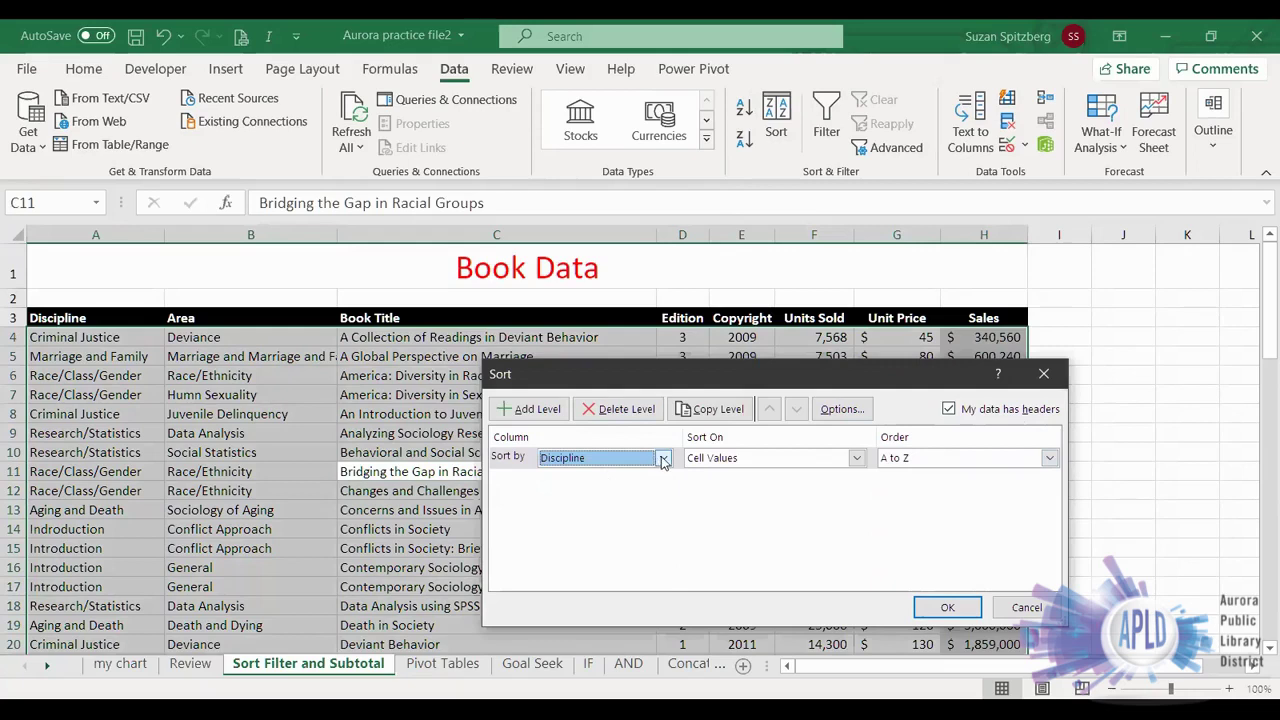
pyautogui.click(527, 412)
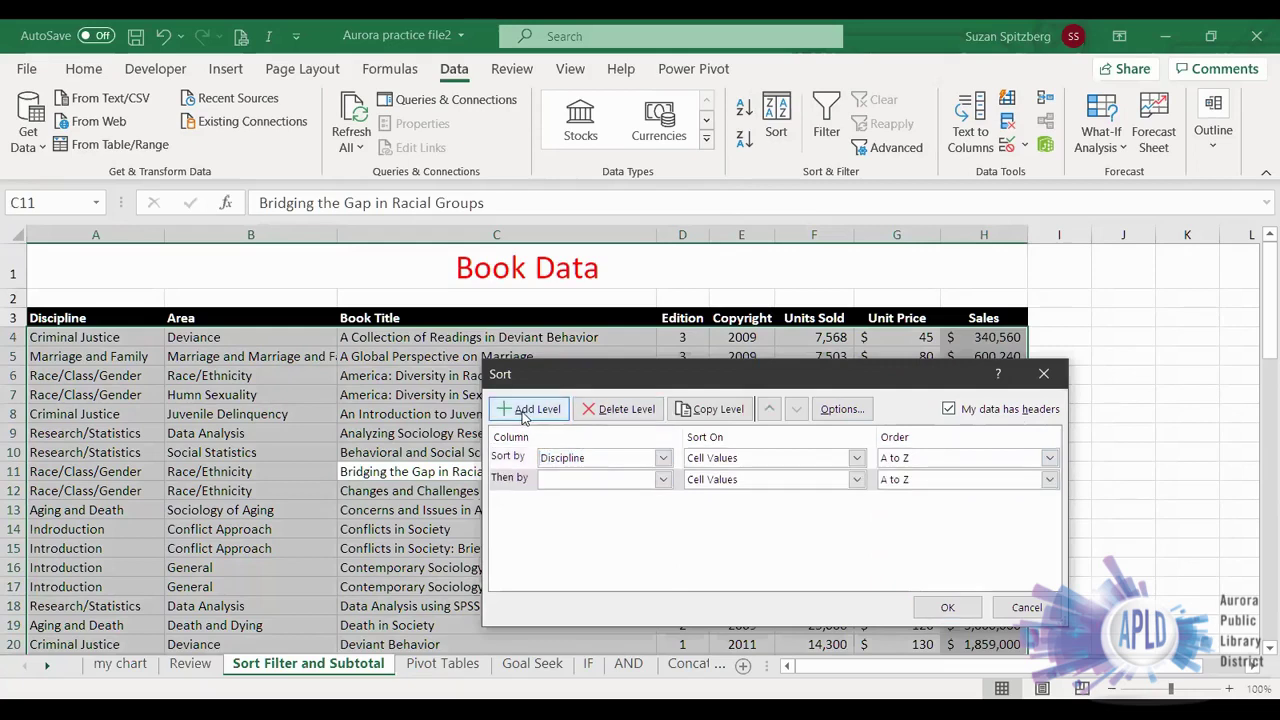
pyautogui.click(663, 483)
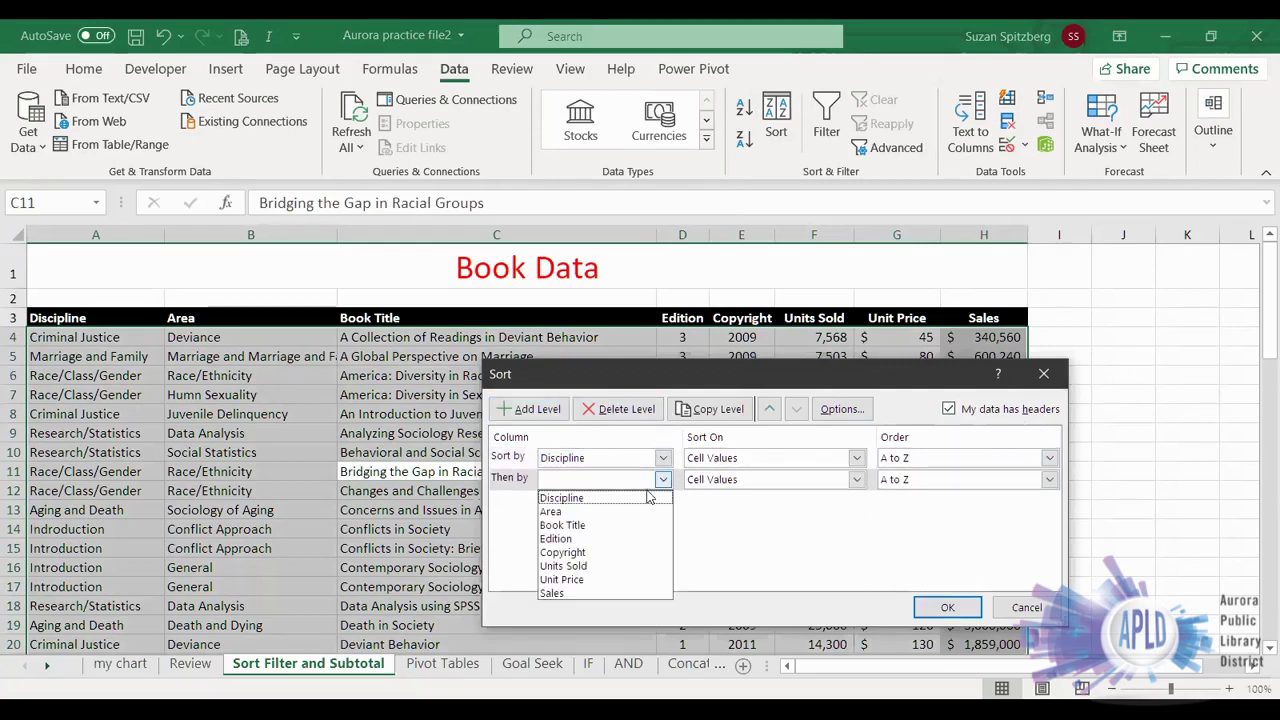
pyautogui.click(606, 513)
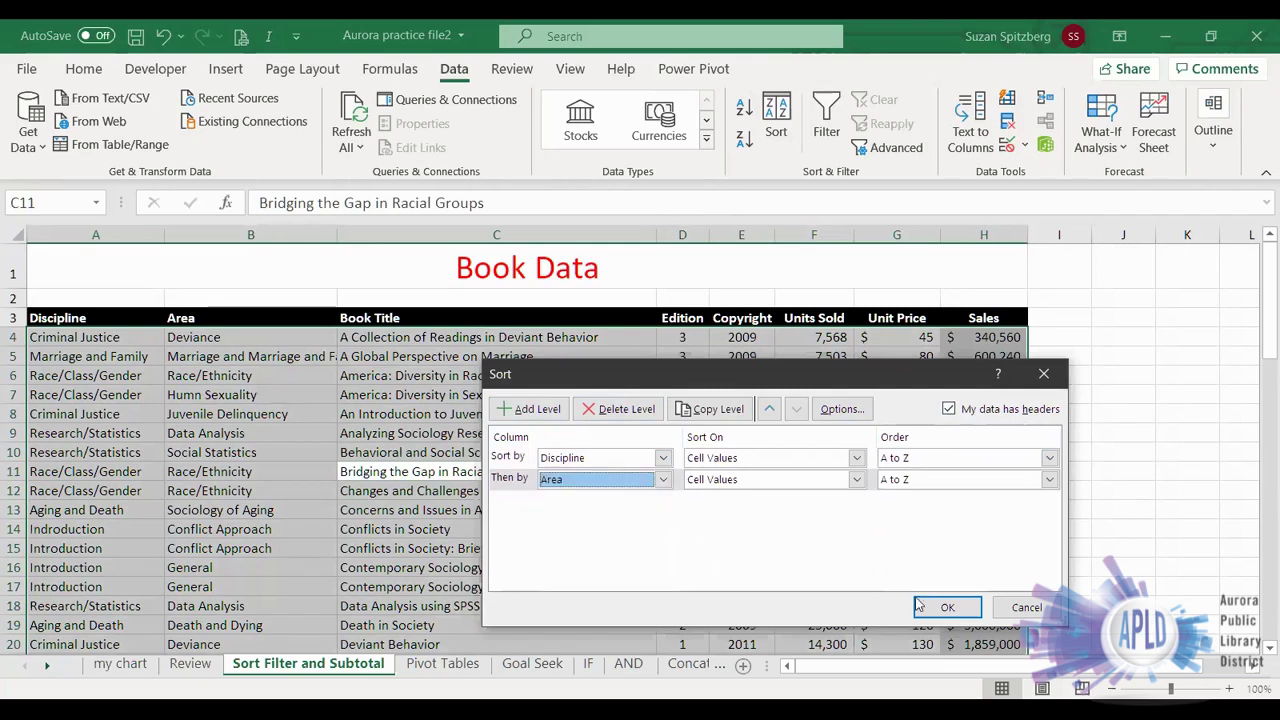
pyautogui.click(948, 610)
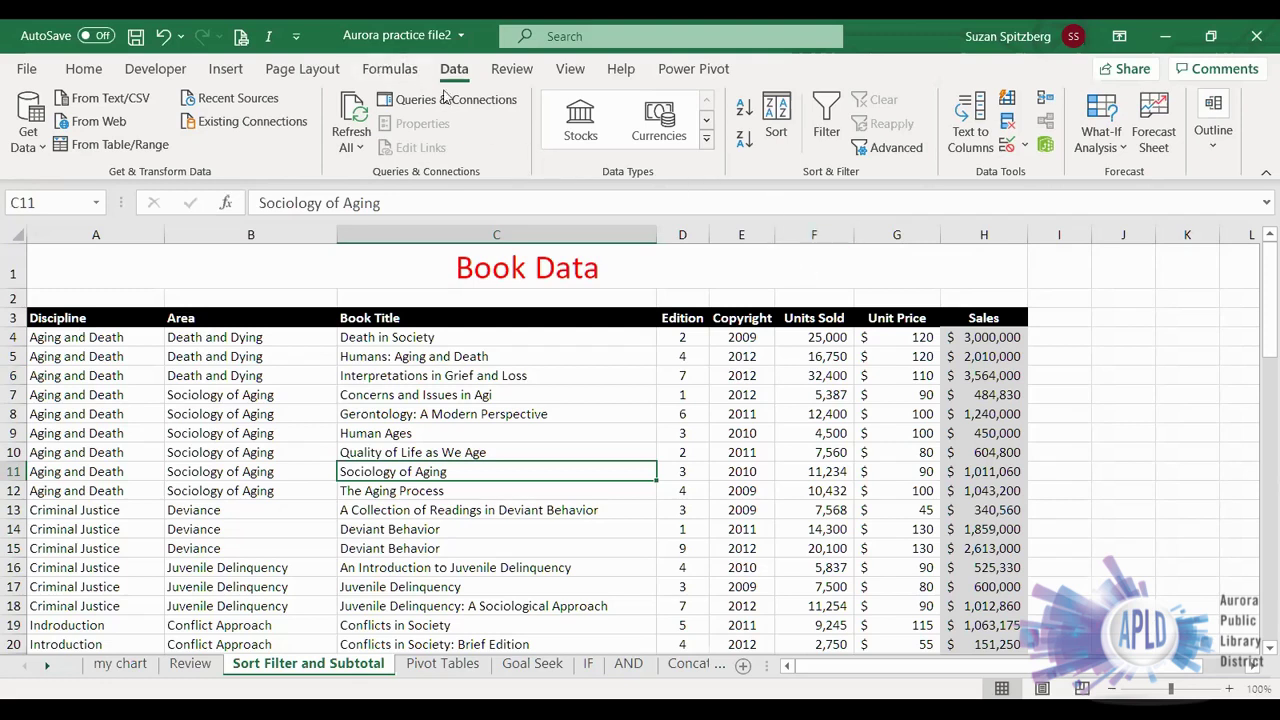
# Step: Add Sum subtotals of Sales at each change in Discipline, with summary below data, and view outline levels 1, 2 and 3
pyautogui.click(1213, 148)
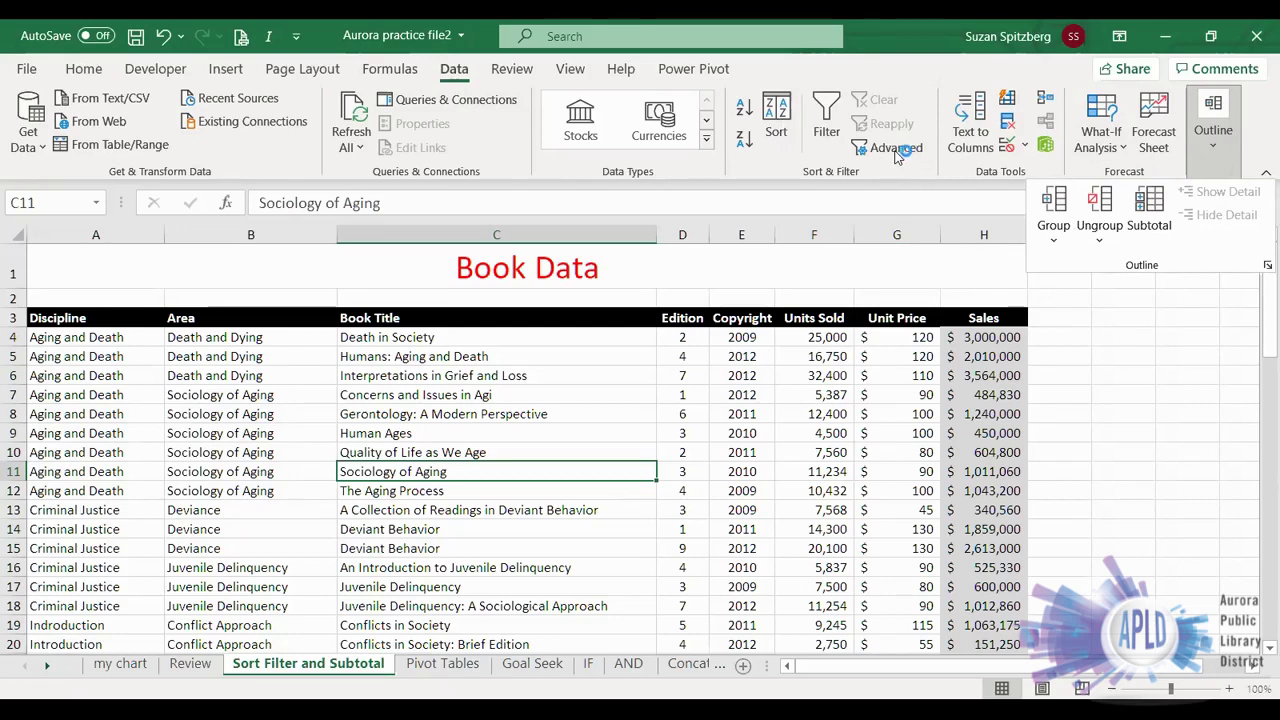
pyautogui.click(1147, 205)
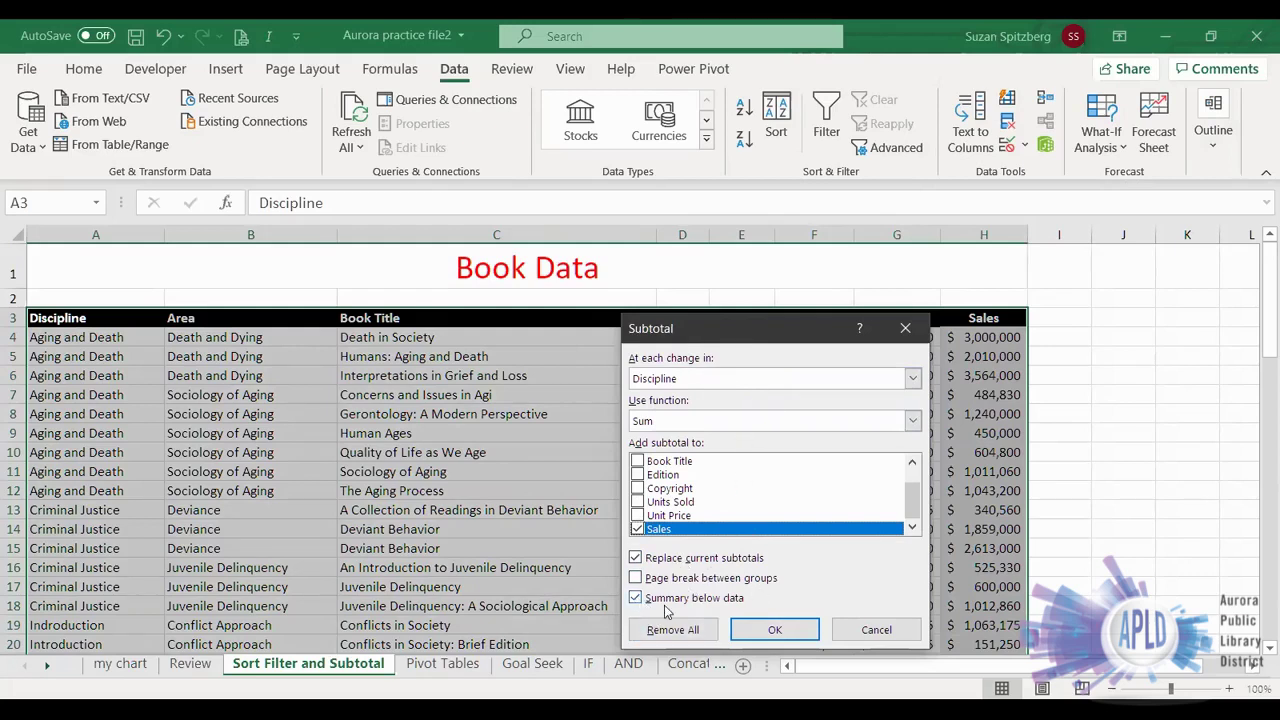
pyautogui.click(777, 631)
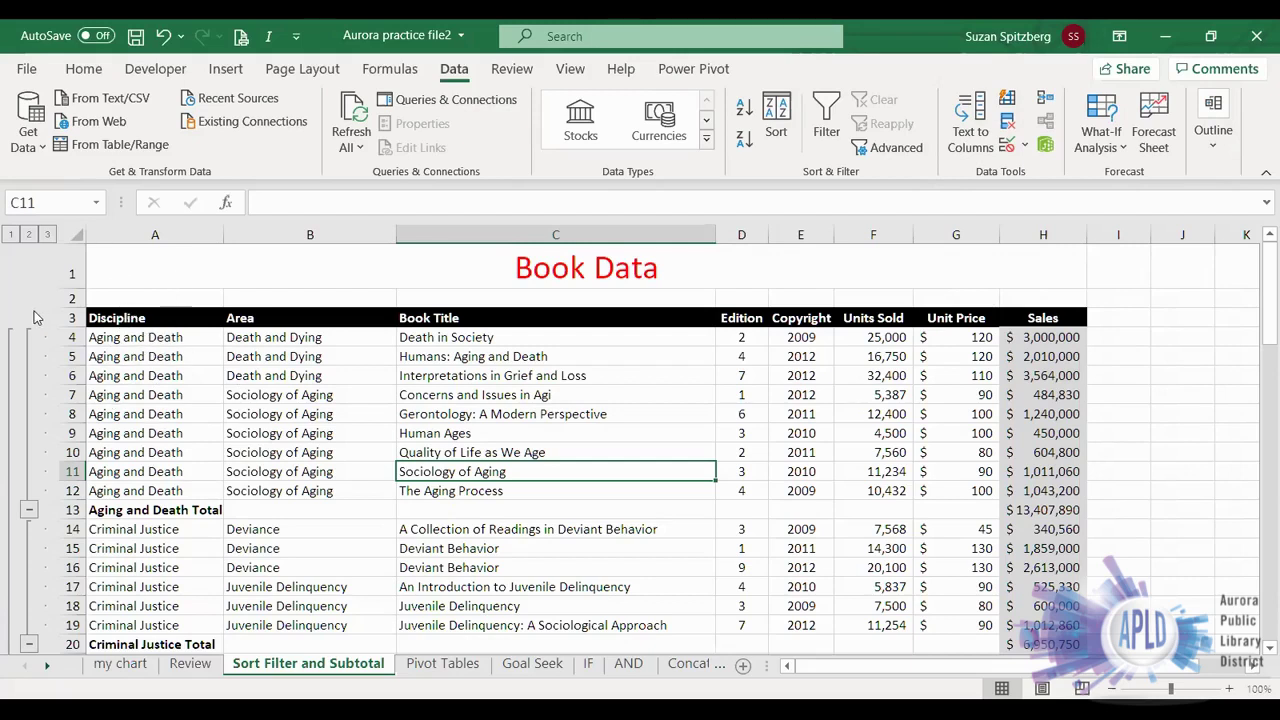
pyautogui.click(10, 235)
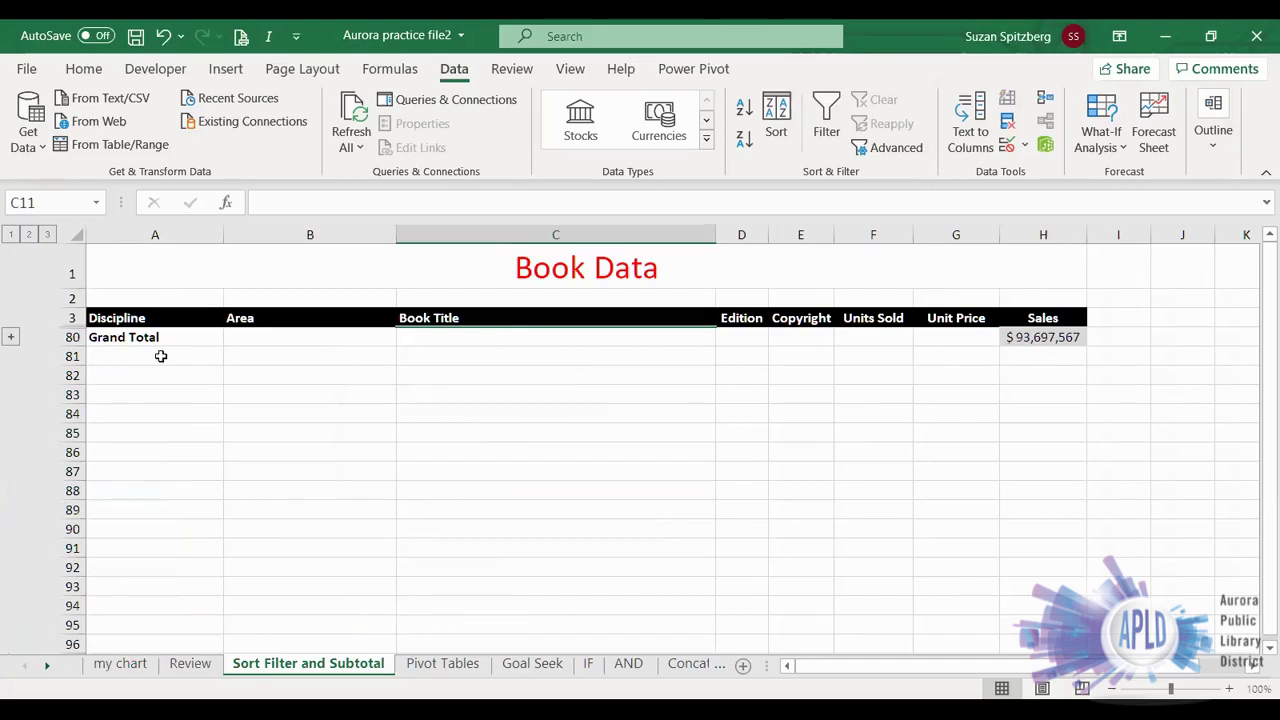
pyautogui.click(29, 235)
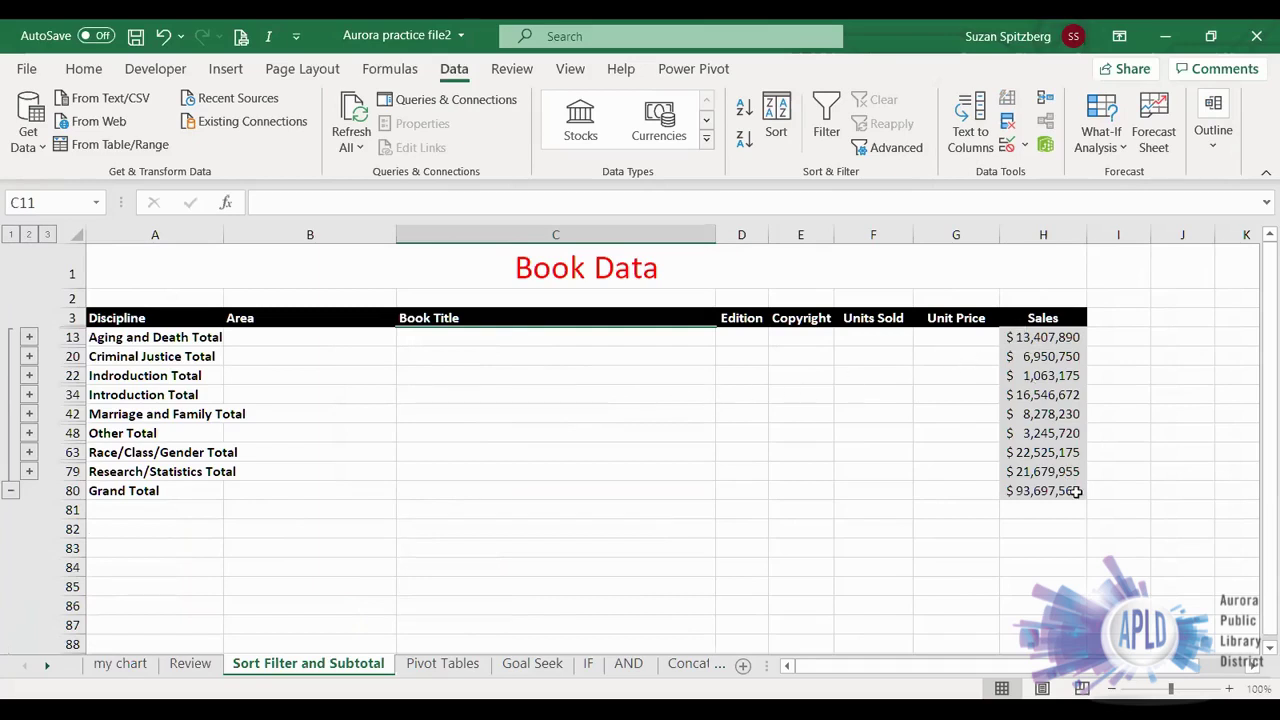
pyautogui.click(46, 235)
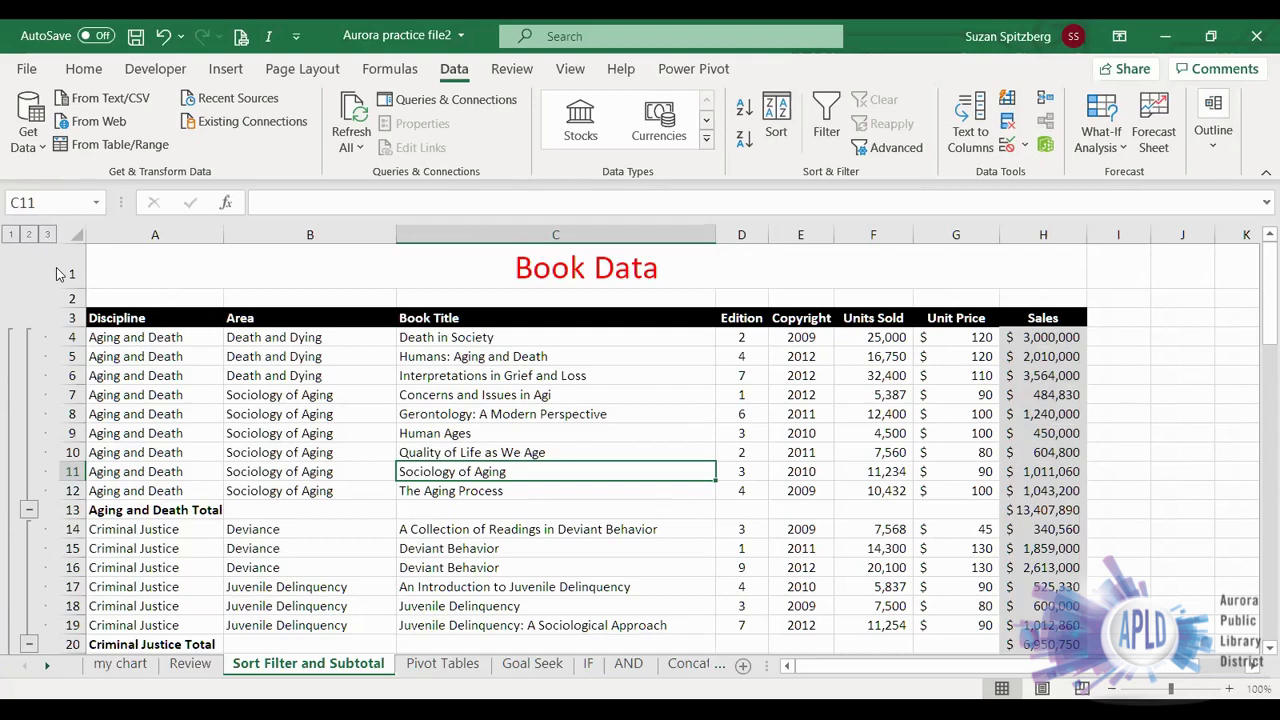
# Step: Collapse and expand individual discipline groups in the subtotal outline, and show all outline levels to review the totals
pyautogui.click(29, 510)
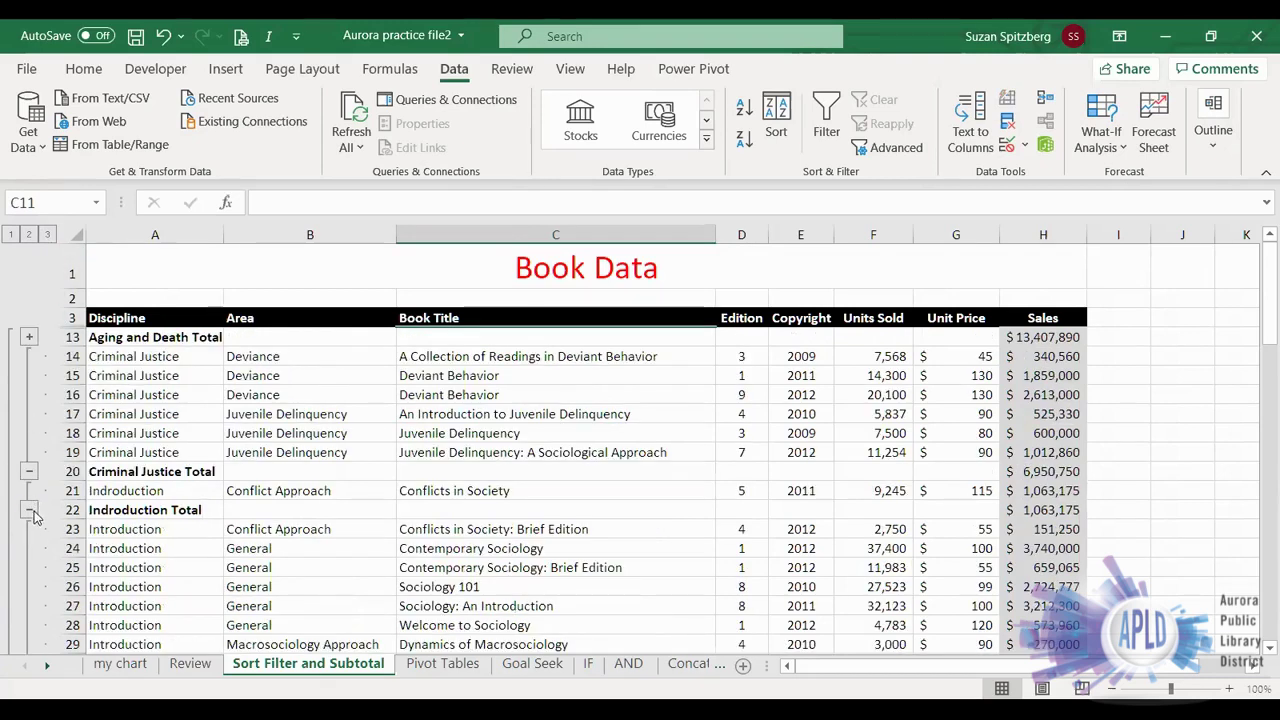
pyautogui.click(29, 510)
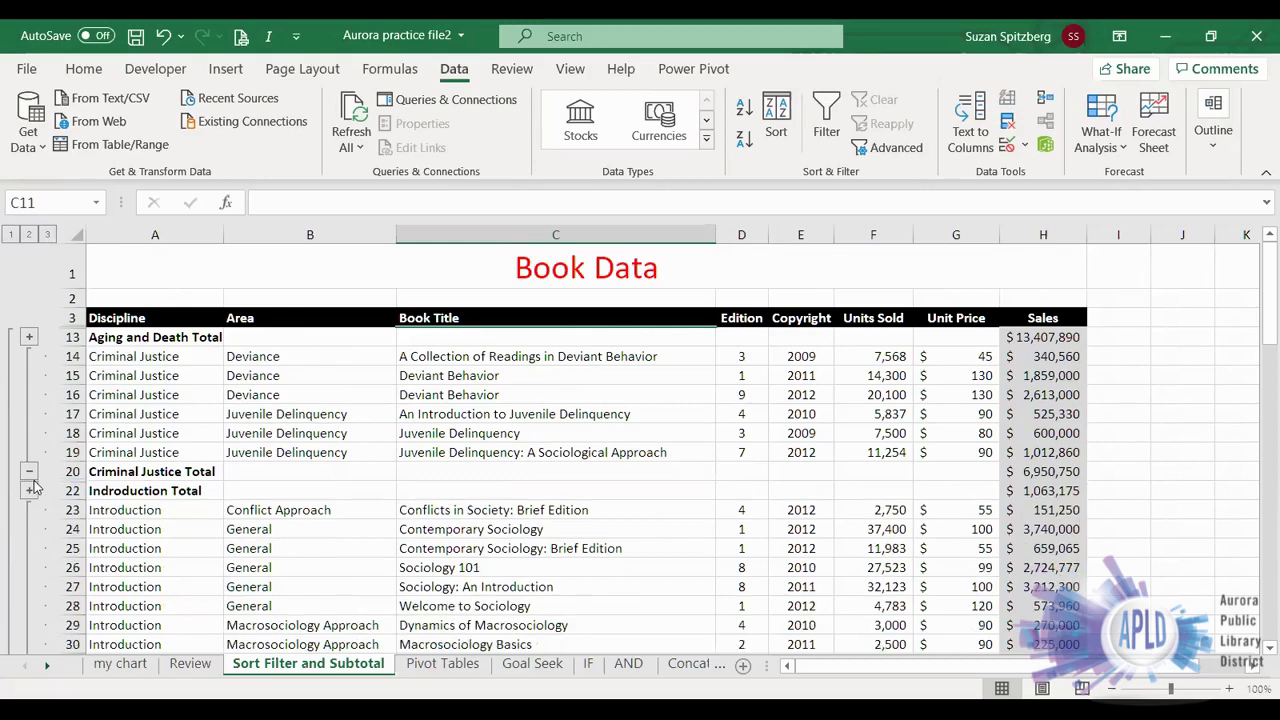
pyautogui.click(29, 490)
pyautogui.click(29, 472)
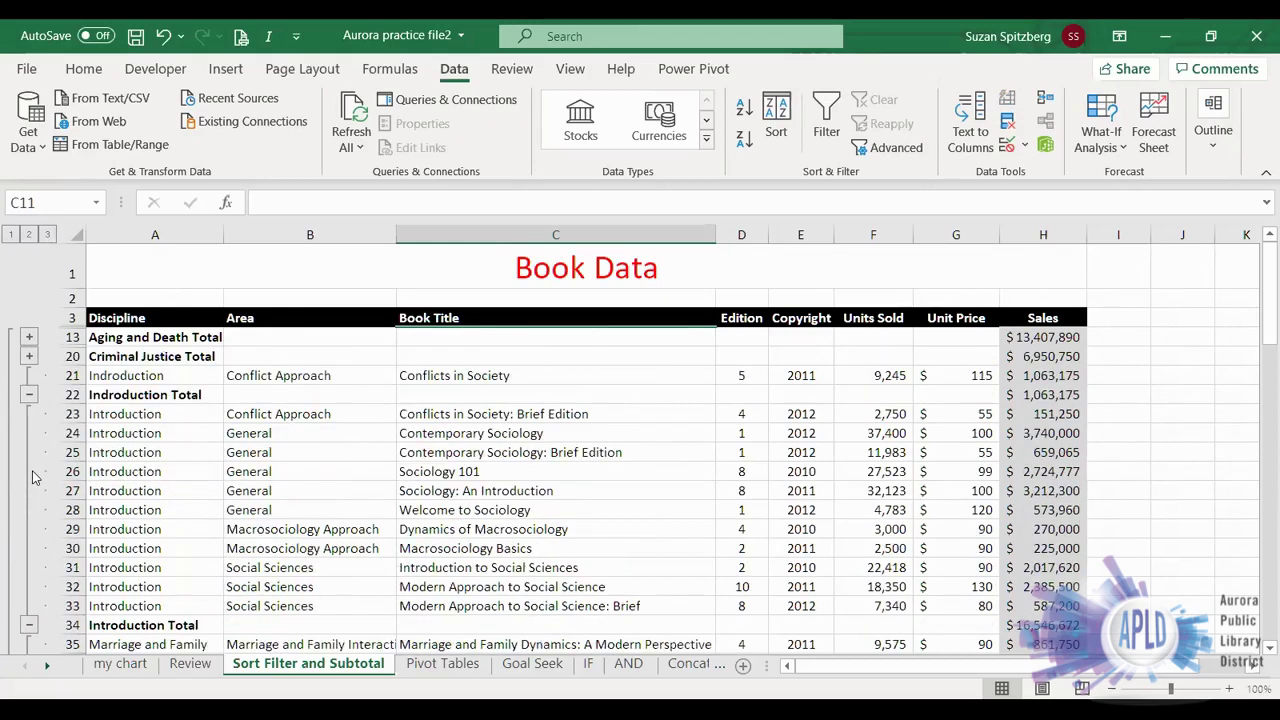
pyautogui.click(47, 236)
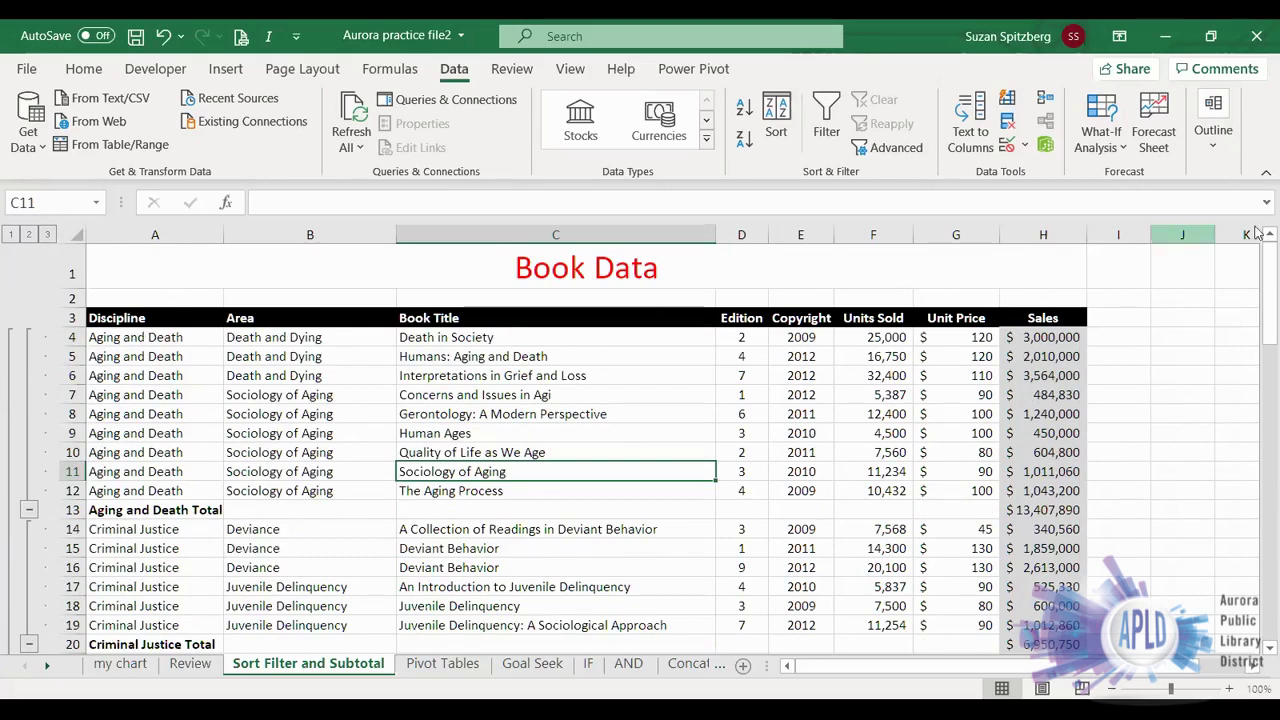
pyautogui.moveTo(1258, 264); pyautogui.dragTo(1258, 327)
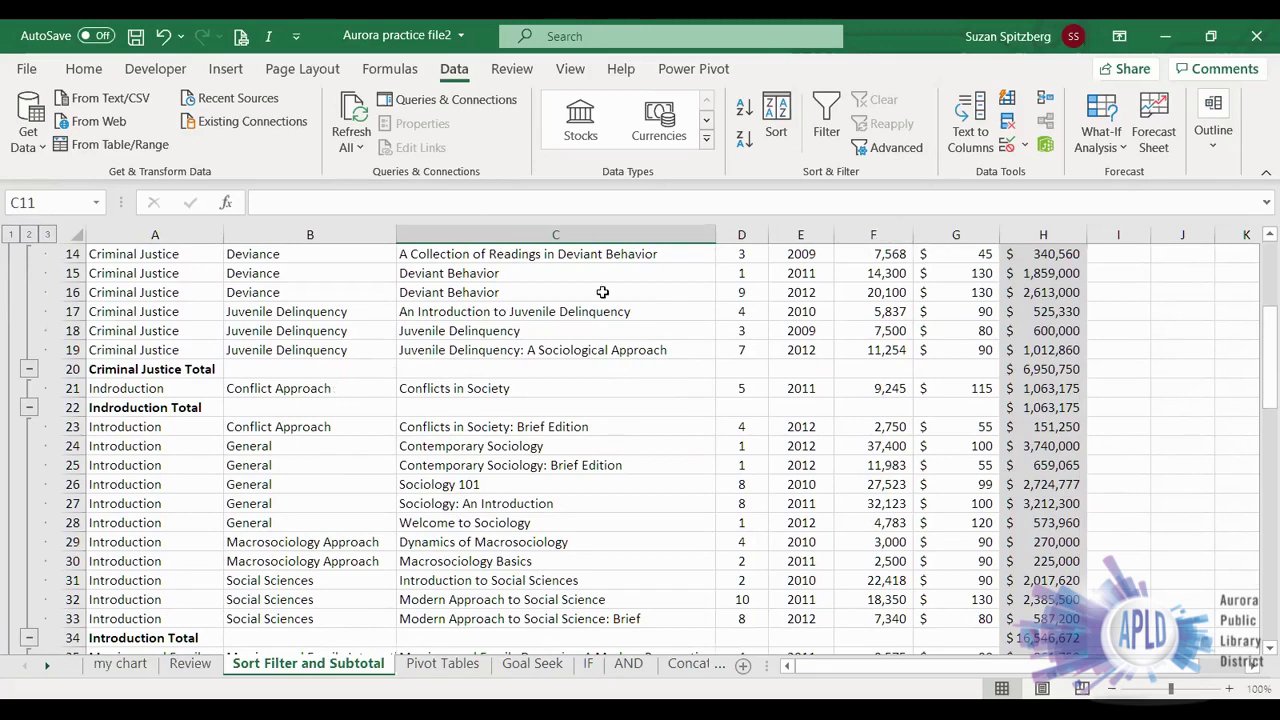
# Step: Remove all subtotals from the book data
pyautogui.click(1212, 148)
pyautogui.click(1150, 228)
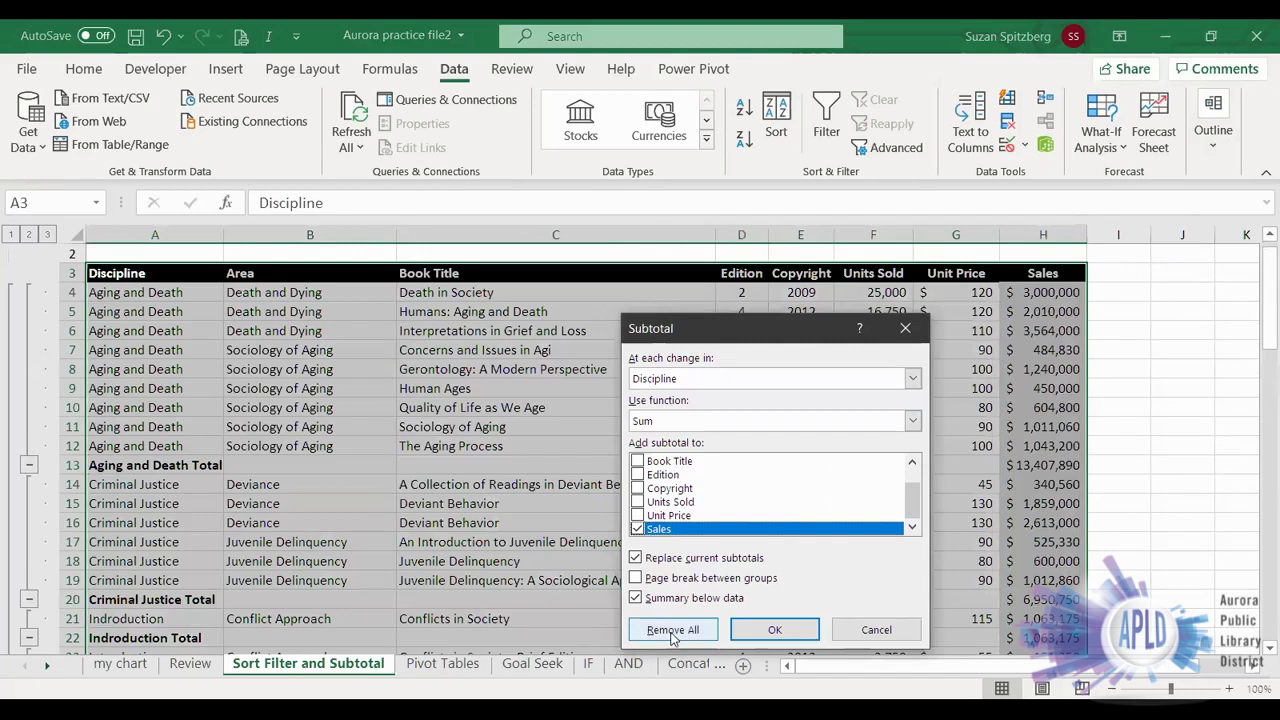
pyautogui.click(673, 630)
# Step: Spell-check the whole sheet, changing Indroduction to Introduction and Humn to Human, and ignoring all occurrences of Agi
pyautogui.click(480, 427)
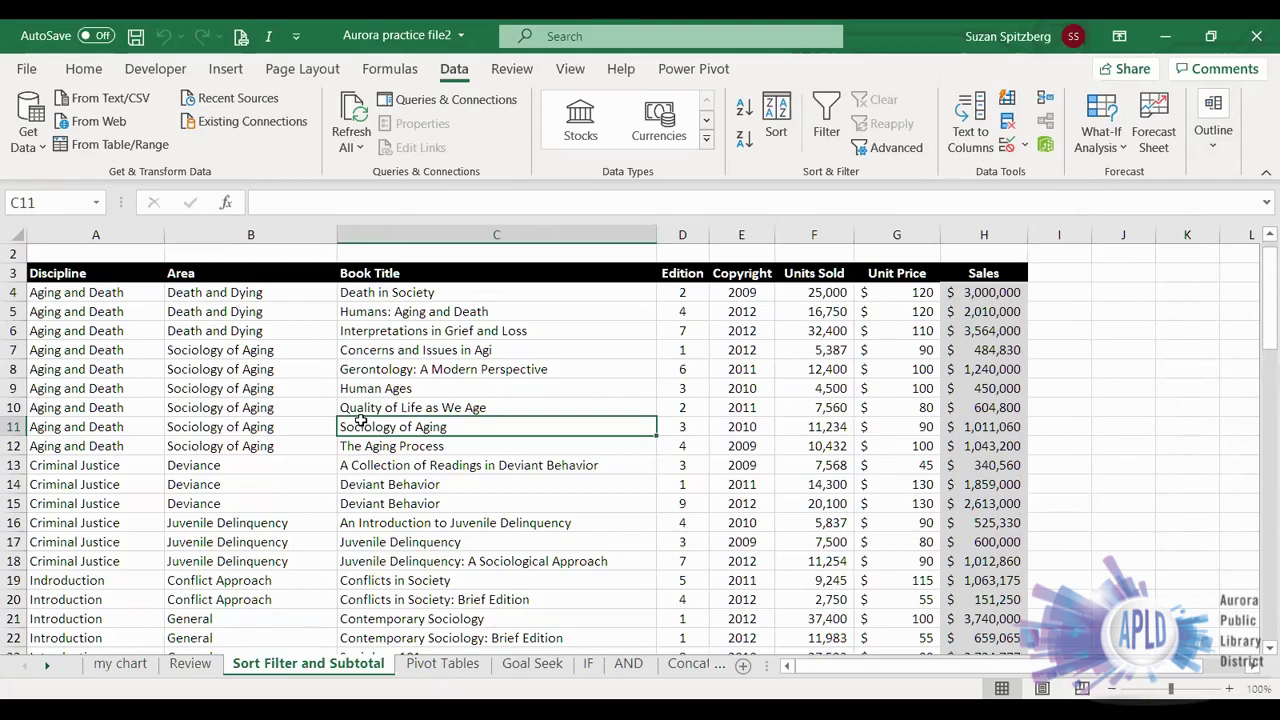
pyautogui.press('F7')
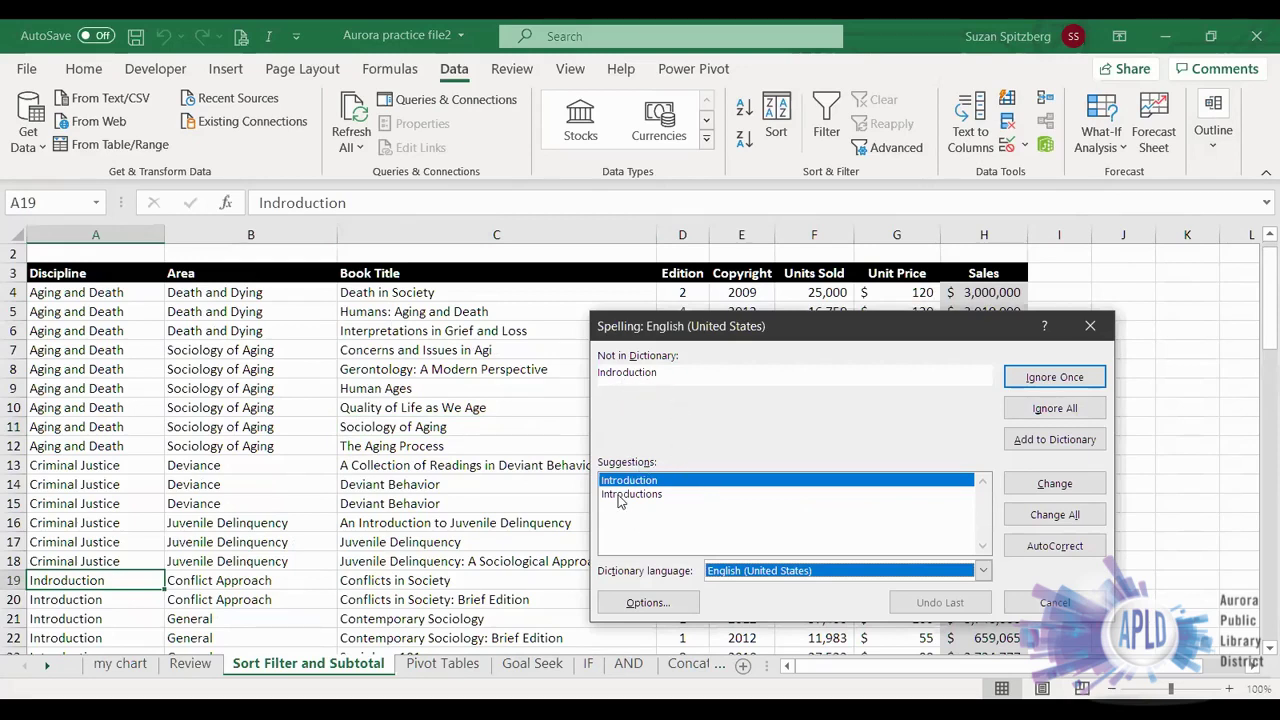
pyautogui.click(1041, 486)
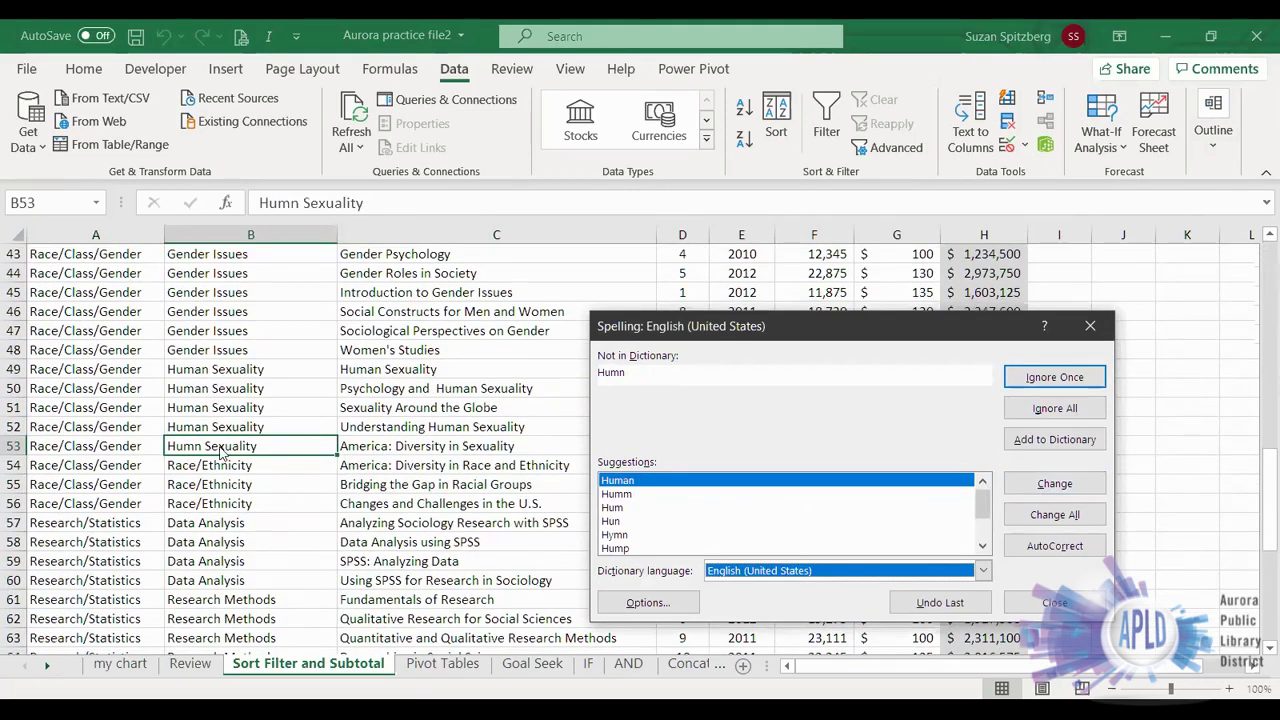
pyautogui.click(1054, 483)
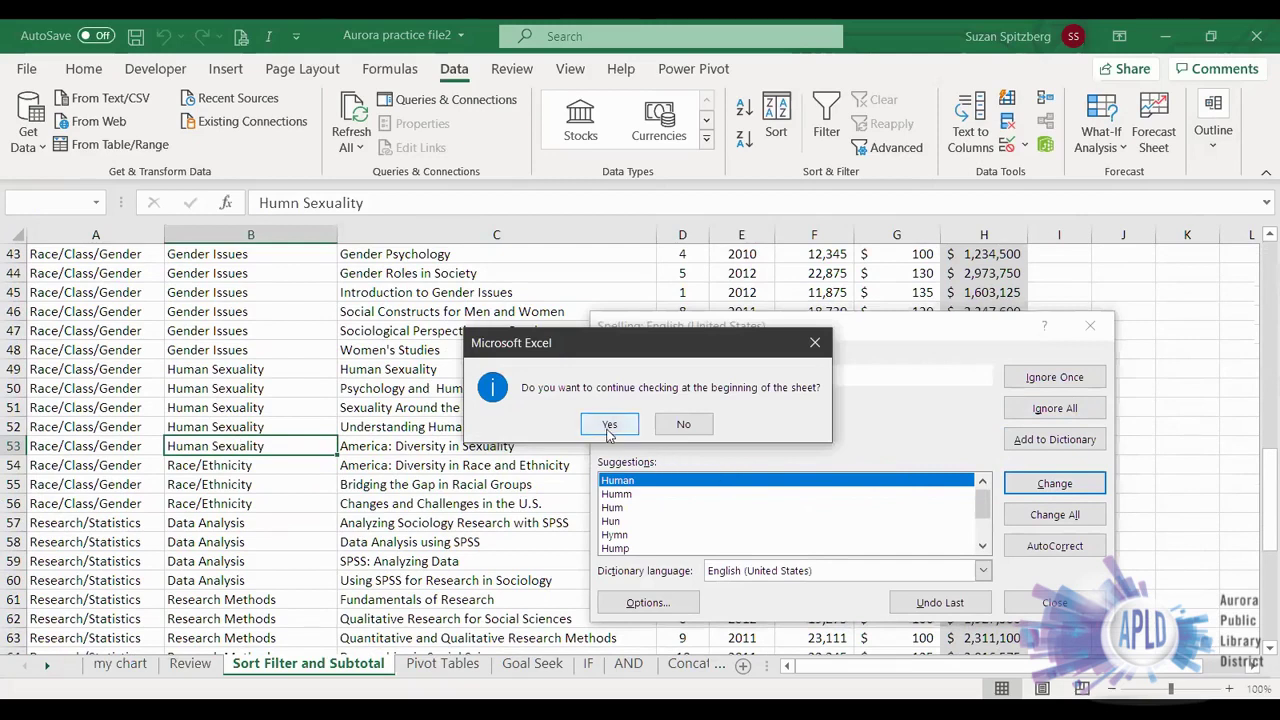
pyautogui.click(609, 427)
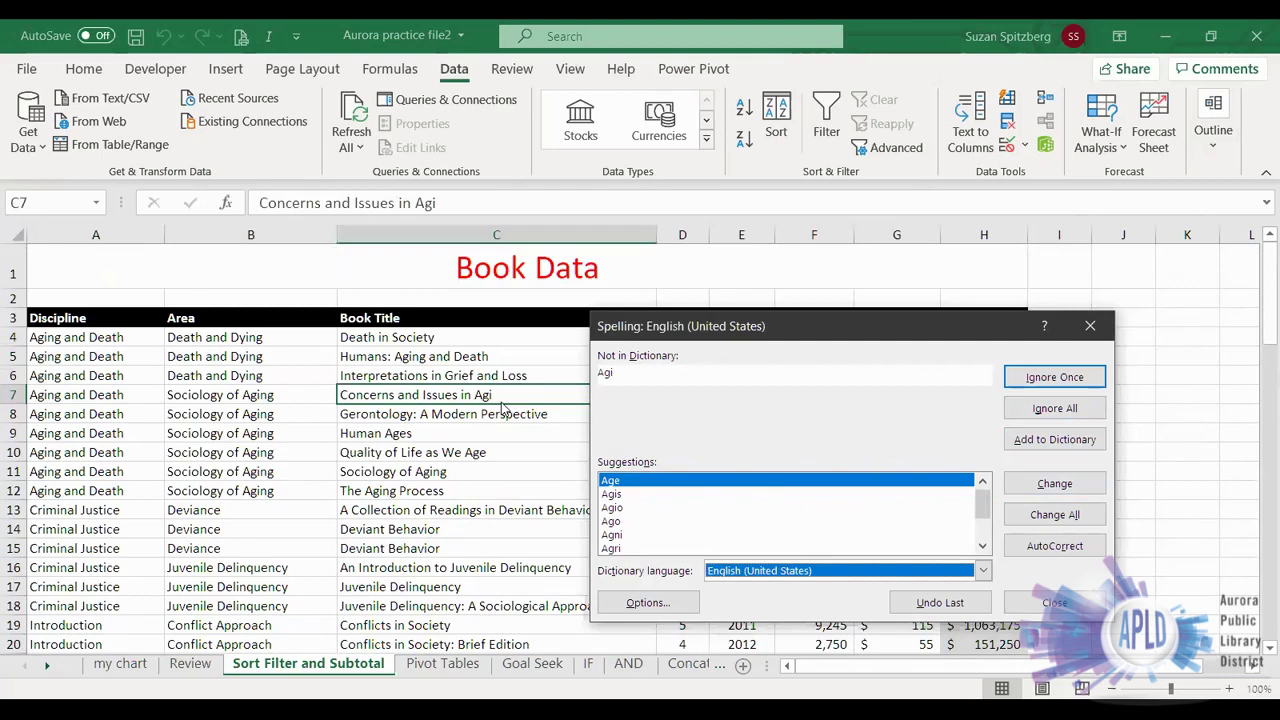
pyautogui.click(1049, 410)
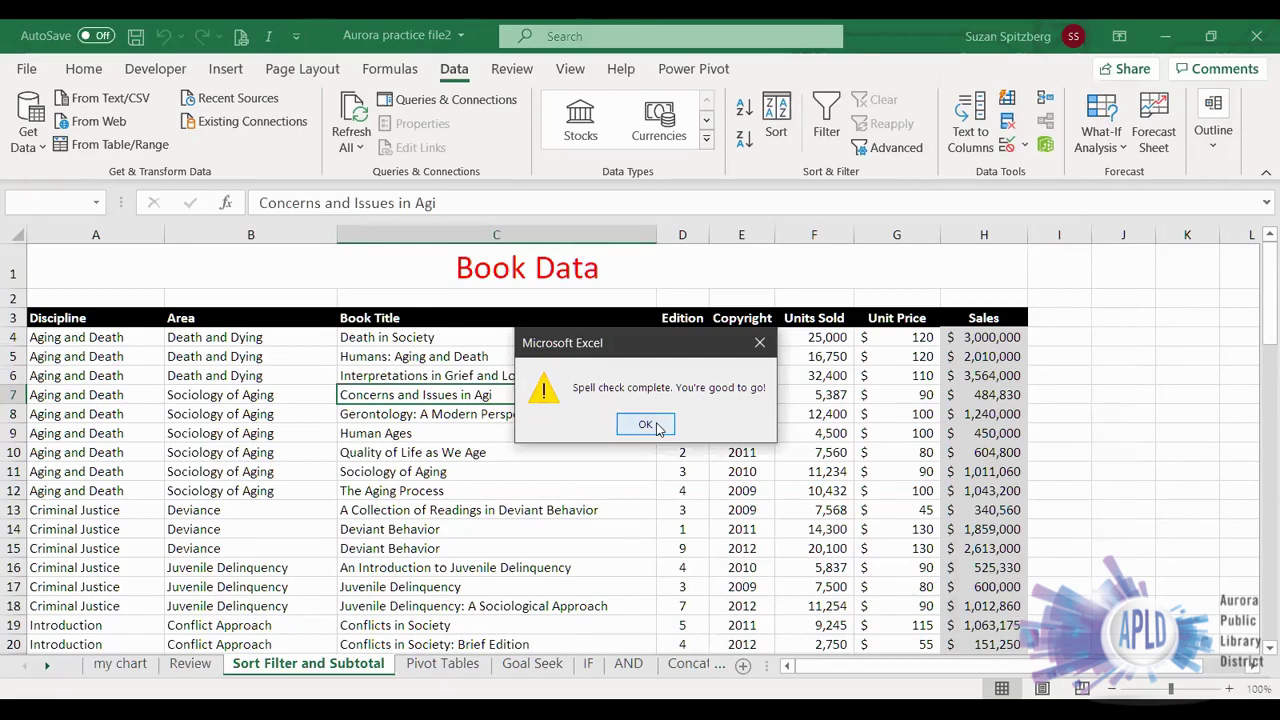
pyautogui.click(646, 425)
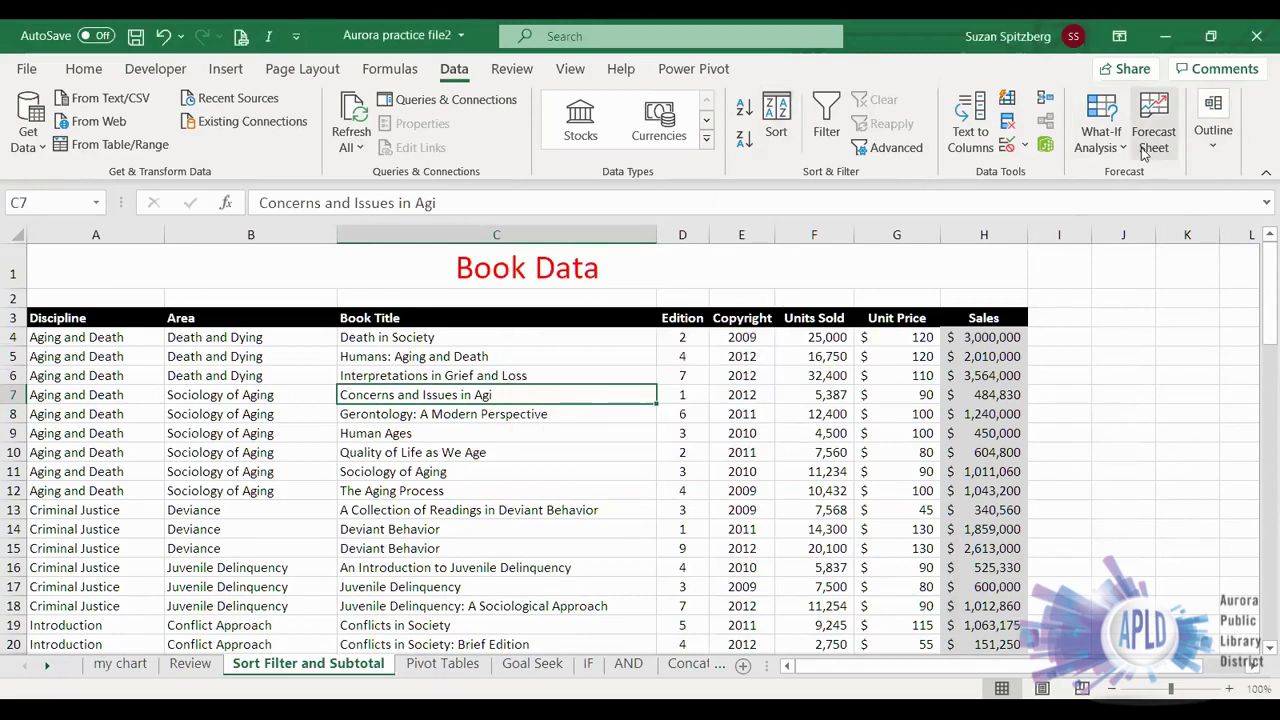
# Step: Reapply Sum subtotals of Sales at each change in Discipline, with summary below data, and review the Introduction group
pyautogui.click(1211, 140)
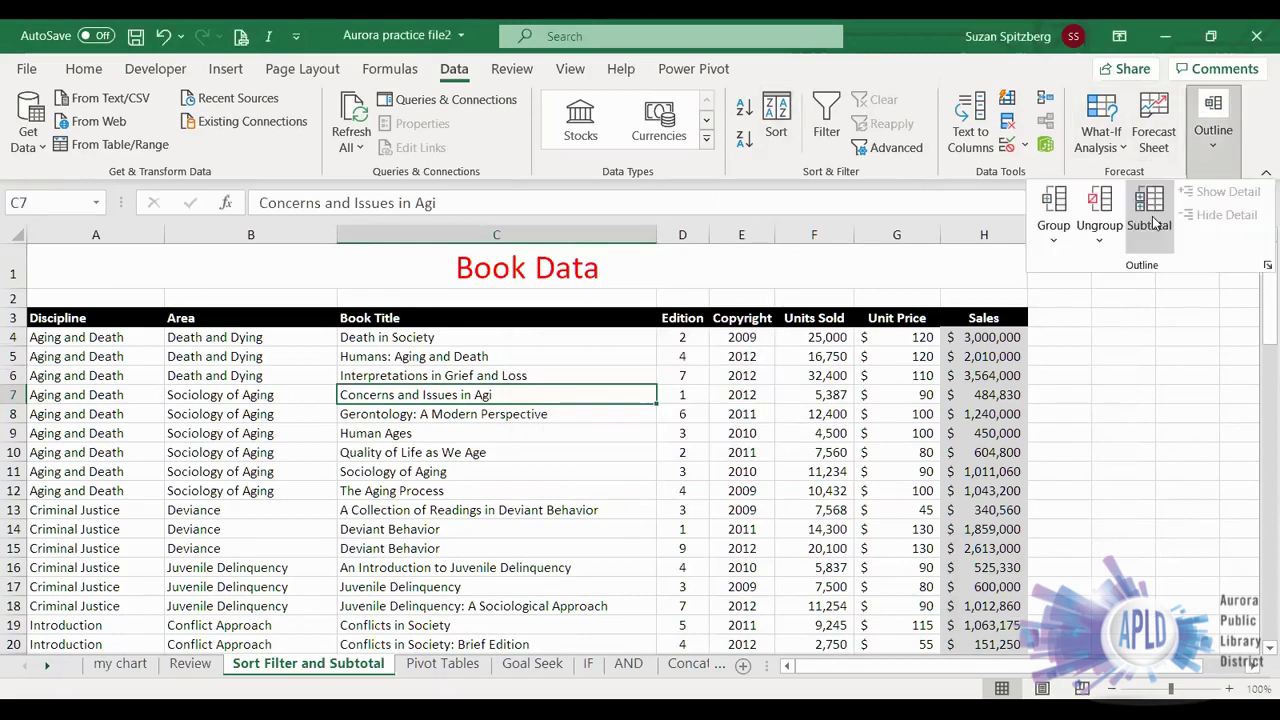
pyautogui.click(1145, 220)
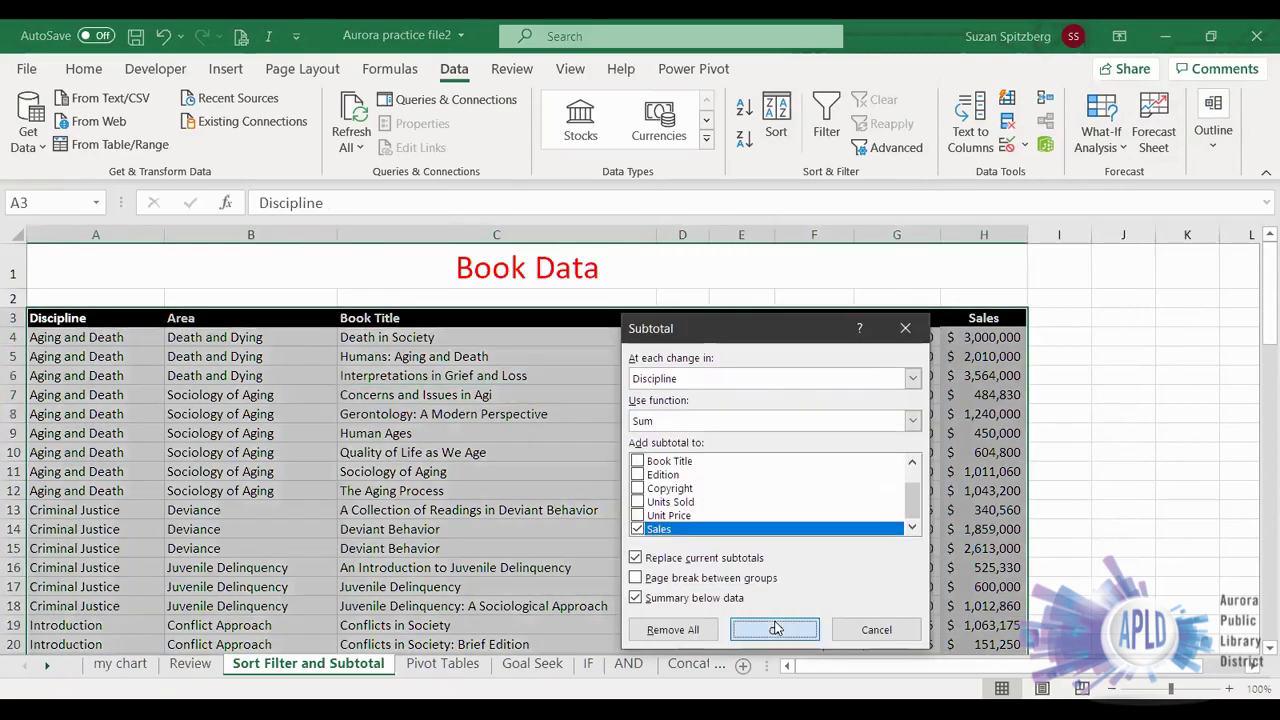
pyautogui.click(776, 627)
pyautogui.moveTo(1258, 289); pyautogui.dragTo(1258, 359)
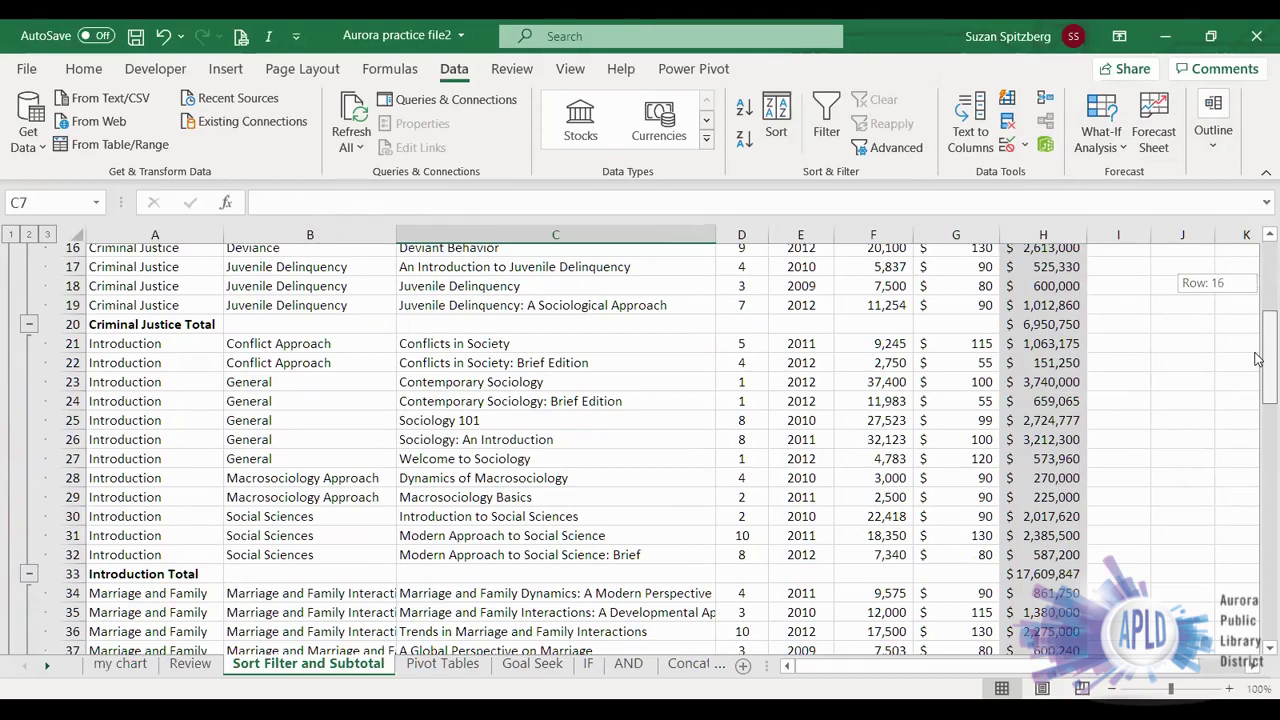
pyautogui.moveTo(1258, 359); pyautogui.dragTo(1258, 325)
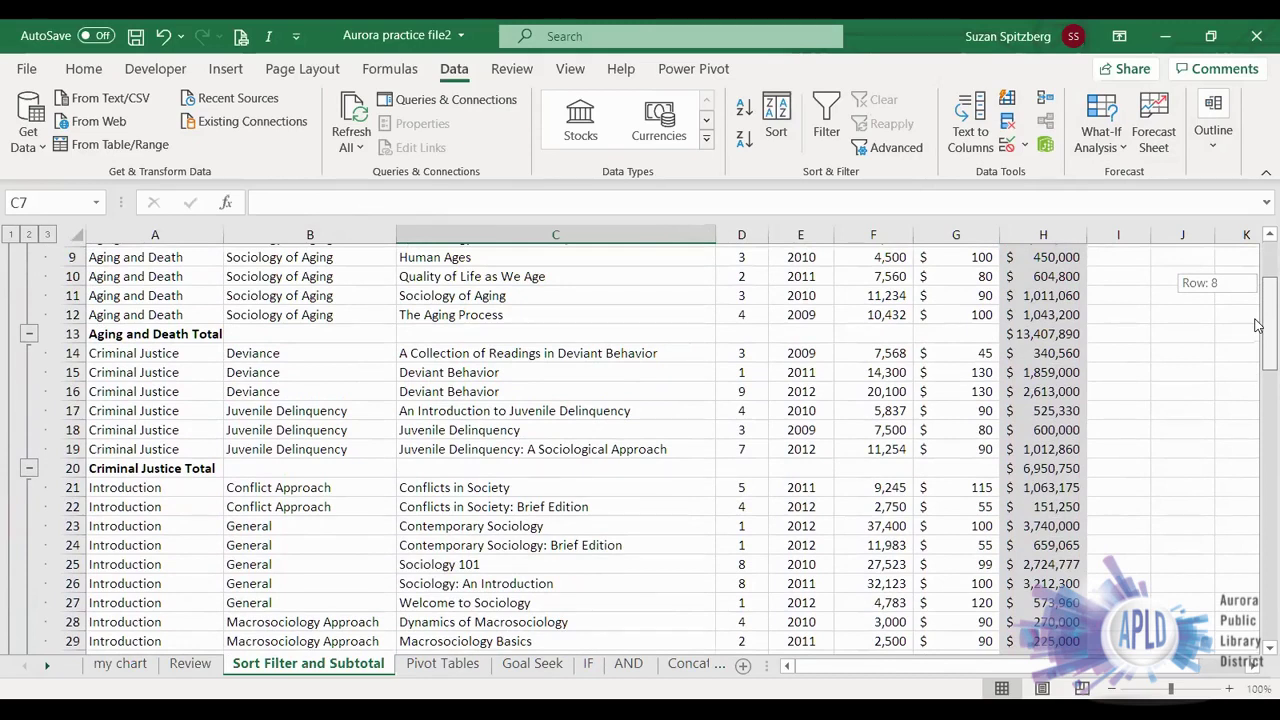
pyautogui.moveTo(1258, 325); pyautogui.dragTo(1258, 290)
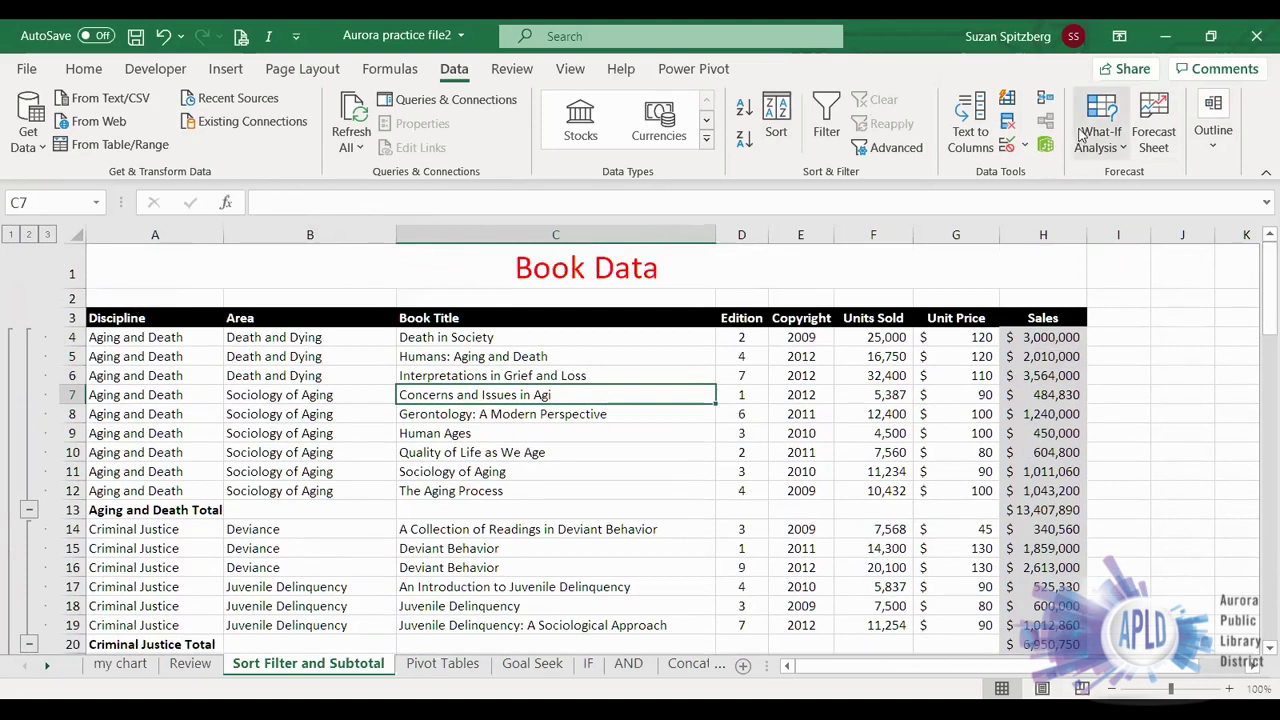
# Step: Clear the reapplied Discipline subtotals from the book data
pyautogui.click(1213, 140)
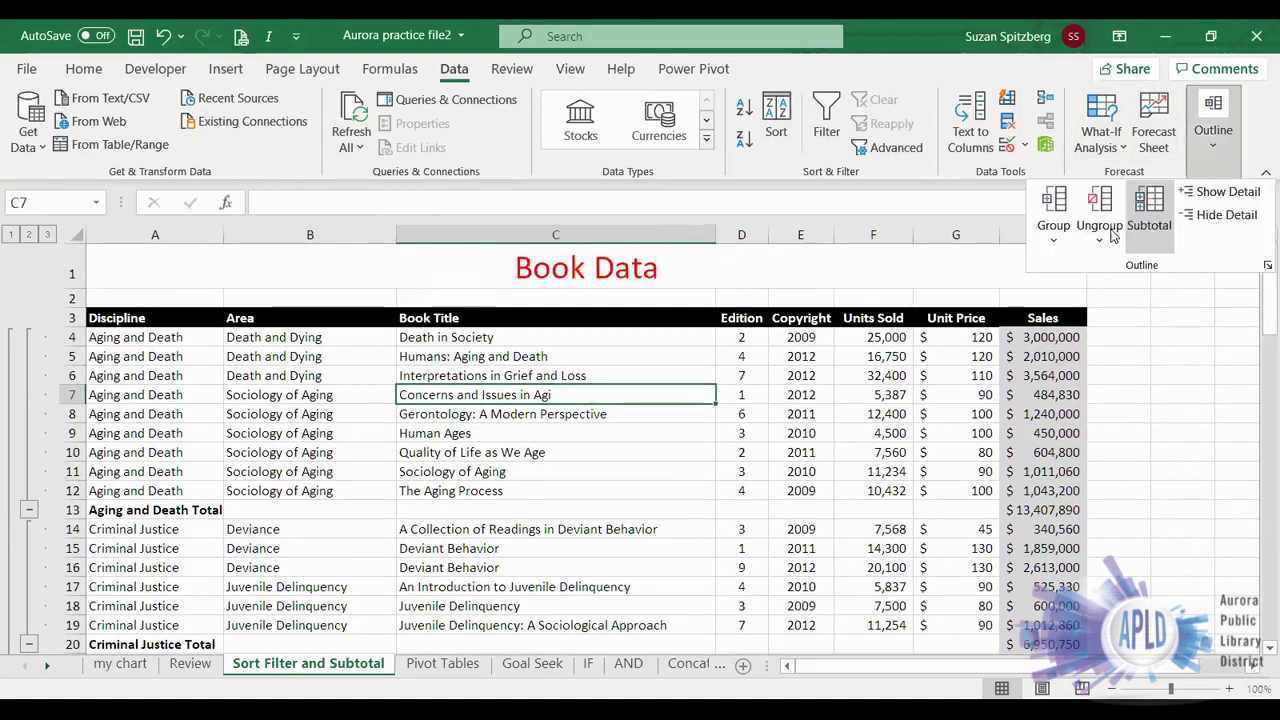
pyautogui.click(1155, 220)
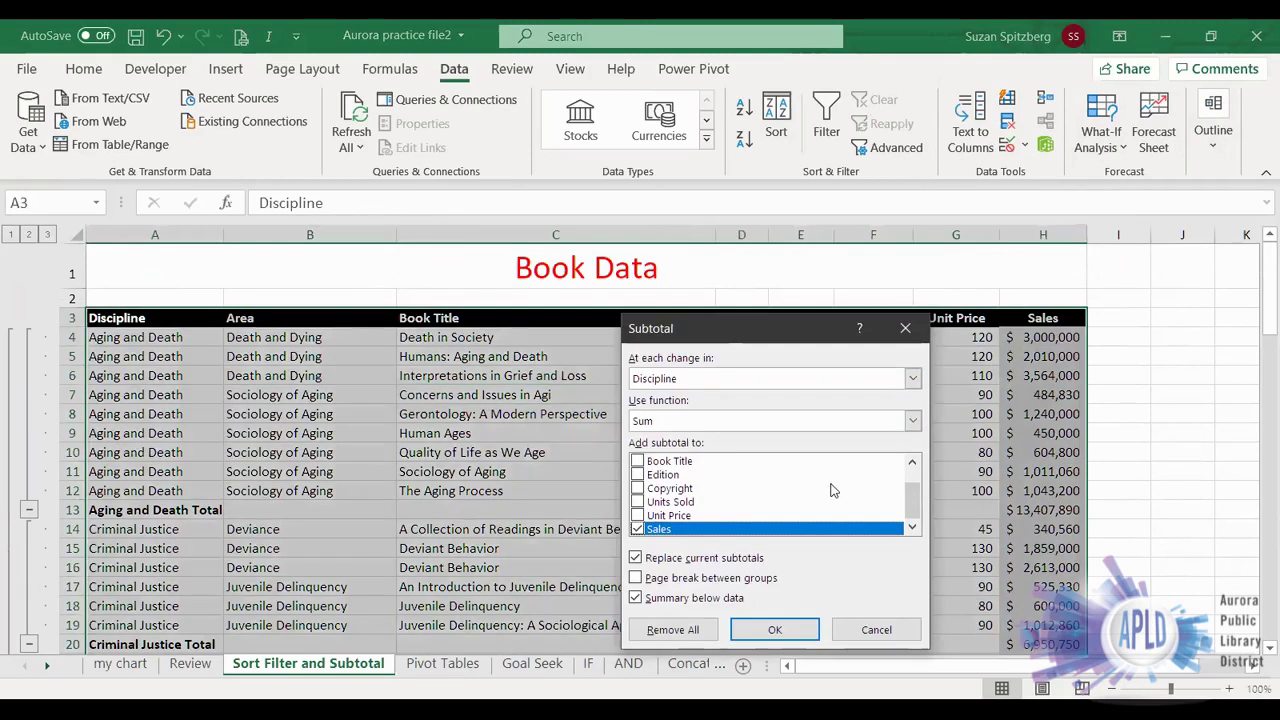
pyautogui.click(684, 630)
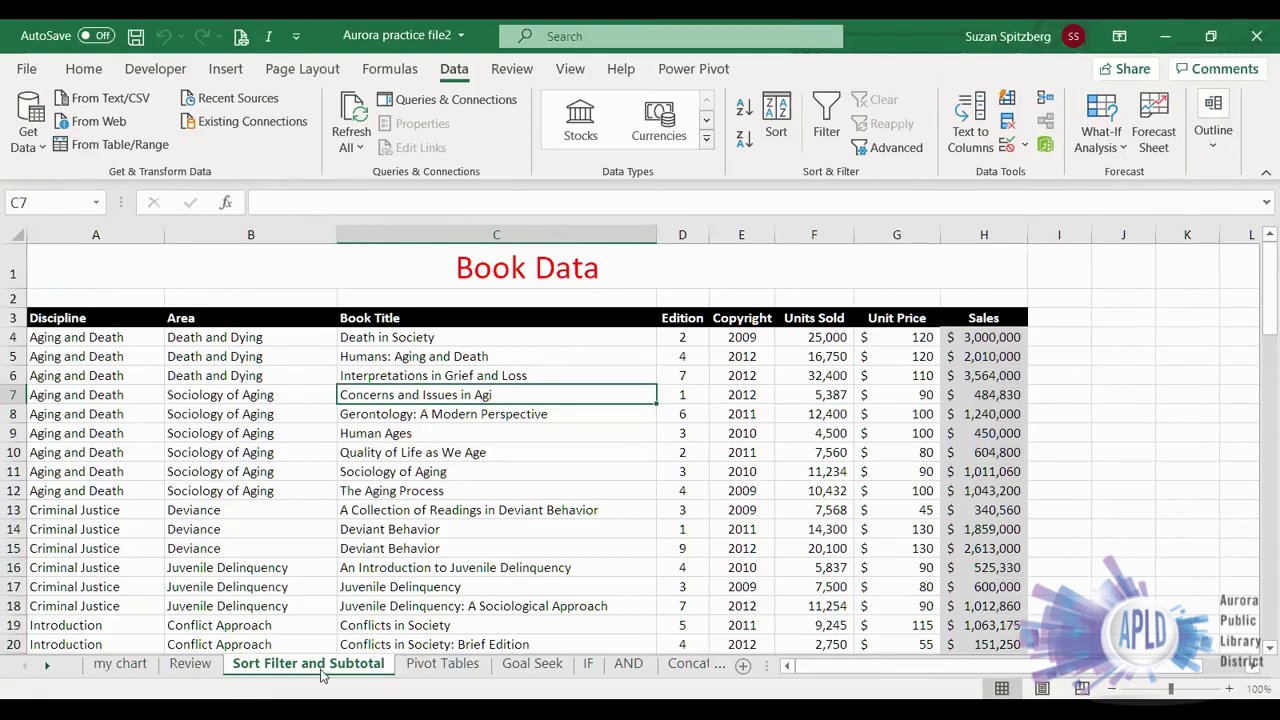
# Step: Create a PivotTable on a new worksheet from the range A3:H71 of the Pivot Tables sheet
pyautogui.click(433, 668)
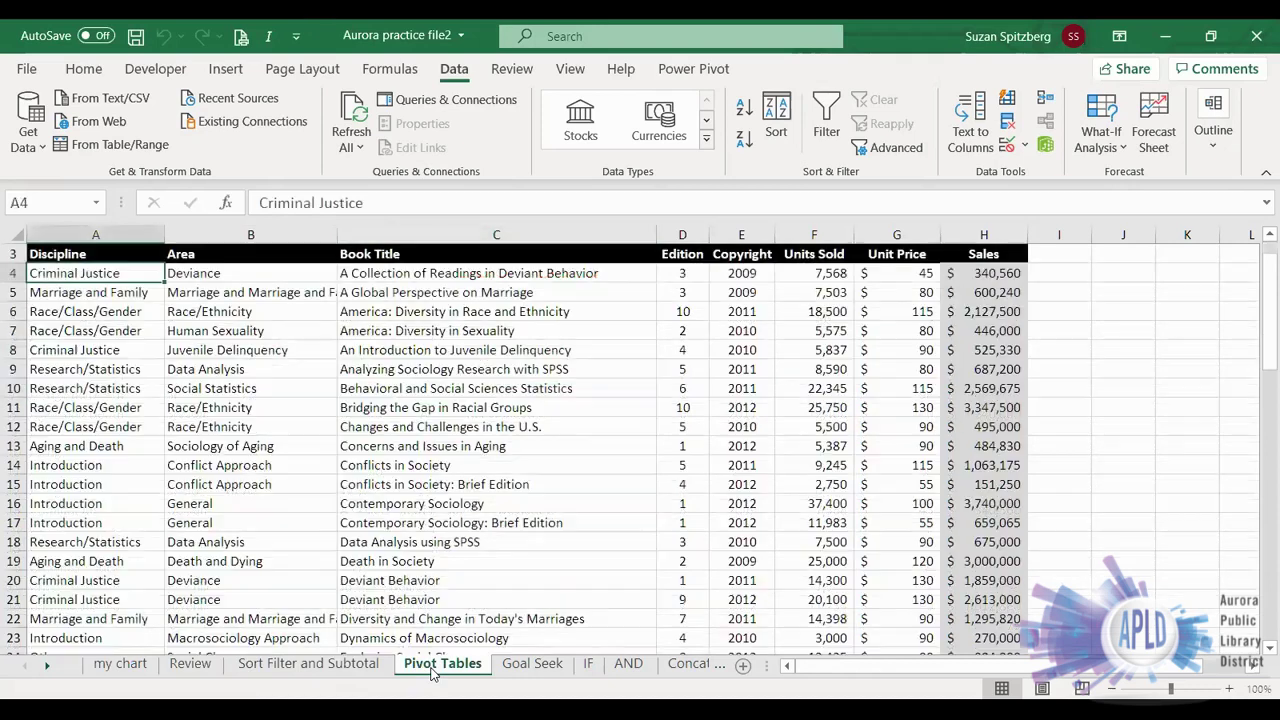
pyautogui.click(418, 428)
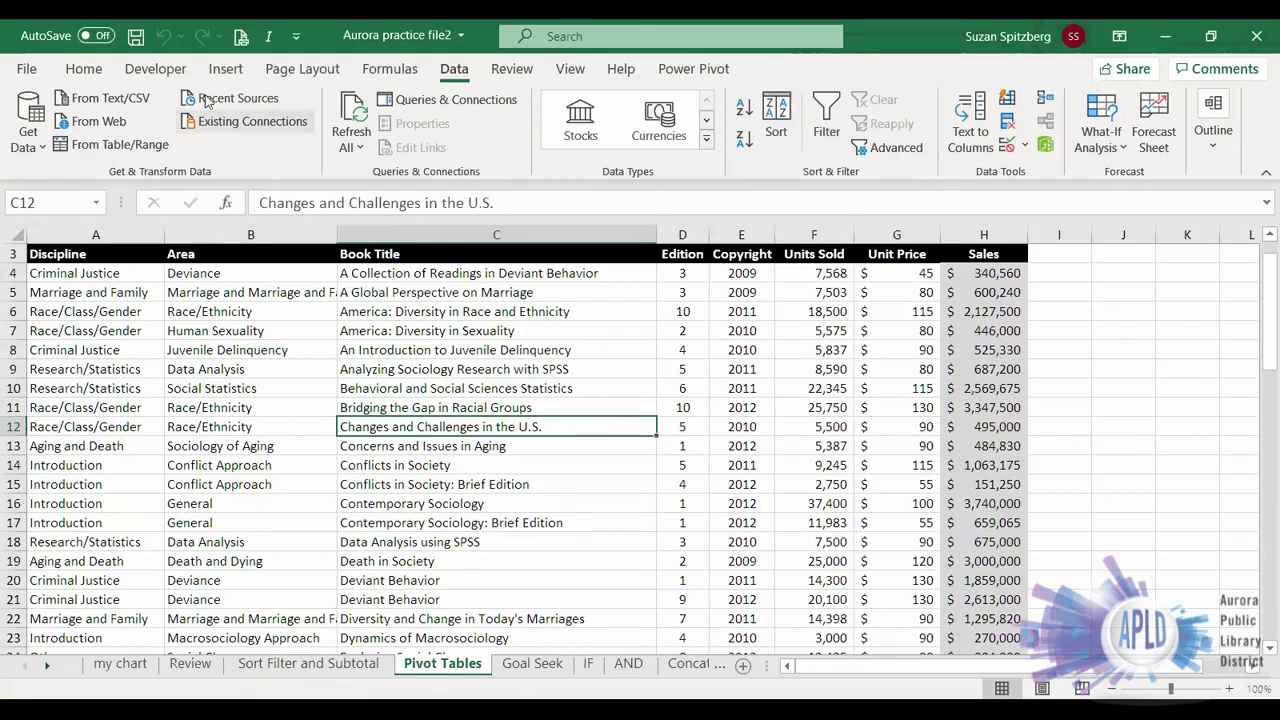
pyautogui.click(226, 72)
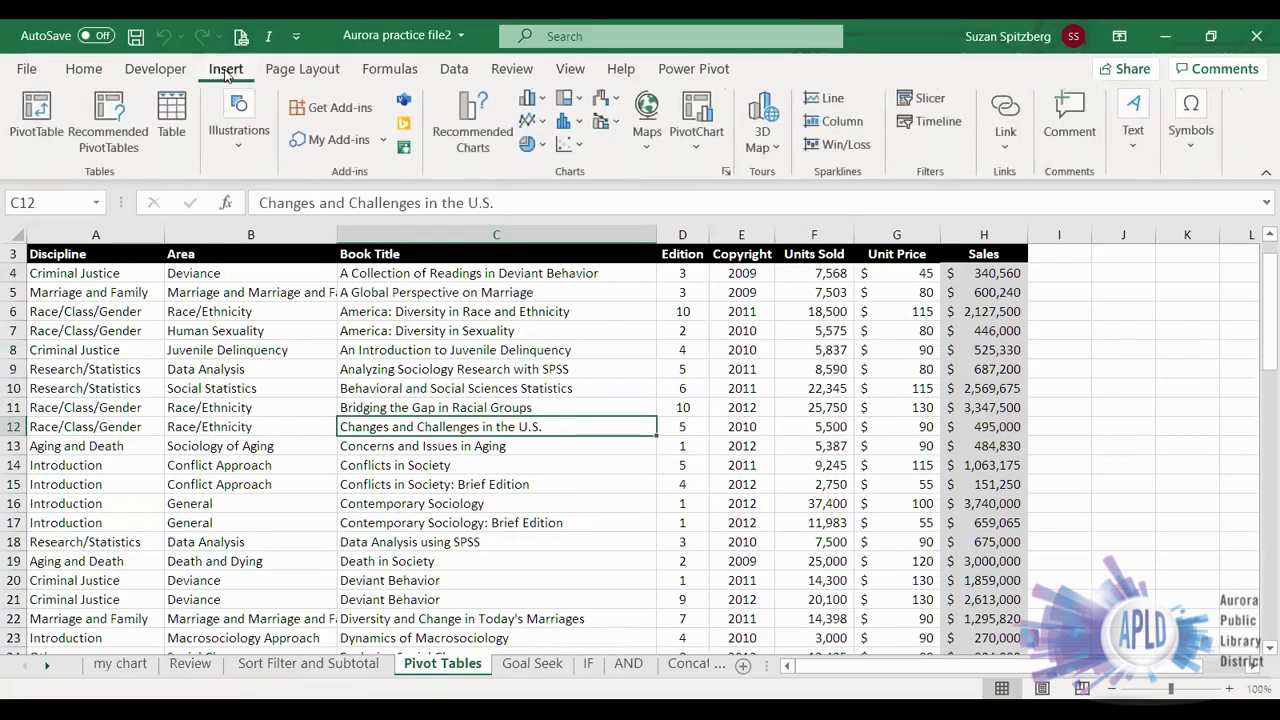
pyautogui.click(35, 135)
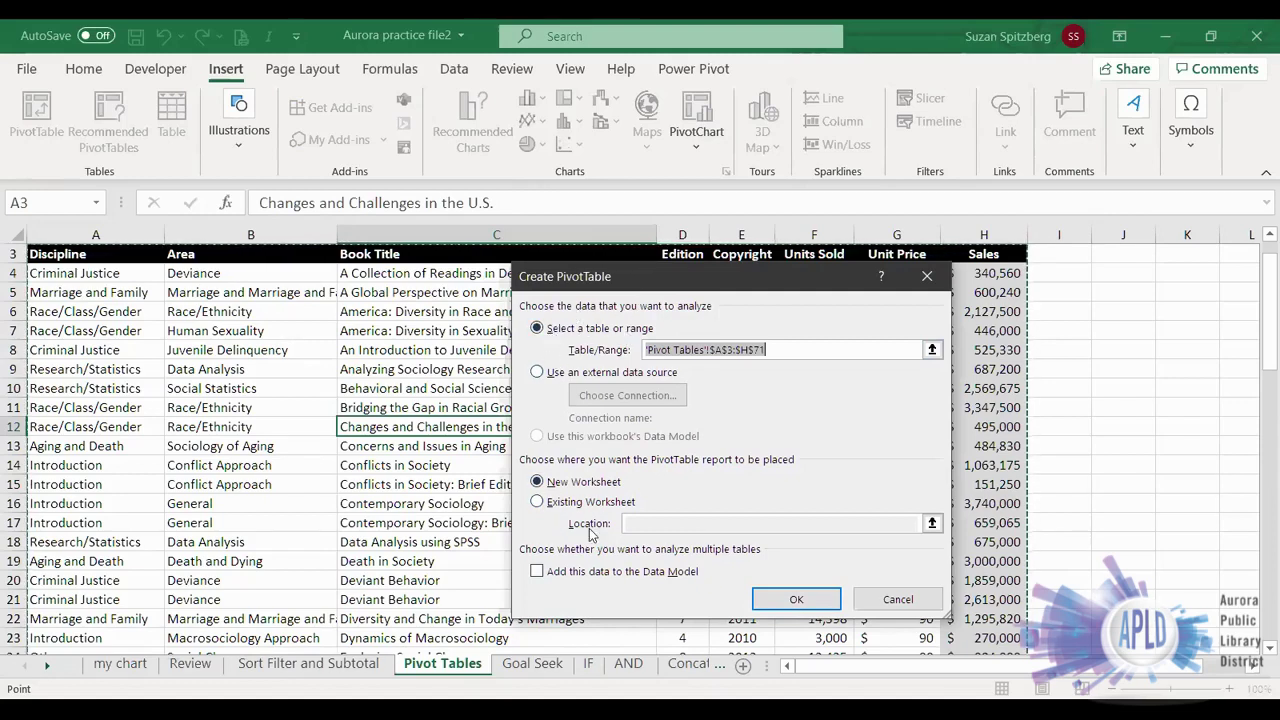
pyautogui.click(795, 605)
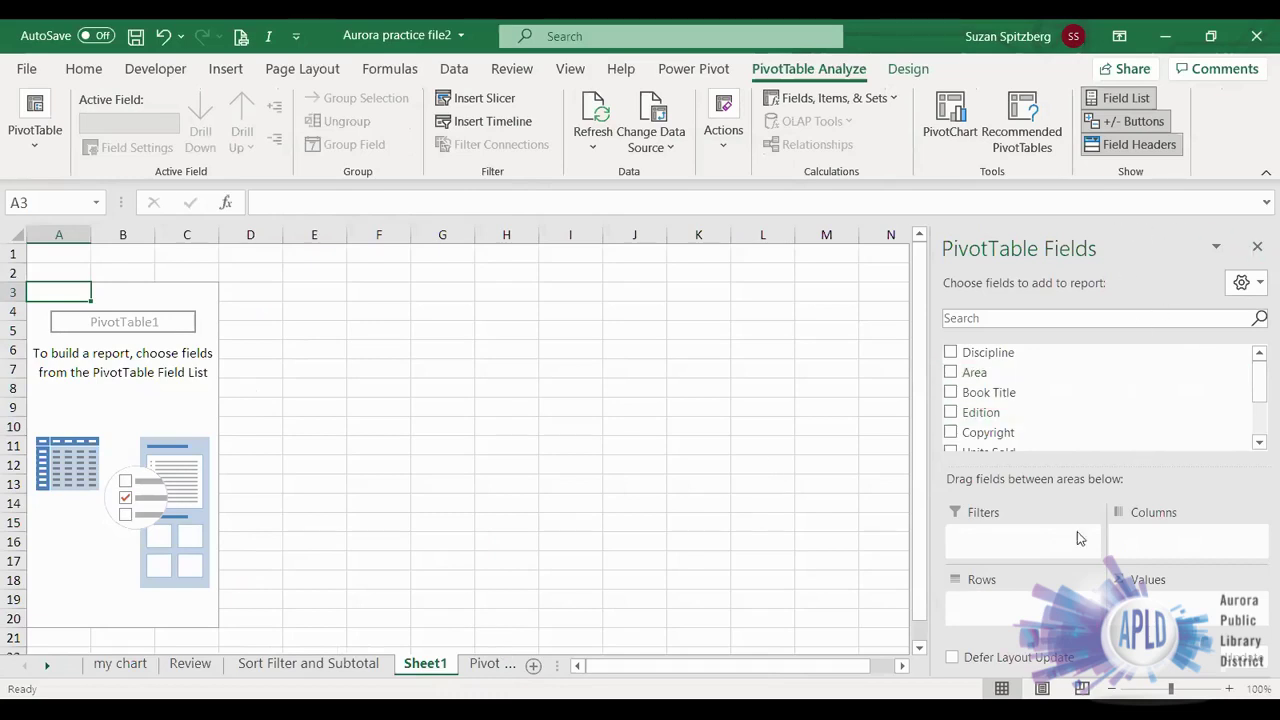
# Step: Add the Discipline field to the PivotTable, try it as columns, and move it back to rows
pyautogui.click(951, 353)
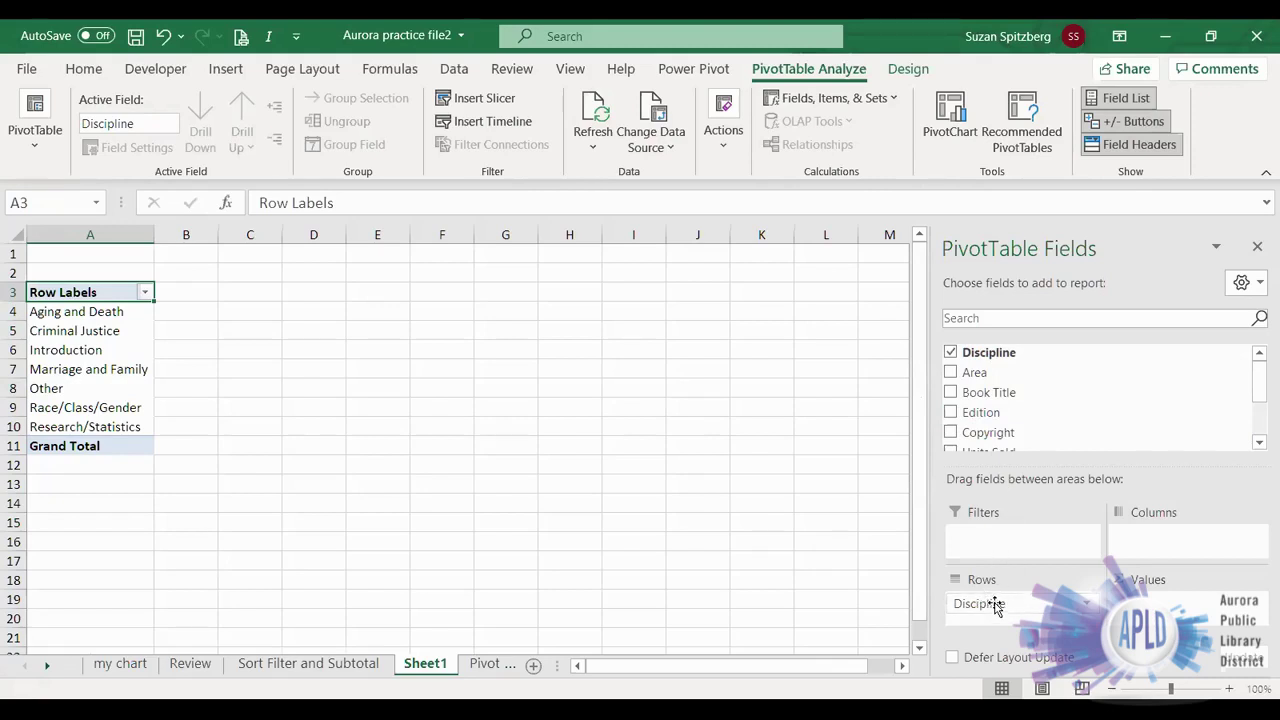
pyautogui.moveTo(995, 606); pyautogui.dragTo(1155, 553)
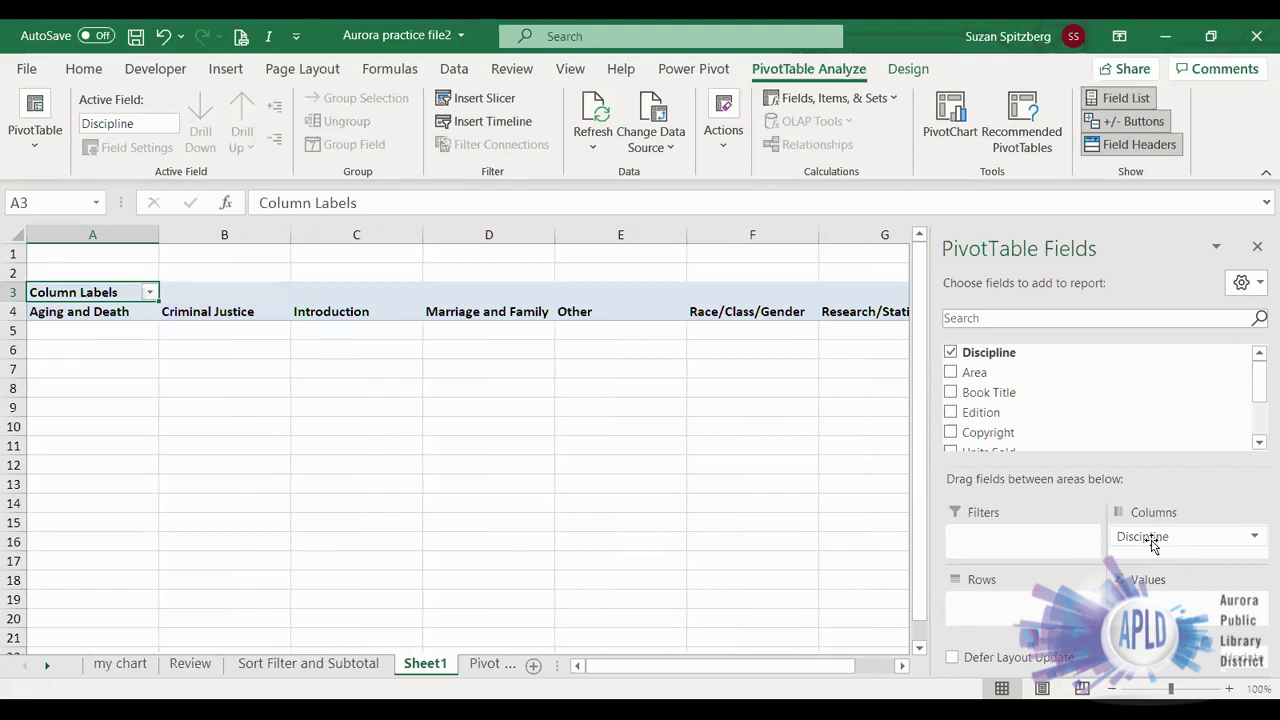
pyautogui.moveTo(1153, 540); pyautogui.dragTo(1045, 610)
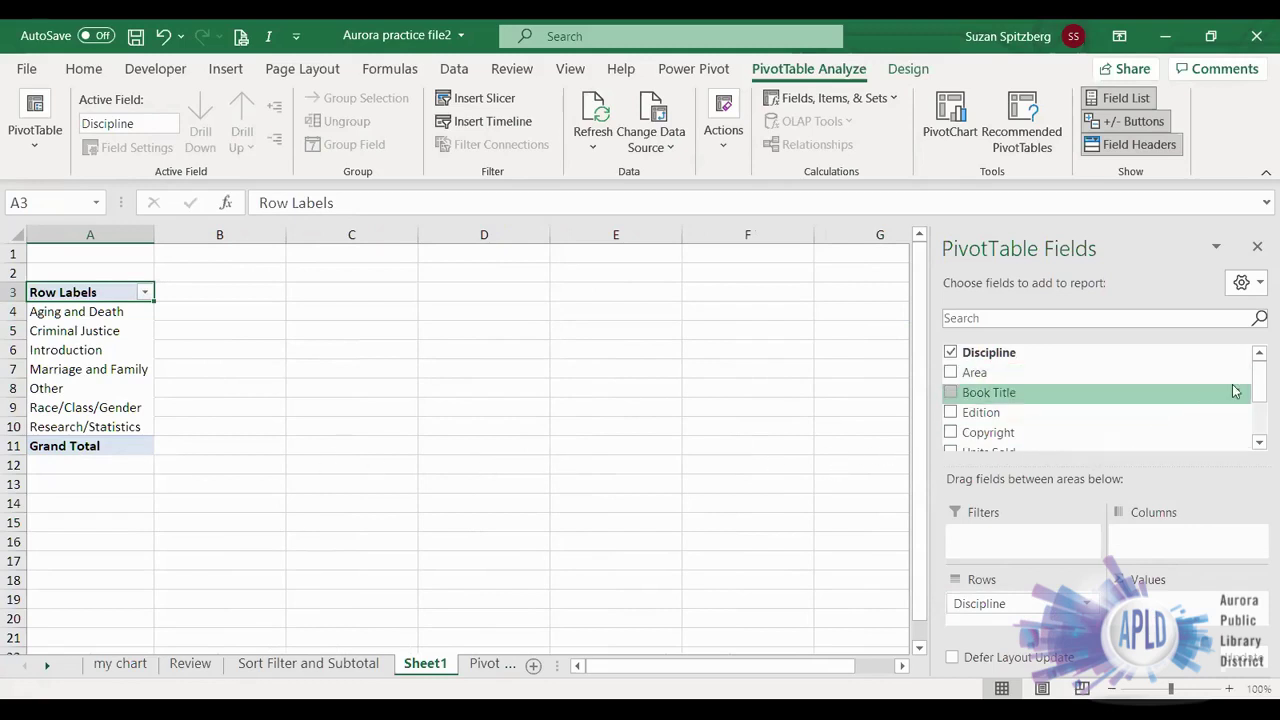
# Step: Add Units Sold, Unit Price and Sales to the PivotTable as summed values and deselect the report
pyautogui.moveTo(1258, 365); pyautogui.dragTo(1258, 410)
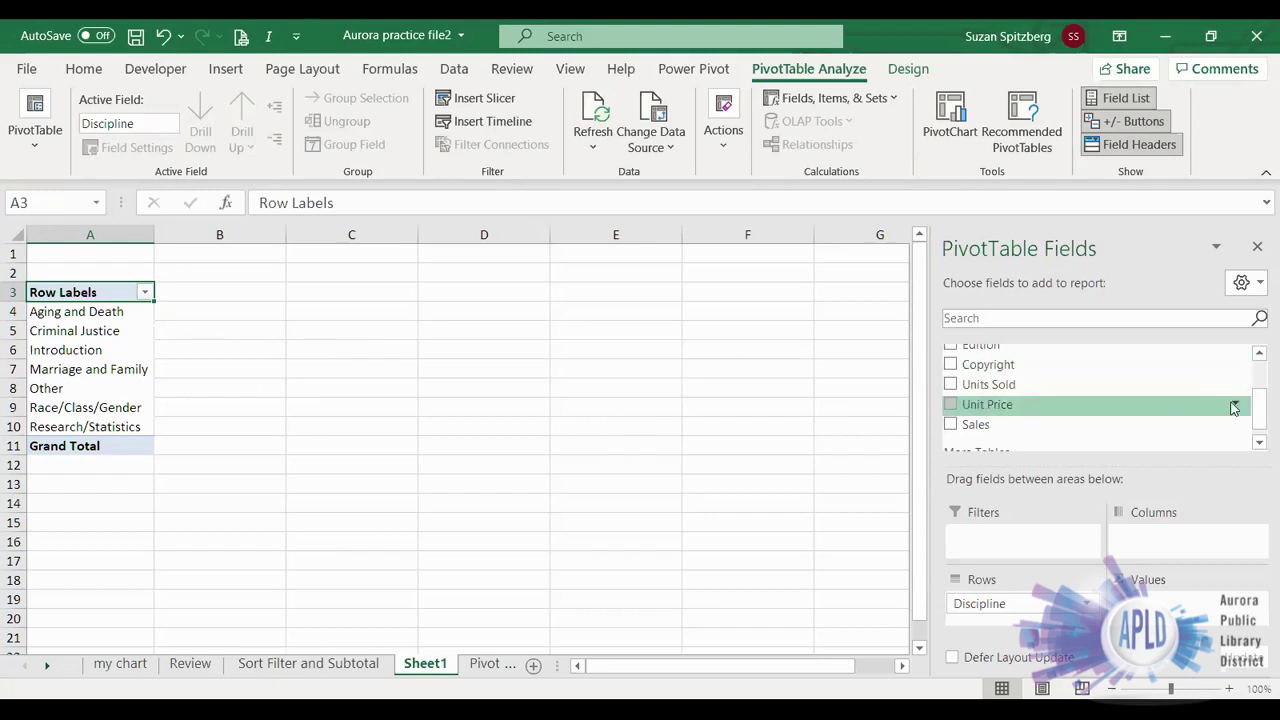
pyautogui.moveTo(1260, 423)
pyautogui.mouseDown()
pyautogui.moveTo(1255, 383)
pyautogui.moveTo(1257, 414)
pyautogui.mouseUp()
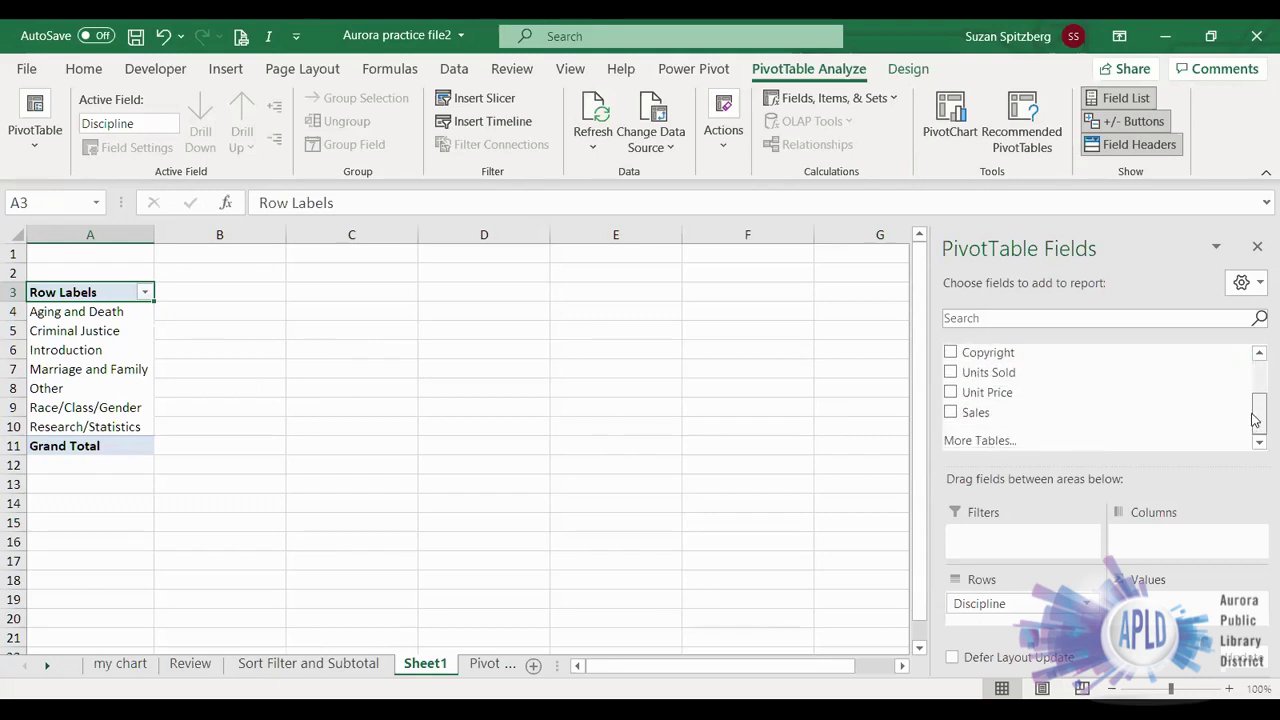
pyautogui.click(950, 373)
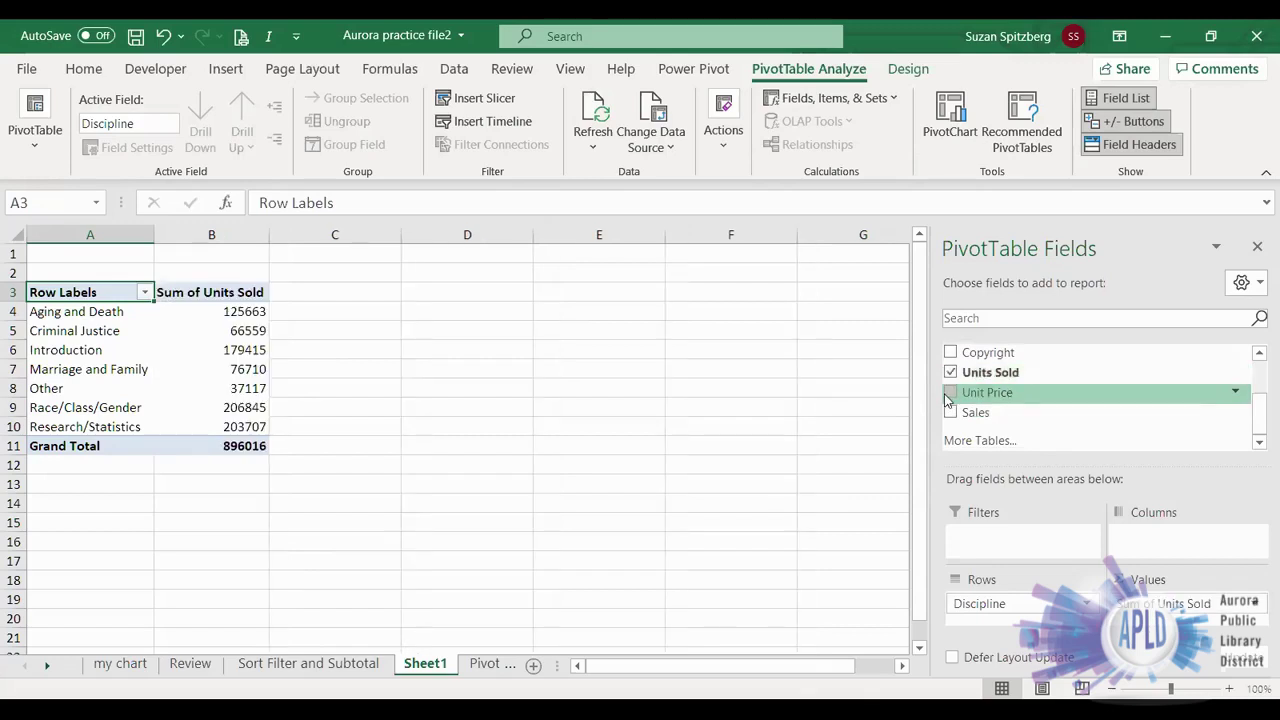
pyautogui.click(950, 393)
pyautogui.click(950, 416)
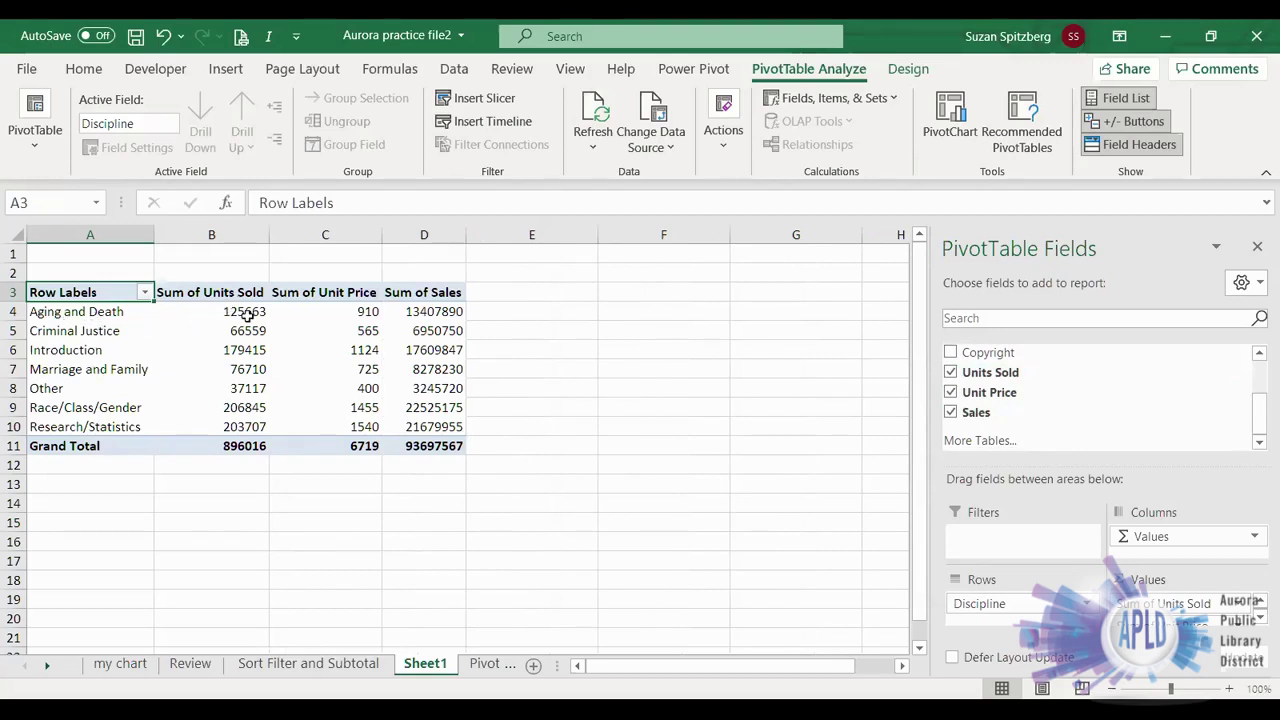
pyautogui.moveTo(238, 317)
pyautogui.moveTo(428, 316)
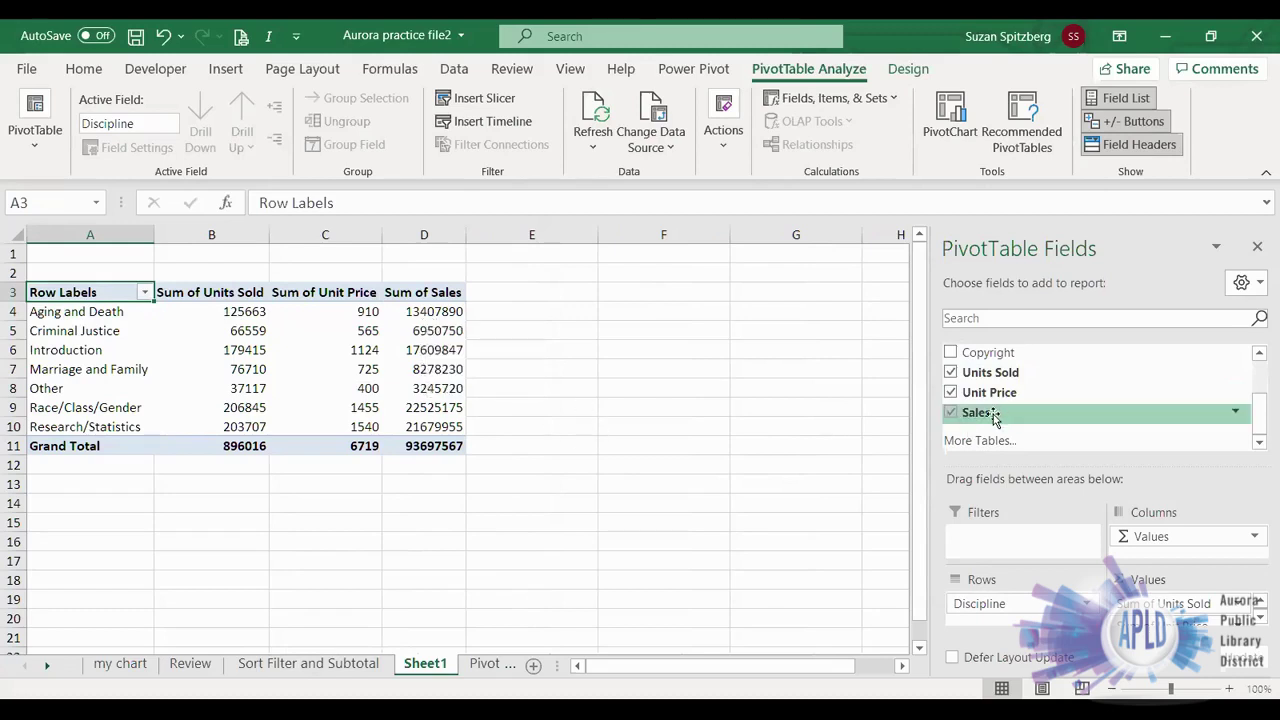
pyautogui.click(561, 354)
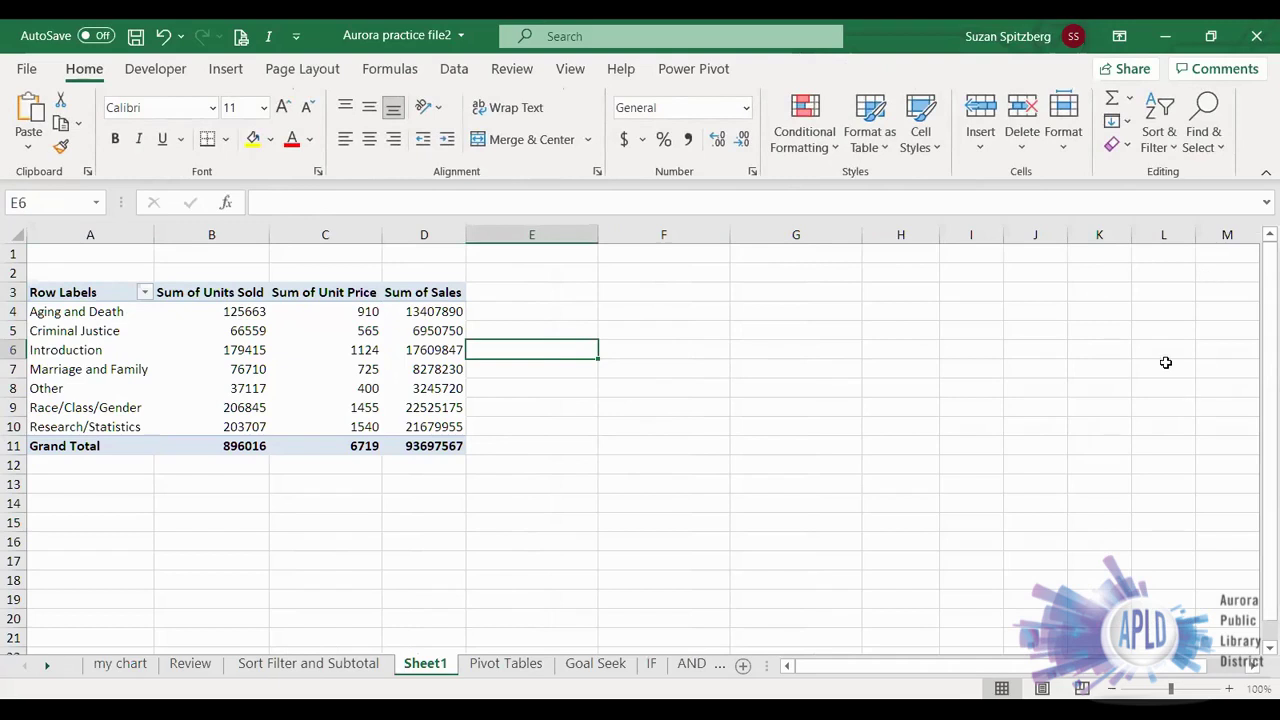
# Step: Try the Area field as a second row level beneath Discipline in the PivotTable, and remove it again
pyautogui.click(250, 349)
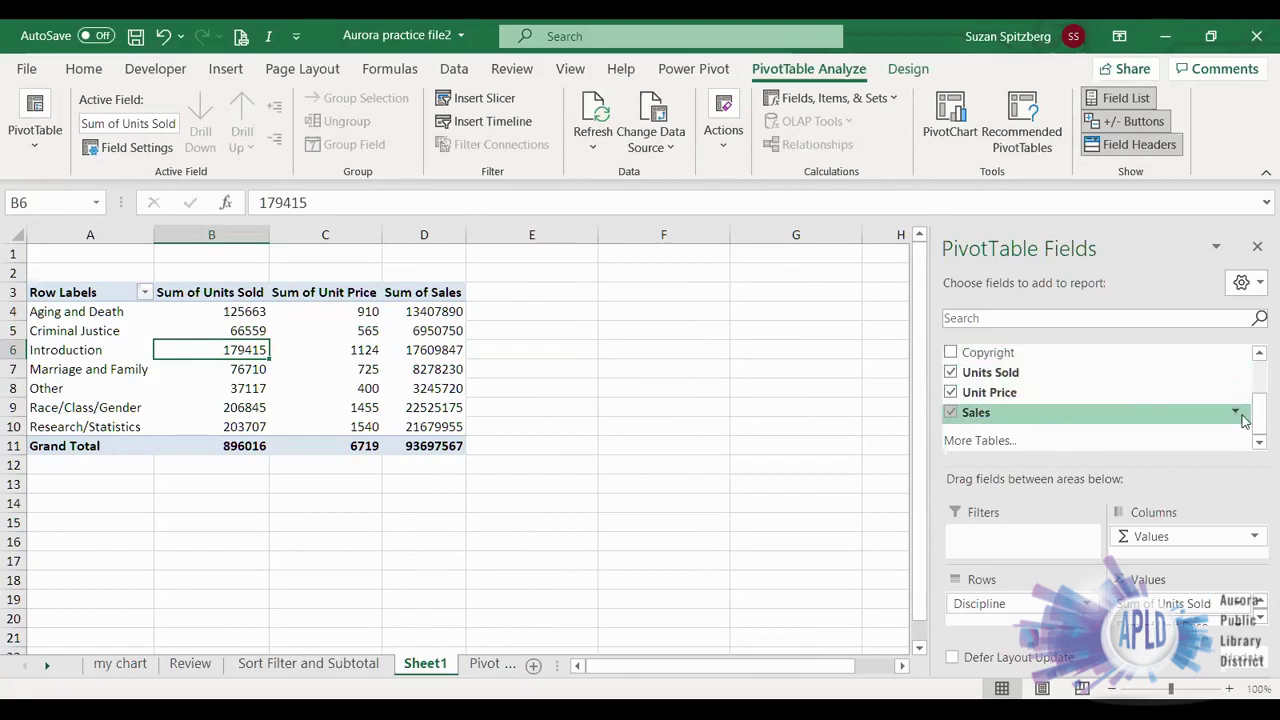
pyautogui.scroll(2, 1242, 420)
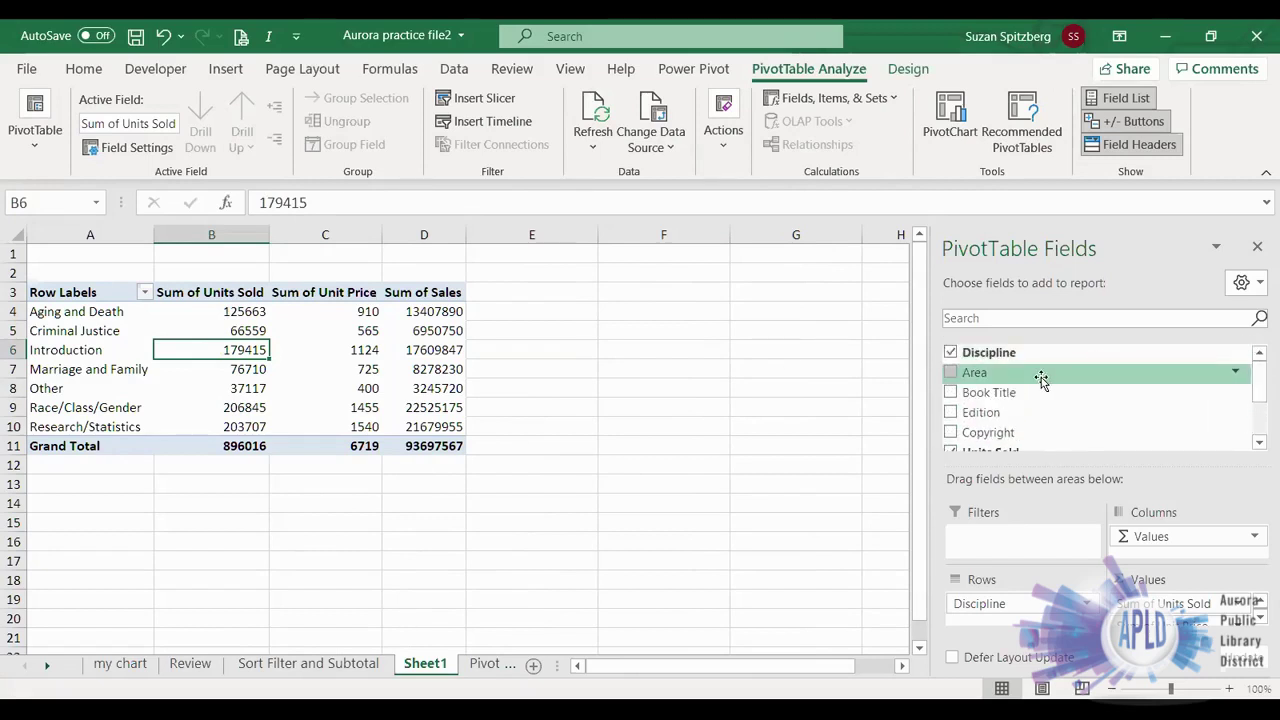
pyautogui.click(950, 372)
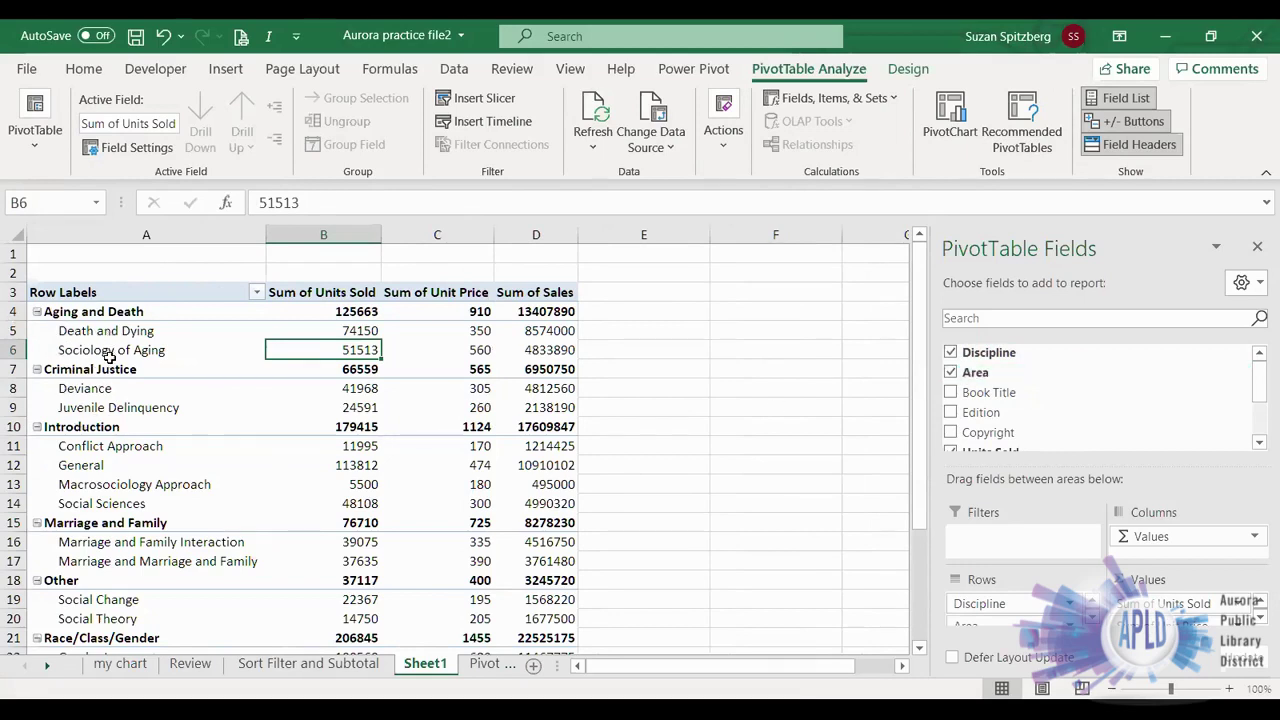
pyautogui.click(950, 372)
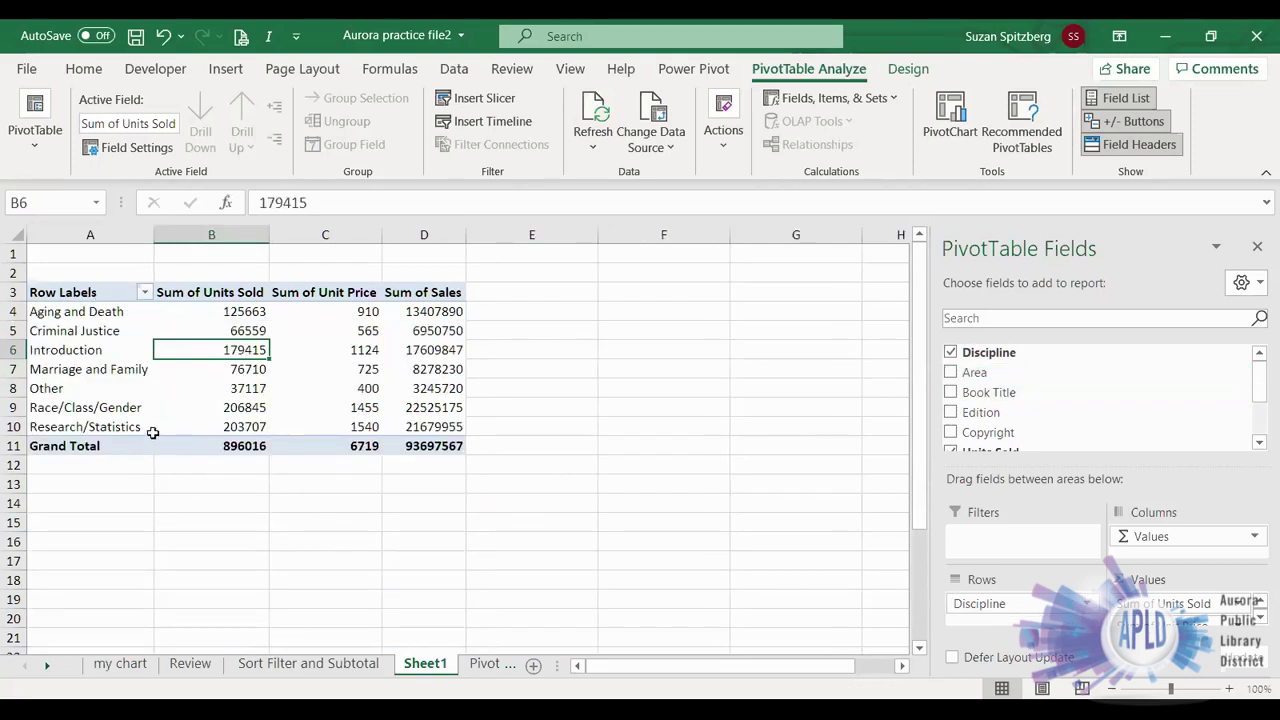
# Step: Rename the PivotTable's Row Labels header in cell A3 to Discipline
pyautogui.doubleClick(88, 292)
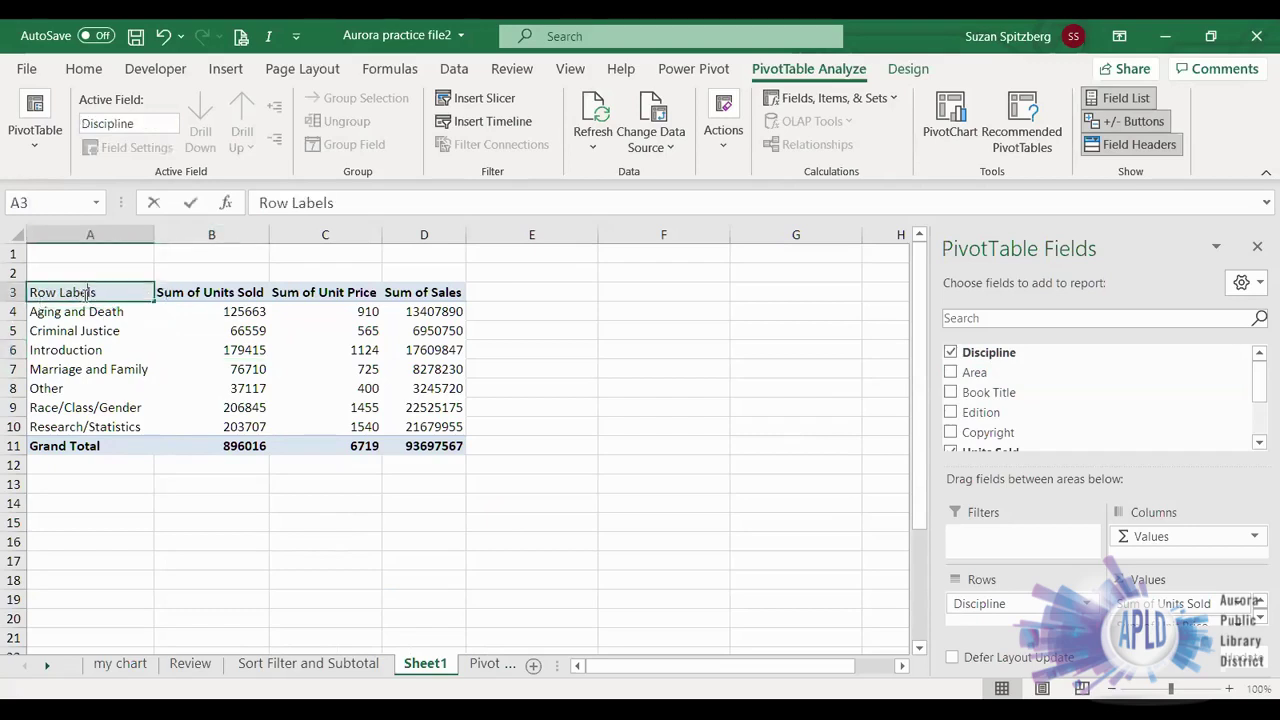
pyautogui.moveTo(95, 292); pyautogui.dragTo(30, 292)
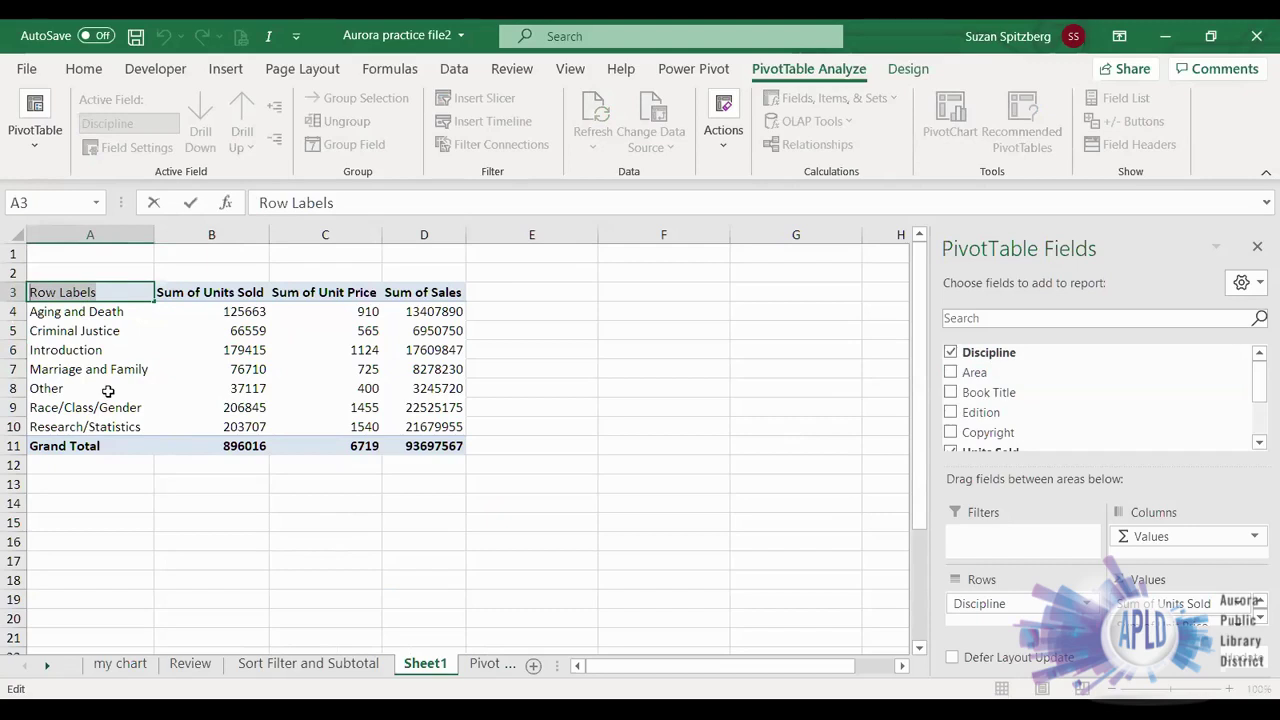
pyautogui.write('Discipline')
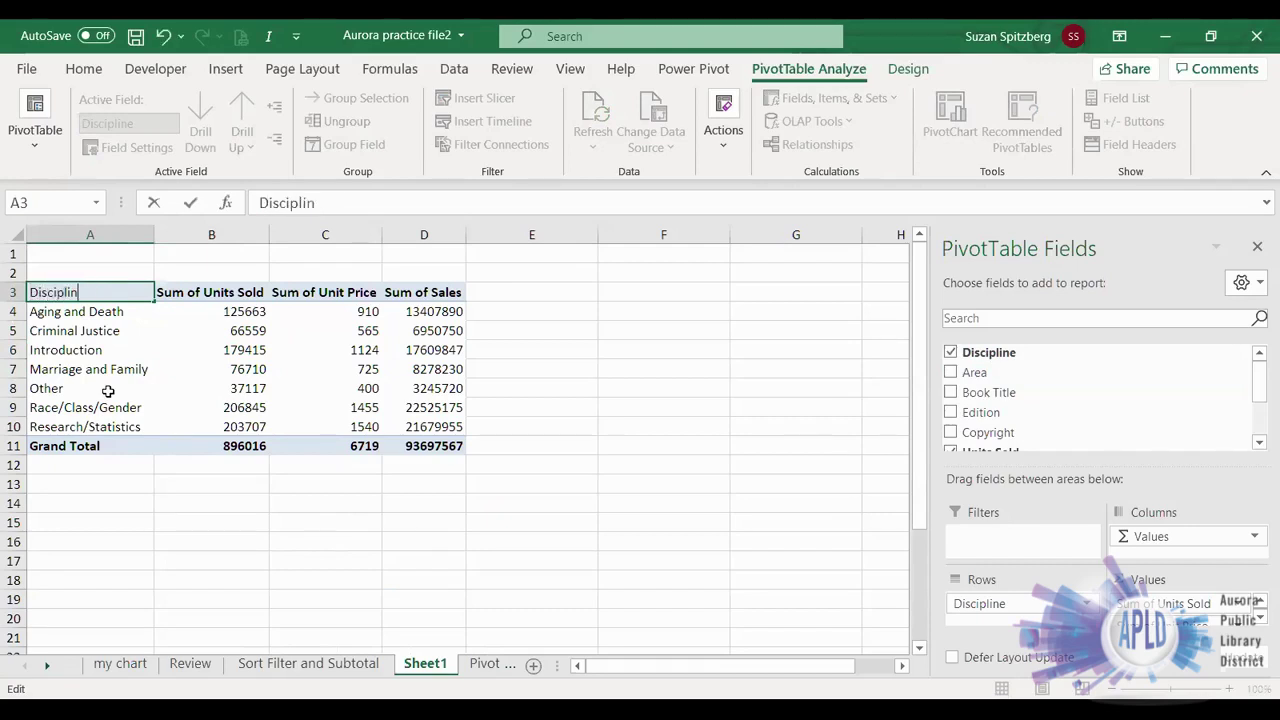
pyautogui.click(190, 316)
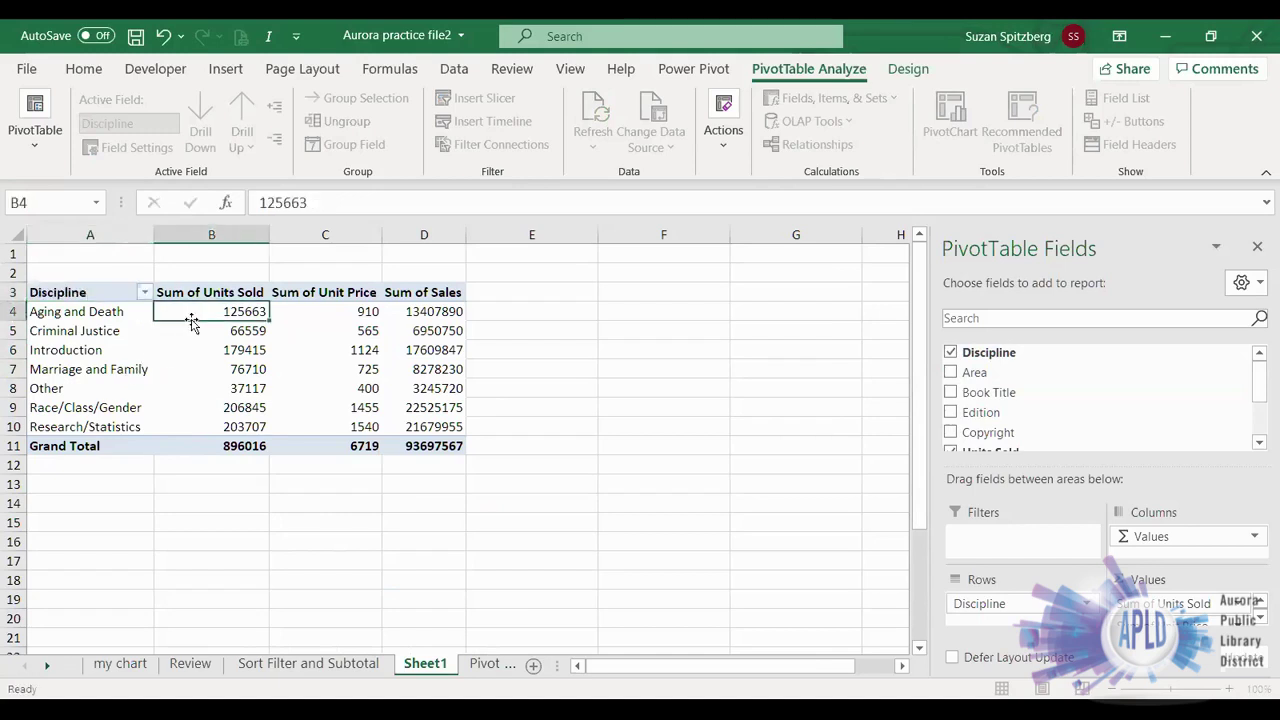
# Step: Give the Sum of Units Sold value field the custom name Units_Sold
pyautogui.doubleClick(195, 292)
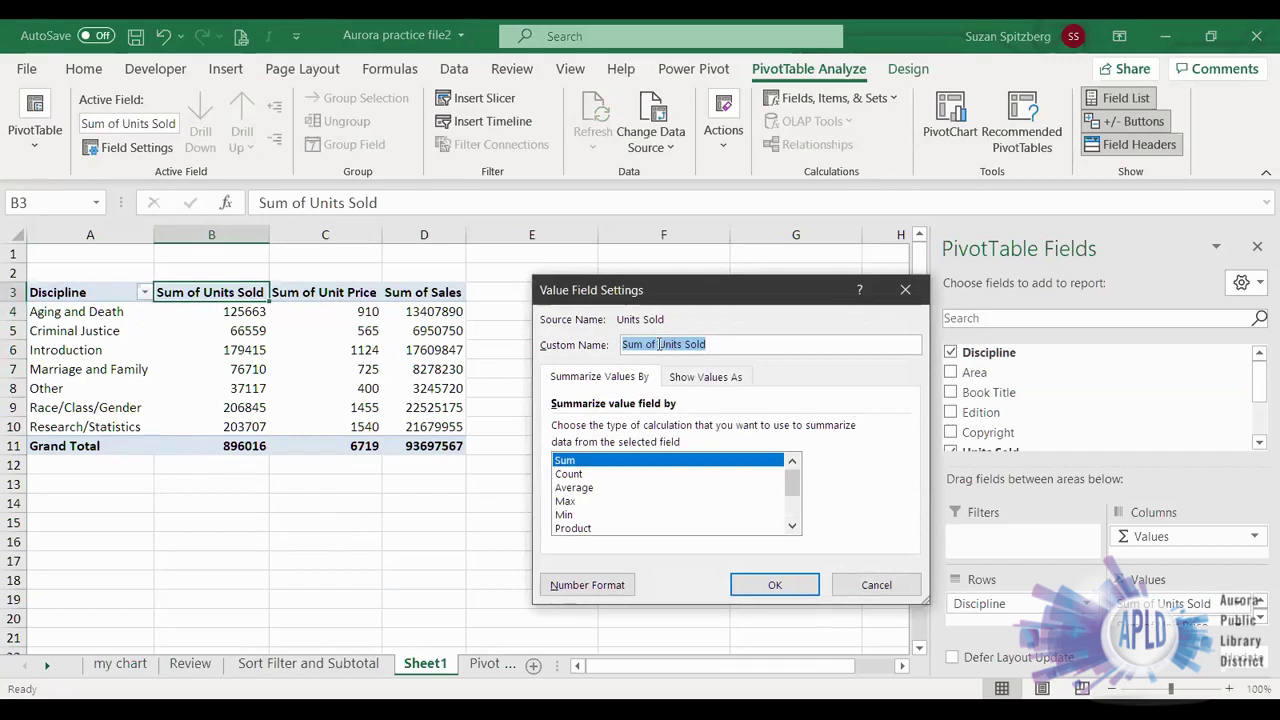
pyautogui.moveTo(658, 344); pyautogui.dragTo(623, 355)
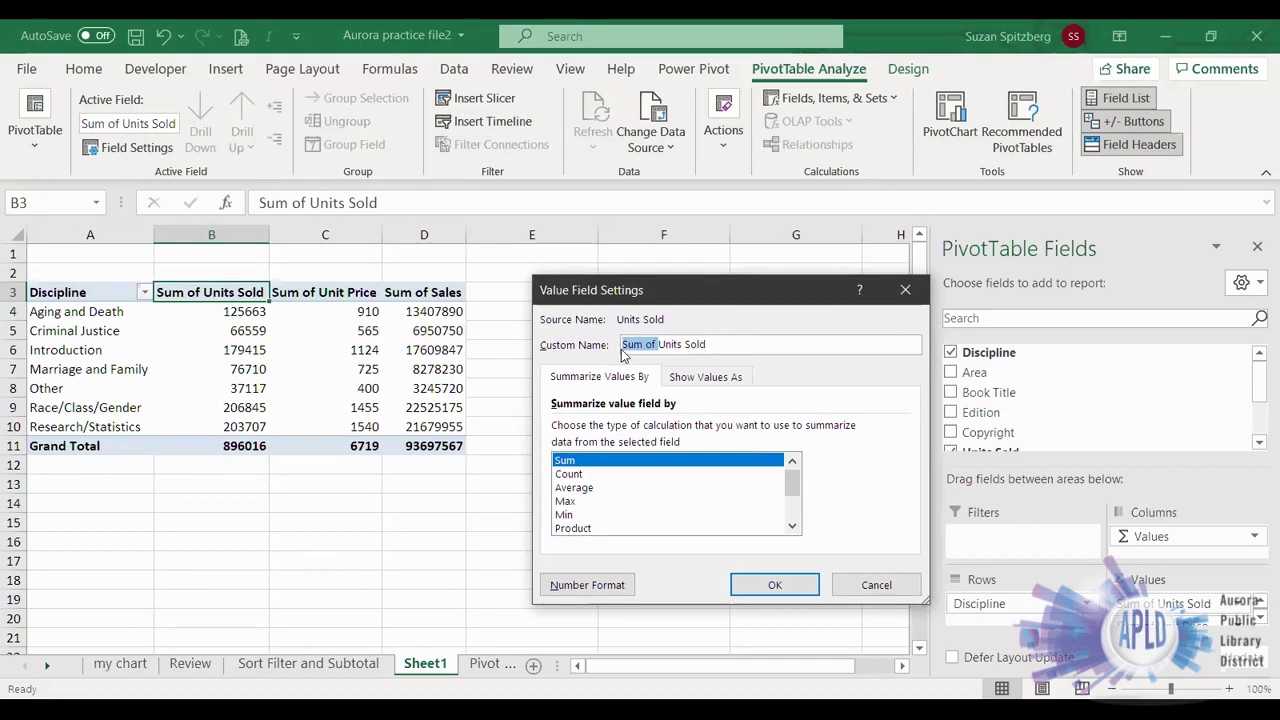
pyautogui.press('Delete')
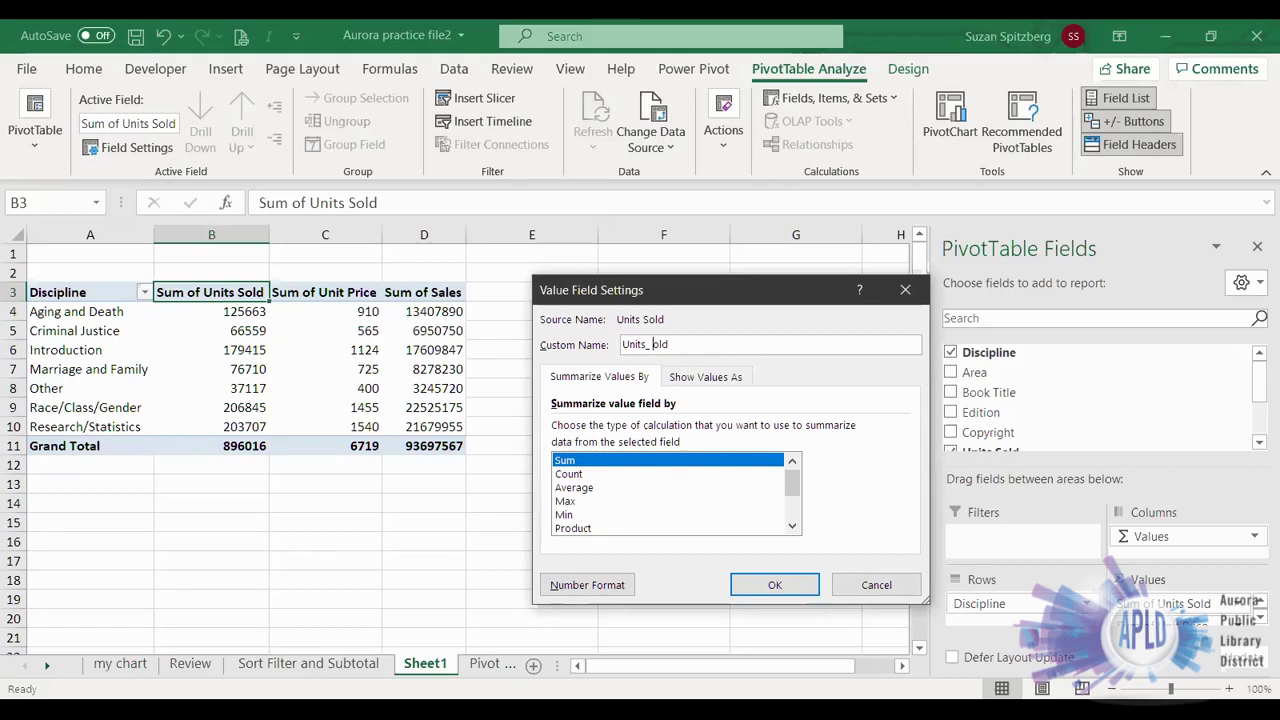
pyautogui.write('SS')
pyautogui.click(765, 587)
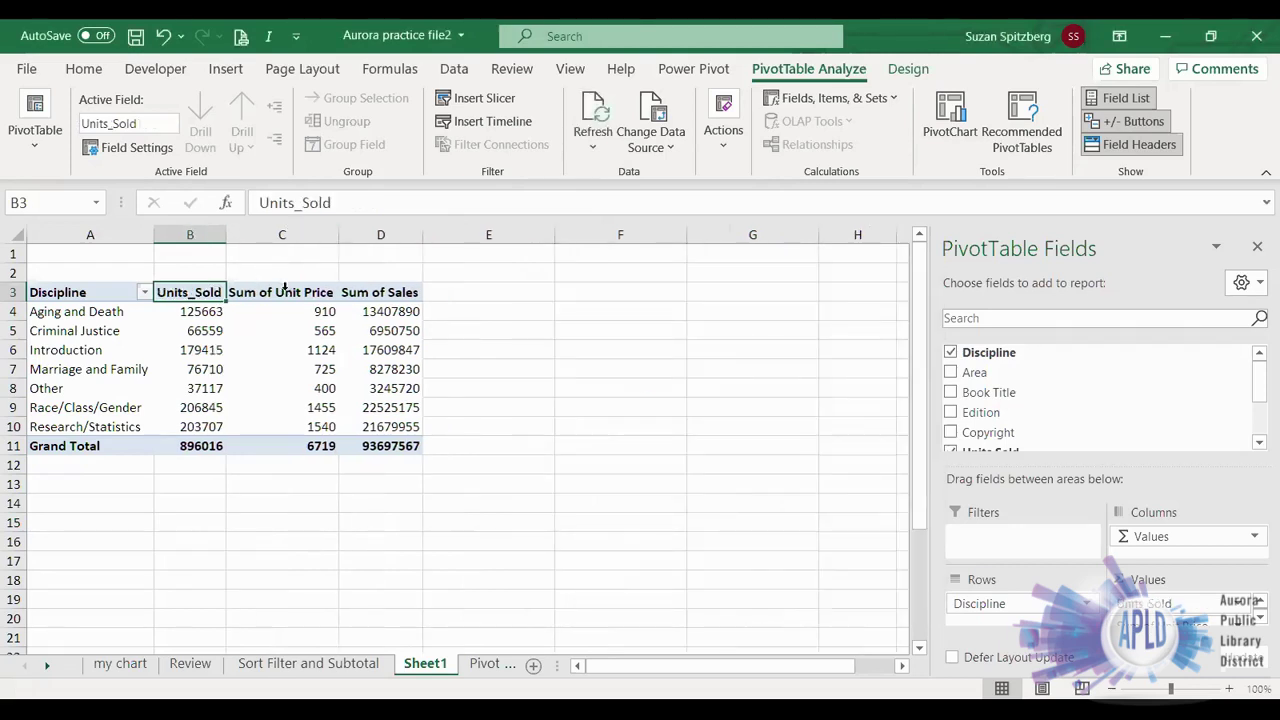
# Step: Give the Sum of Unit Price value field the custom name Unit_Price
pyautogui.doubleClick(285, 291)
pyautogui.moveTo(659, 344); pyautogui.dragTo(613, 347)
pyautogui.press('Delete')
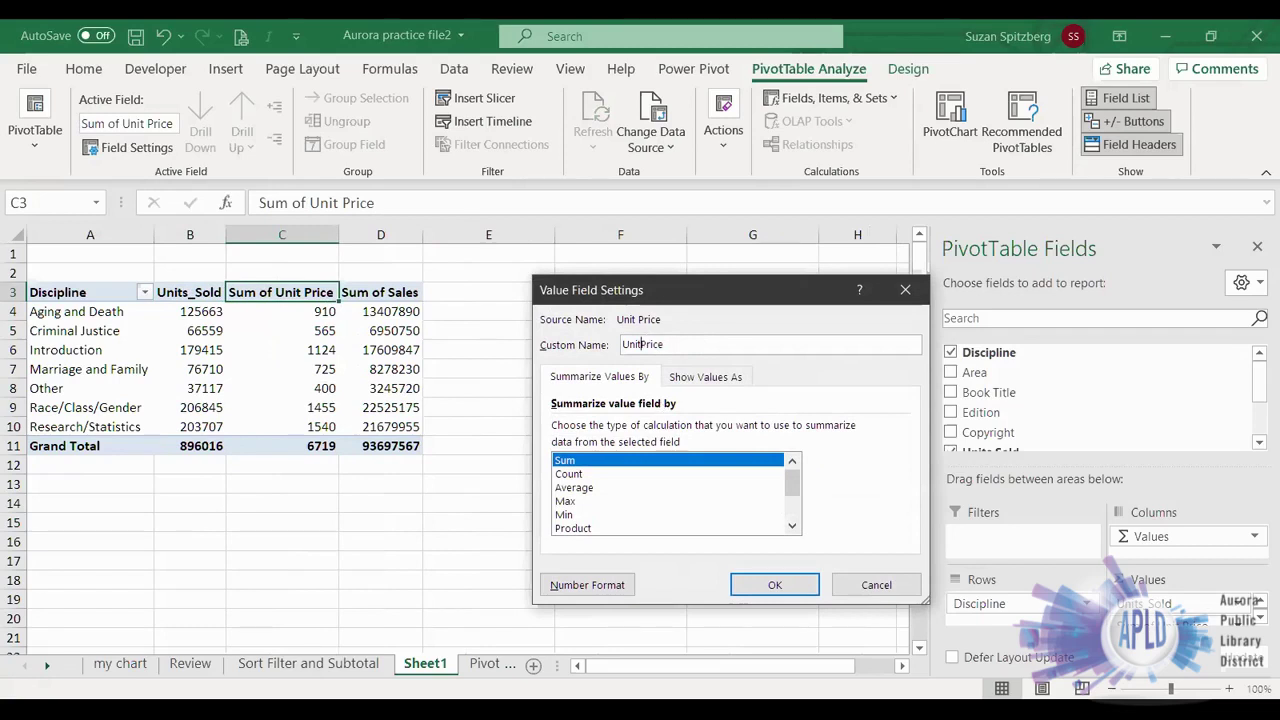
pyautogui.click(769, 585)
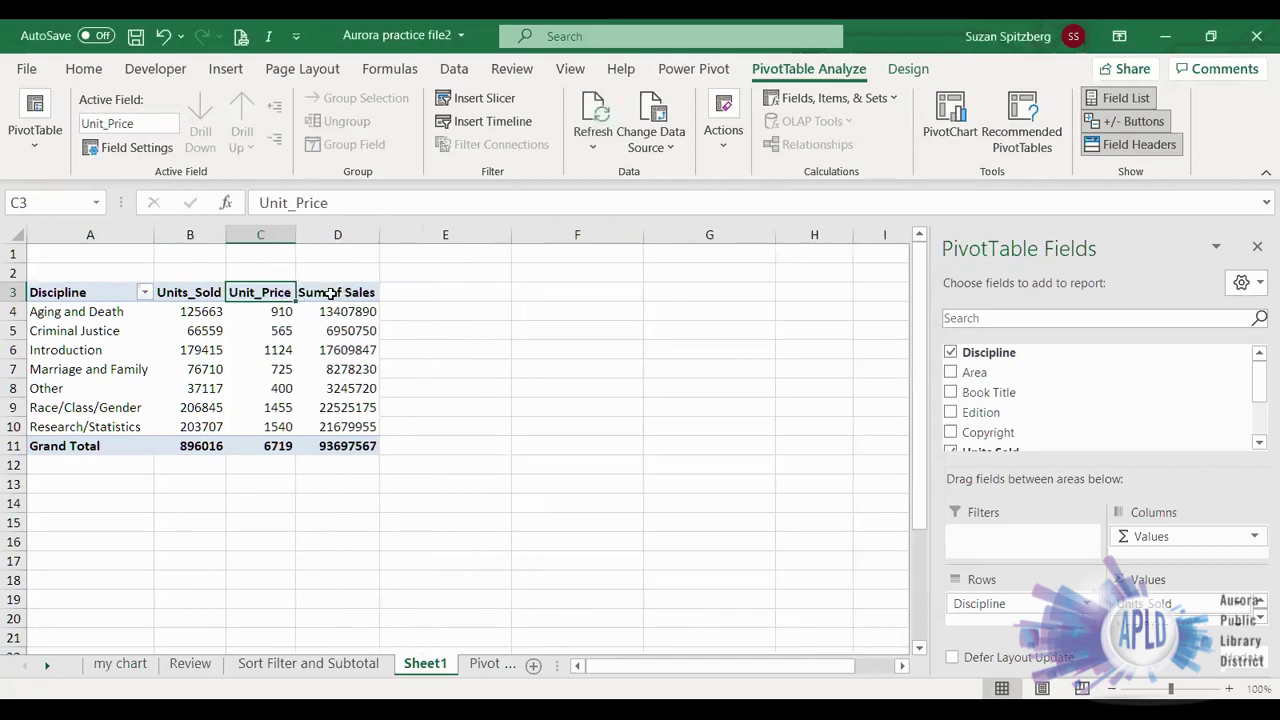
# Step: Give the Sum of Sales value field the custom name Total_Sales
pyautogui.doubleClick(330, 292)
pyautogui.moveTo(657, 343); pyautogui.dragTo(618, 348)
pyautogui.write('Tot S')
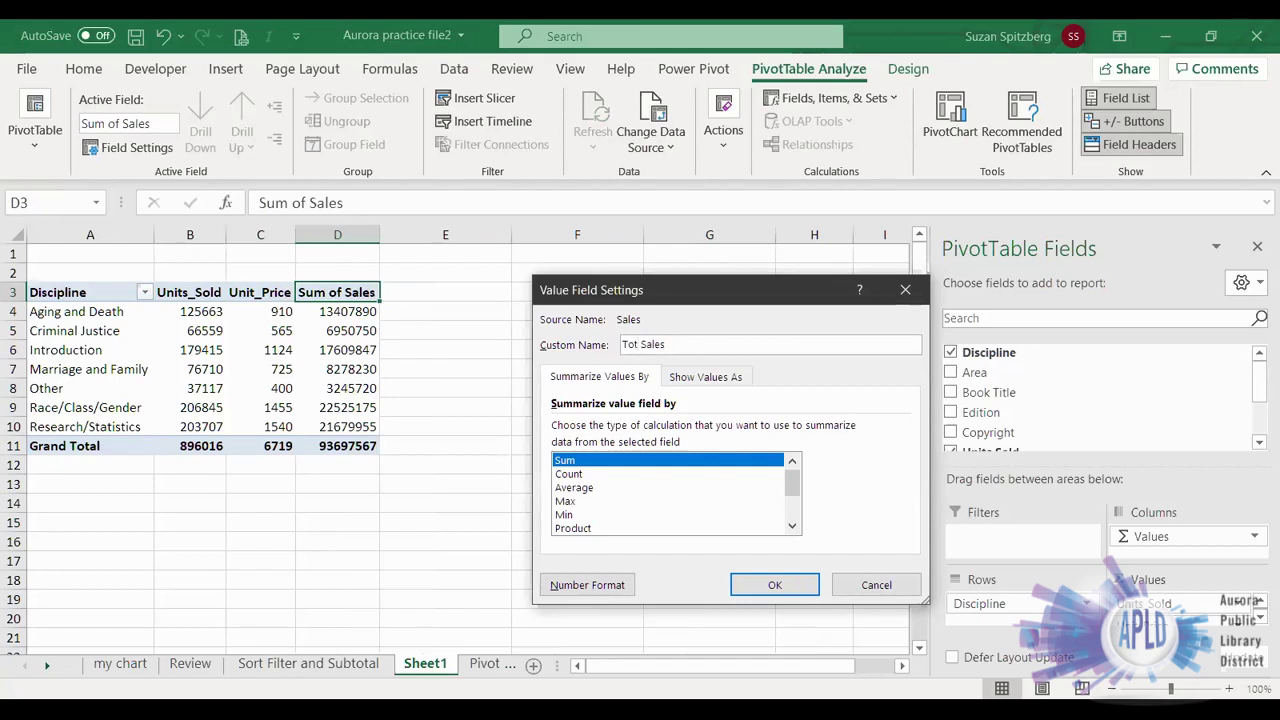
pyautogui.write('al')
pyautogui.press('BackSpace')
pyautogui.press('Return')
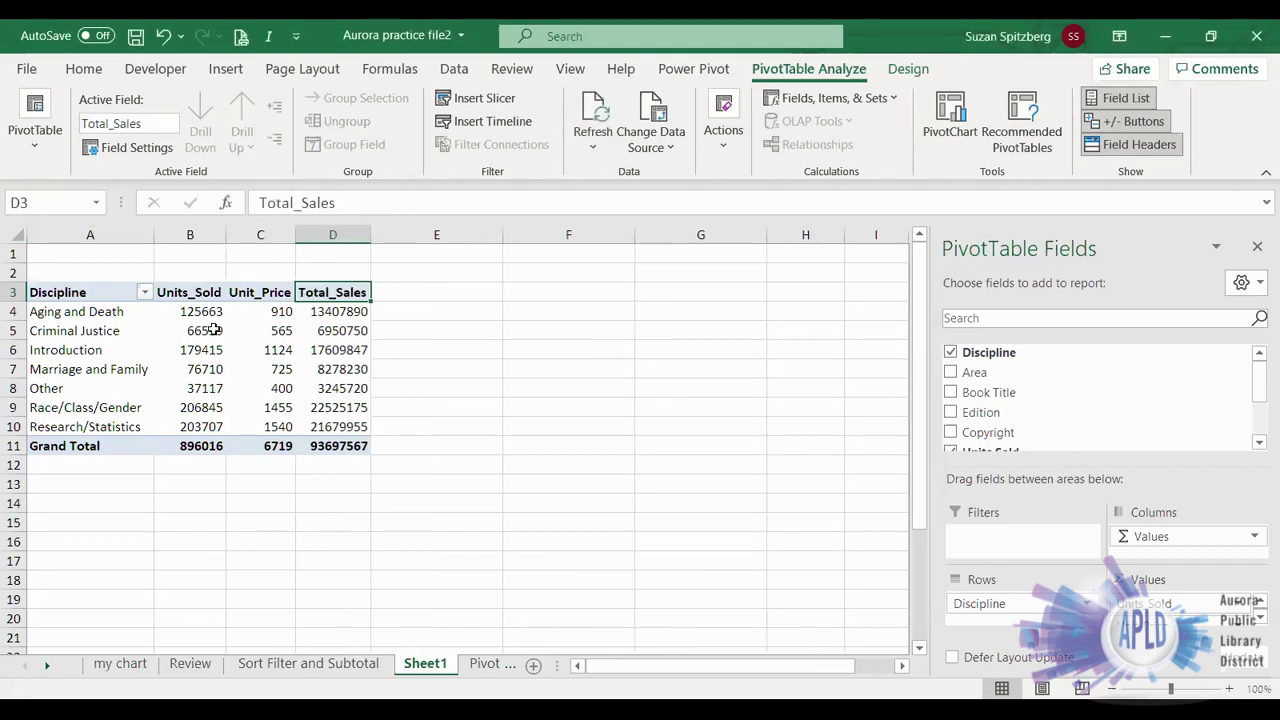
# Step: Set the number format of the Total_Sales field to Currency with the $ symbol and 0 decimal places
pyautogui.rightClick(334, 312)
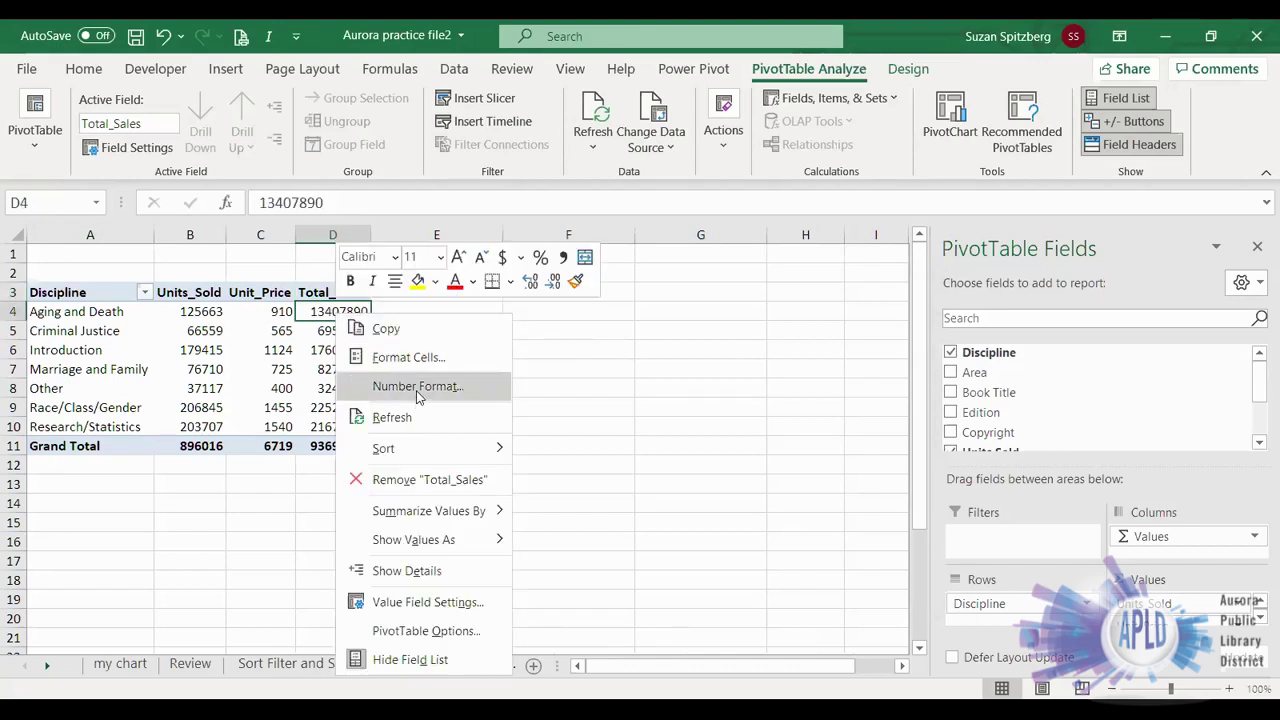
pyautogui.click(418, 390)
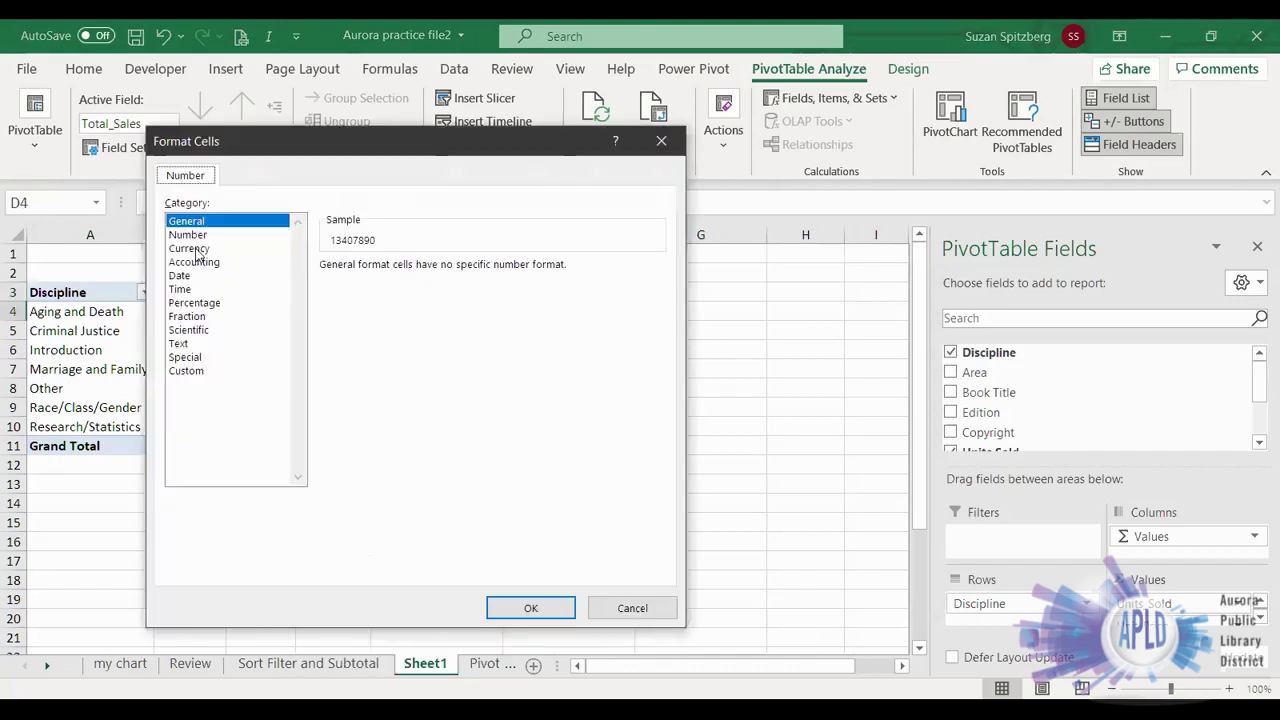
pyautogui.click(195, 250)
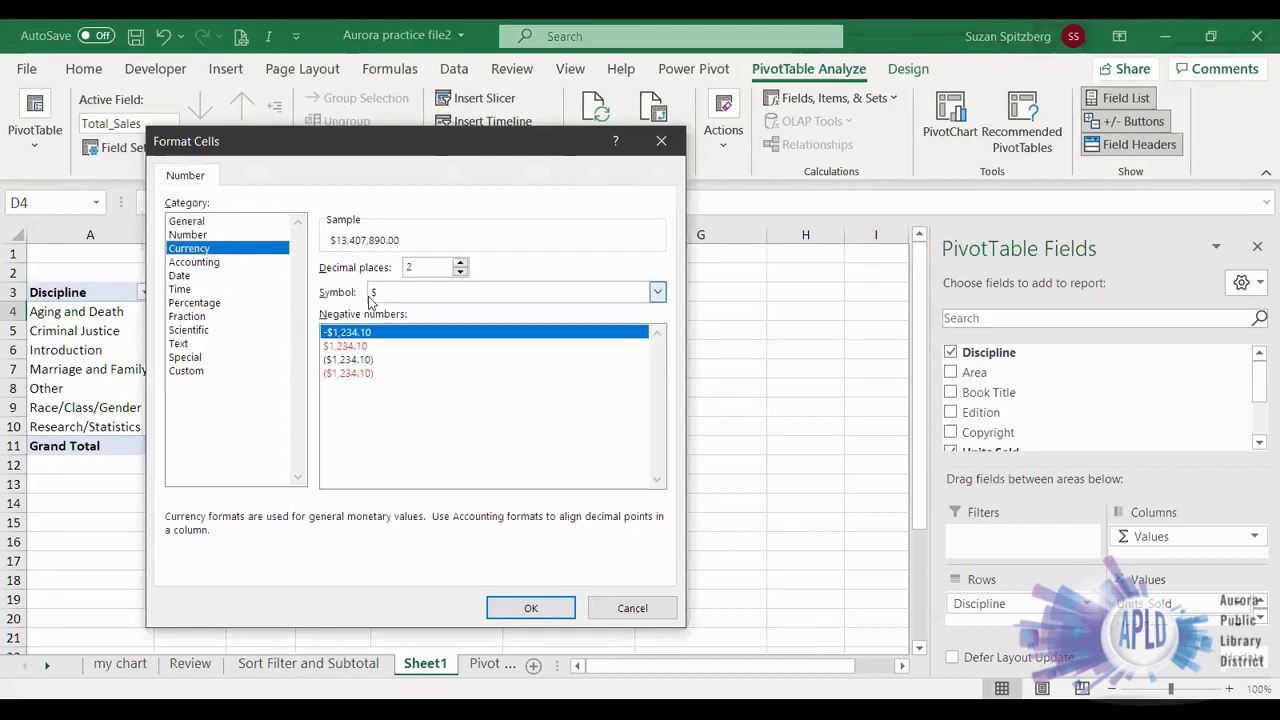
pyautogui.click(461, 272)
pyautogui.click(462, 272)
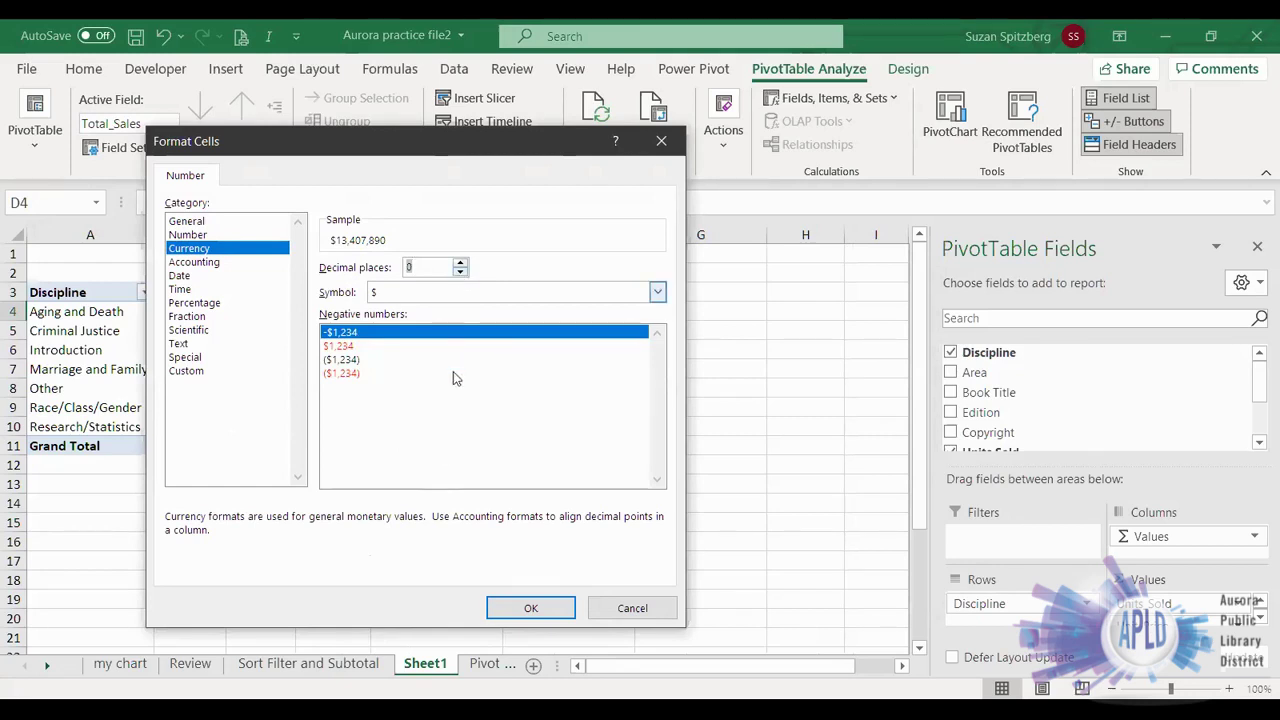
pyautogui.click(530, 607)
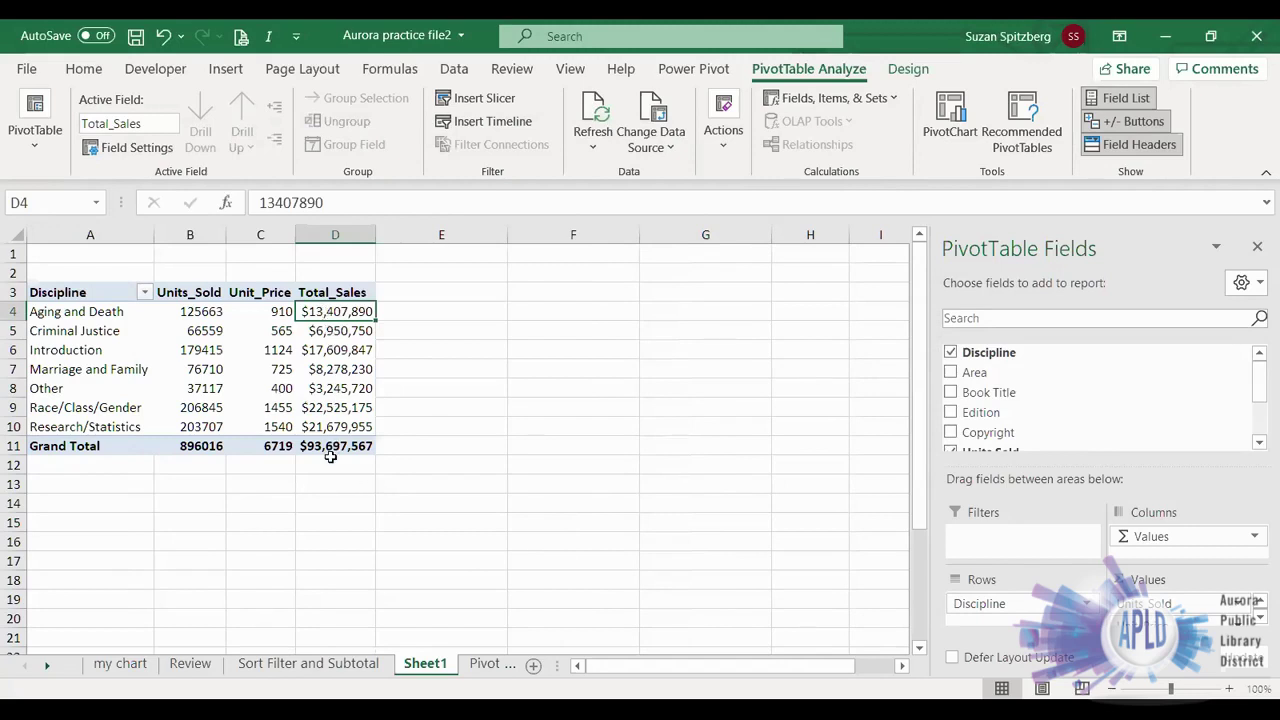
# Step: Review the number format and value field settings of the Total_Sales field, leaving both dialogs without changes
pyautogui.rightClick(322, 316)
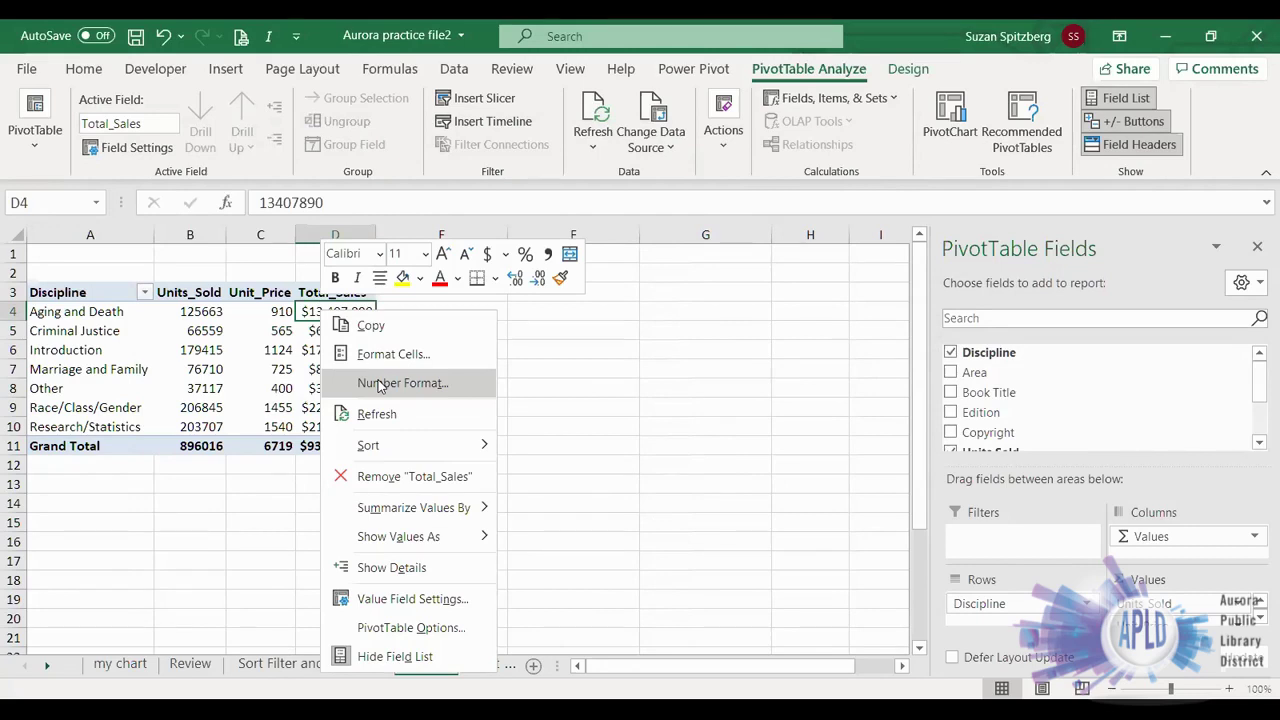
pyautogui.click(380, 384)
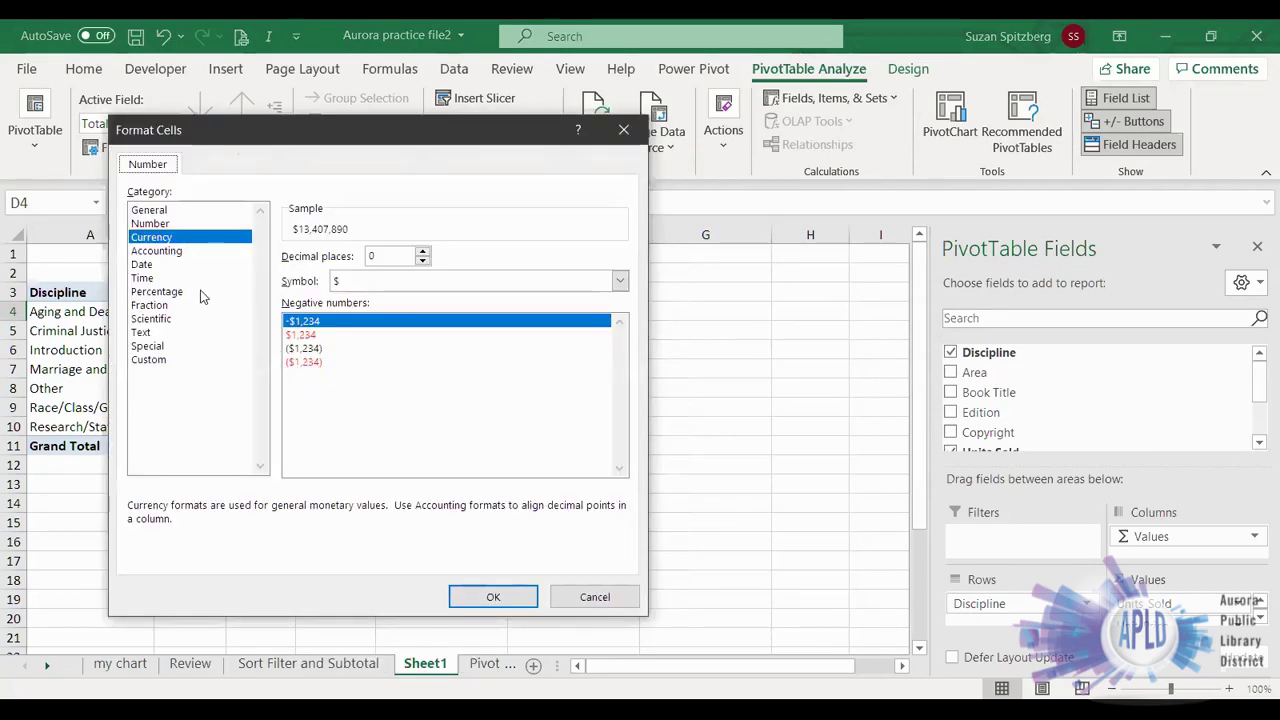
pyautogui.click(592, 597)
pyautogui.doubleClick(313, 291)
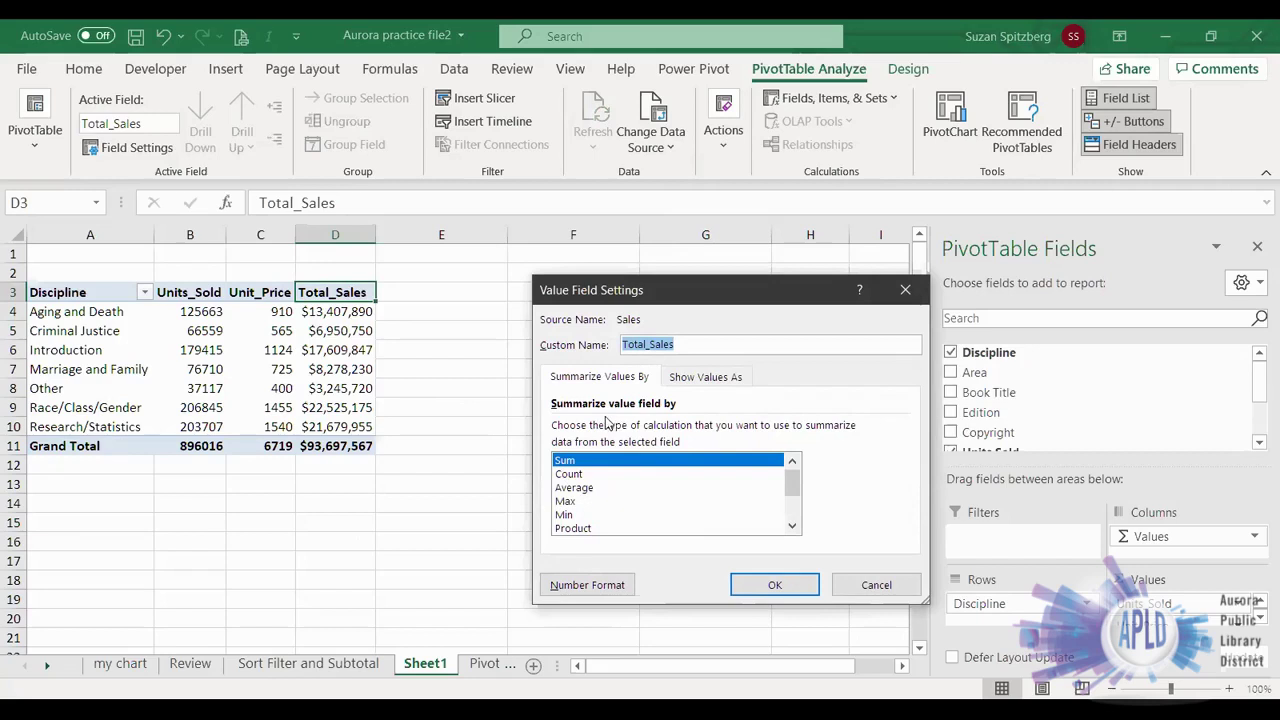
pyautogui.click(870, 584)
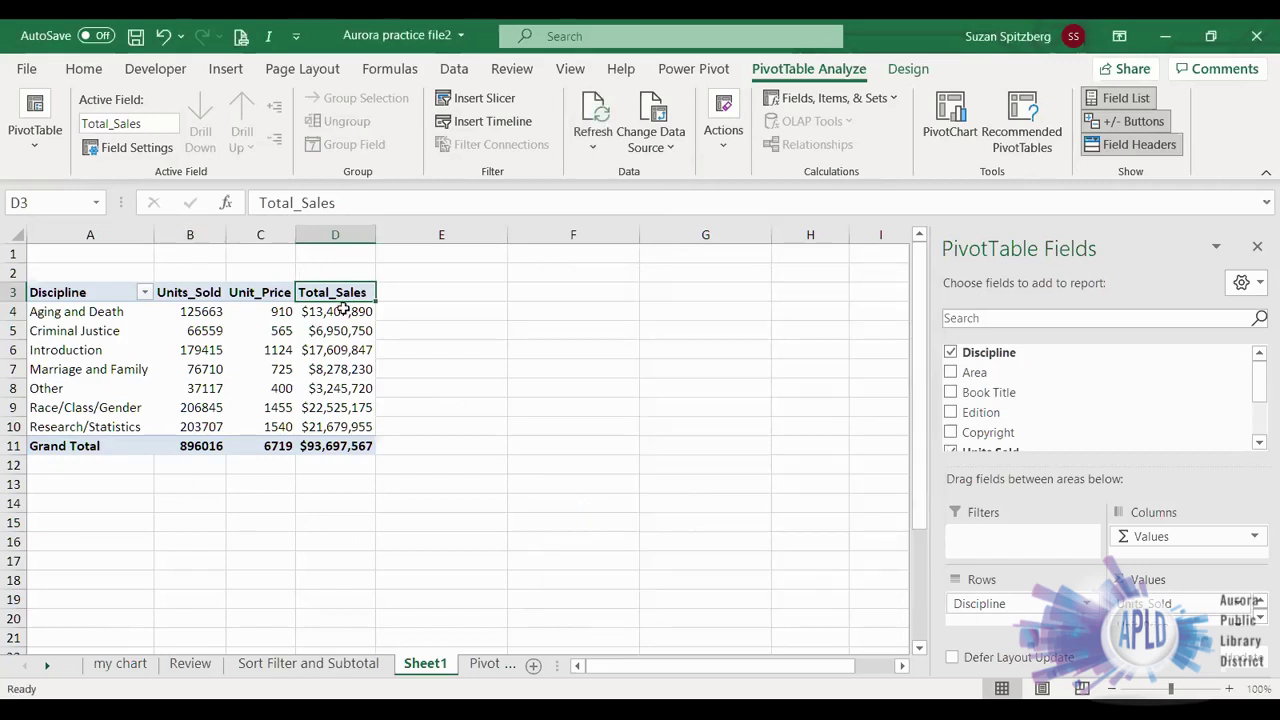
# Step: Try several PivotTable styles: light orange, medium purple, medium orange with black header and total rows, and light grey outlined
pyautogui.click(900, 70)
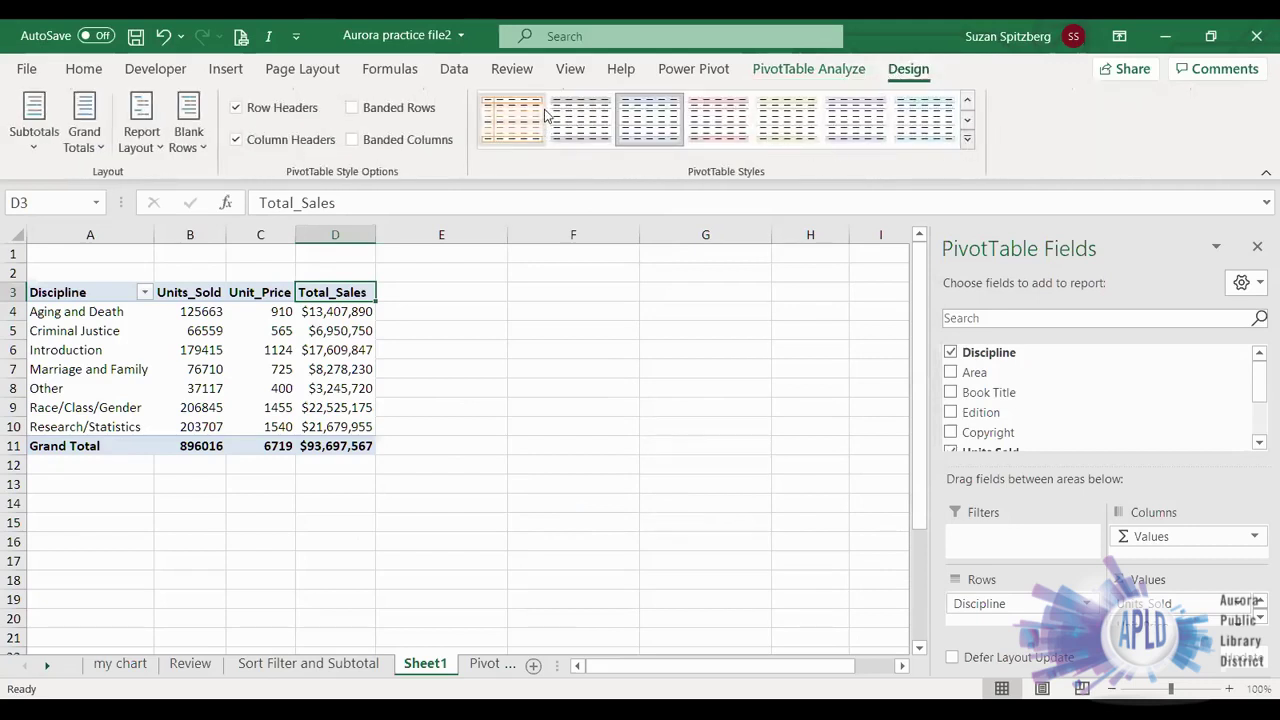
pyautogui.click(512, 117)
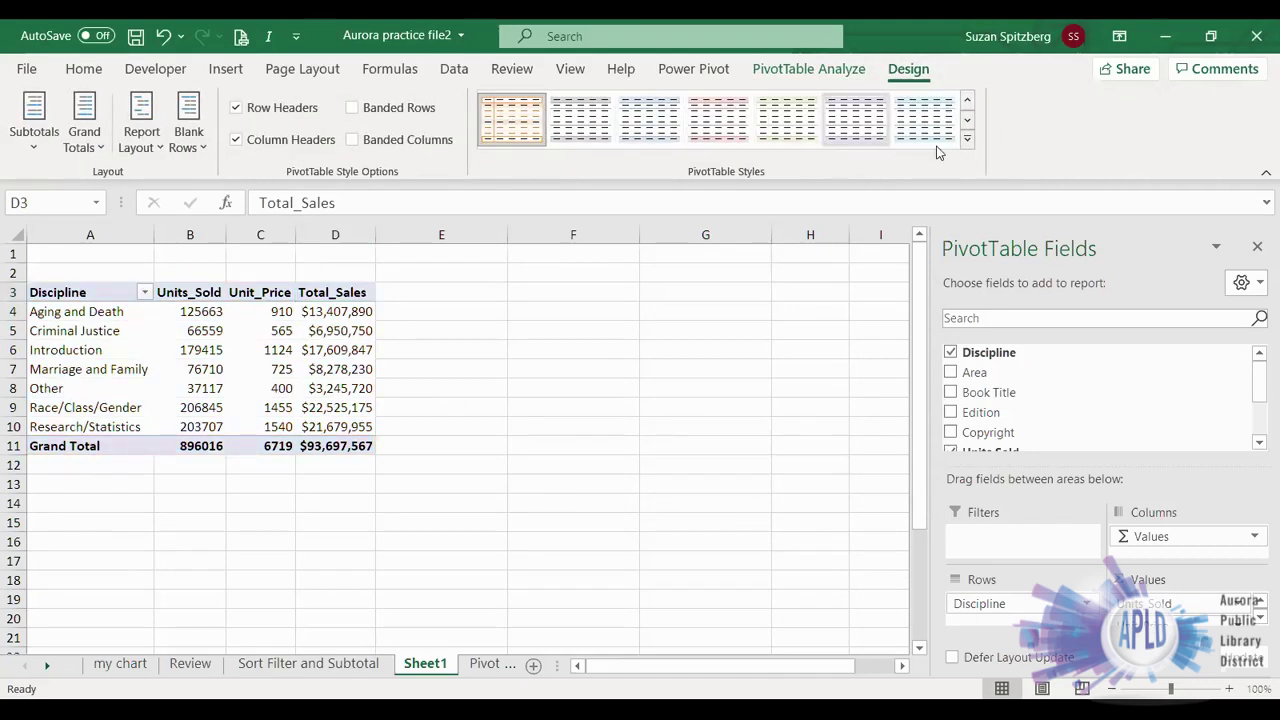
pyautogui.click(968, 148)
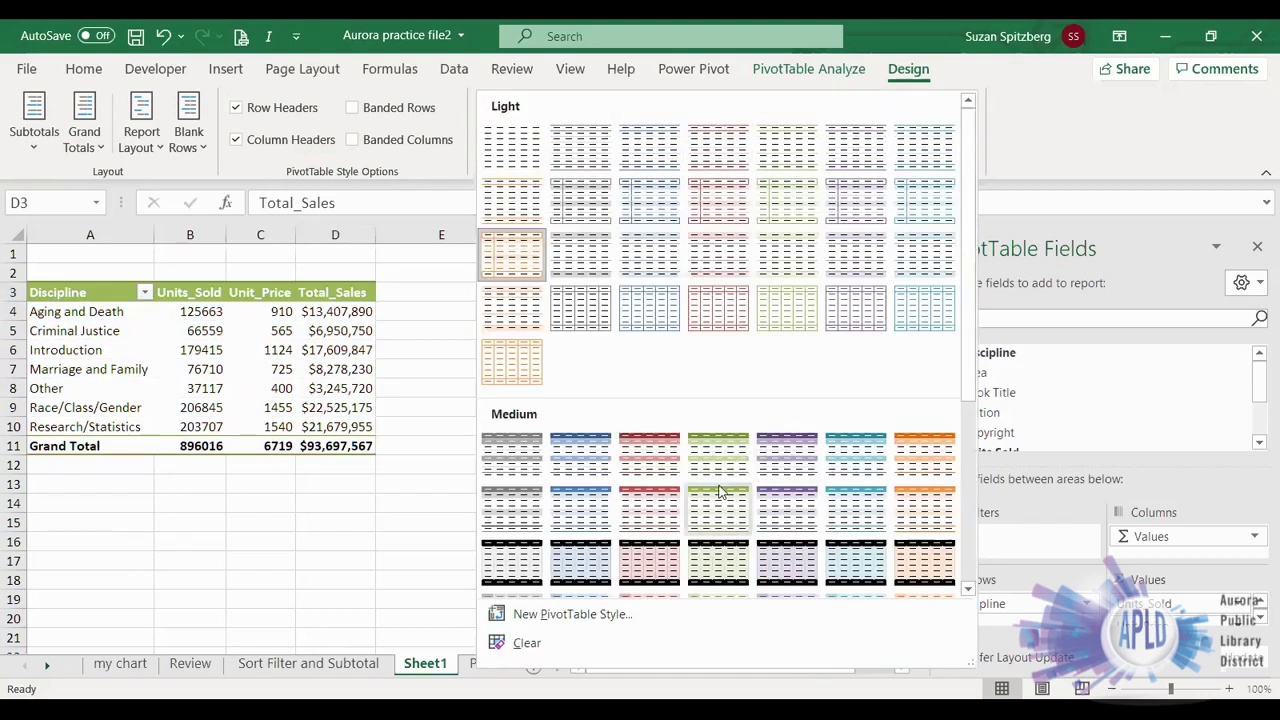
pyautogui.click(786, 464)
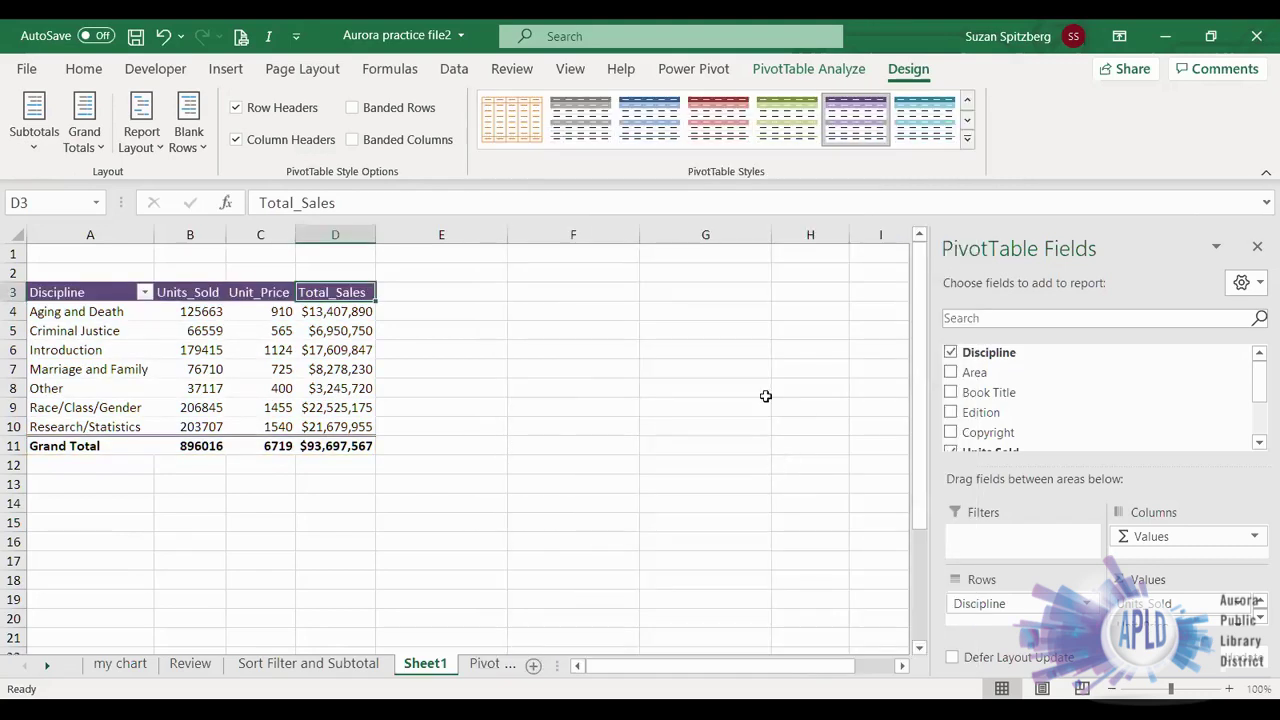
pyautogui.click(968, 143)
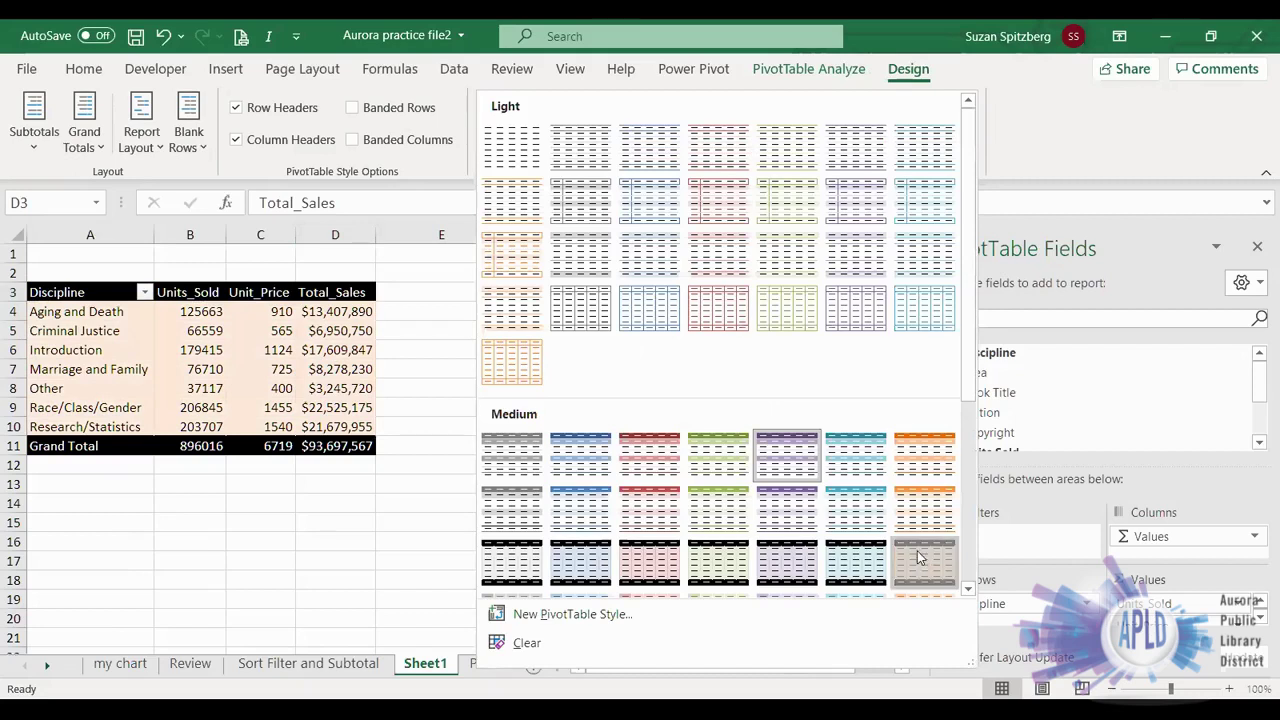
pyautogui.click(923, 558)
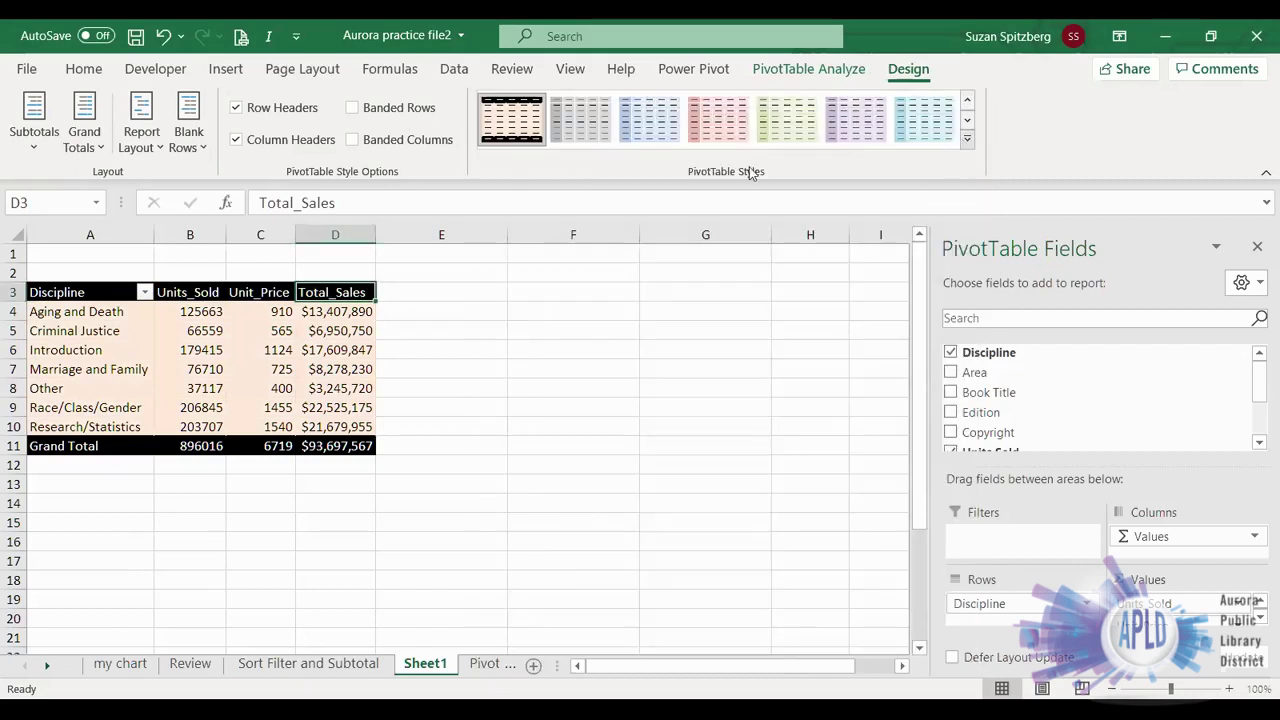
pyautogui.click(966, 145)
pyautogui.click(583, 196)
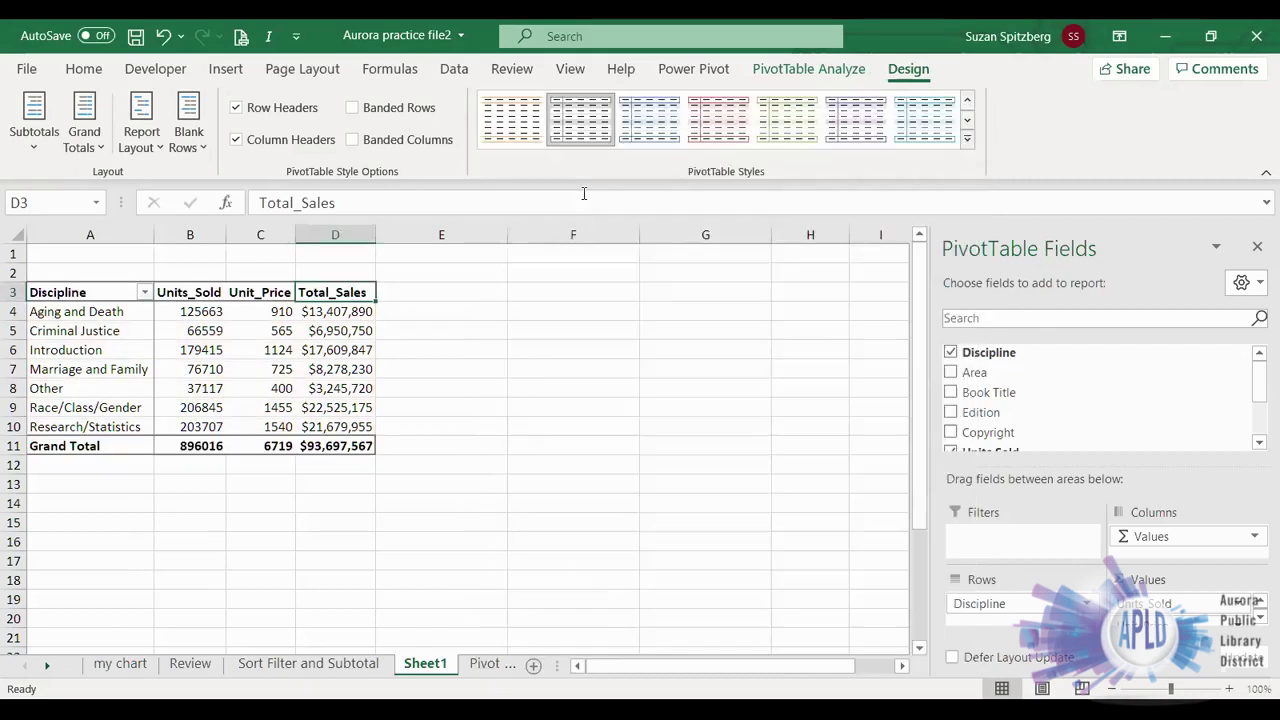
# Step: Apply the Dark PivotTable style with lavender rows and dark grey header and total rows
pyautogui.click(966, 145)
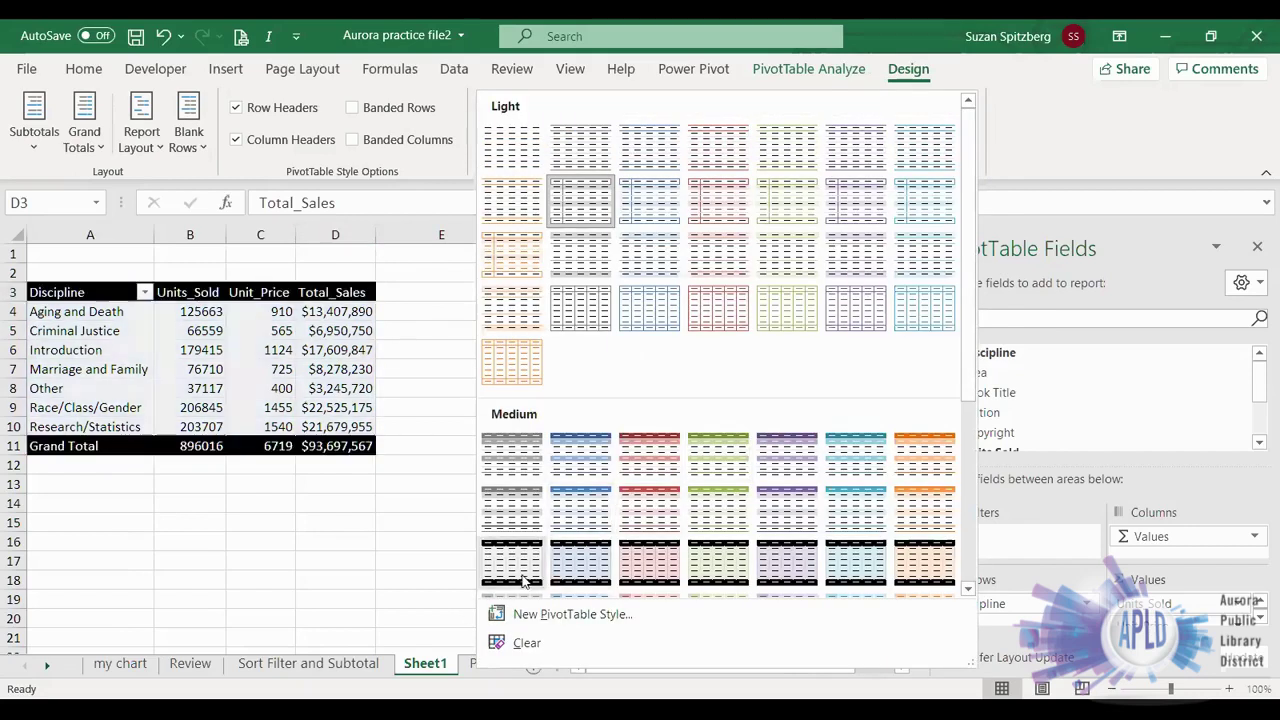
pyautogui.moveTo(966, 378); pyautogui.dragTo(960, 592)
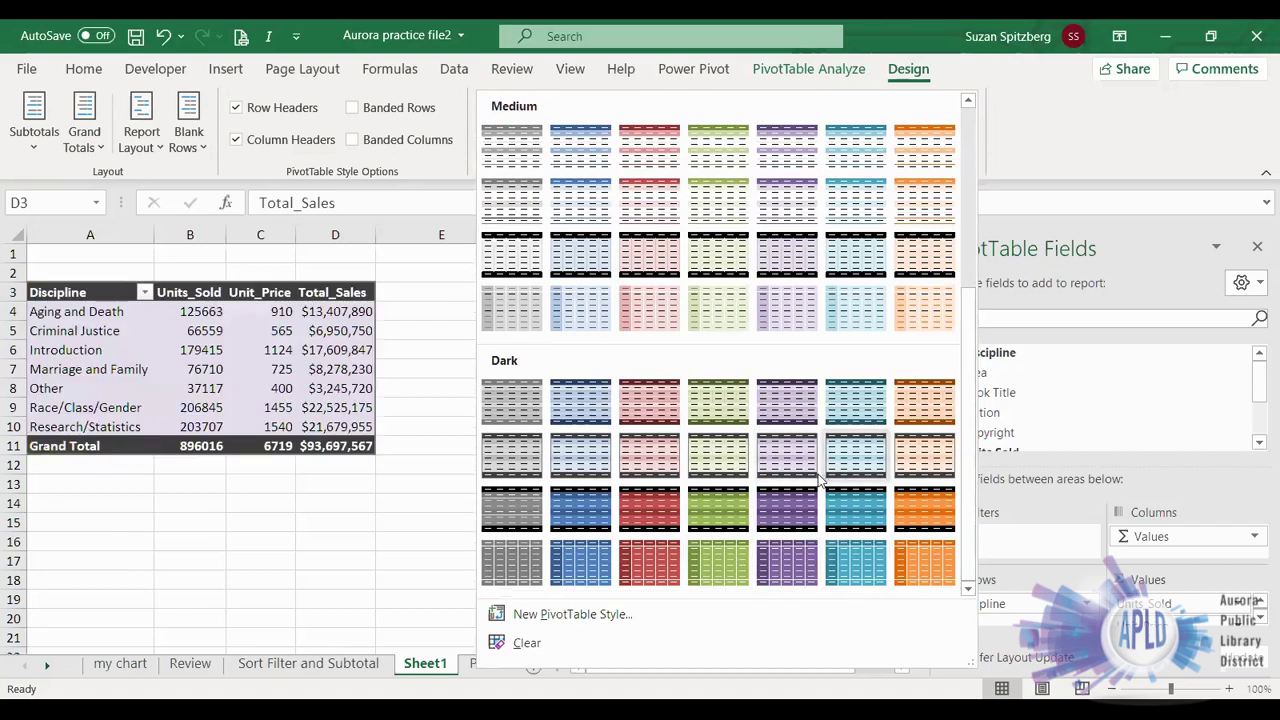
pyautogui.click(762, 442)
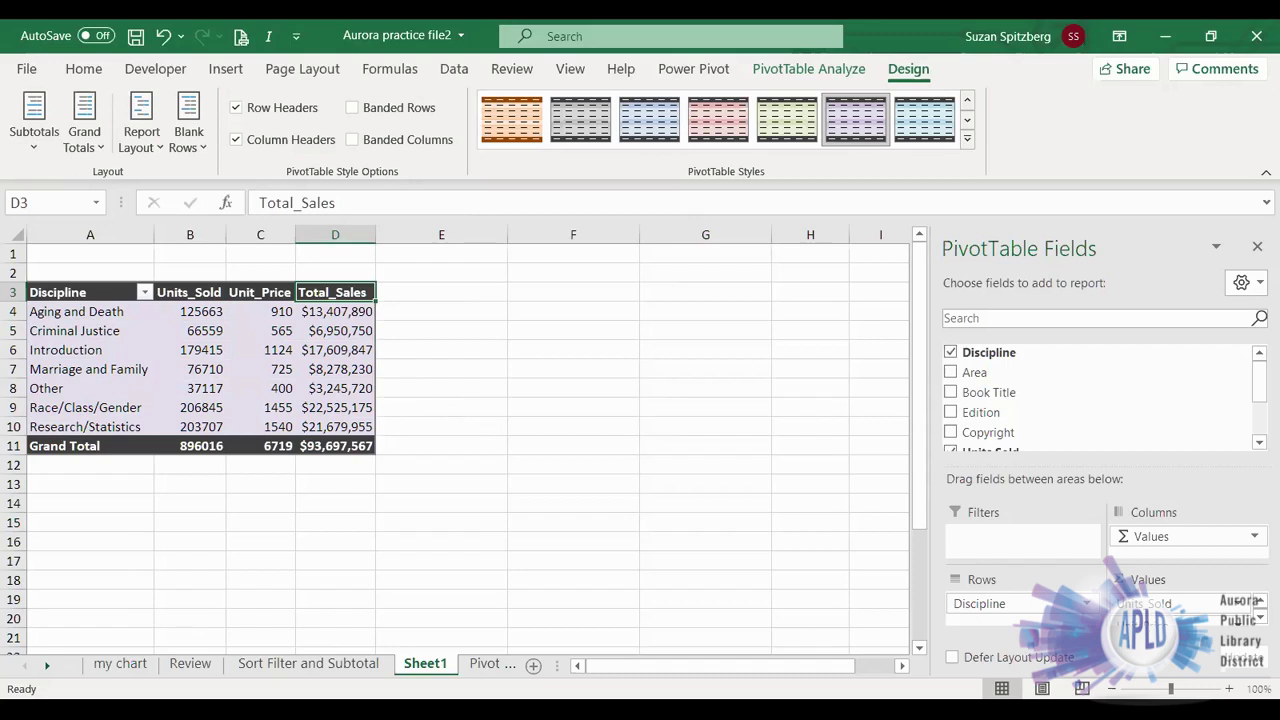
# Step: Switch to the Goal Seek worksheet with the savings plan
pyautogui.click(45, 667)
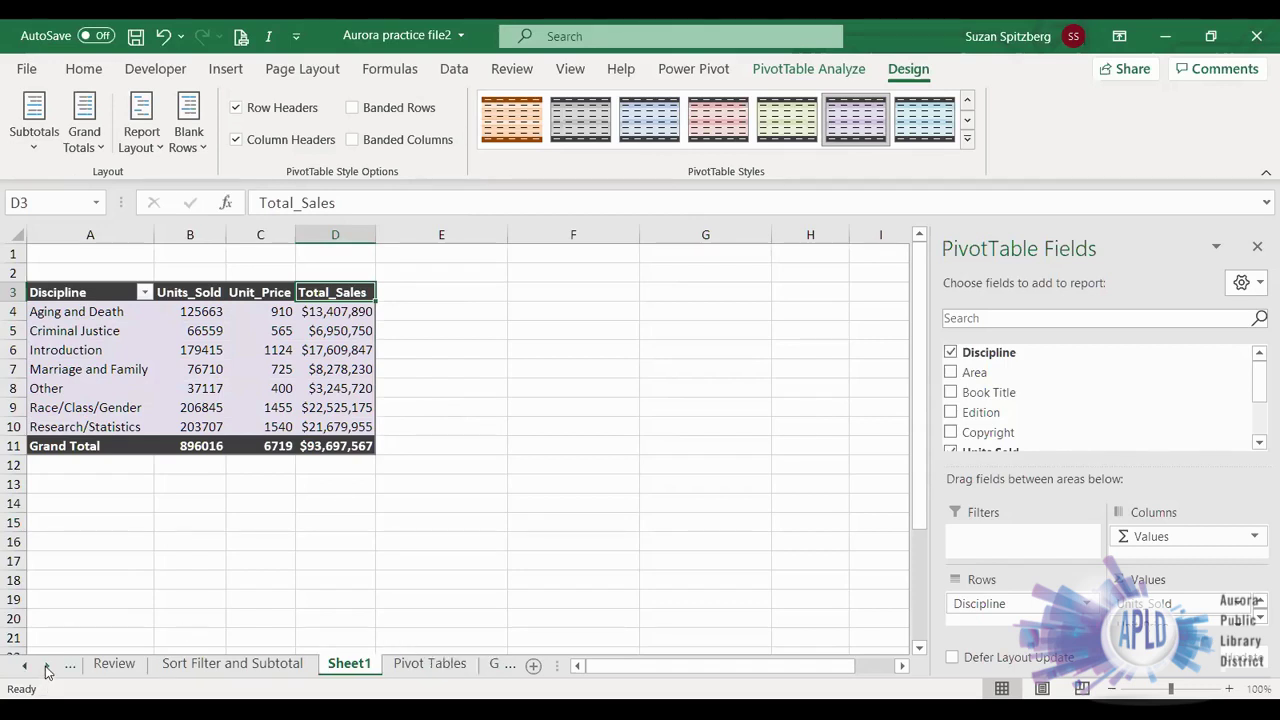
pyautogui.click(45, 666)
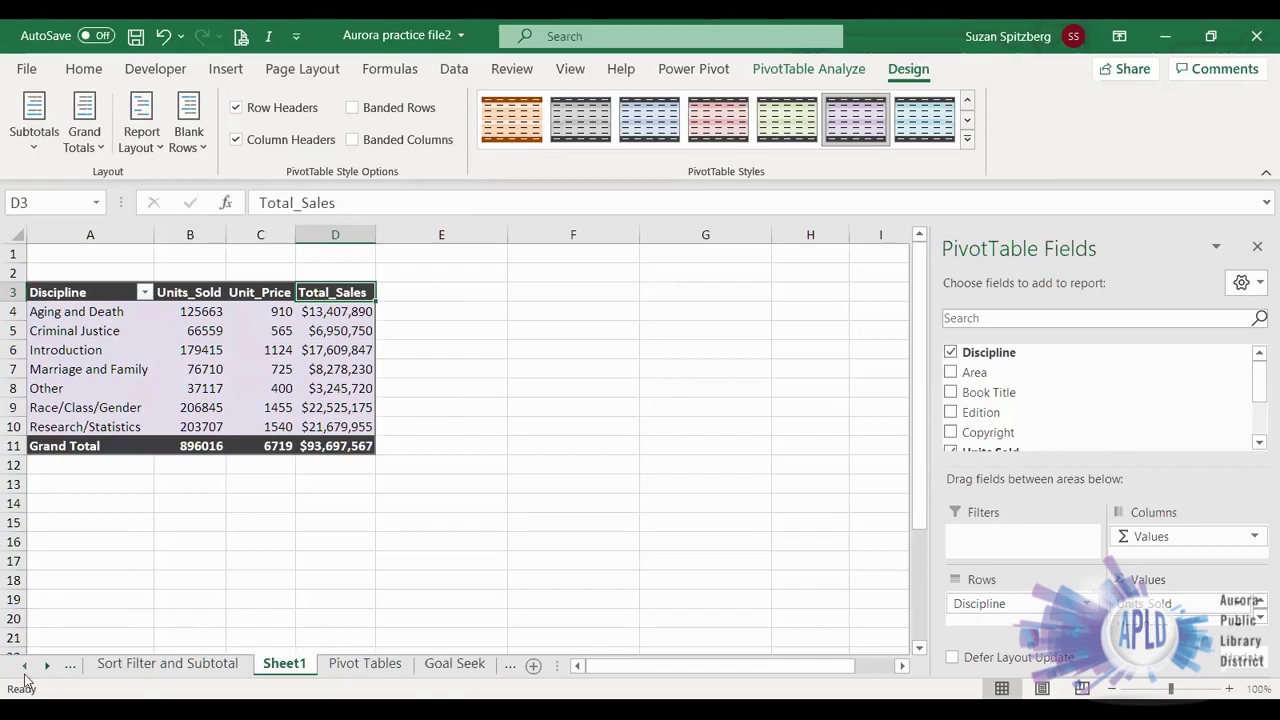
pyautogui.click(432, 666)
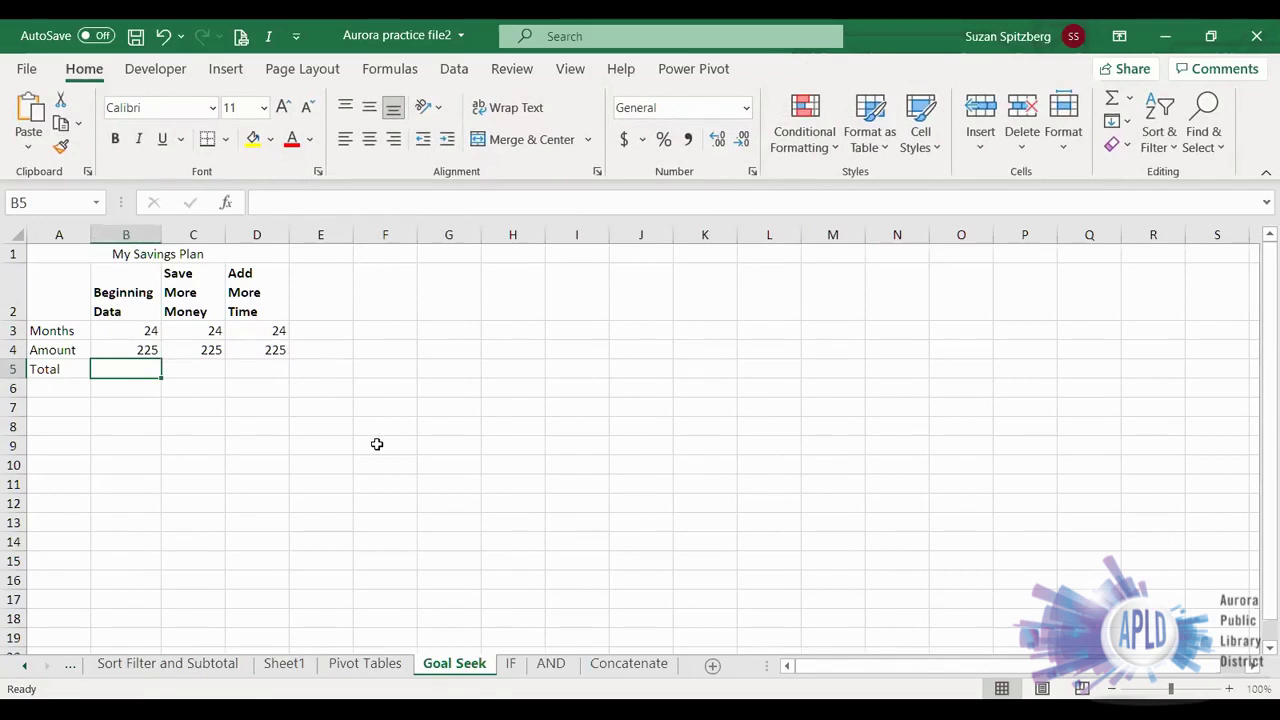
pyautogui.click(460, 68)
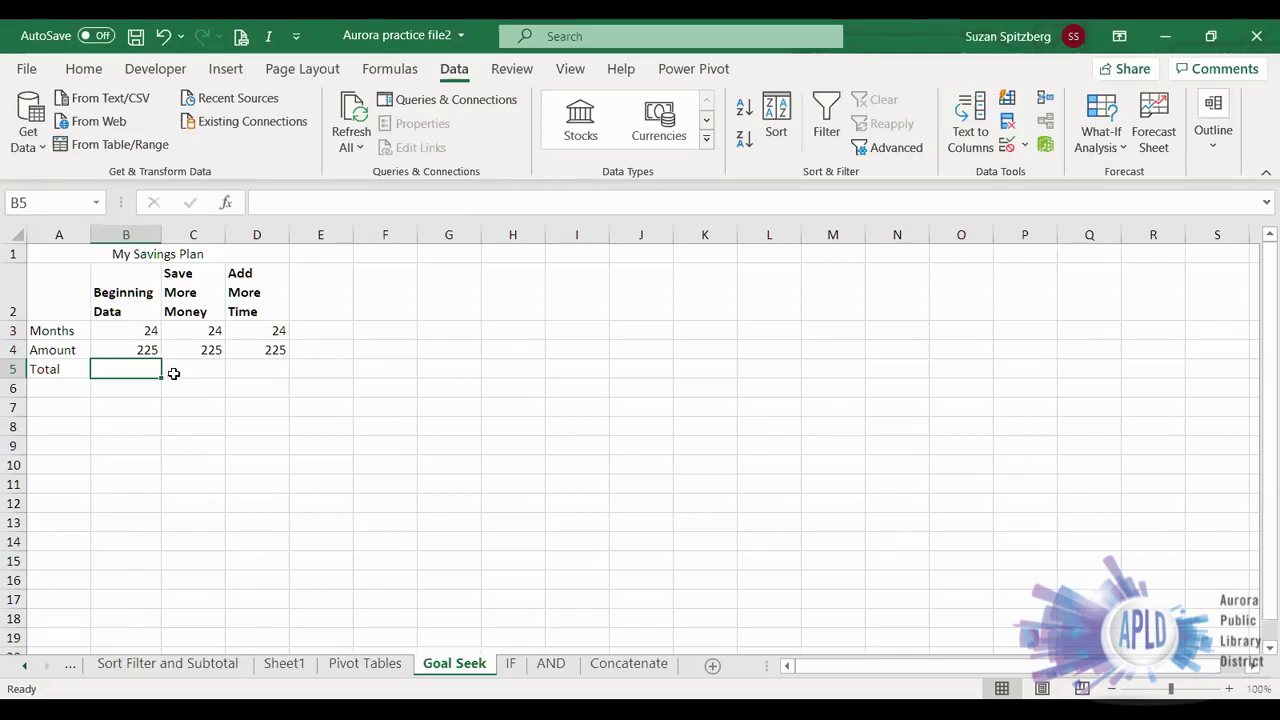
# Step: Calculate the Beginning Data total in B5 with =B4*B3 and copy the formula across to C5:D5
pyautogui.write('+')
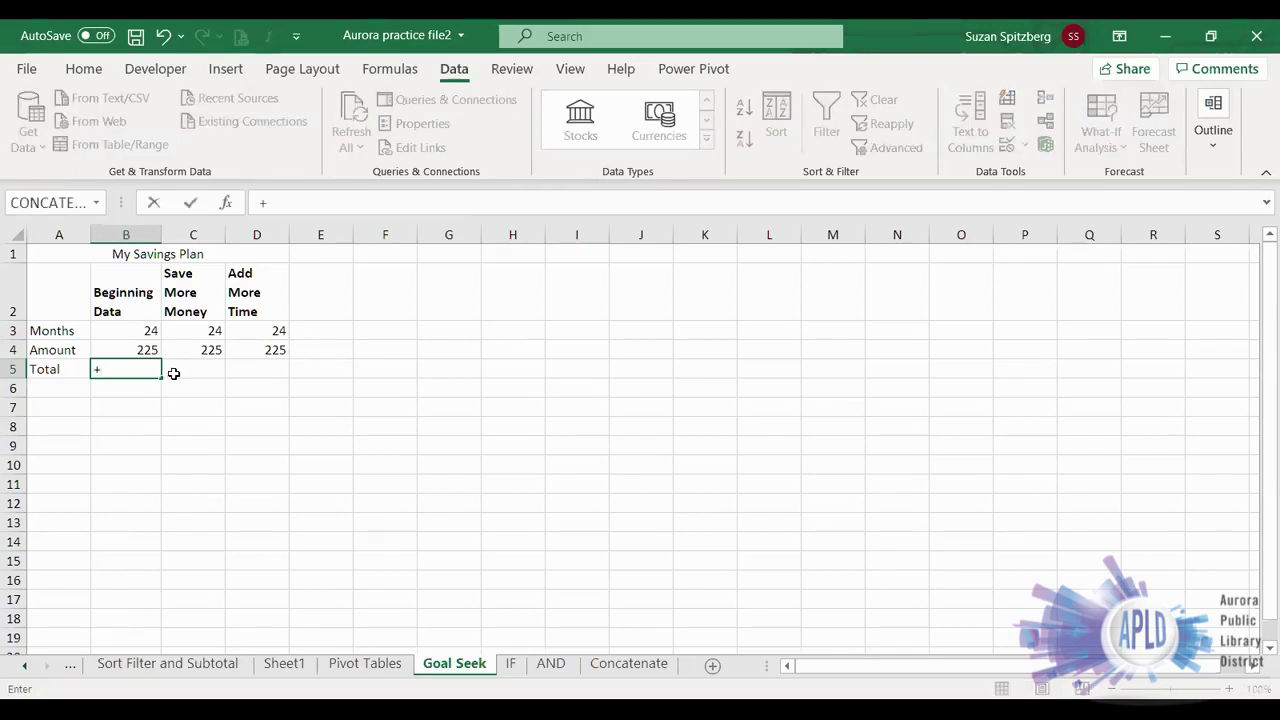
pyautogui.press('BackSpace')
pyautogui.write('=')
pyautogui.click(127, 350)
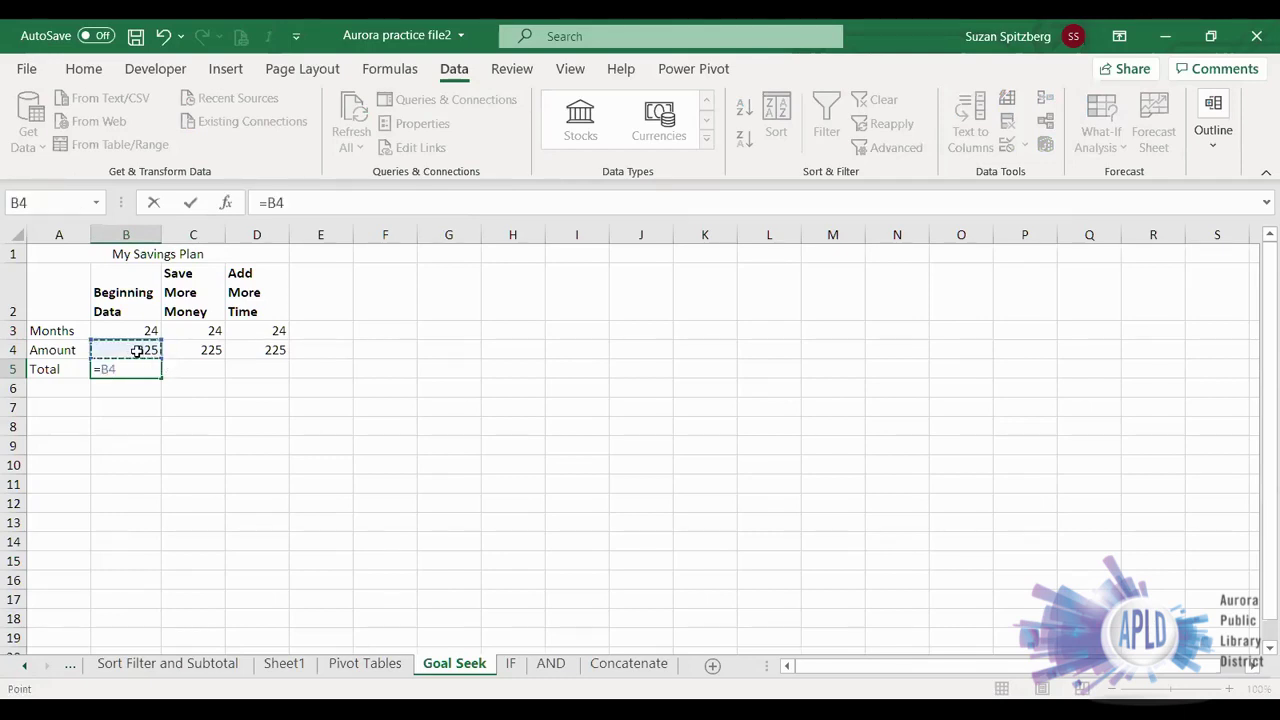
pyautogui.write('*')
pyautogui.click(130, 333)
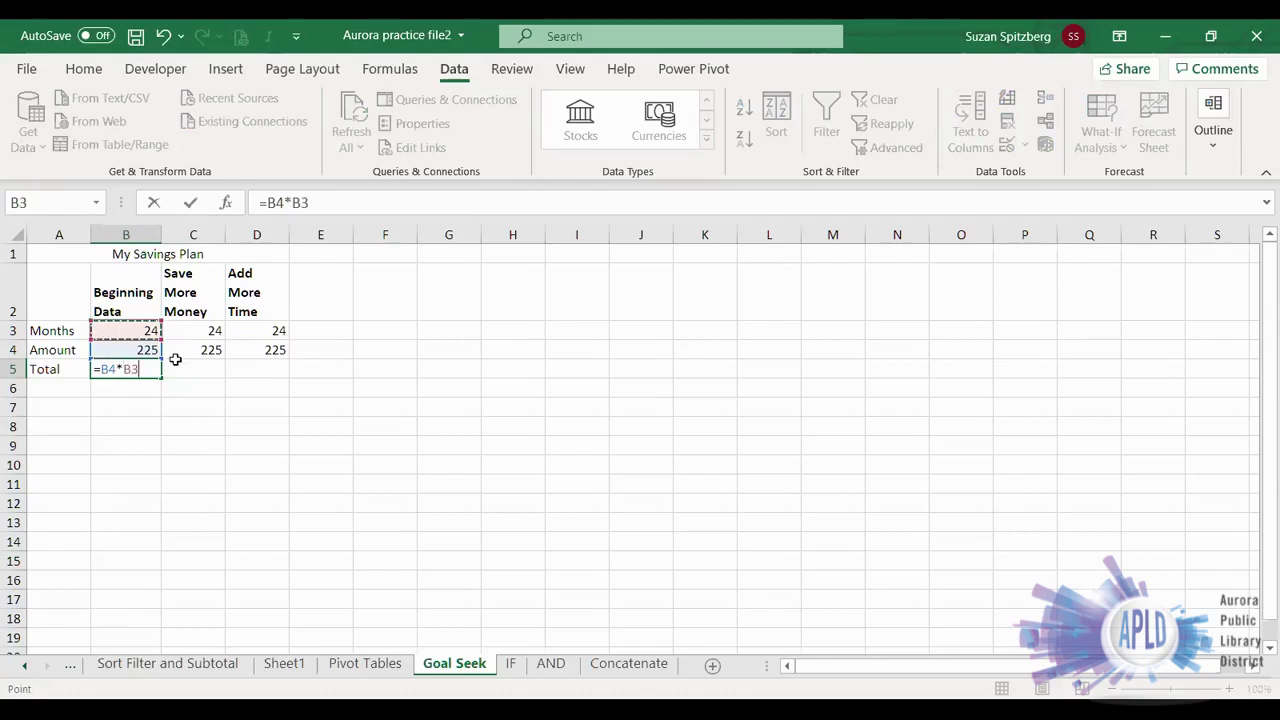
pyautogui.click(191, 205)
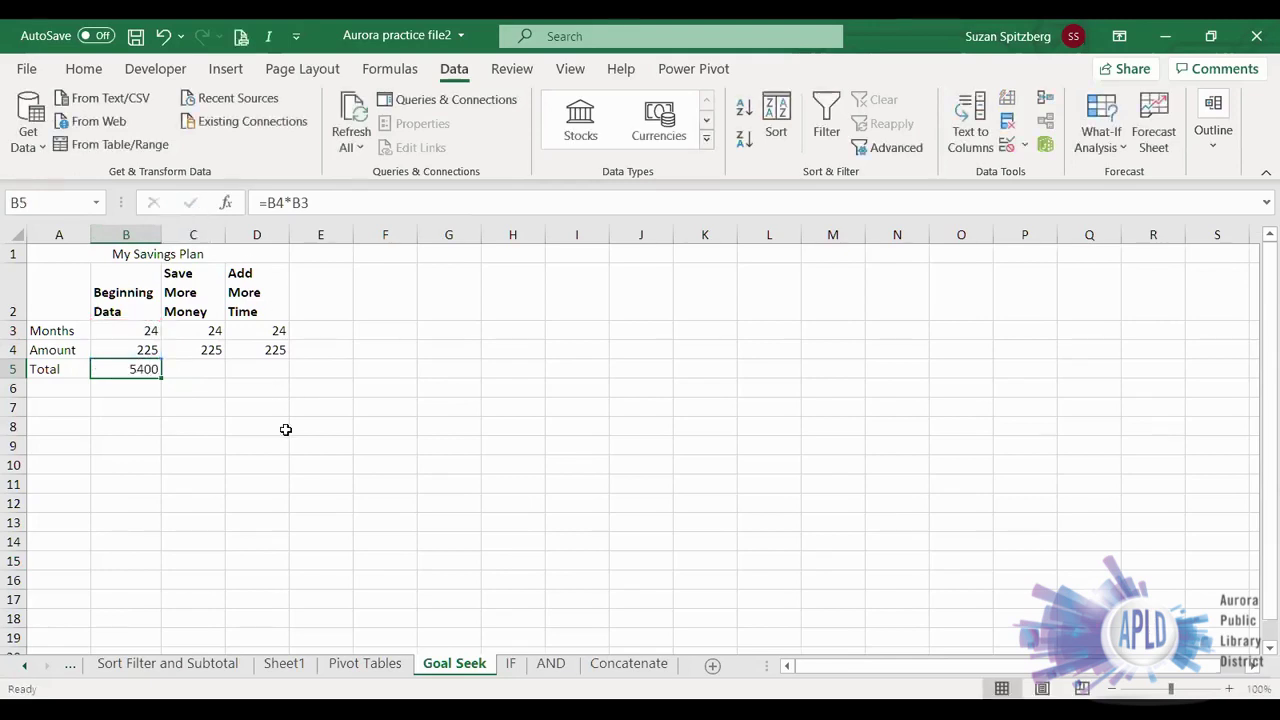
pyautogui.moveTo(161, 377); pyautogui.dragTo(270, 378)
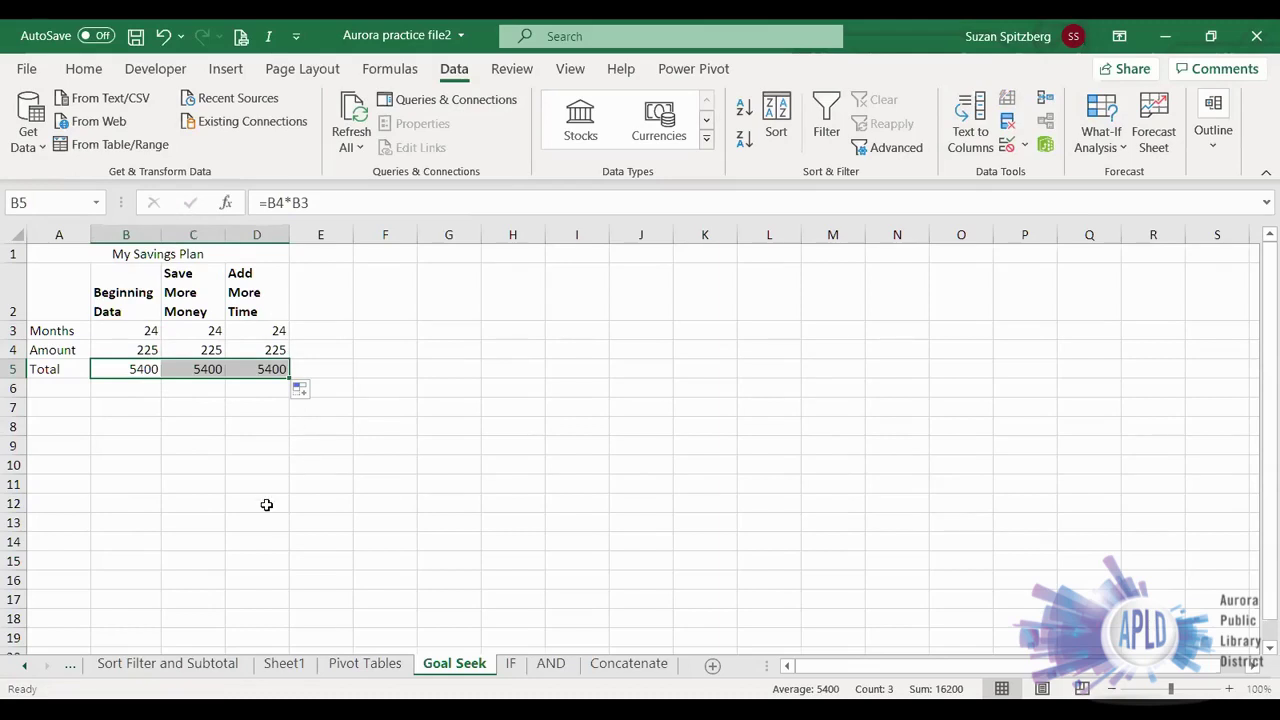
pyautogui.click(145, 369)
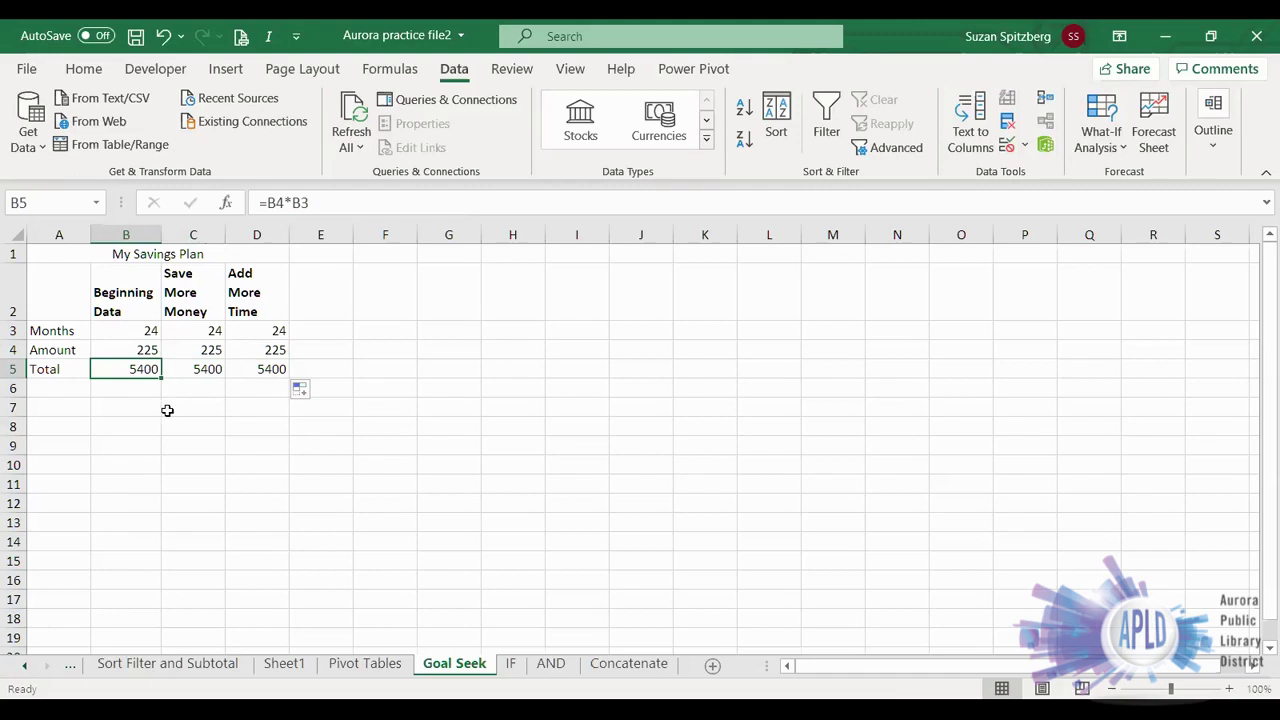
# Step: Run Goal Seek to set the Save More Money total in C5 to 7000 by changing the amount in C4, keeping the solution
pyautogui.click(195, 368)
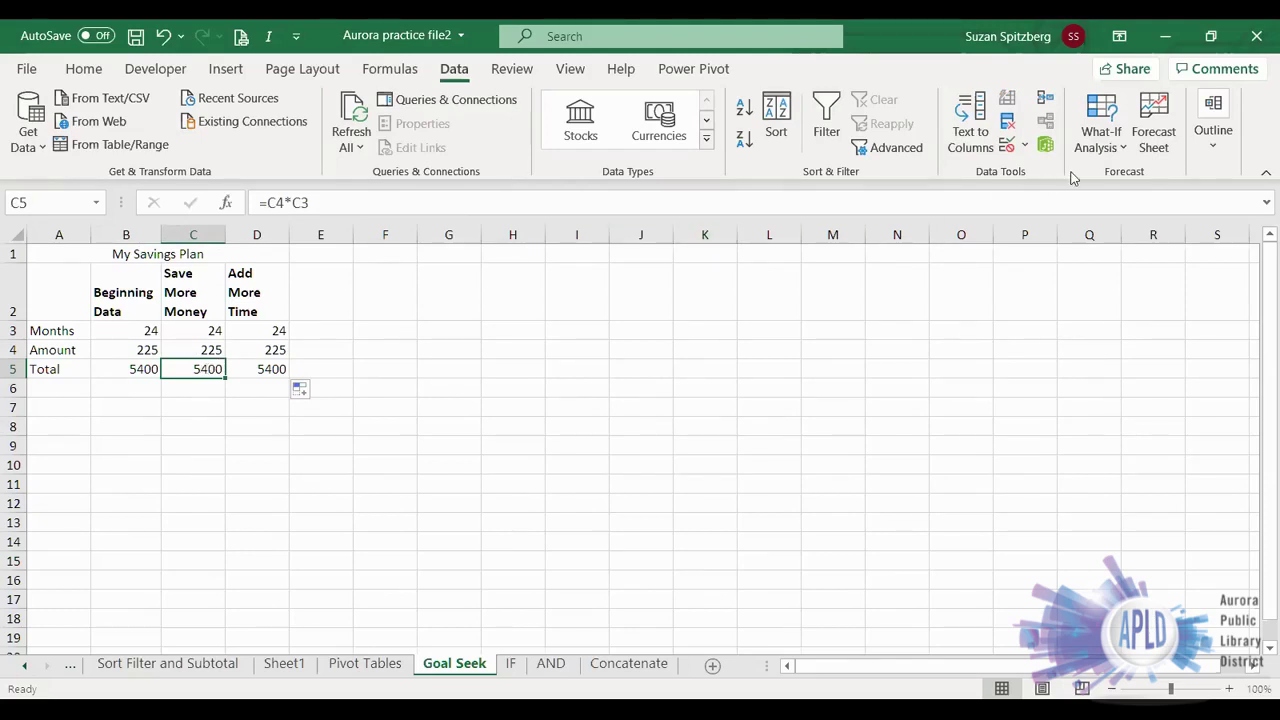
pyautogui.click(1126, 149)
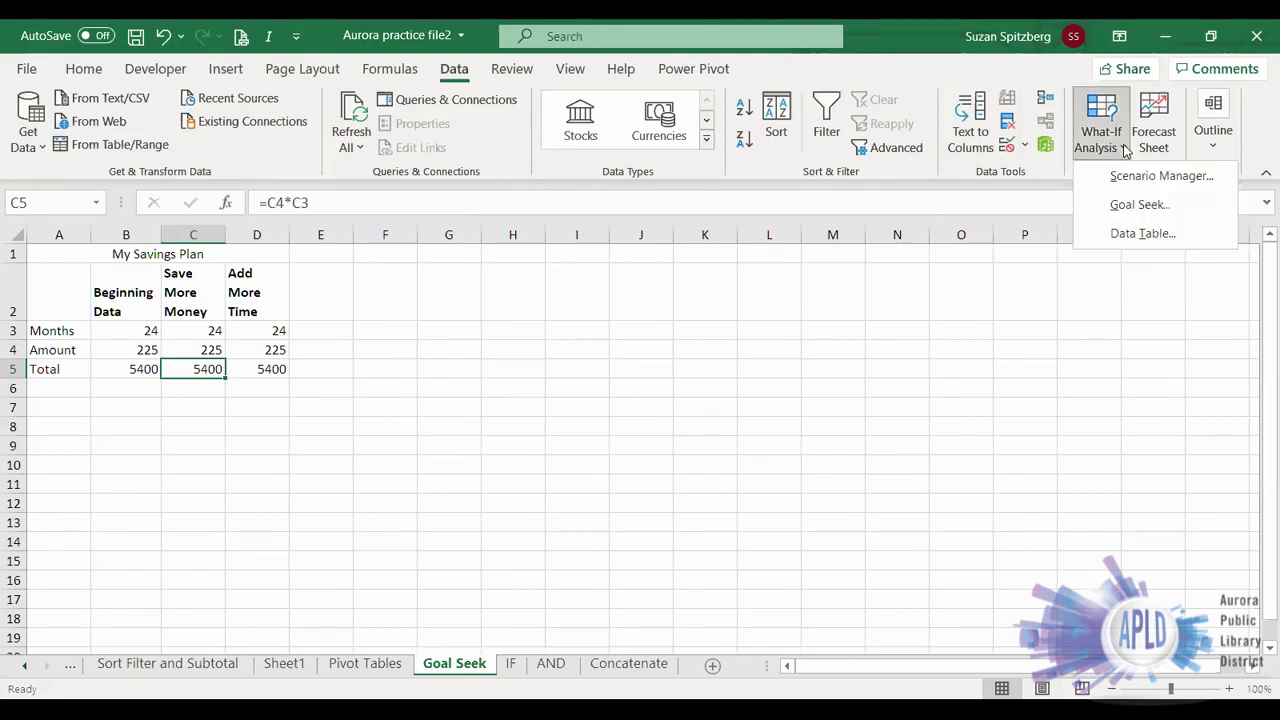
pyautogui.click(1138, 205)
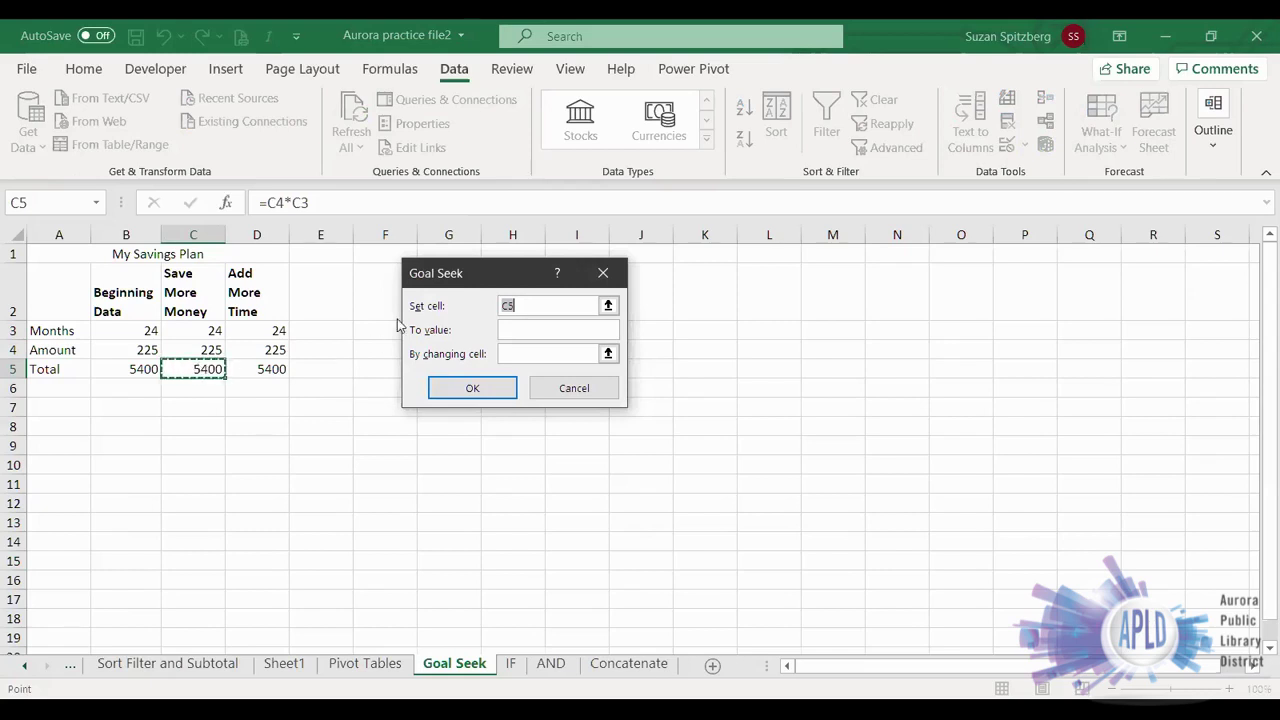
pyautogui.click(528, 307)
pyautogui.click(512, 331)
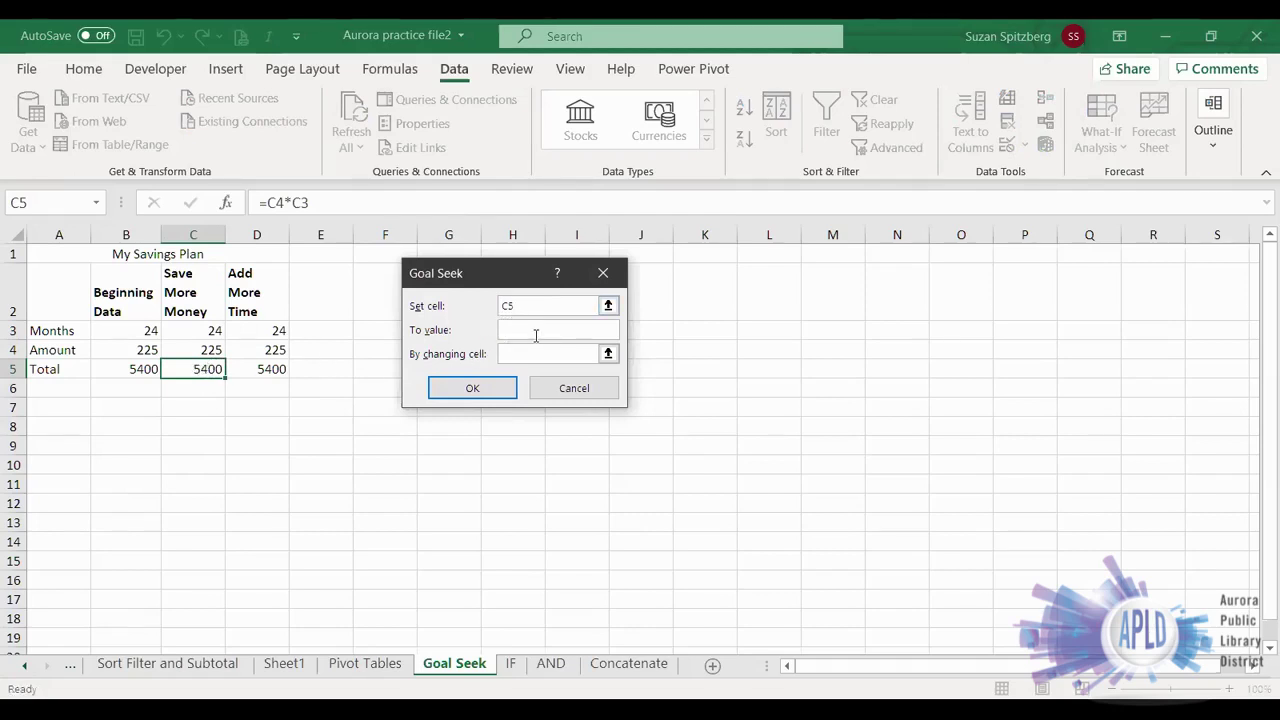
pyautogui.write('7000')
pyautogui.click(517, 352)
pyautogui.click(517, 352)
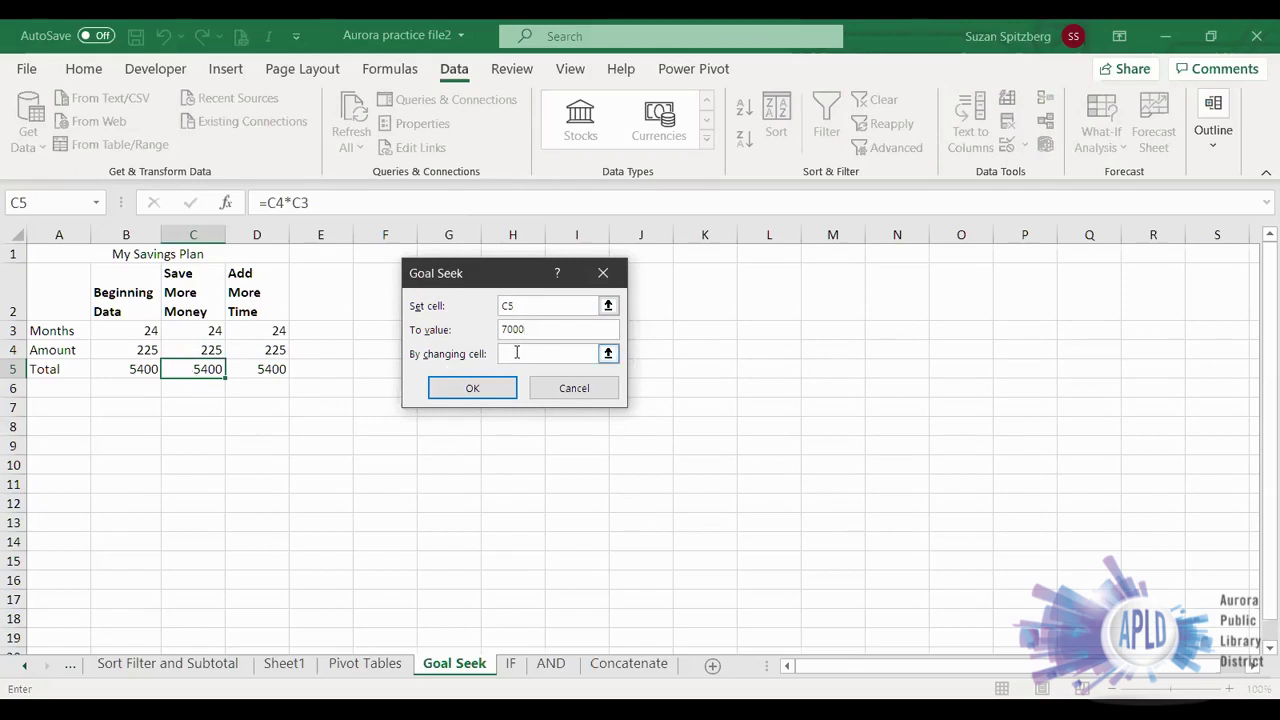
pyautogui.click(195, 351)
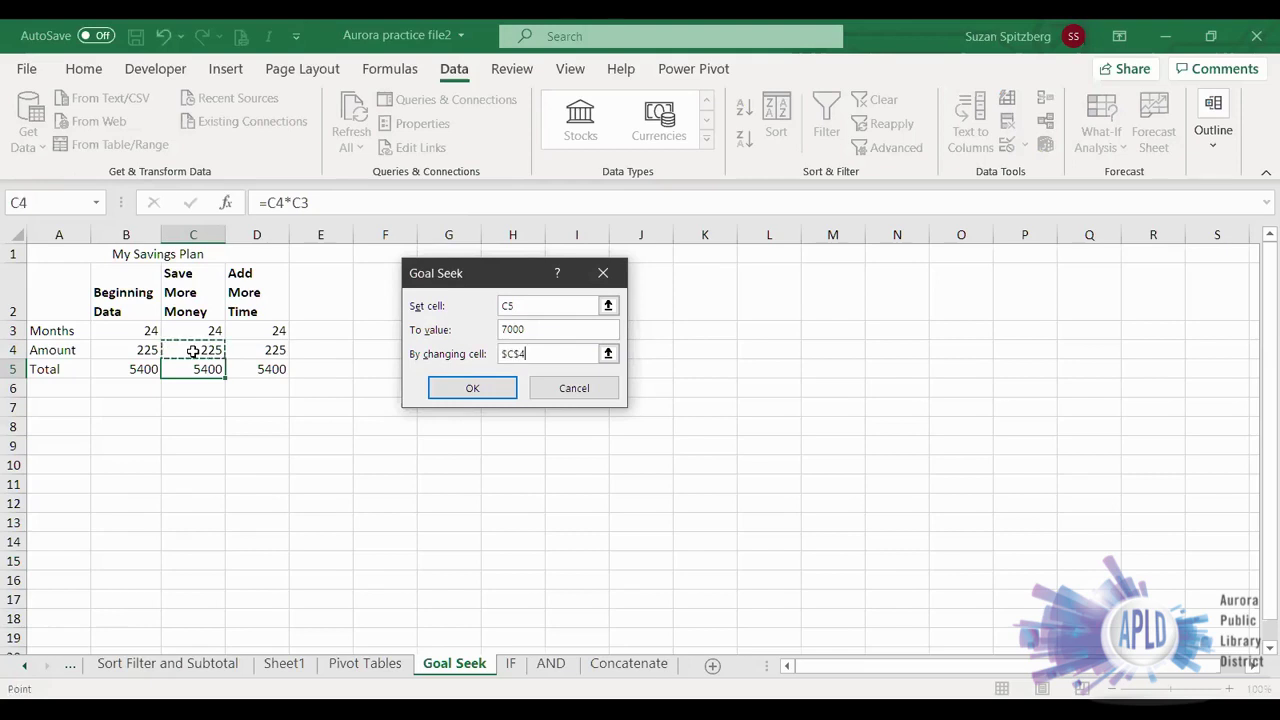
pyautogui.click(470, 390)
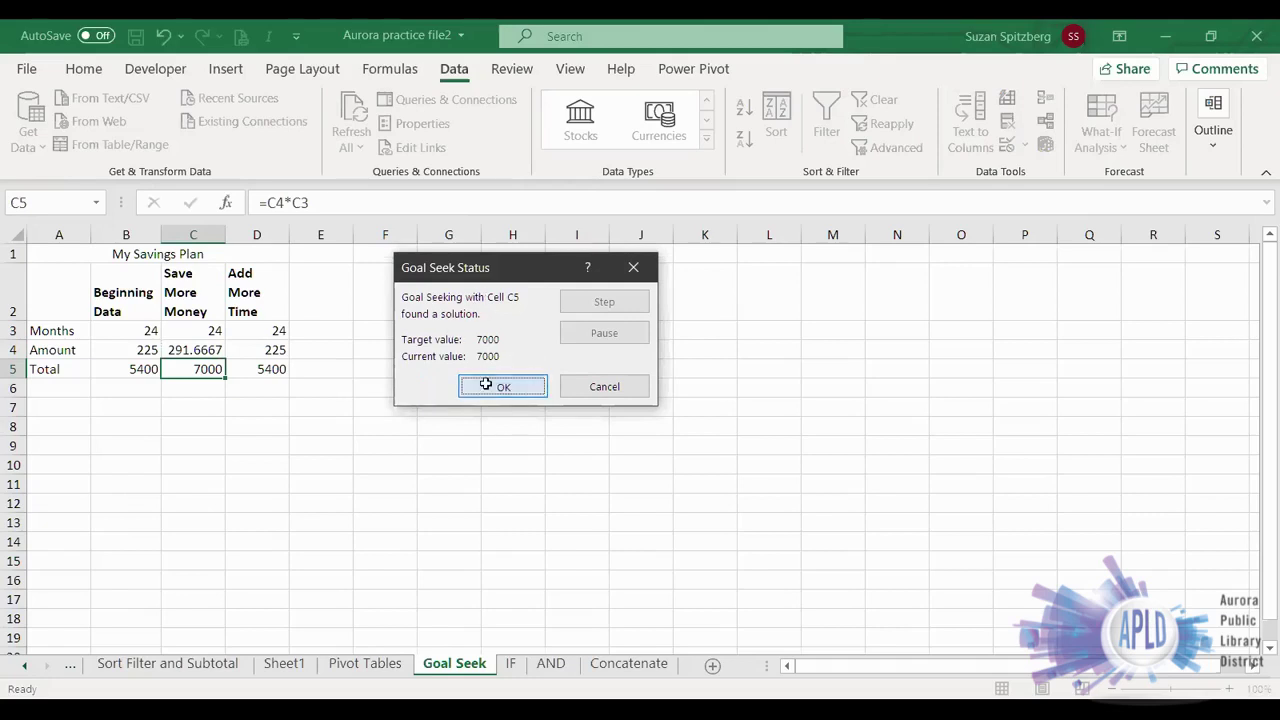
pyautogui.click(489, 388)
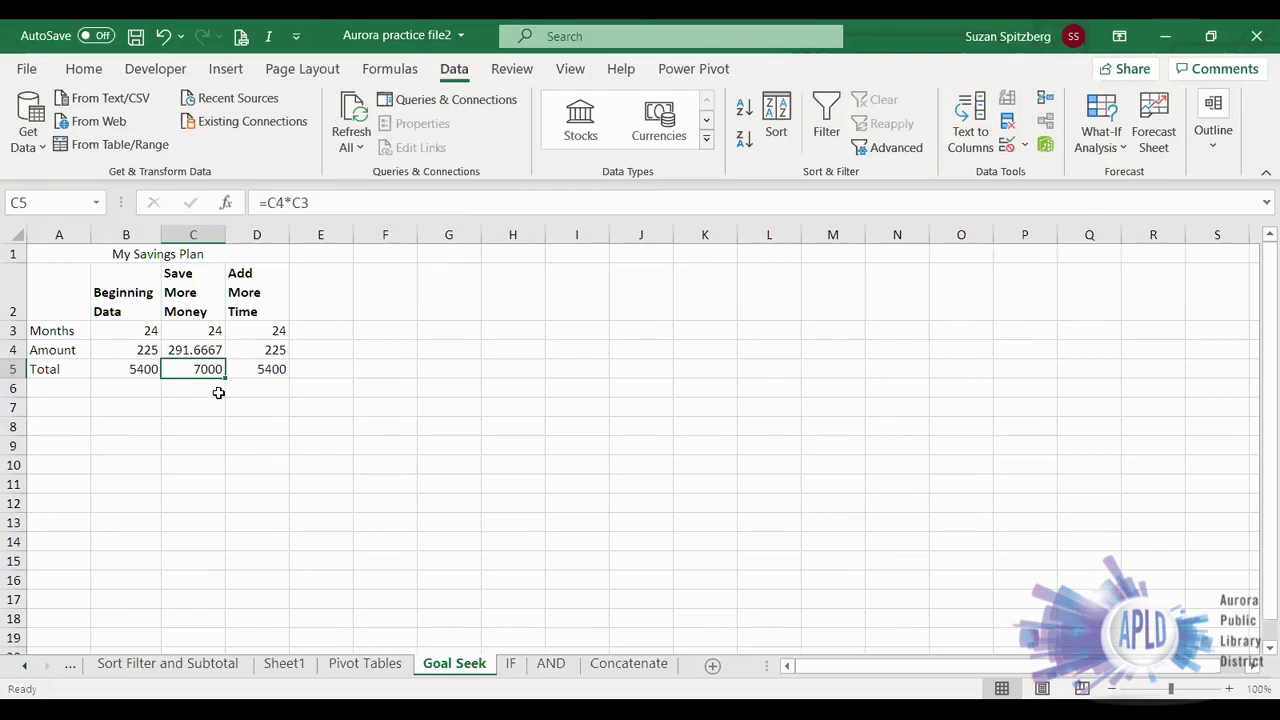
# Step: Run Goal Seek to set the Add More Time total in D5 to 7000 by changing the months in D3, keeping the solution
pyautogui.click(270, 370)
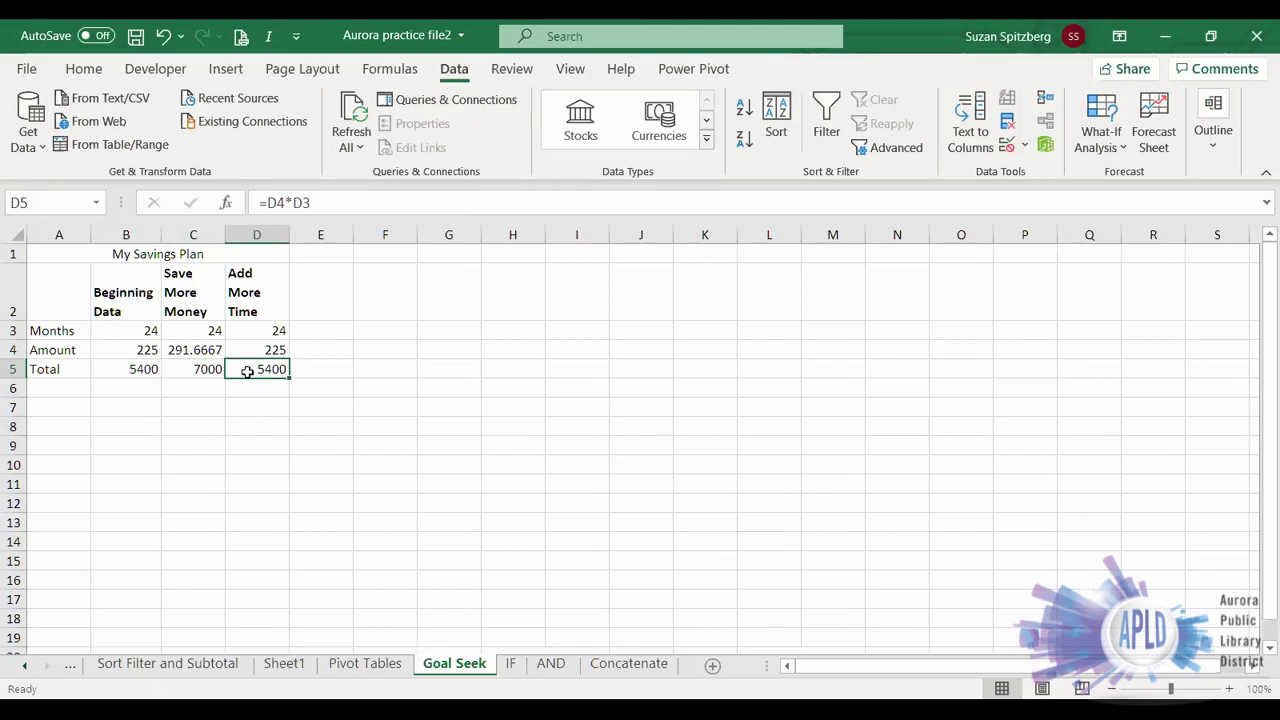
pyautogui.click(1110, 145)
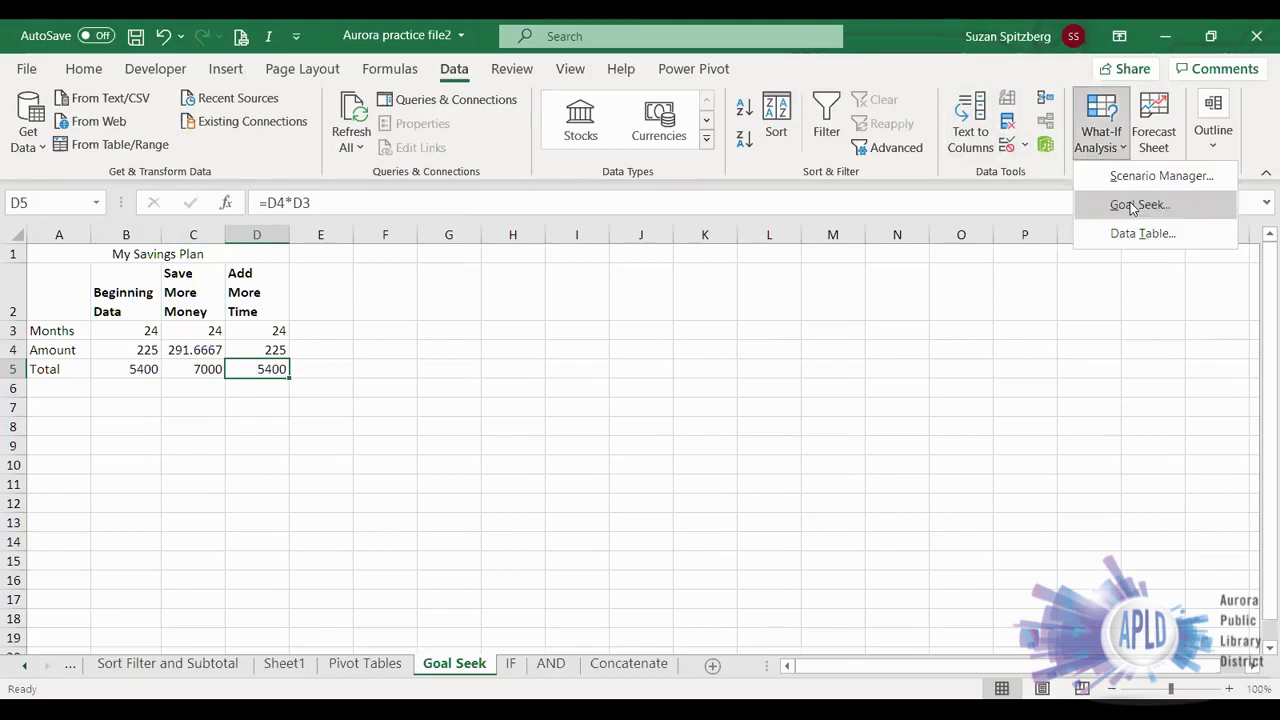
pyautogui.click(1137, 205)
pyautogui.click(561, 329)
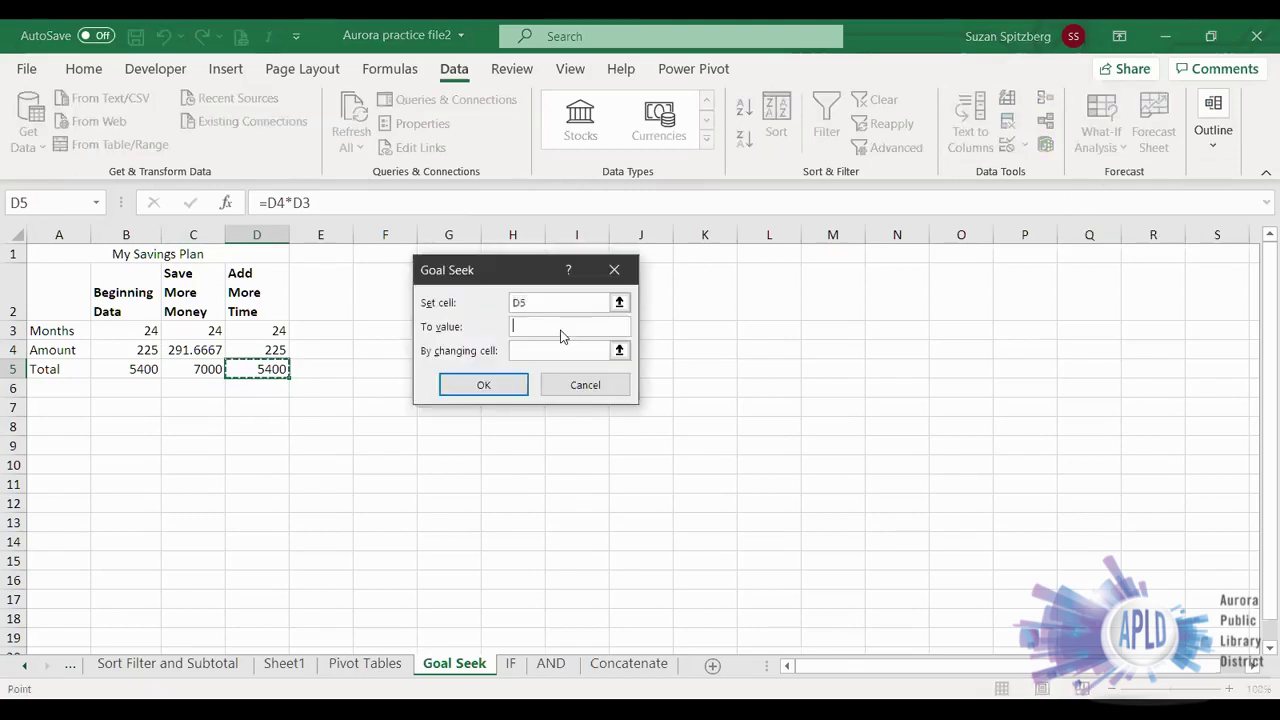
pyautogui.write('7000')
pyautogui.click(548, 349)
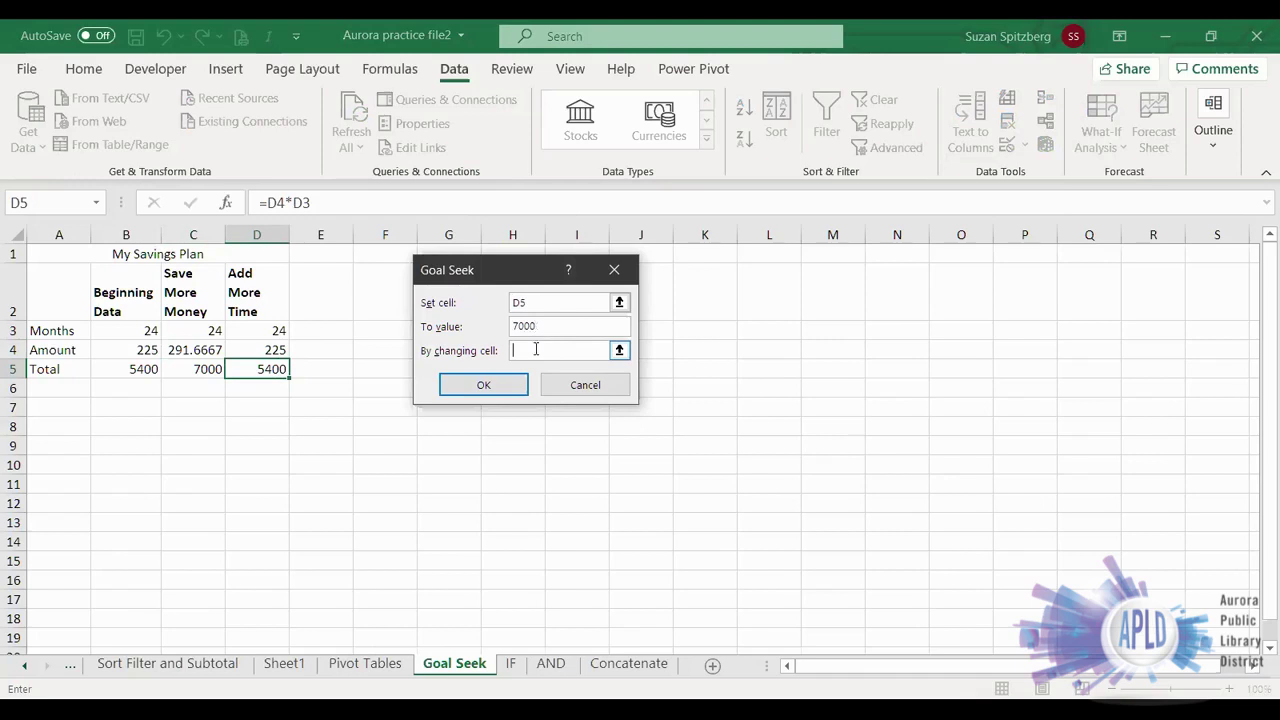
pyautogui.click(258, 331)
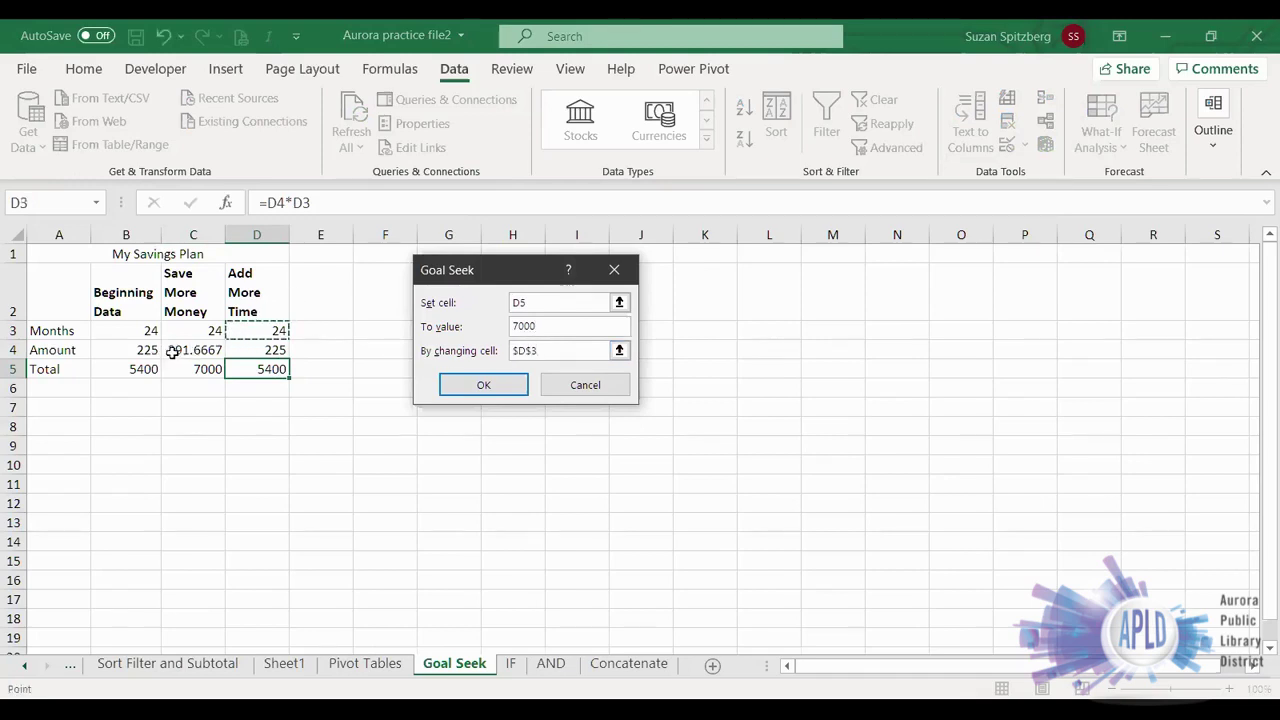
pyautogui.click(484, 386)
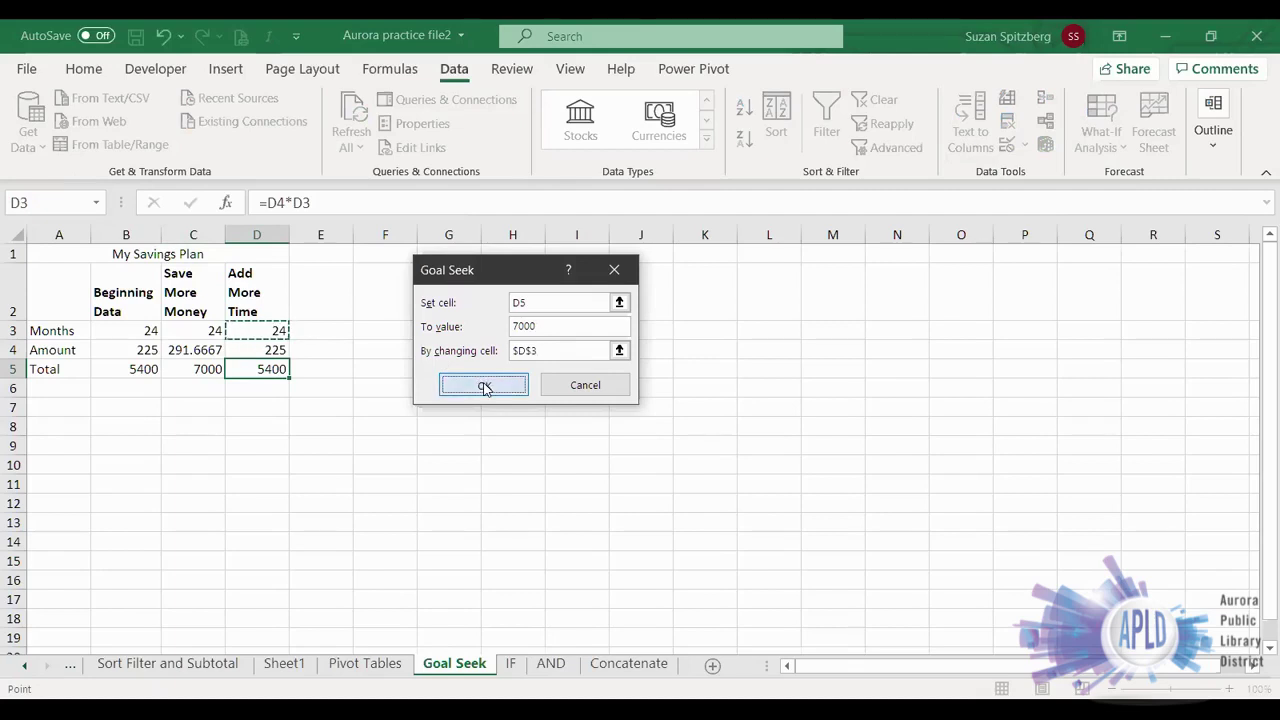
pyautogui.click(486, 384)
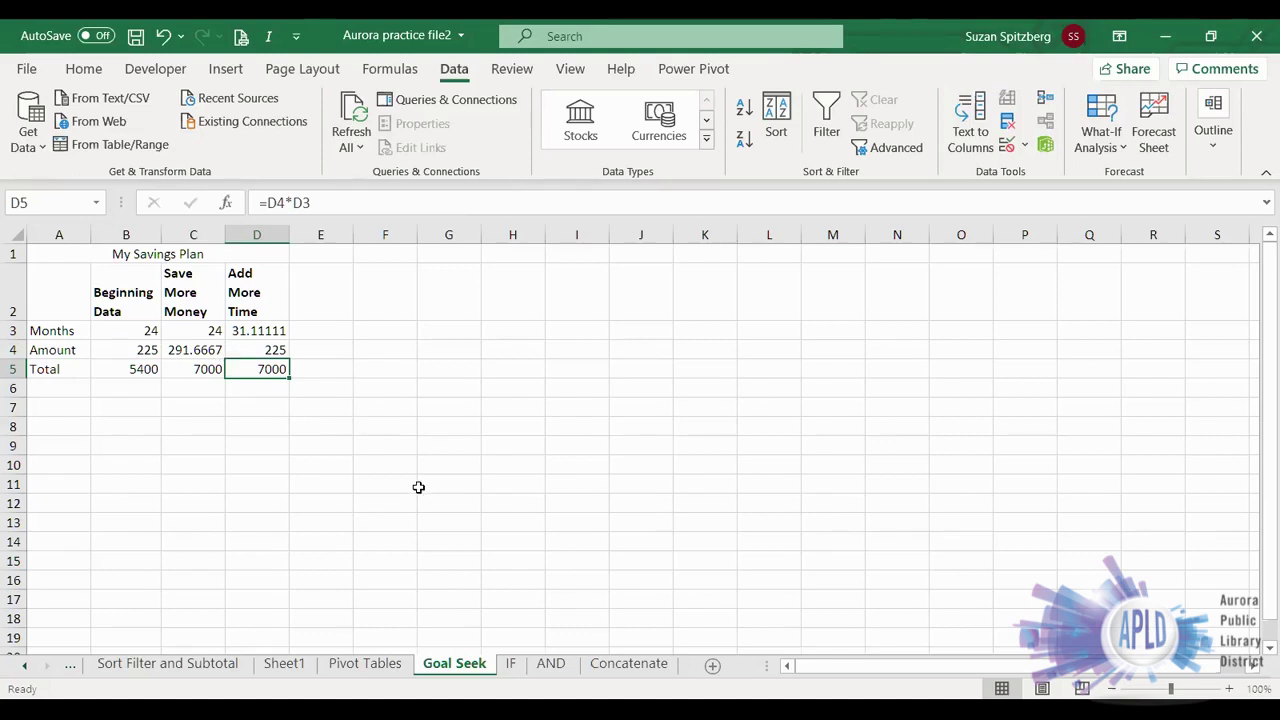
# Step: Switch to the IF worksheet and insert the IF function into the first Reorder? cell, D4
pyautogui.click(511, 665)
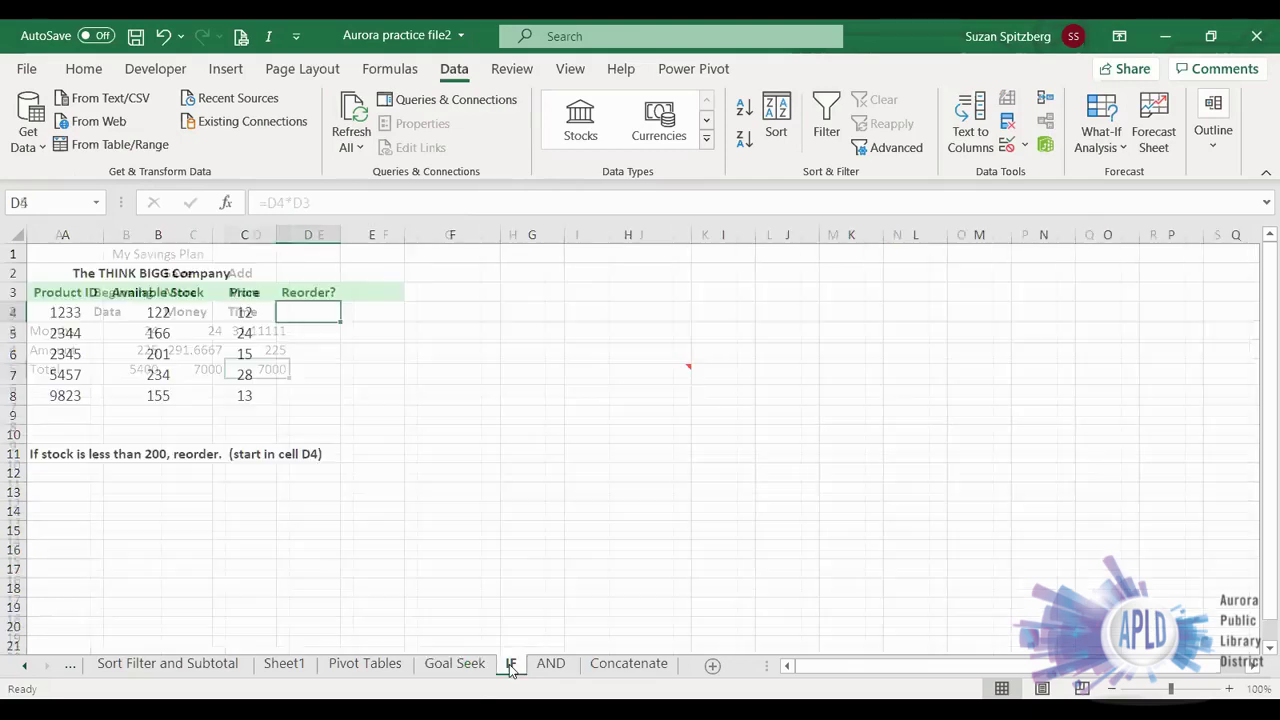
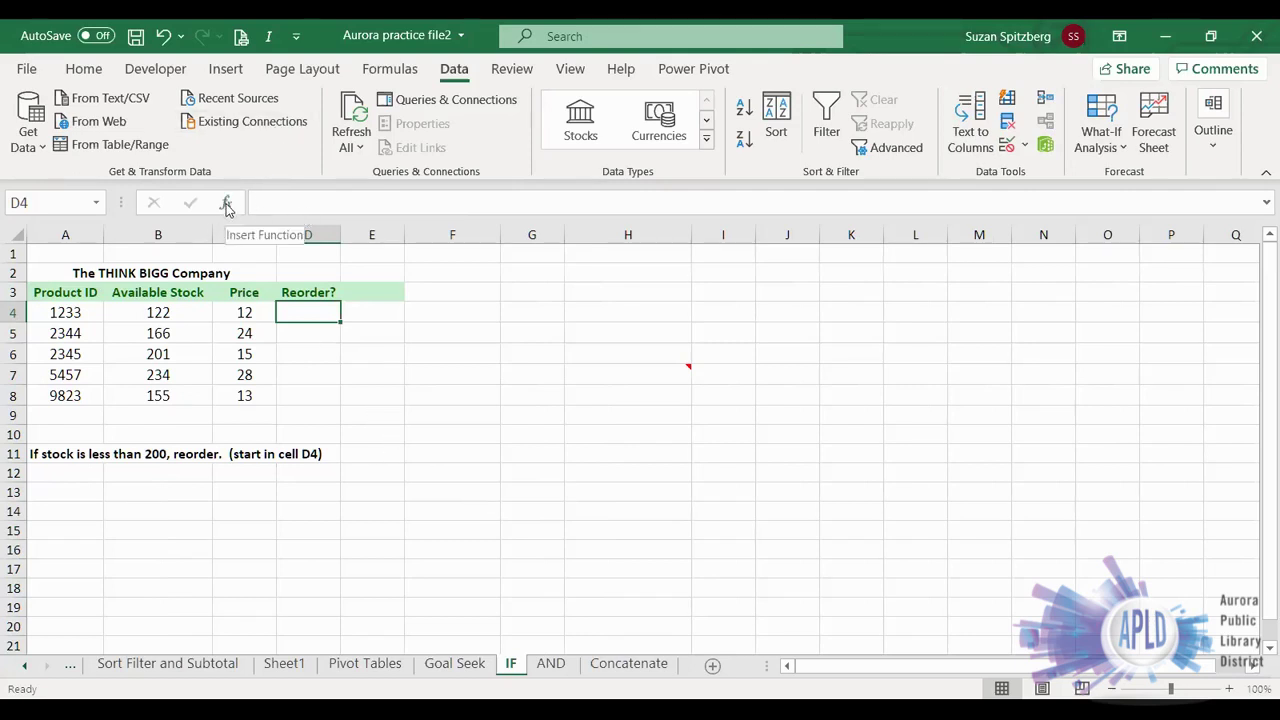
pyautogui.click(227, 206)
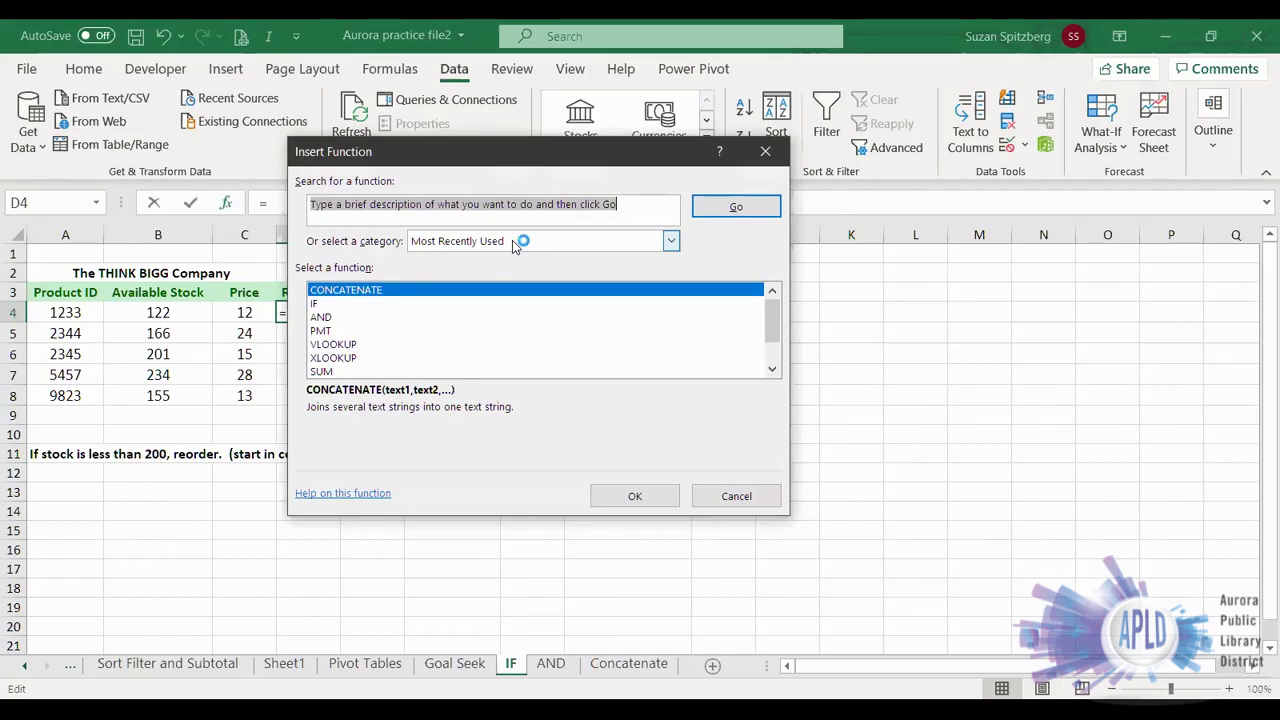
pyautogui.click(318, 304)
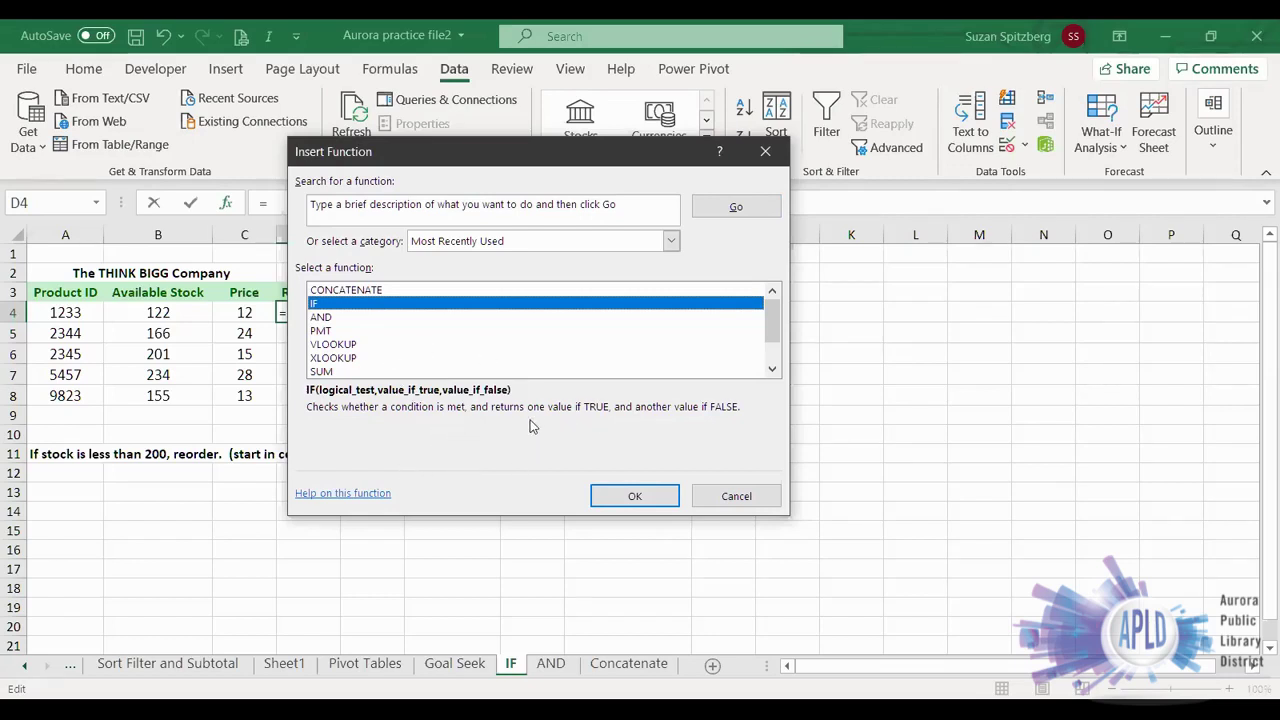
pyautogui.click(614, 499)
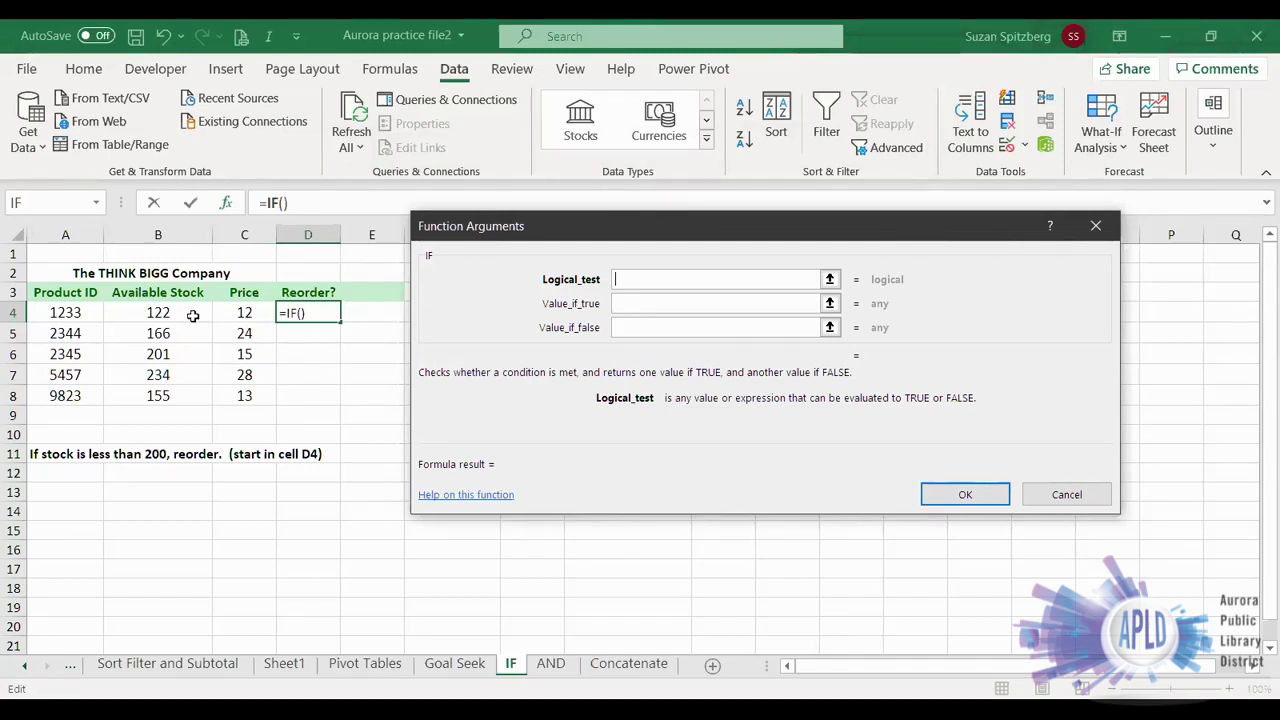
# Step: Set the IF function in D4 to test B4<200, returning "Reorder" if true and "" if false, and copy it down to D8
pyautogui.click(155, 312)
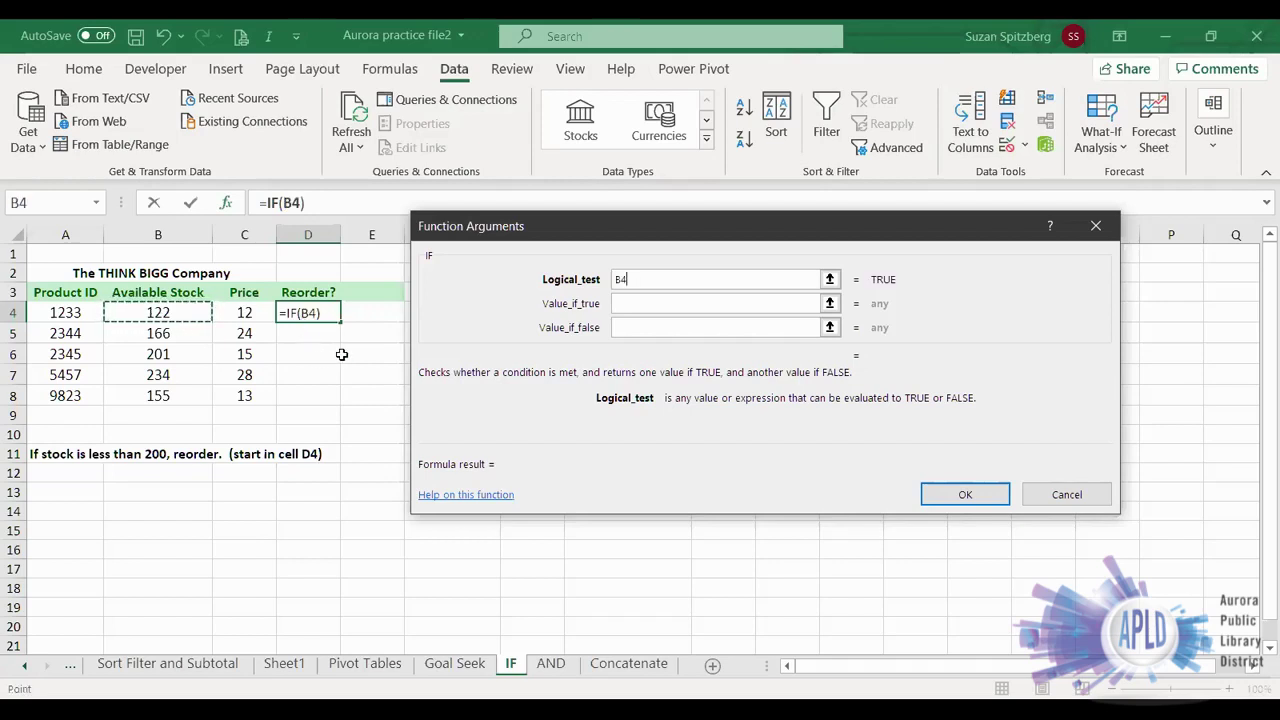
pyautogui.write('<')
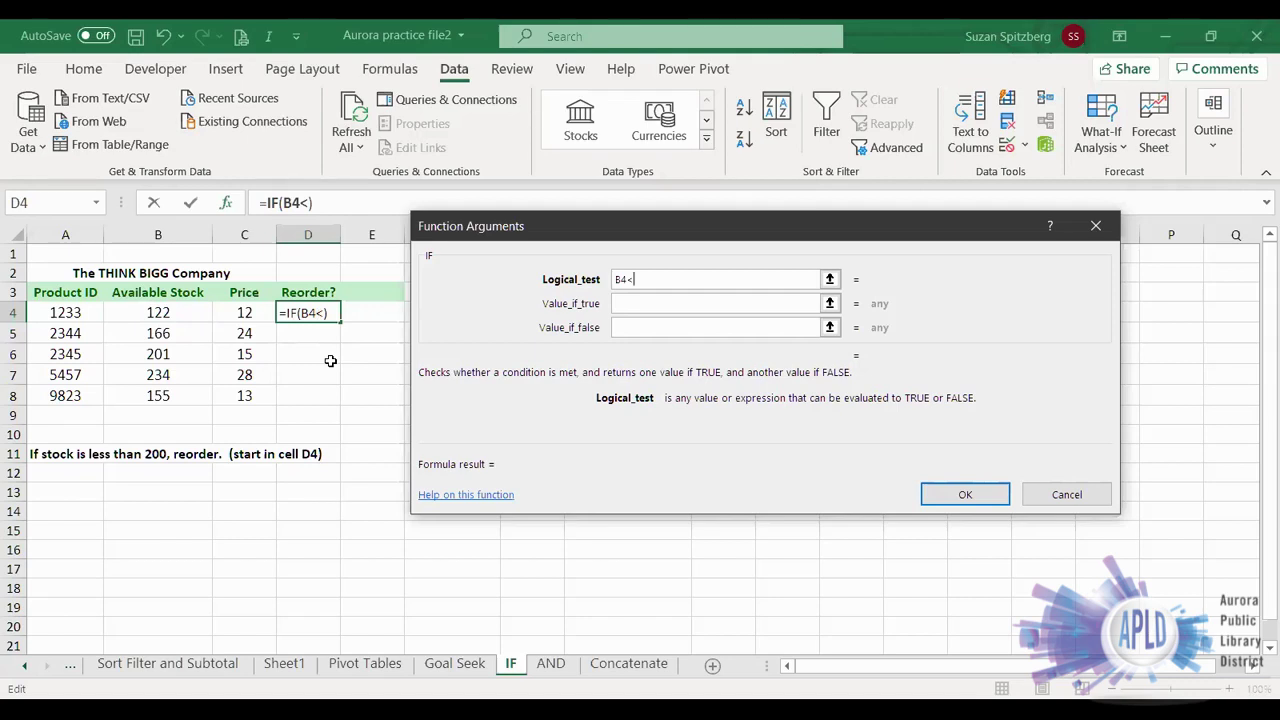
pyautogui.write('200')
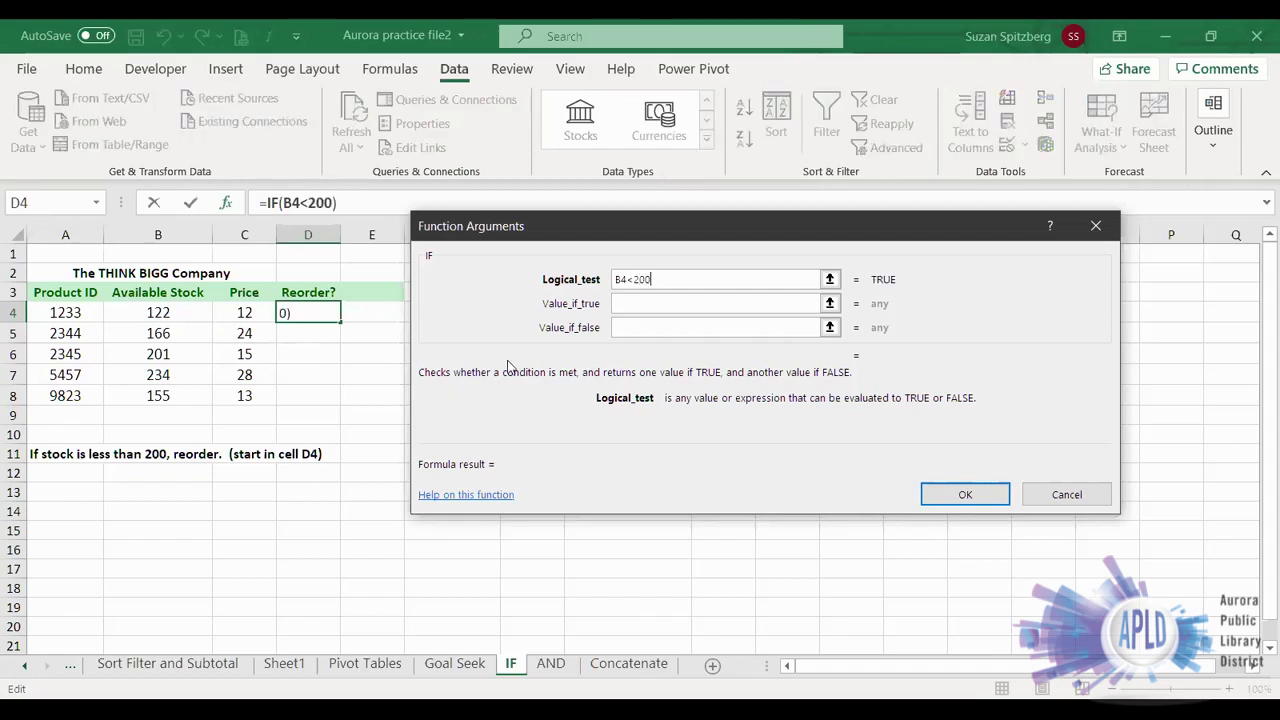
pyautogui.click(630, 306)
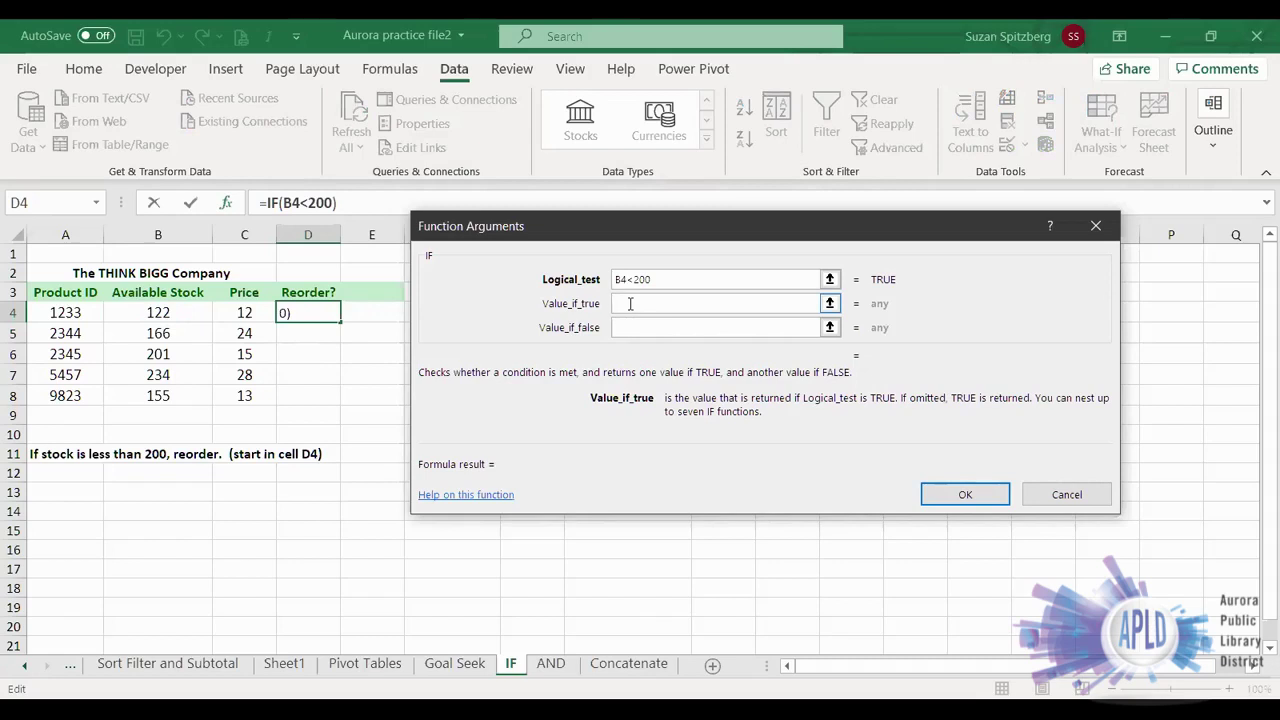
pyautogui.write('Reorder')
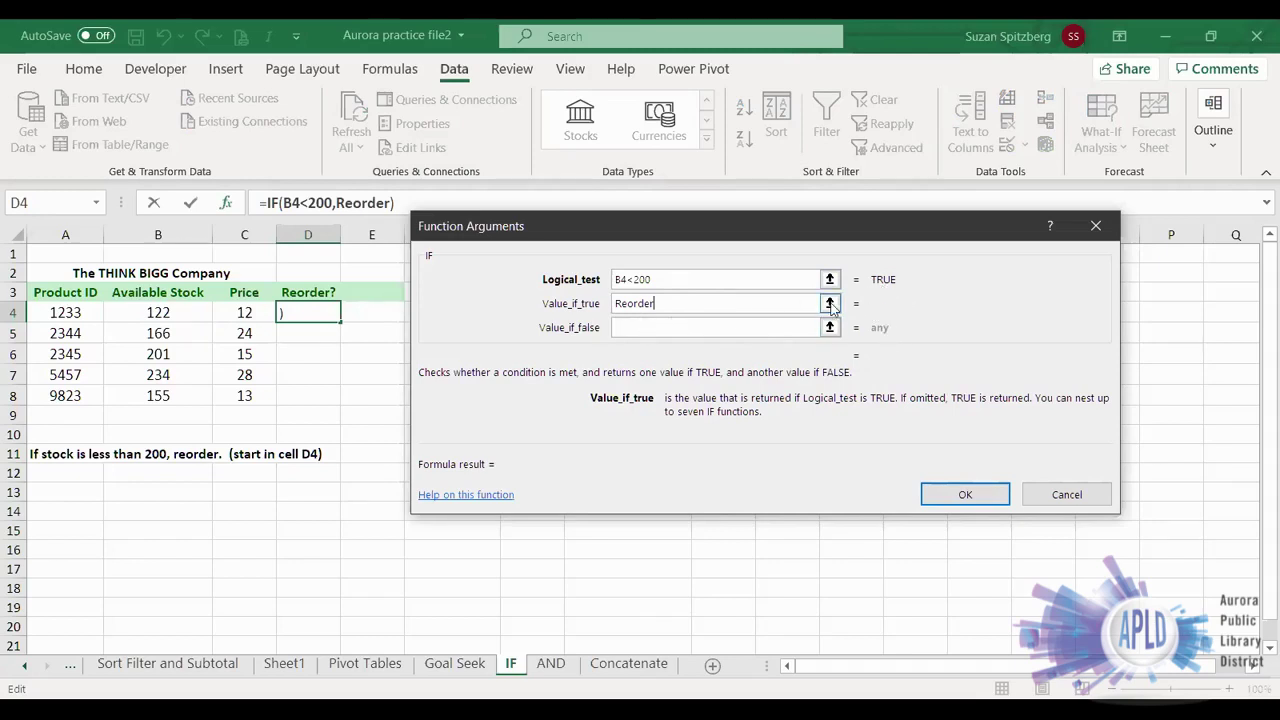
pyautogui.click(643, 326)
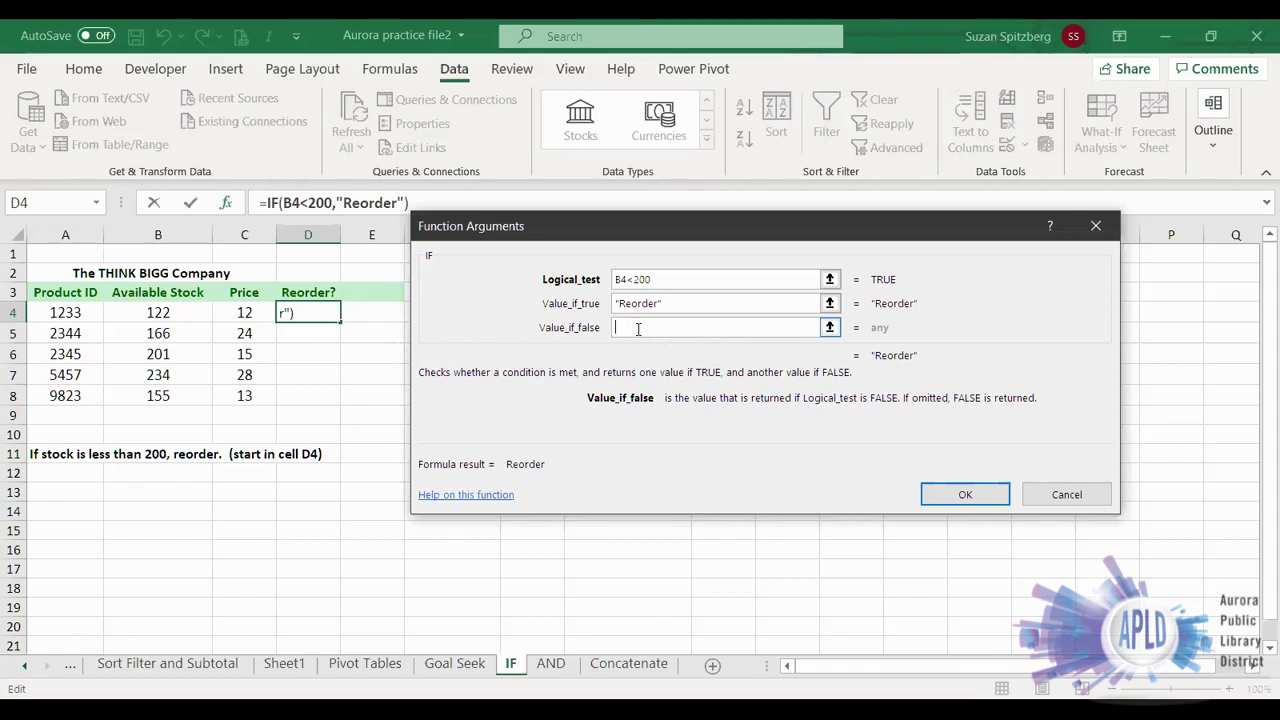
pyautogui.write('""')
pyautogui.click(965, 496)
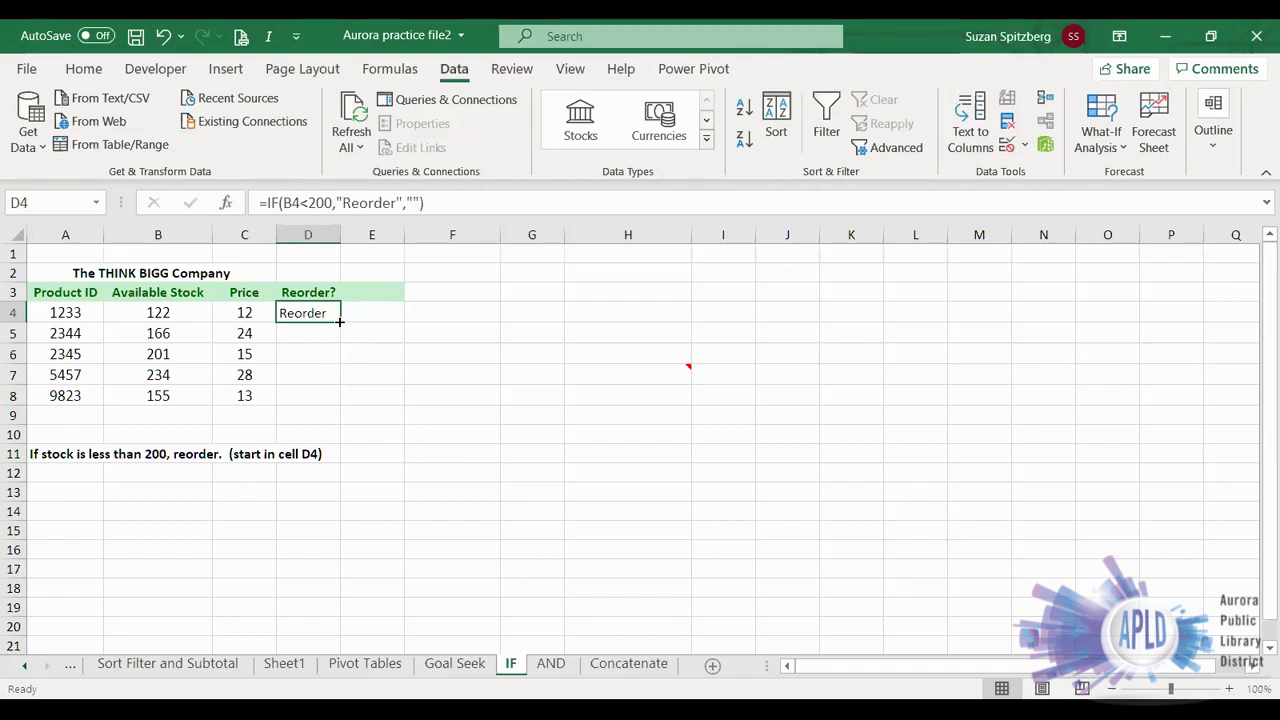
pyautogui.moveTo(339, 321); pyautogui.dragTo(340, 403)
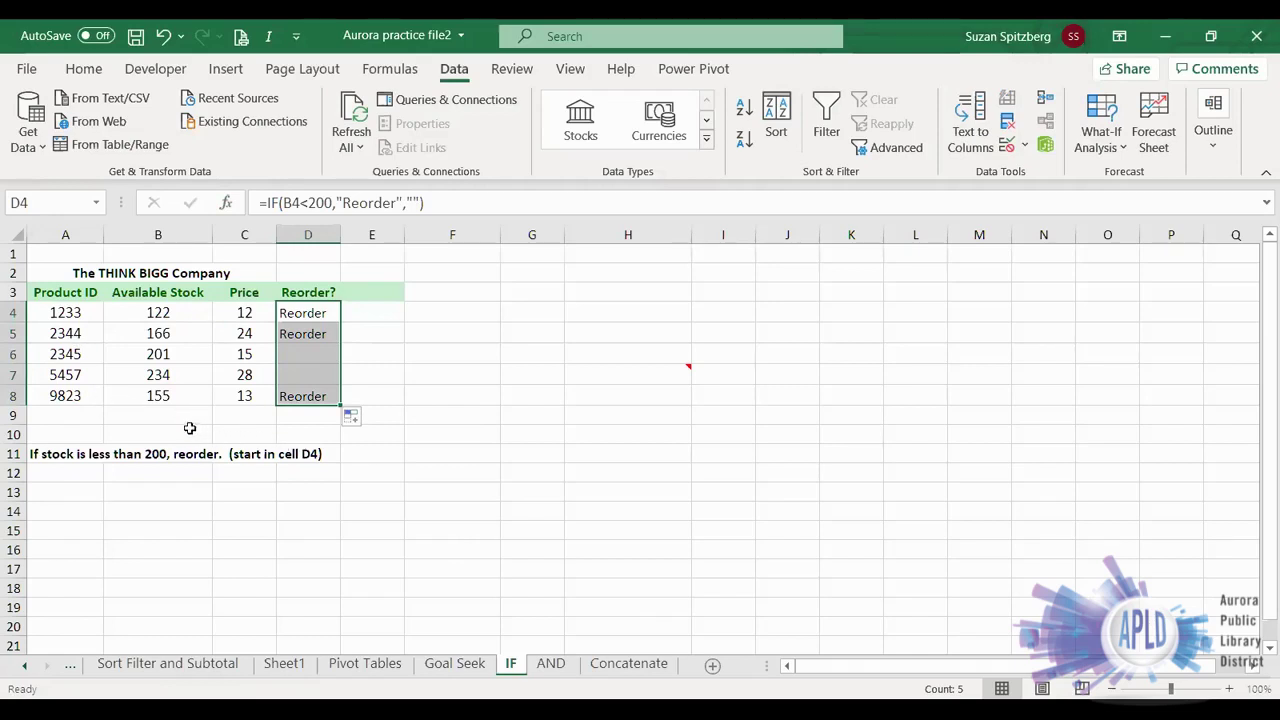
# Step: Test the reorder formula by changing the available stock to 55 in B7 and 201 in B4
pyautogui.click(172, 376)
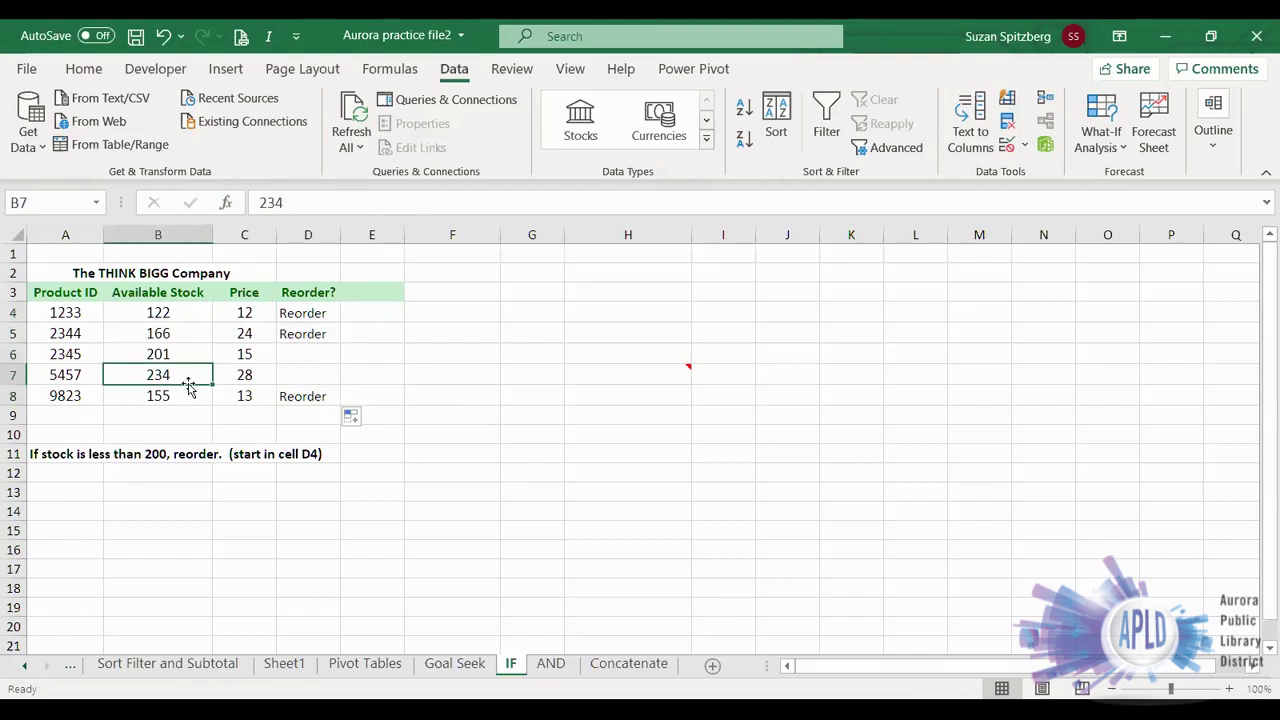
pyautogui.write('55')
pyautogui.press('Return')
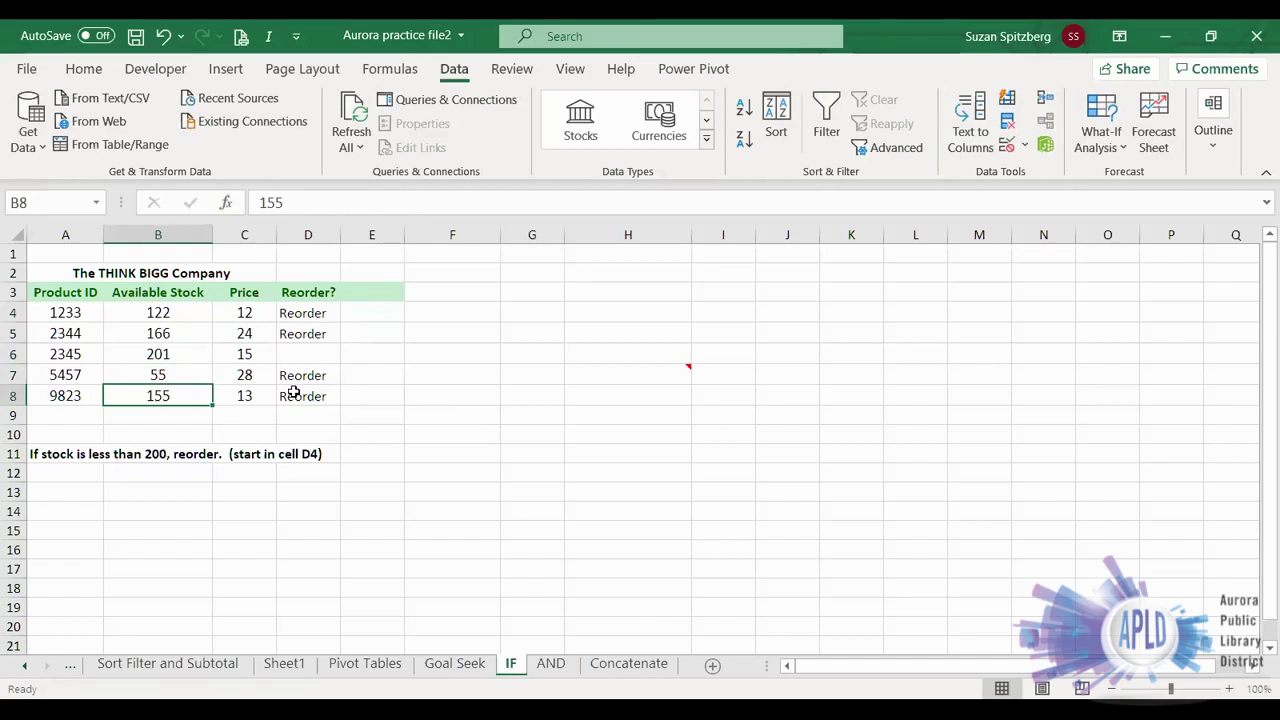
pyautogui.click(162, 313)
pyautogui.write('20')
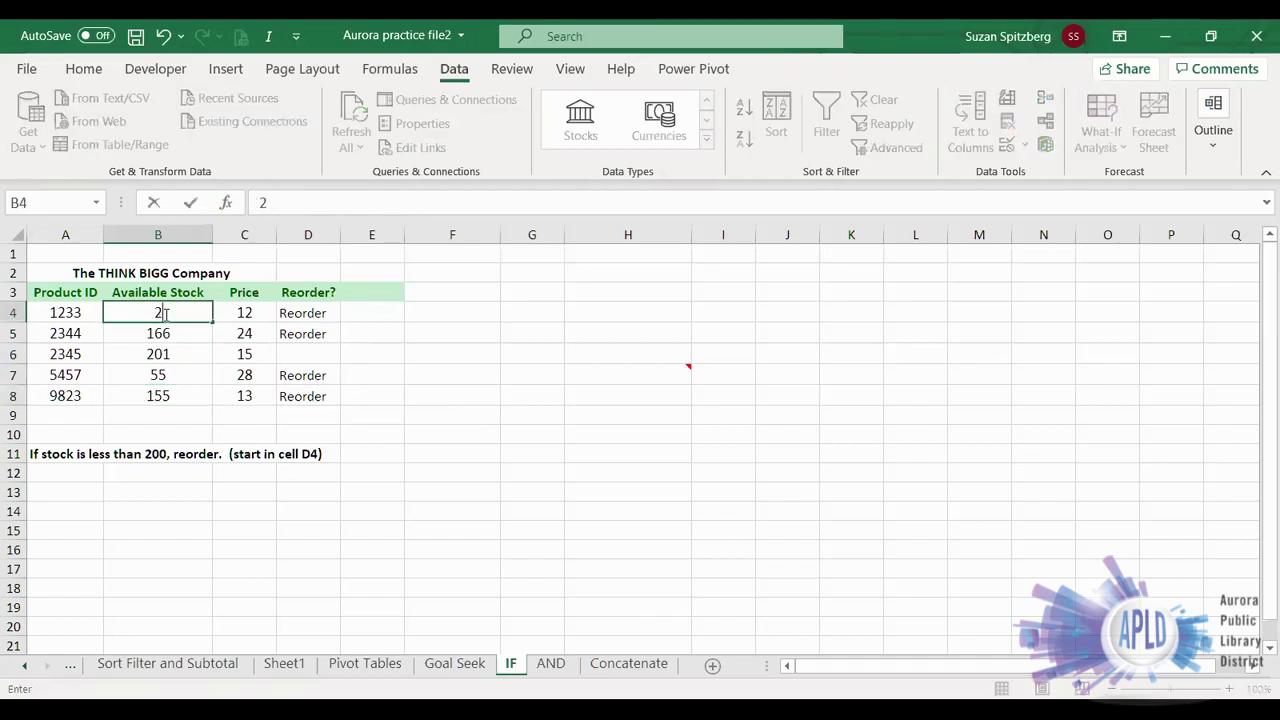
pyautogui.write('1')
pyautogui.press('Return')
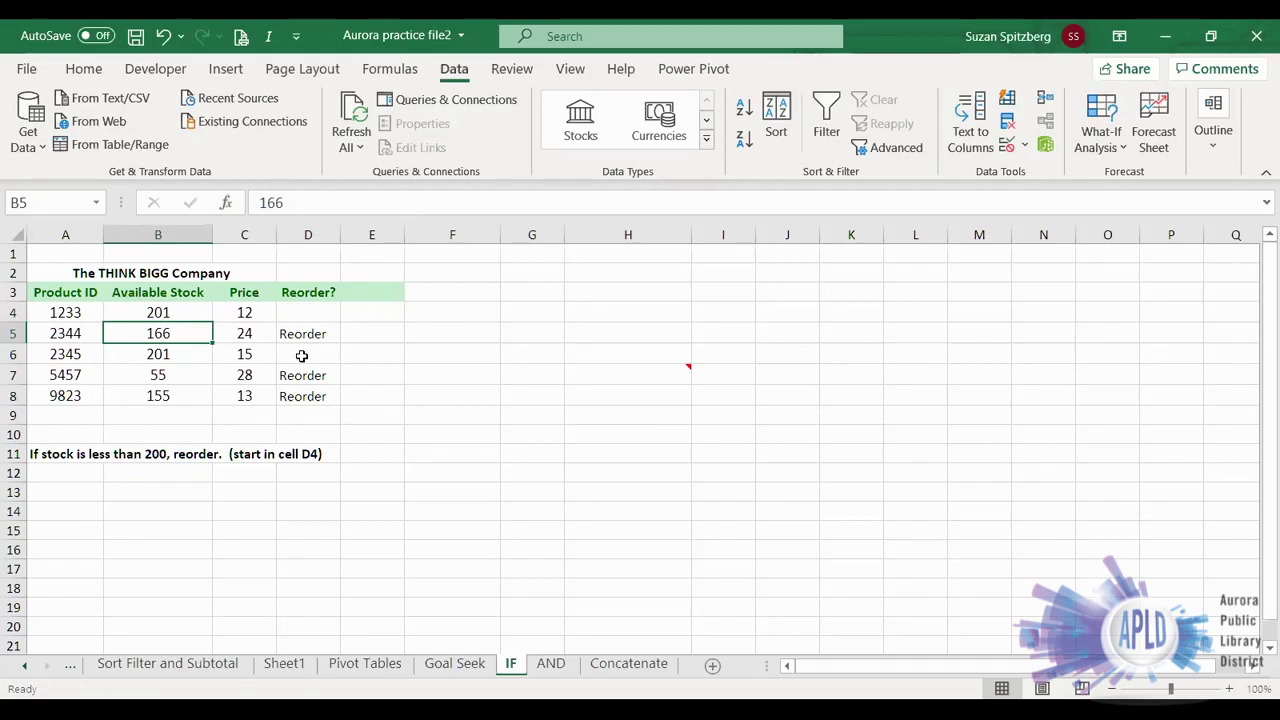
# Step: Switch to the AND worksheet and insert the AND function into G2, under the movies question
pyautogui.click(547, 664)
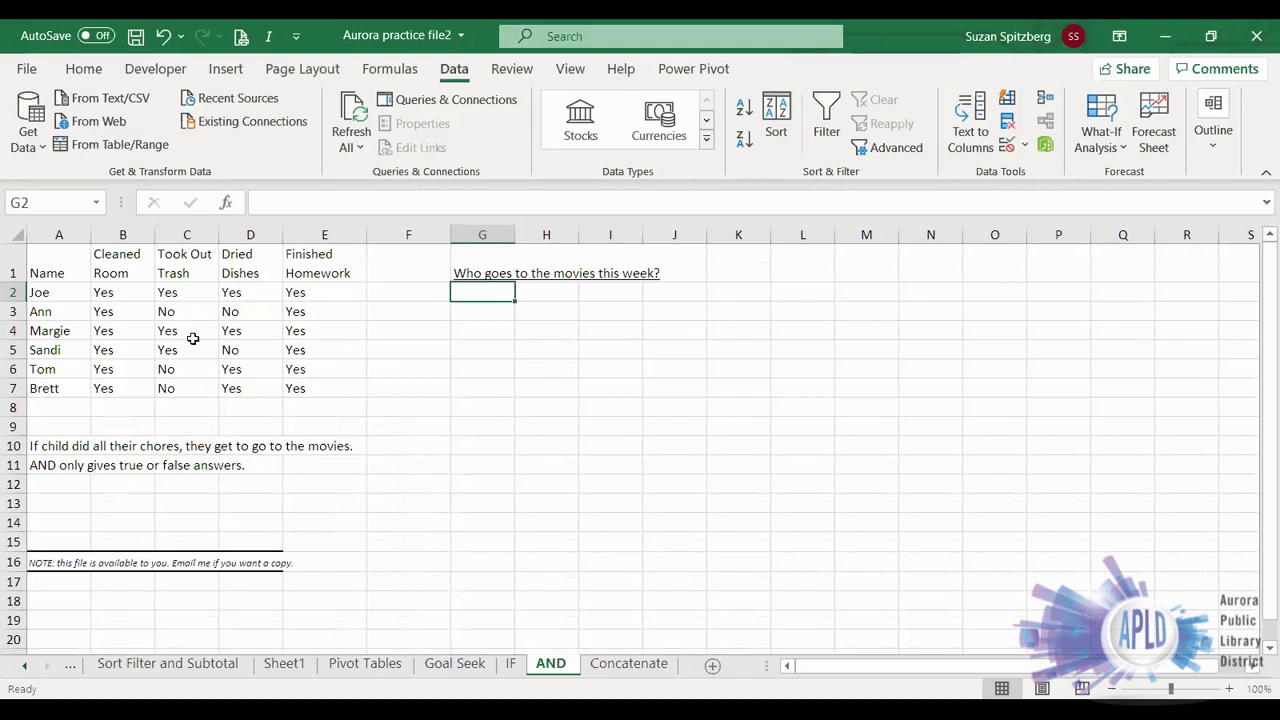
pyautogui.click(230, 204)
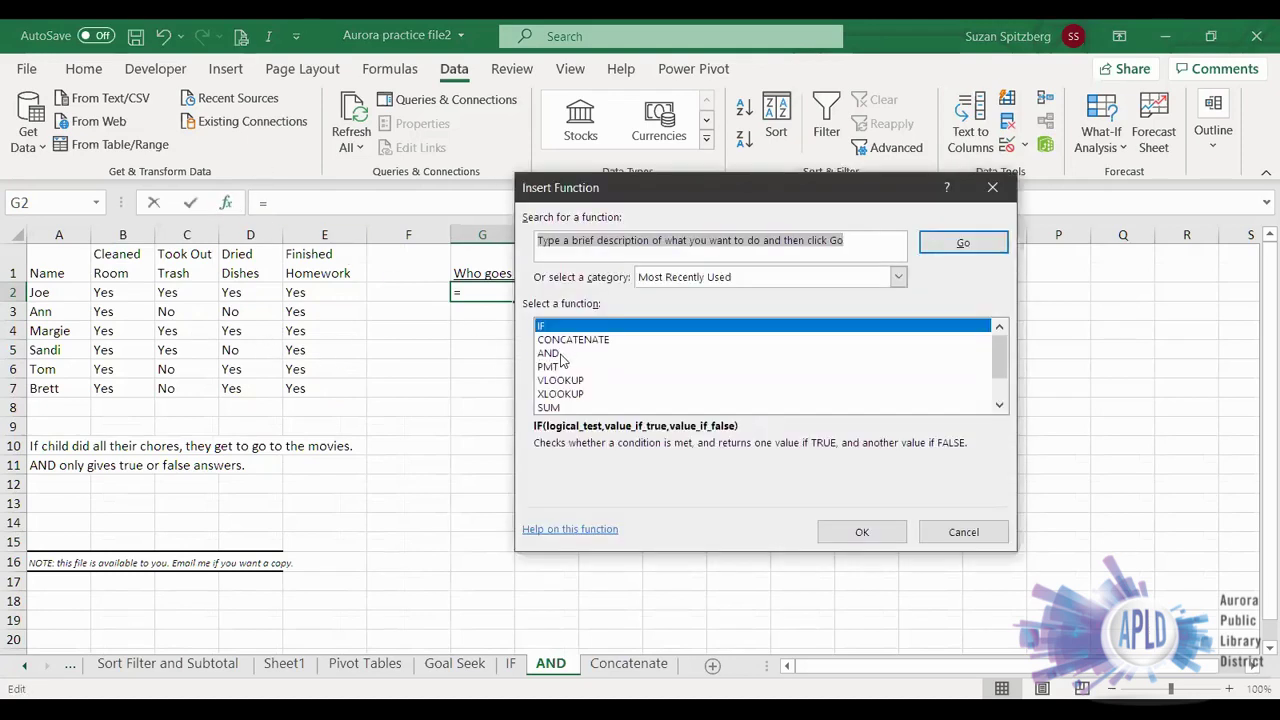
pyautogui.click(556, 356)
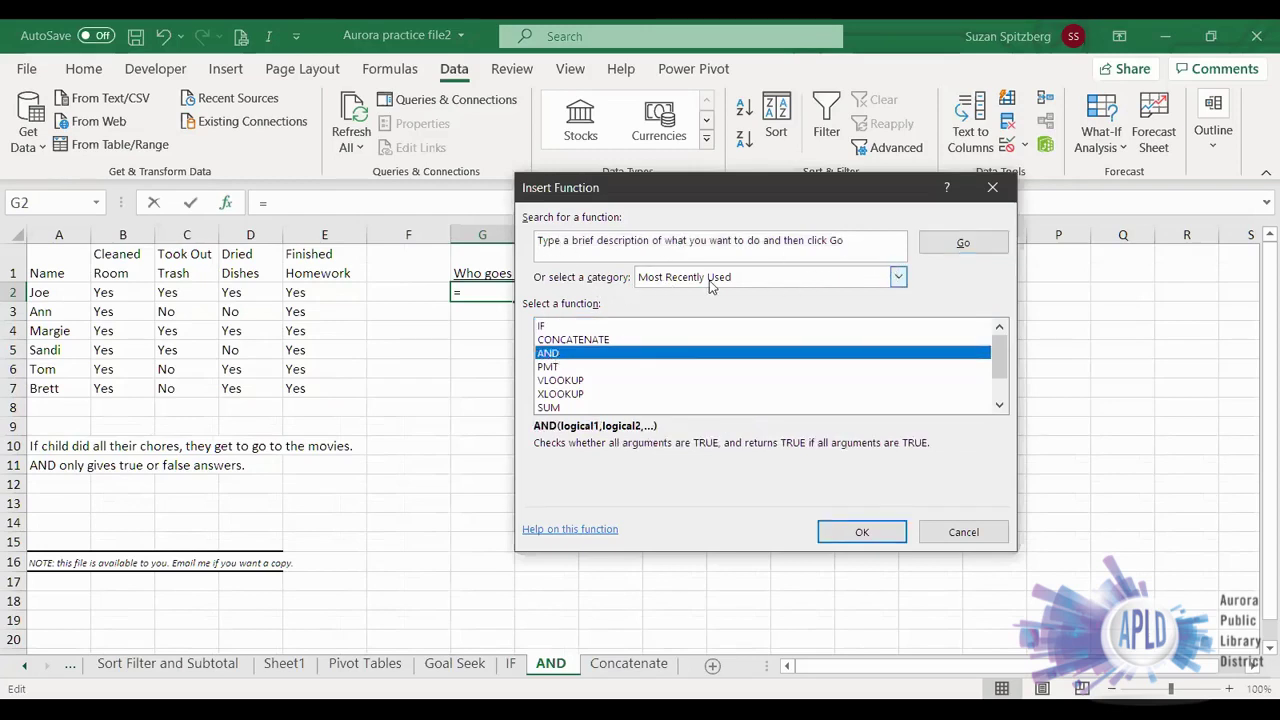
pyautogui.click(897, 280)
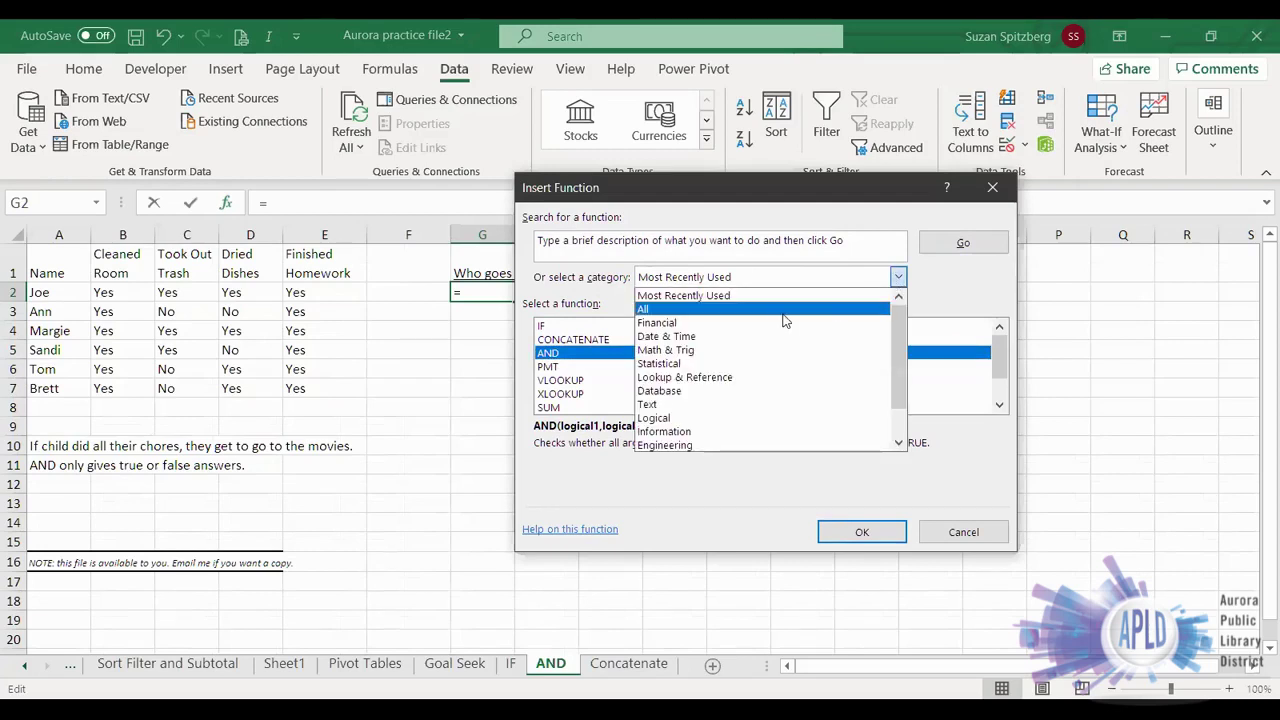
pyautogui.click(827, 294)
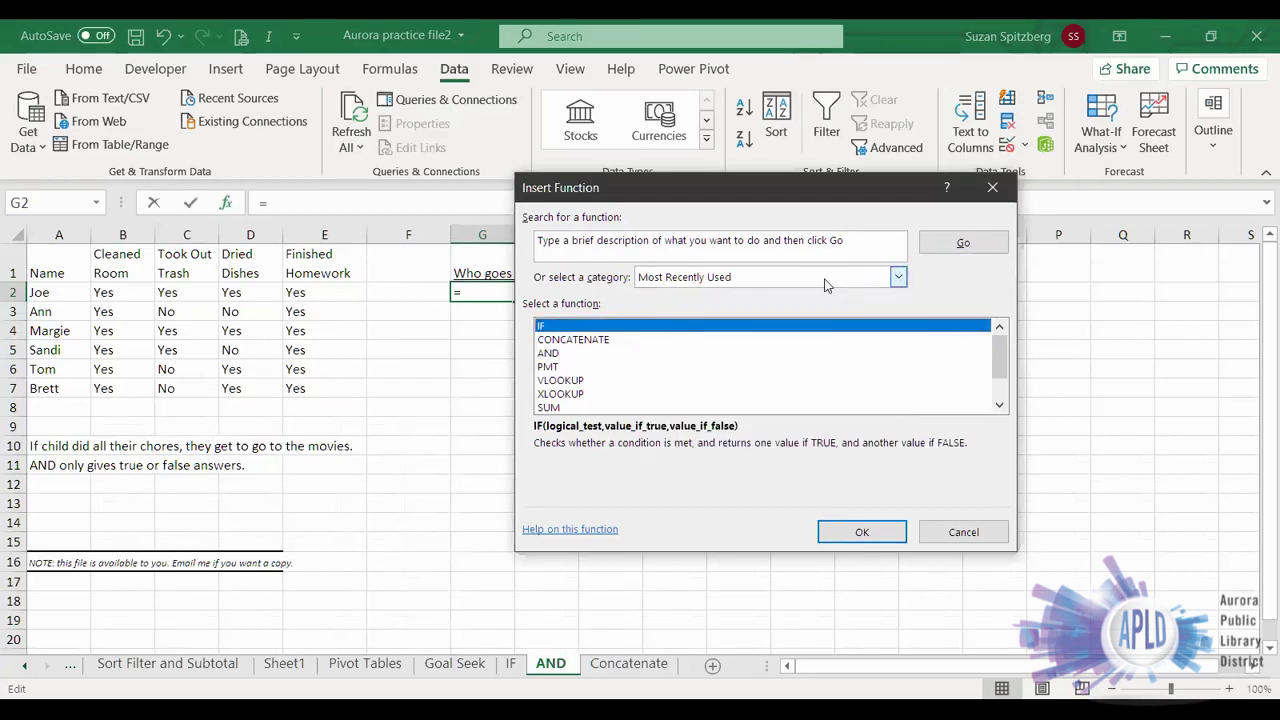
pyautogui.click(548, 353)
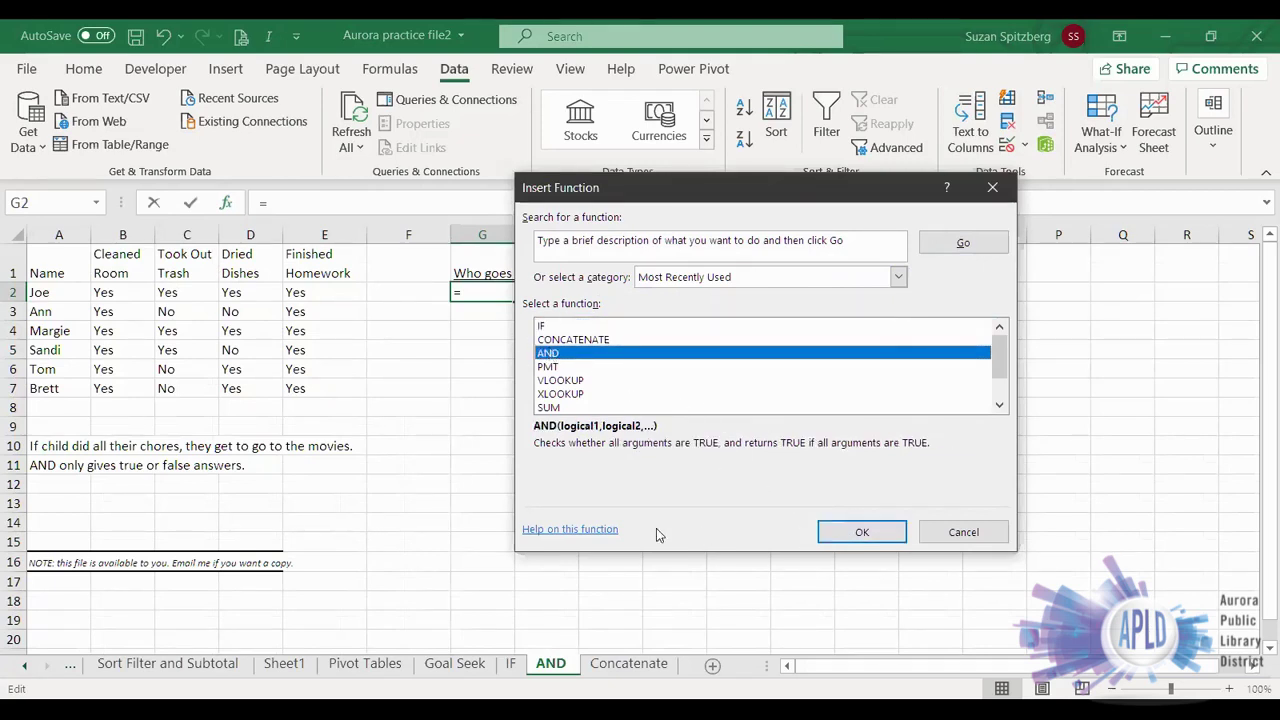
pyautogui.click(845, 535)
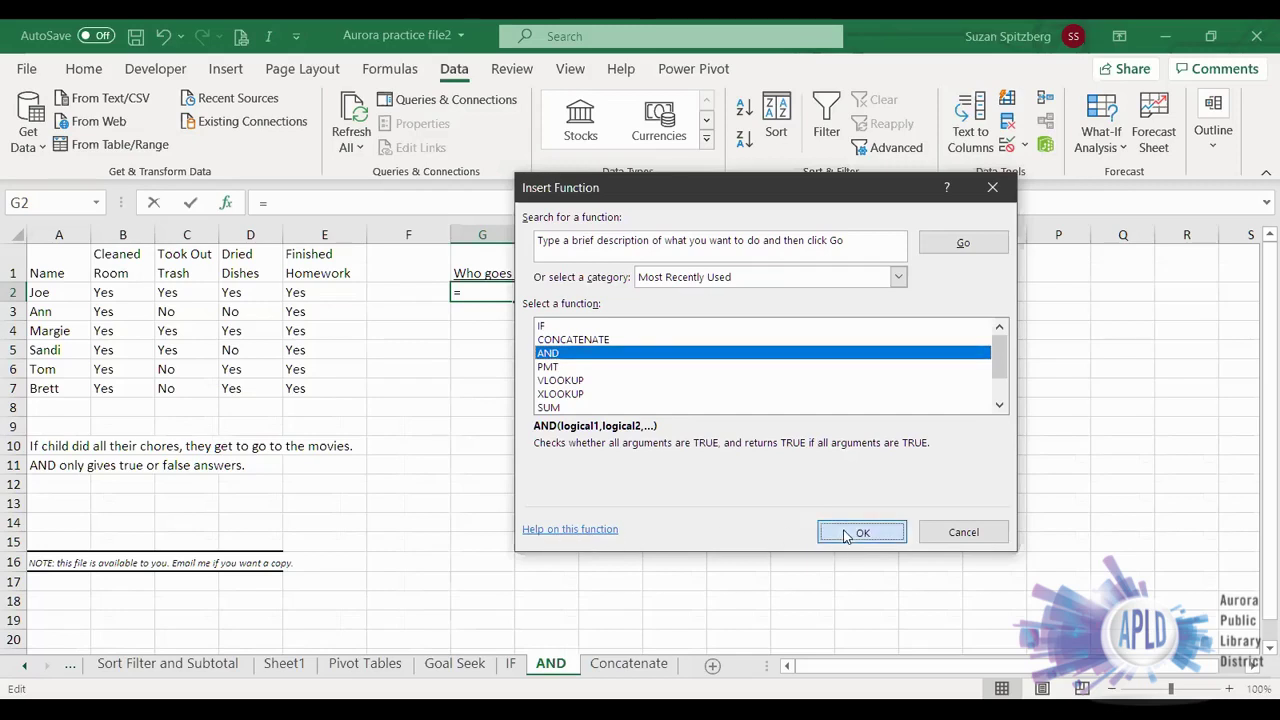
# Step: Set the AND function's first condition to B2="yes" for the Cleaned Room column
pyautogui.click(109, 291)
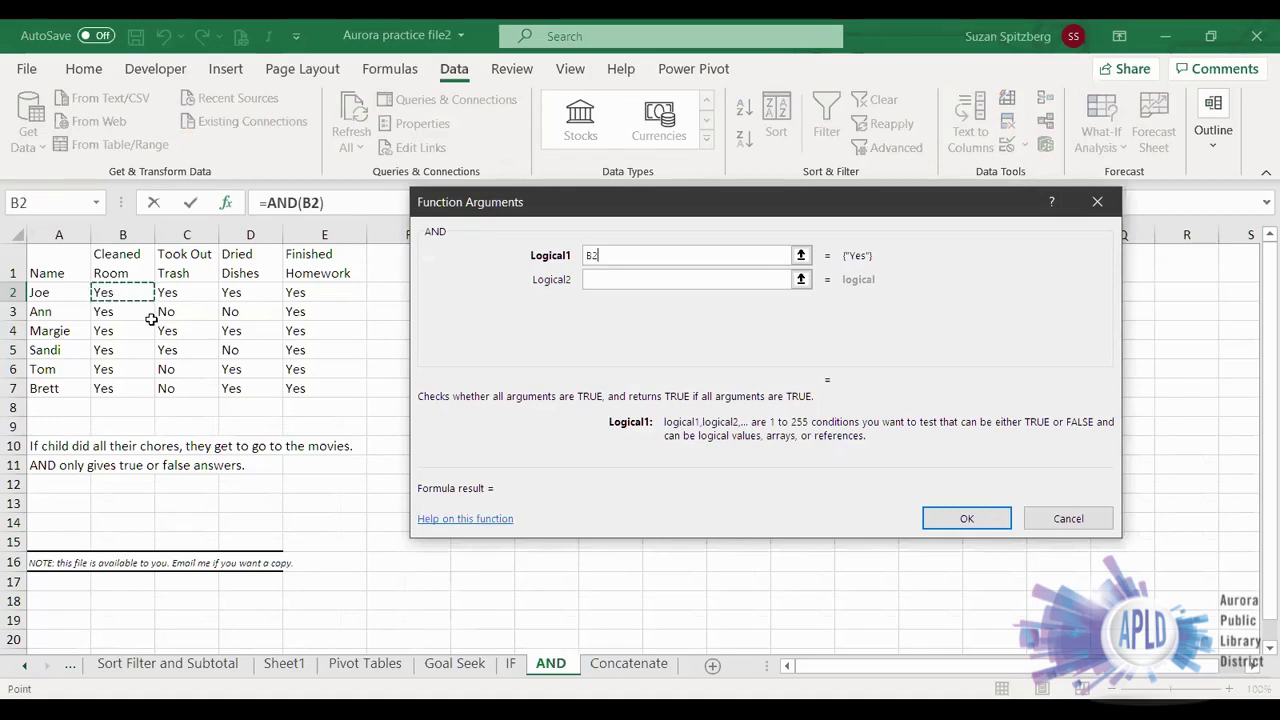
pyautogui.write('+')
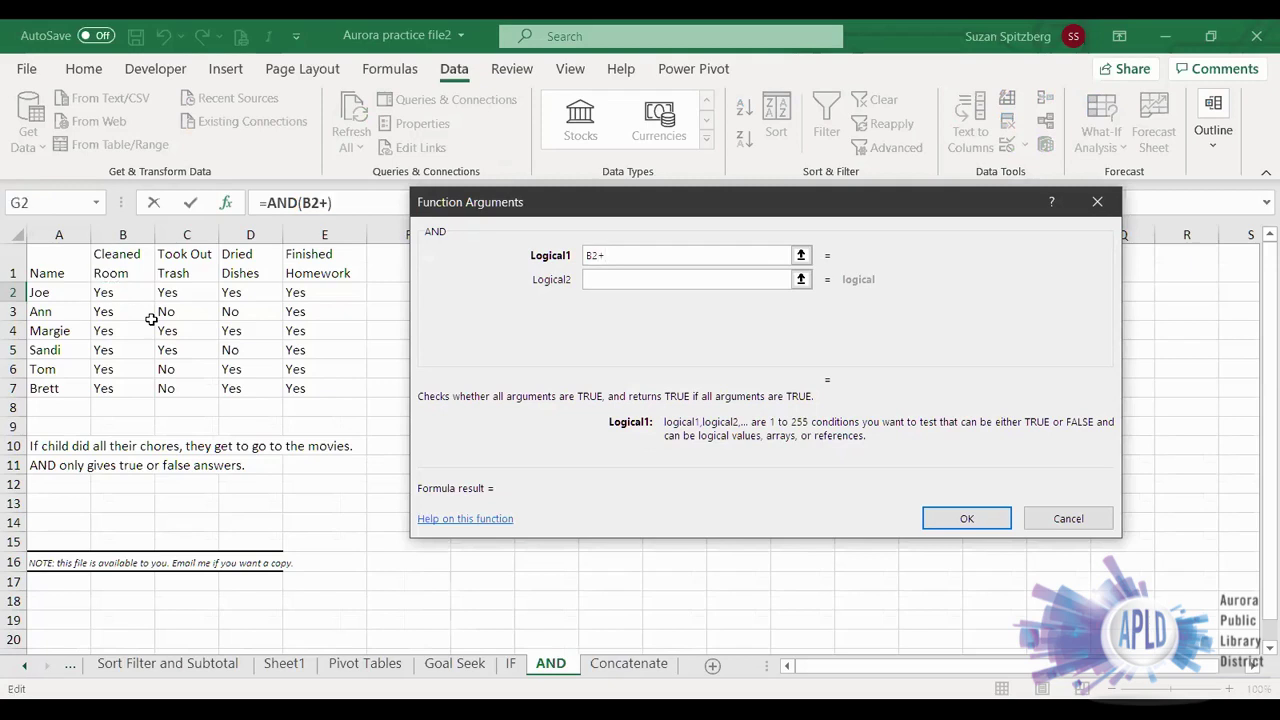
pyautogui.write('ye')
pyautogui.press('BackSpace')
pyautogui.press('BackSpace')
pyautogui.press('BackSpace')
pyautogui.press('BackSpace')
pyautogui.write('=yes')
pyautogui.click(607, 280)
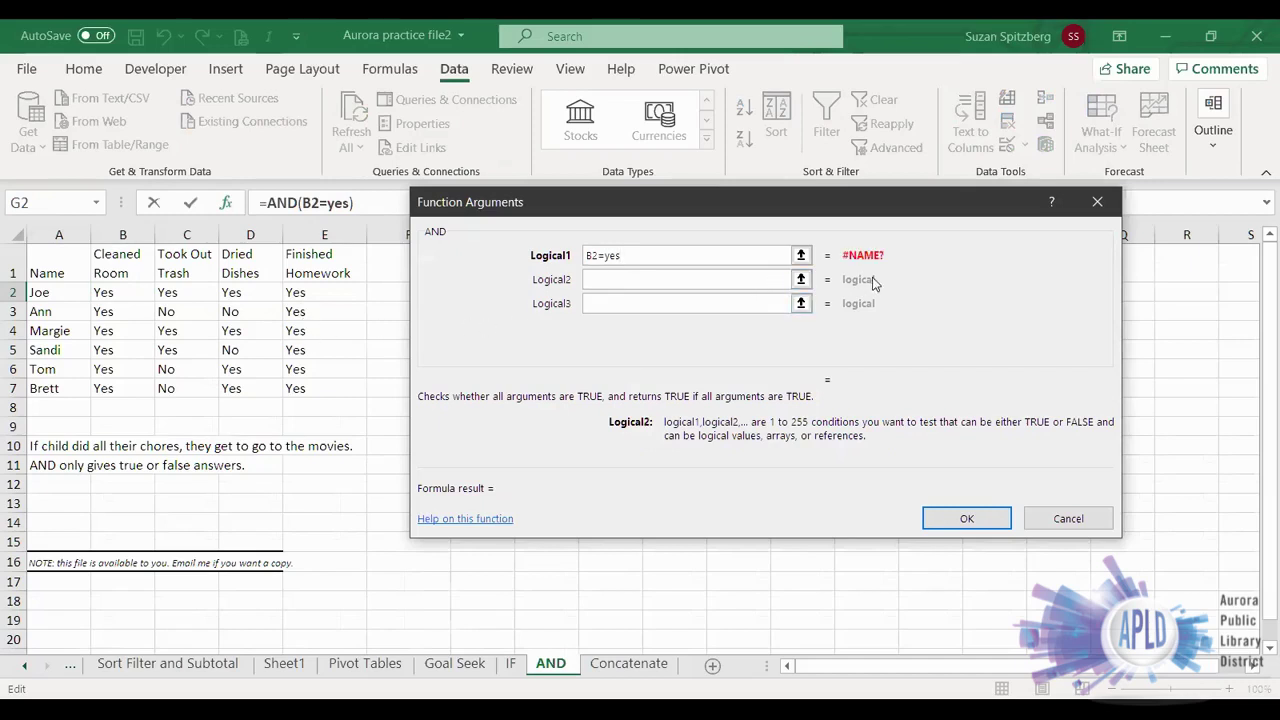
pyautogui.click(613, 258)
pyautogui.click(645, 298)
pyautogui.write('"')
pyautogui.click(643, 255)
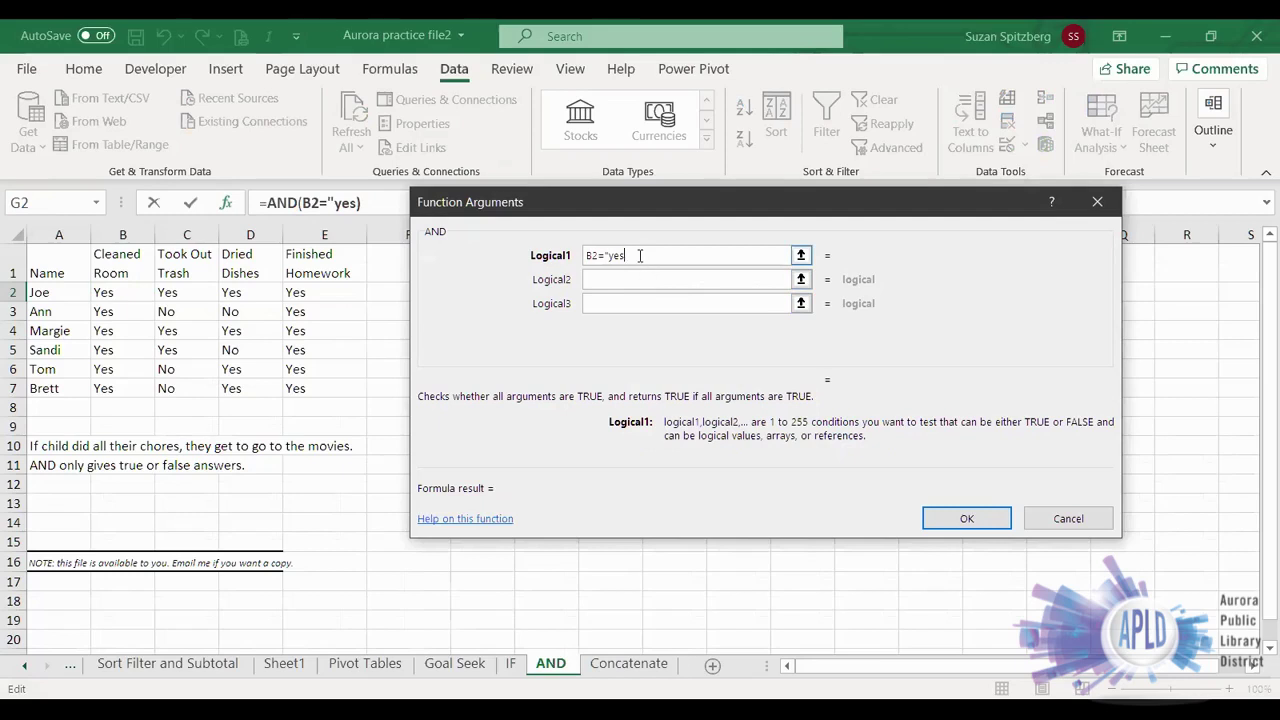
pyautogui.write('"')
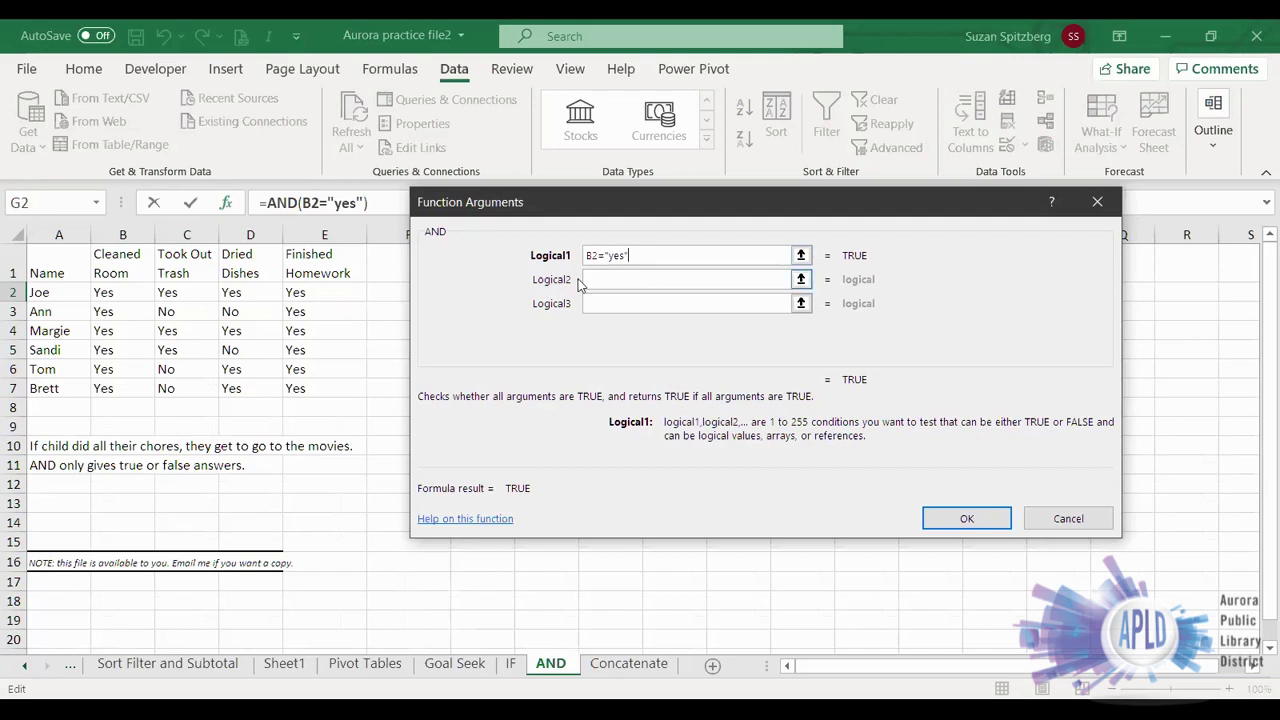
# Step: Set the AND function's second condition to C2="yes" and its third condition to D2="yes"
pyautogui.click(620, 280)
pyautogui.click(182, 292)
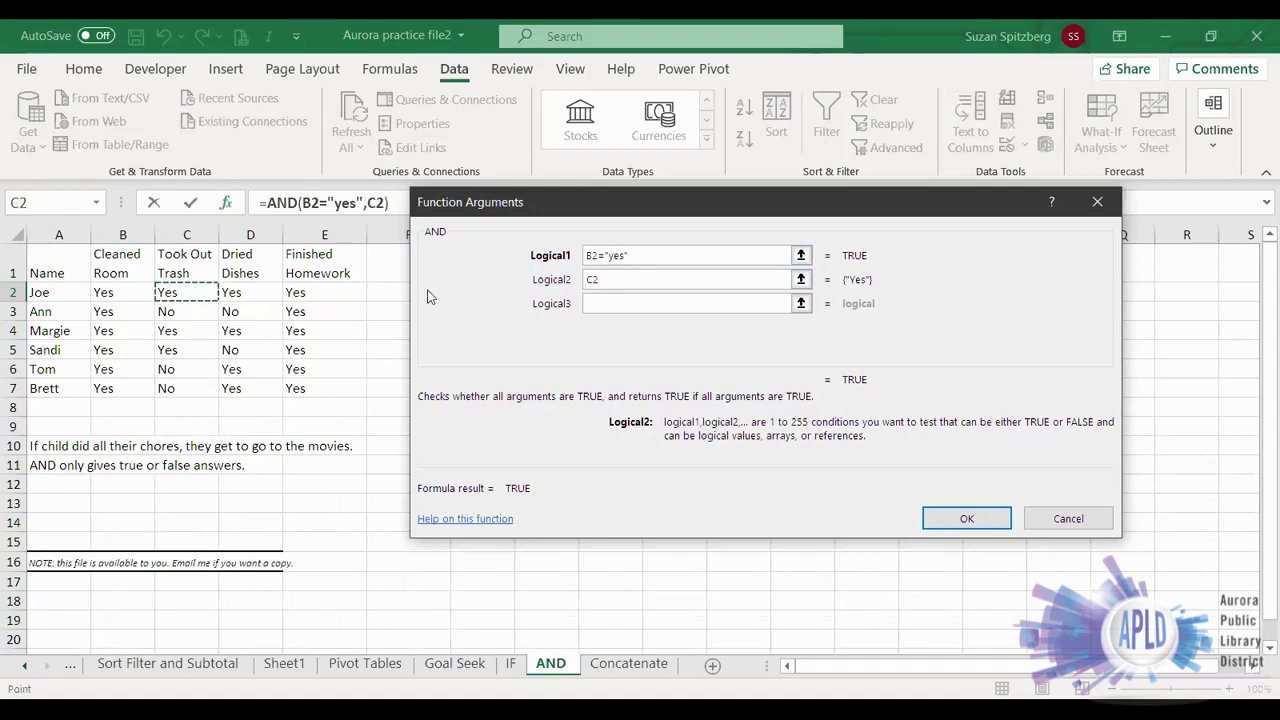
pyautogui.write('=')
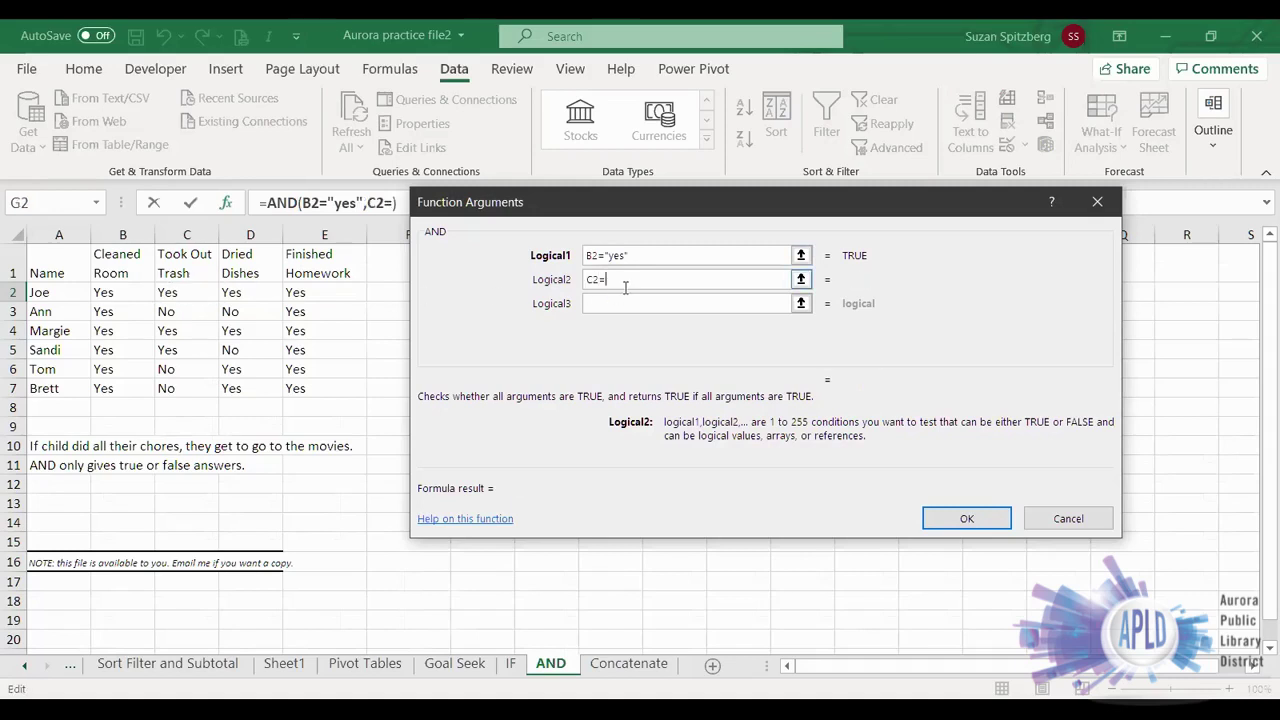
pyautogui.write('"yes"')
pyautogui.click(614, 302)
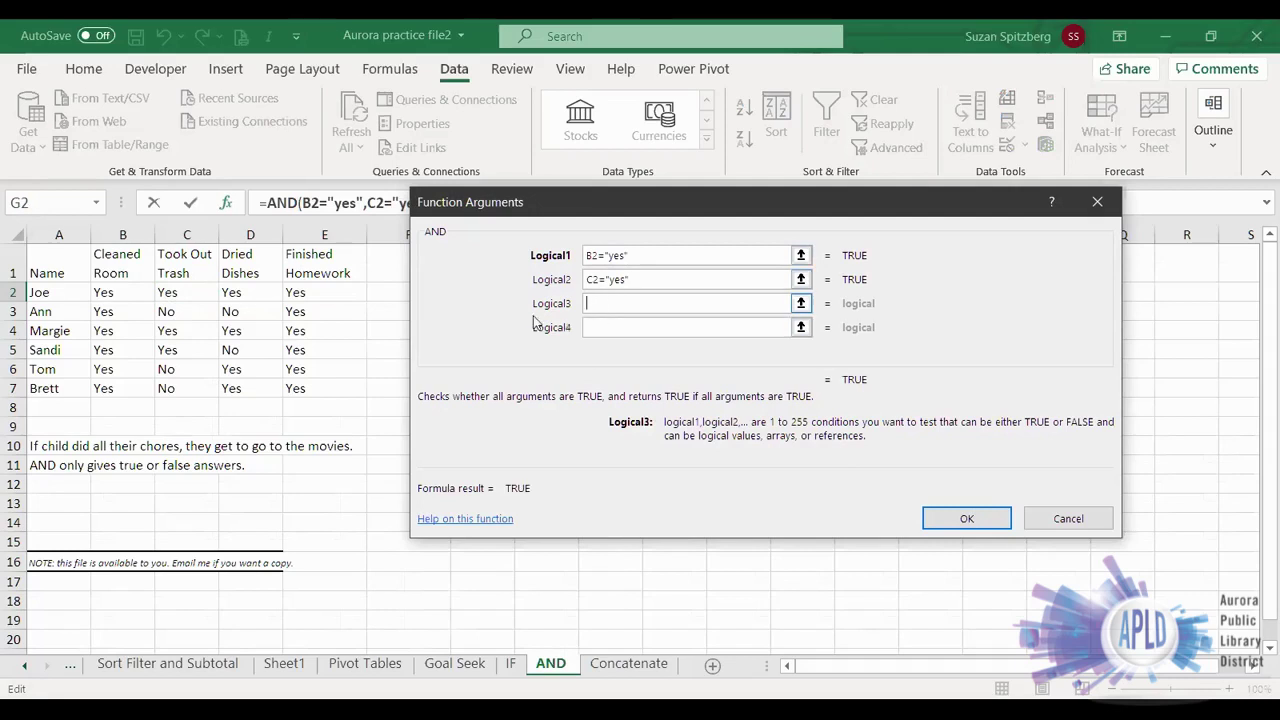
pyautogui.click(256, 293)
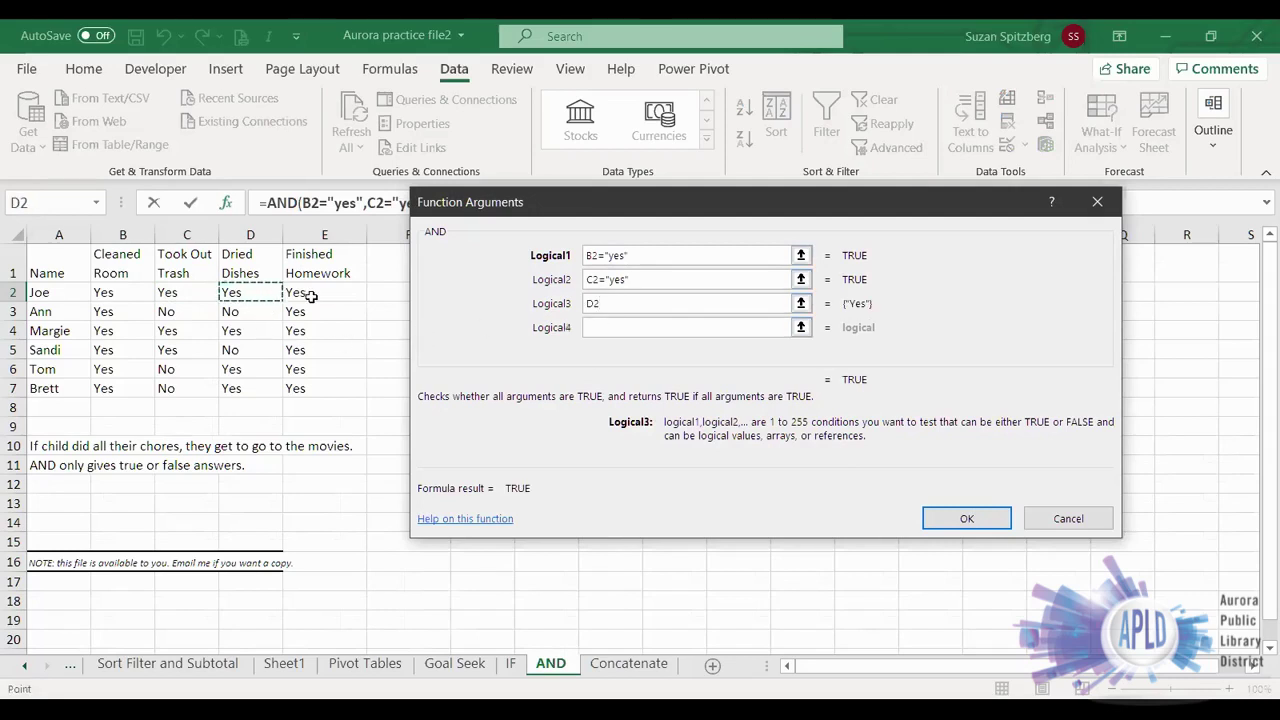
pyautogui.write('=')
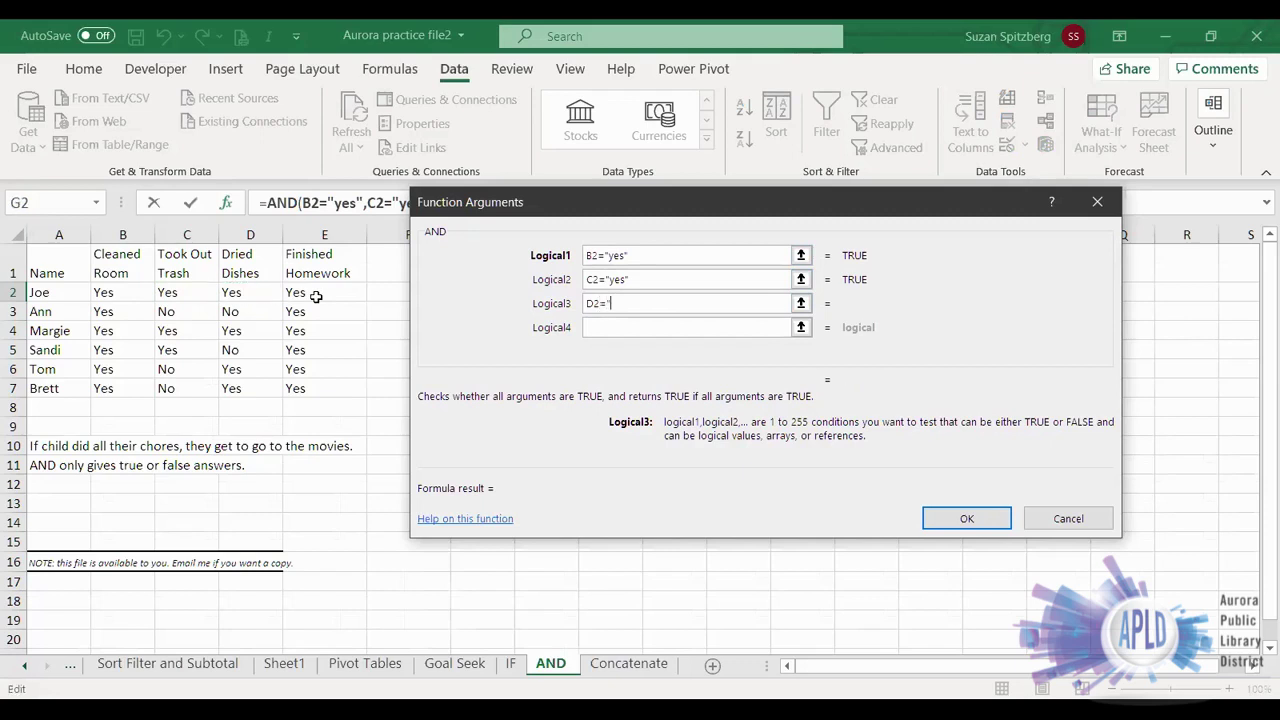
pyautogui.write('"yes"+')
pyautogui.click(290, 290)
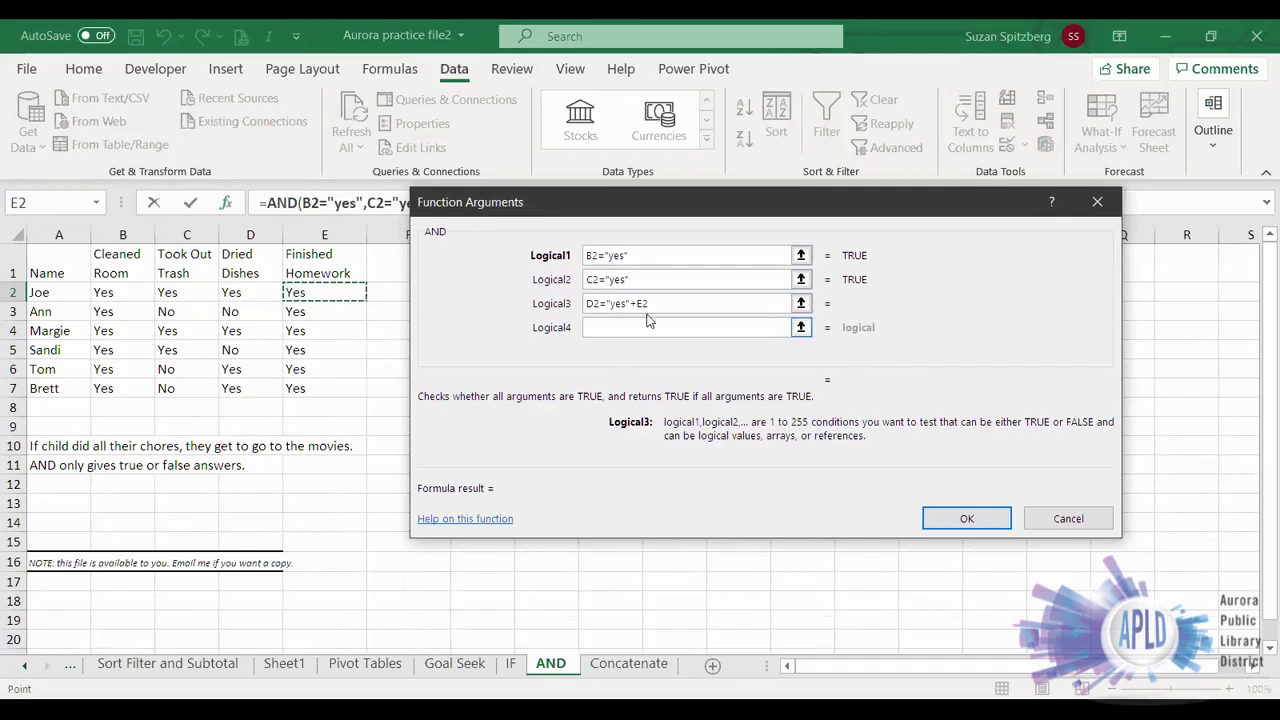
pyautogui.press('BackSpace')
pyautogui.press('BackSpace')
pyautogui.press('BackSpace')
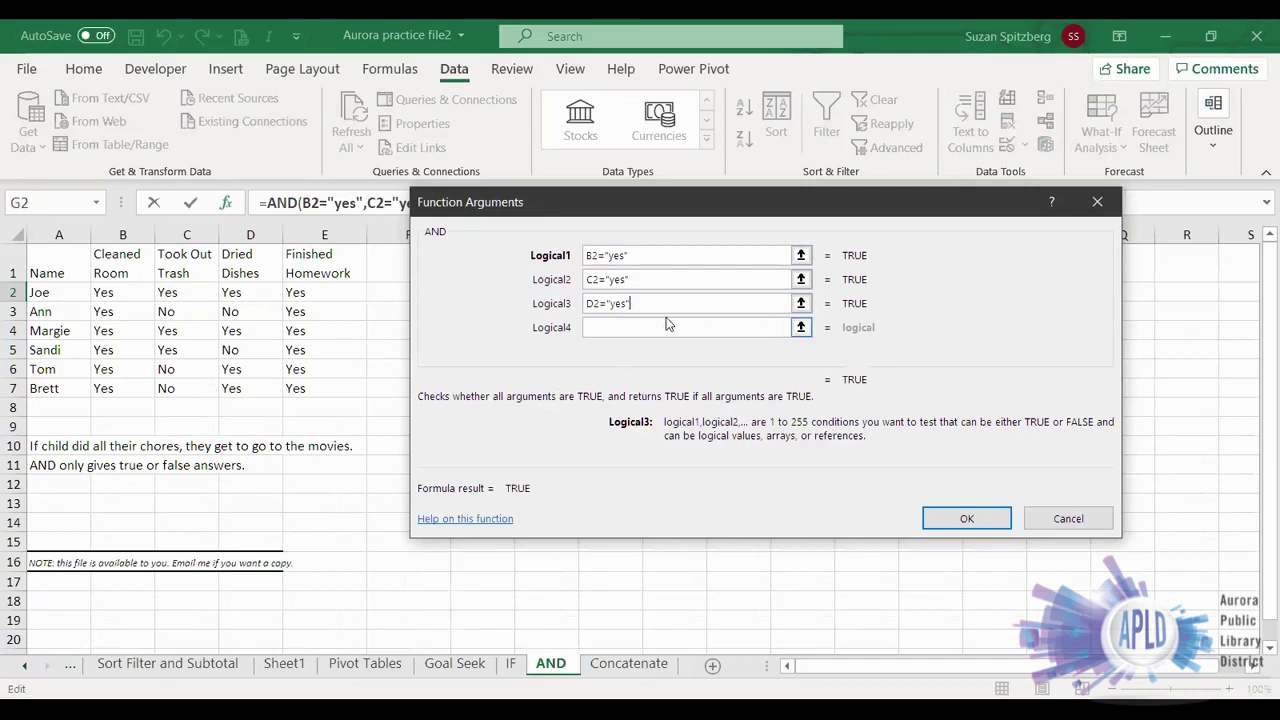
# Step: Set the AND function's fourth condition to E2="yes" and copy the finished formula from G2 down to G7
pyautogui.click(649, 327)
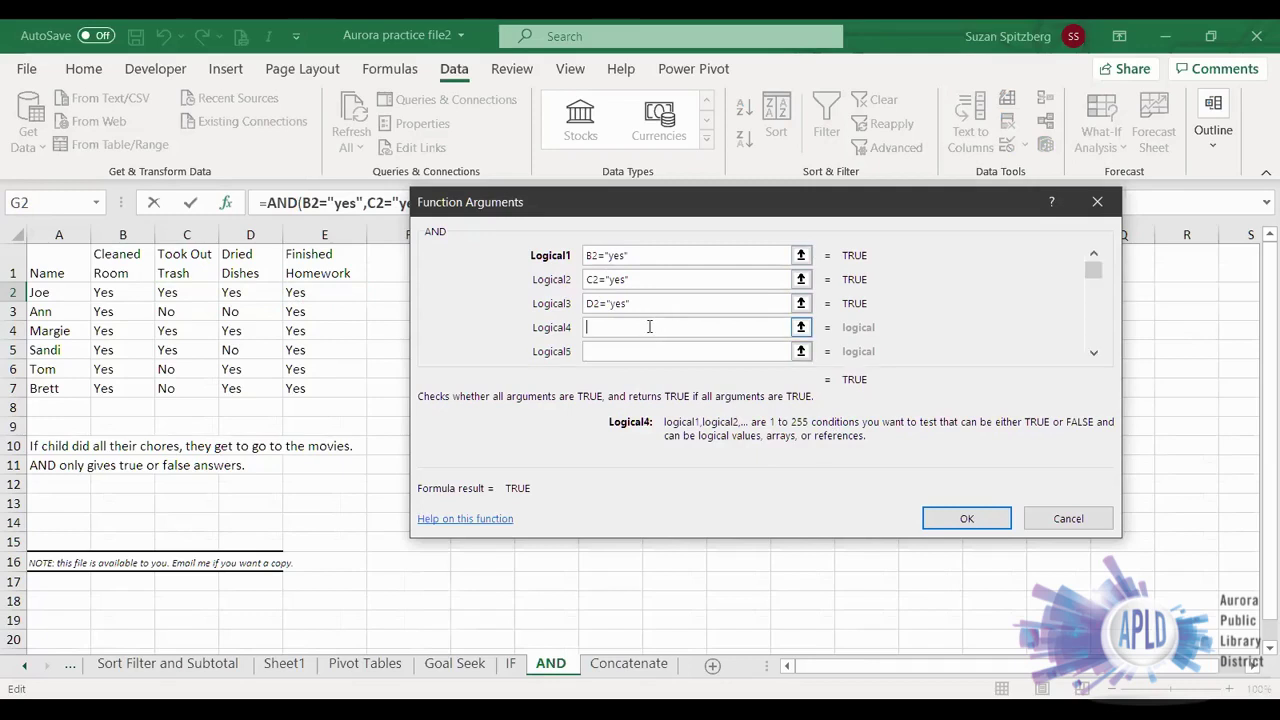
pyautogui.click(304, 296)
pyautogui.write('="yes"')
pyautogui.click(968, 518)
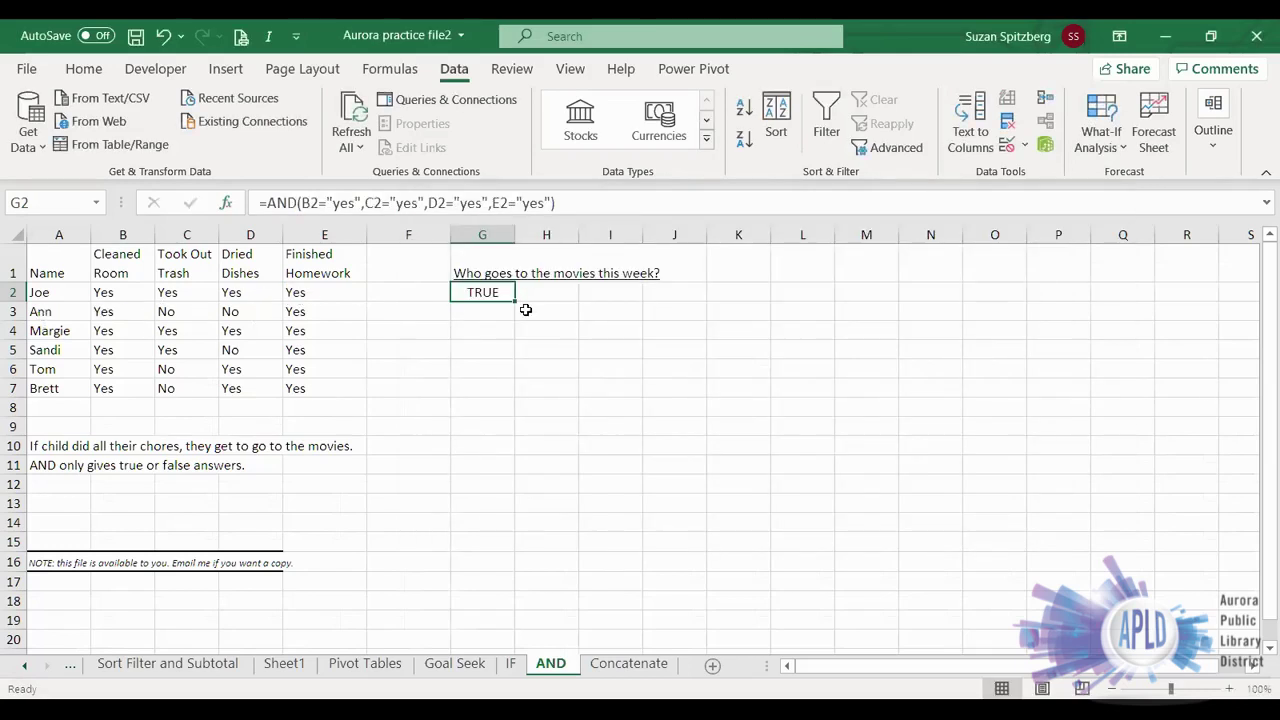
pyautogui.moveTo(513, 301); pyautogui.dragTo(513, 398)
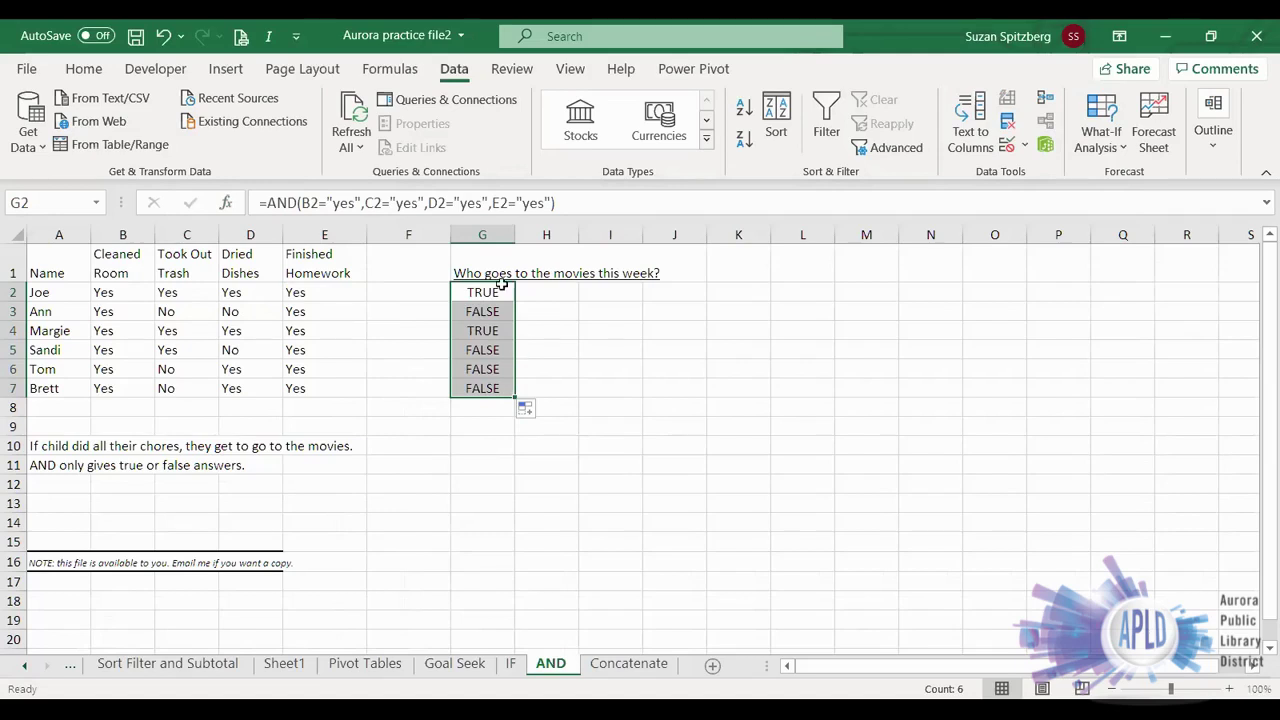
pyautogui.click(538, 293)
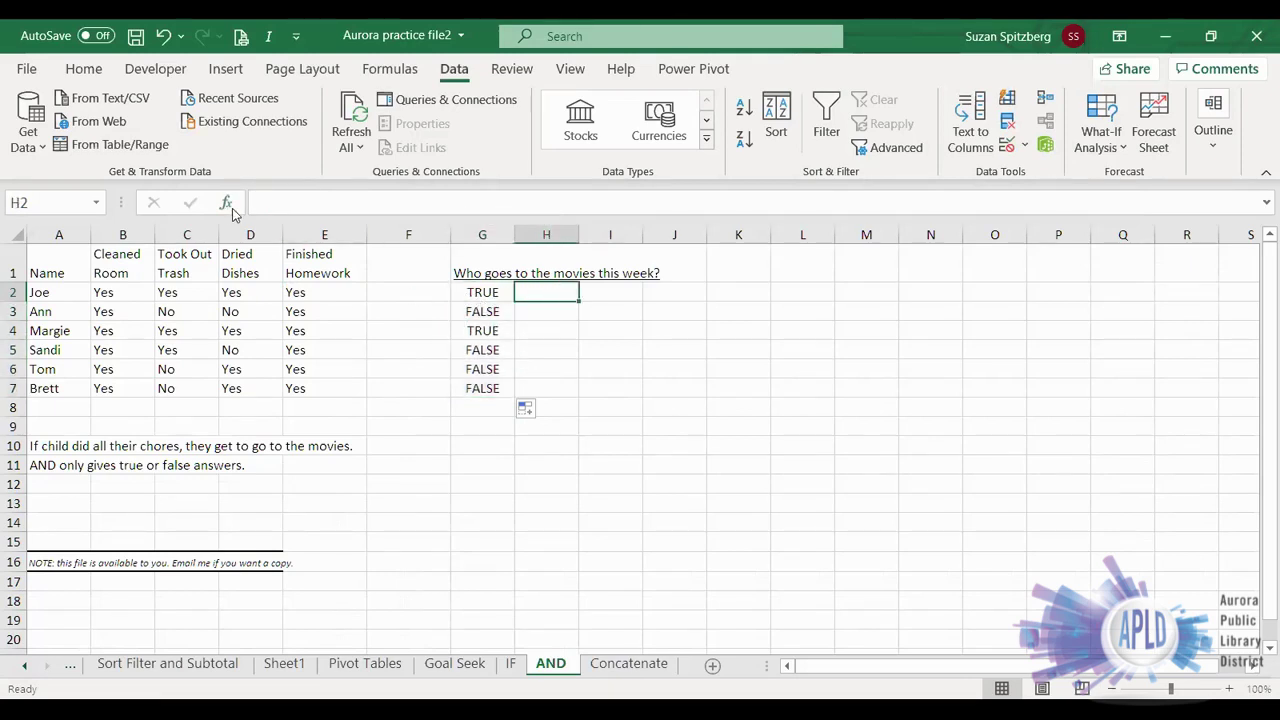
# Step: Insert the IF function into H2 and set its logical test to G2=true
pyautogui.click(226, 204)
pyautogui.click(542, 340)
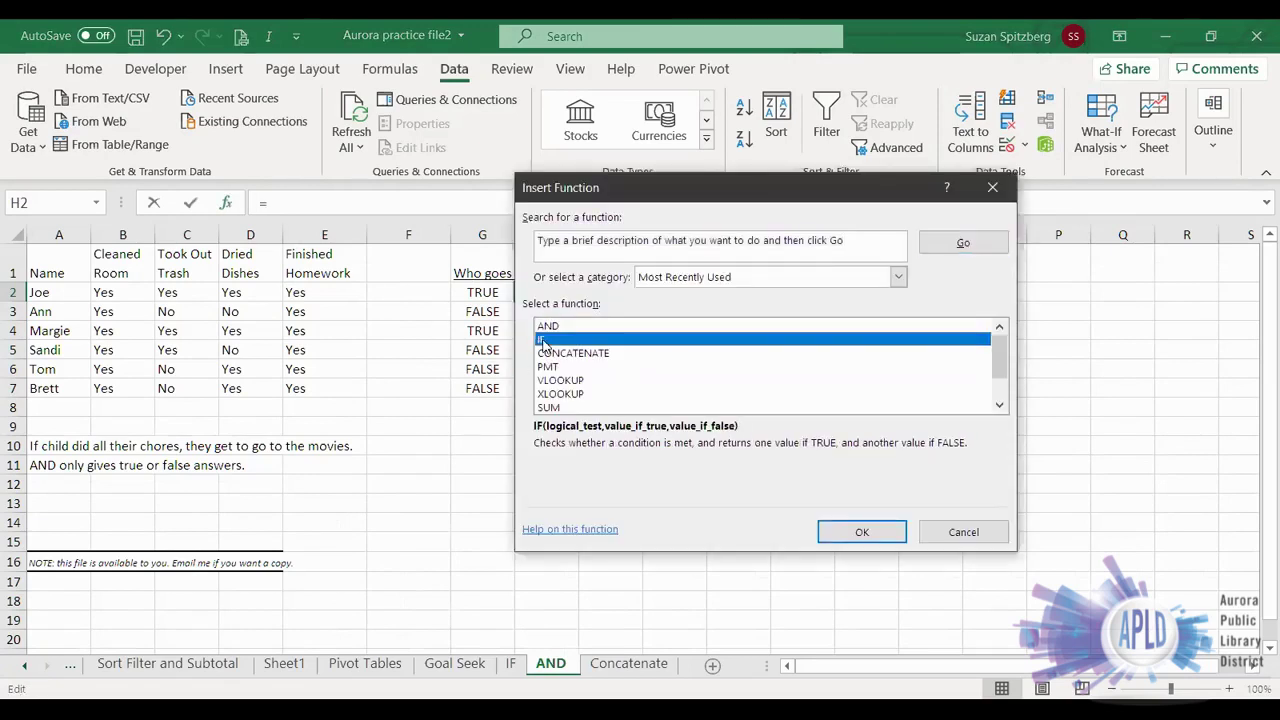
pyautogui.click(846, 535)
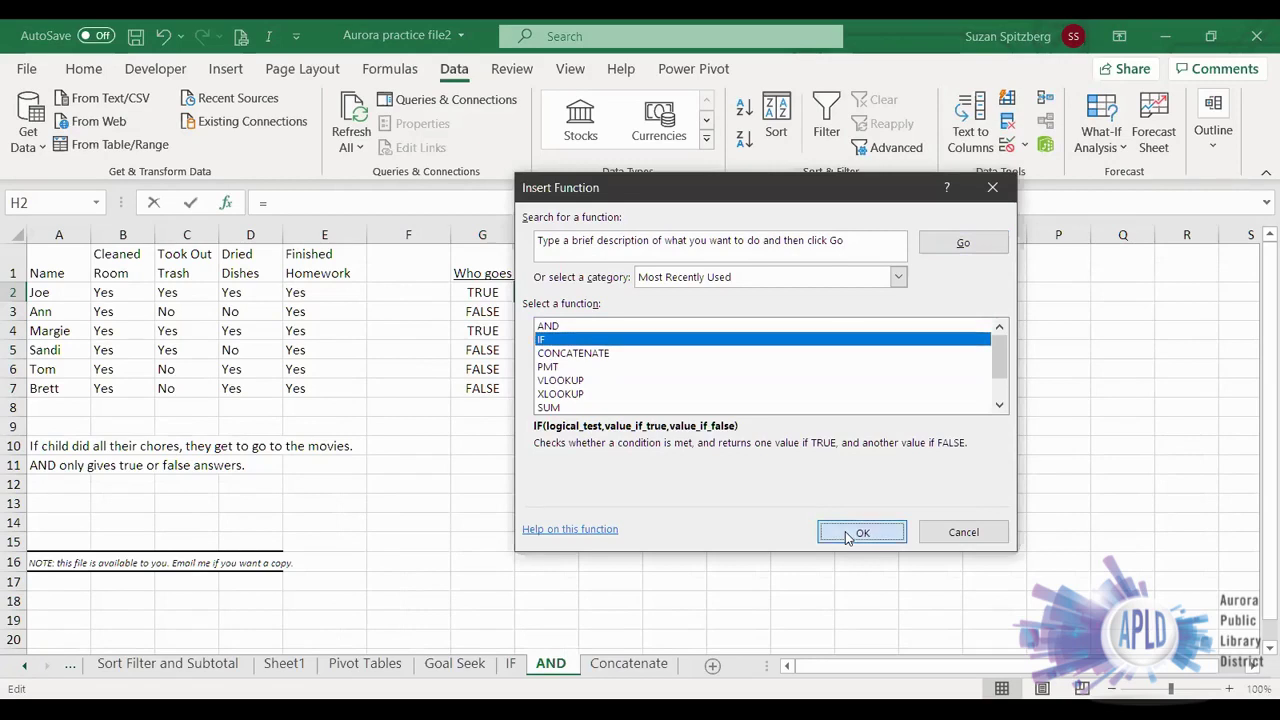
pyautogui.moveTo(660, 238); pyautogui.dragTo(655, 354)
pyautogui.click(481, 292)
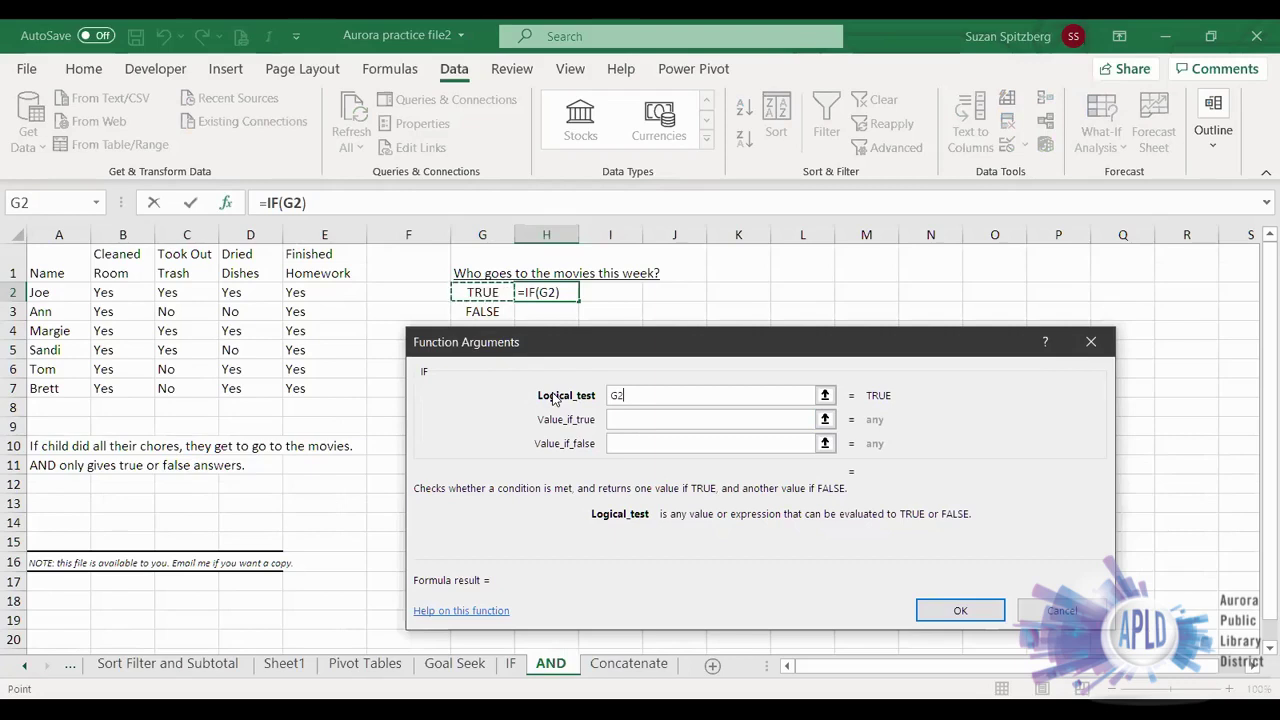
pyautogui.write('=true')
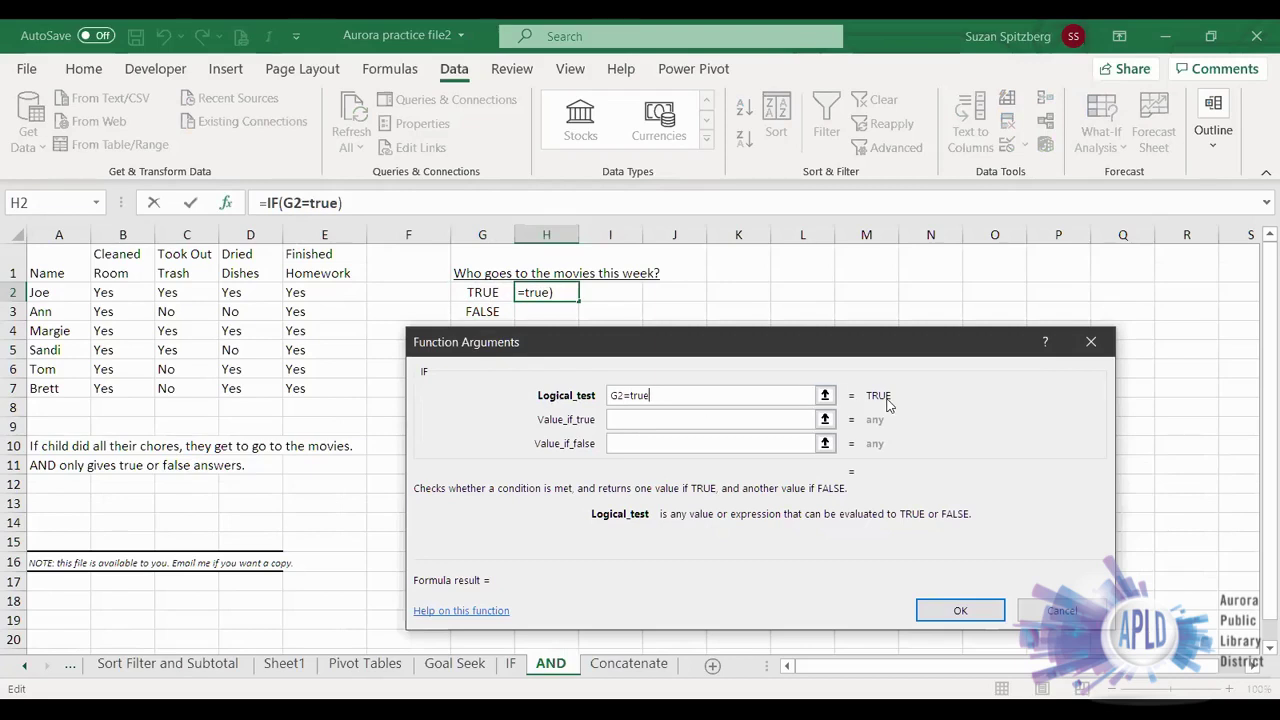
# Step: Set the IF function to return A2 if true and "" if false, and copy the formula from H2 down to H7
pyautogui.click(622, 419)
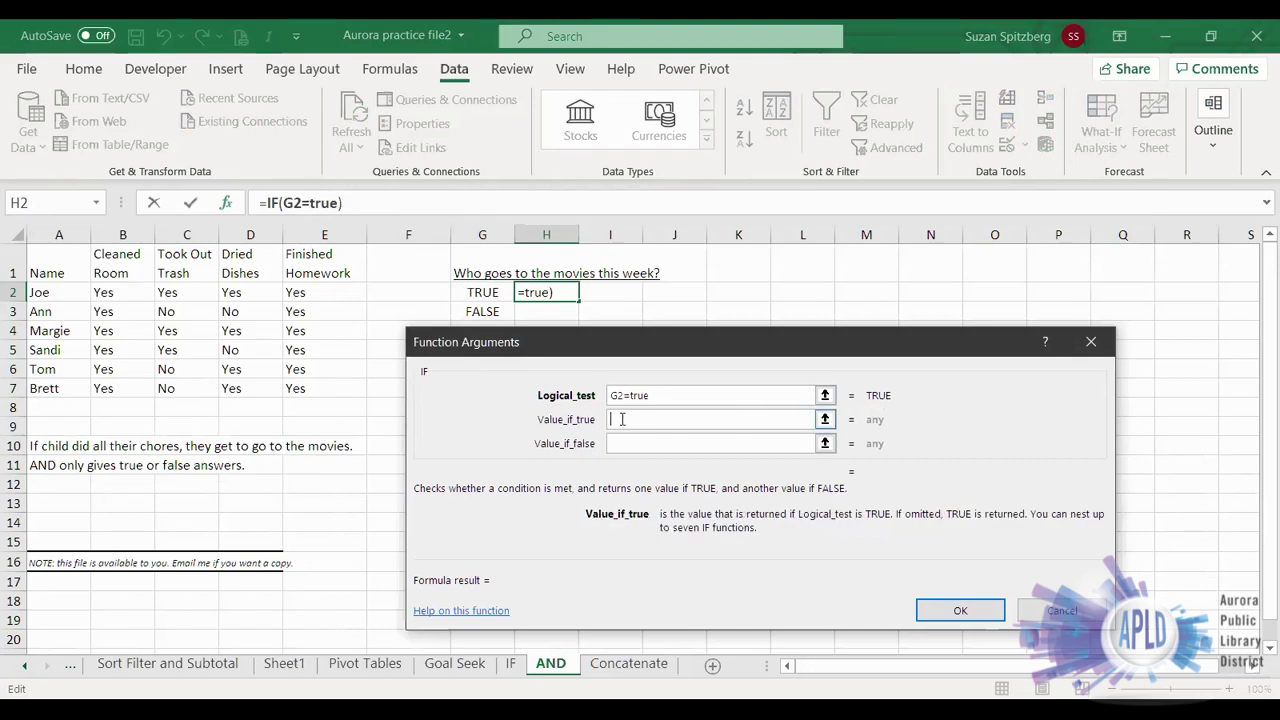
pyautogui.click(42, 293)
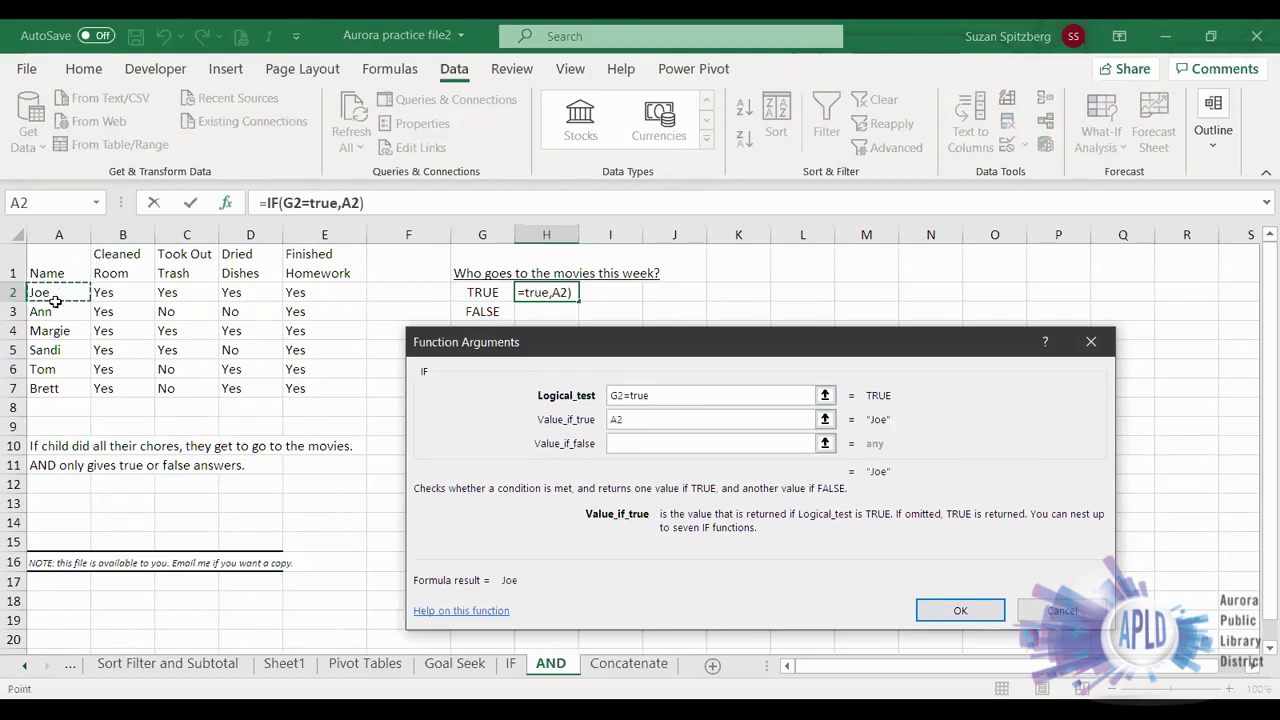
pyautogui.click(628, 443)
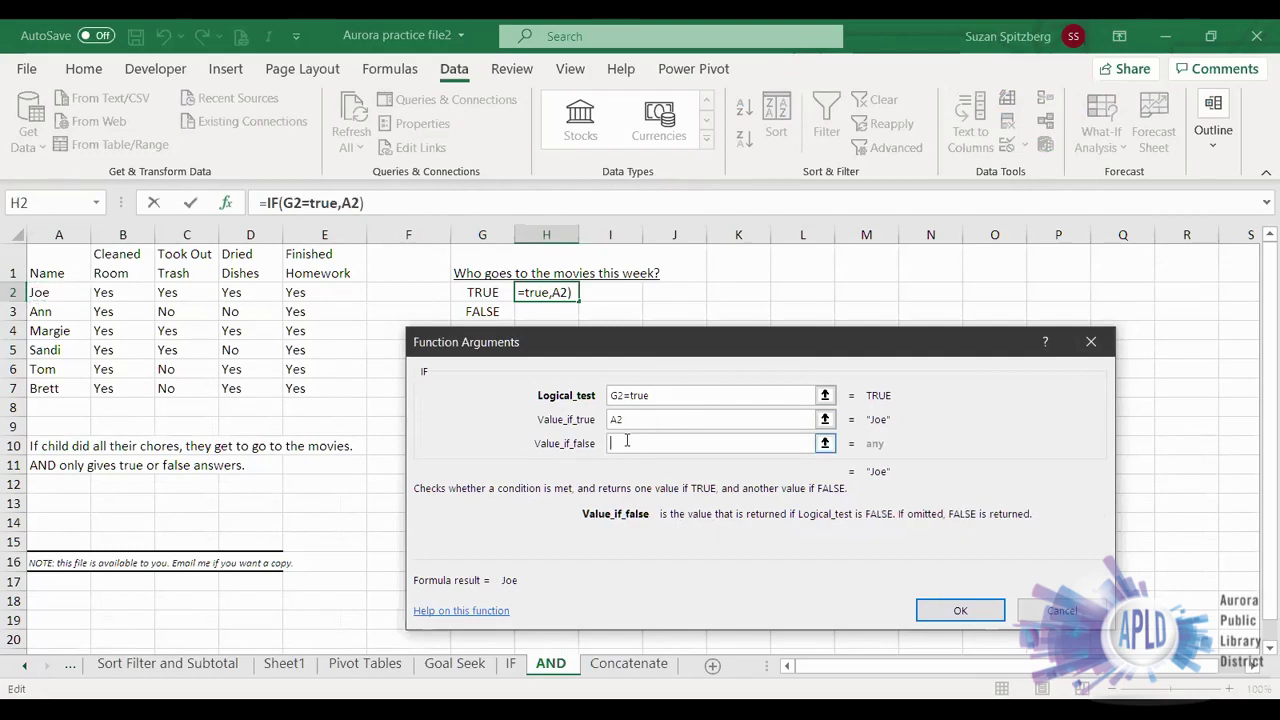
pyautogui.write('""')
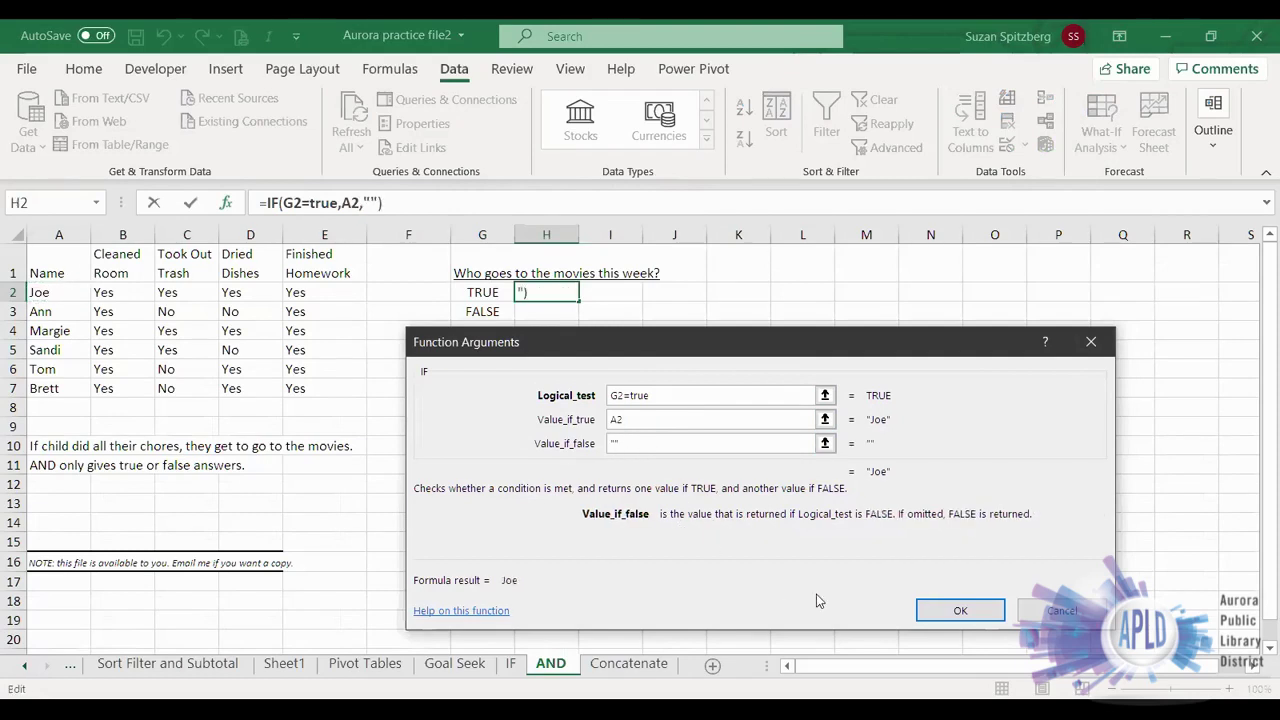
pyautogui.click(953, 611)
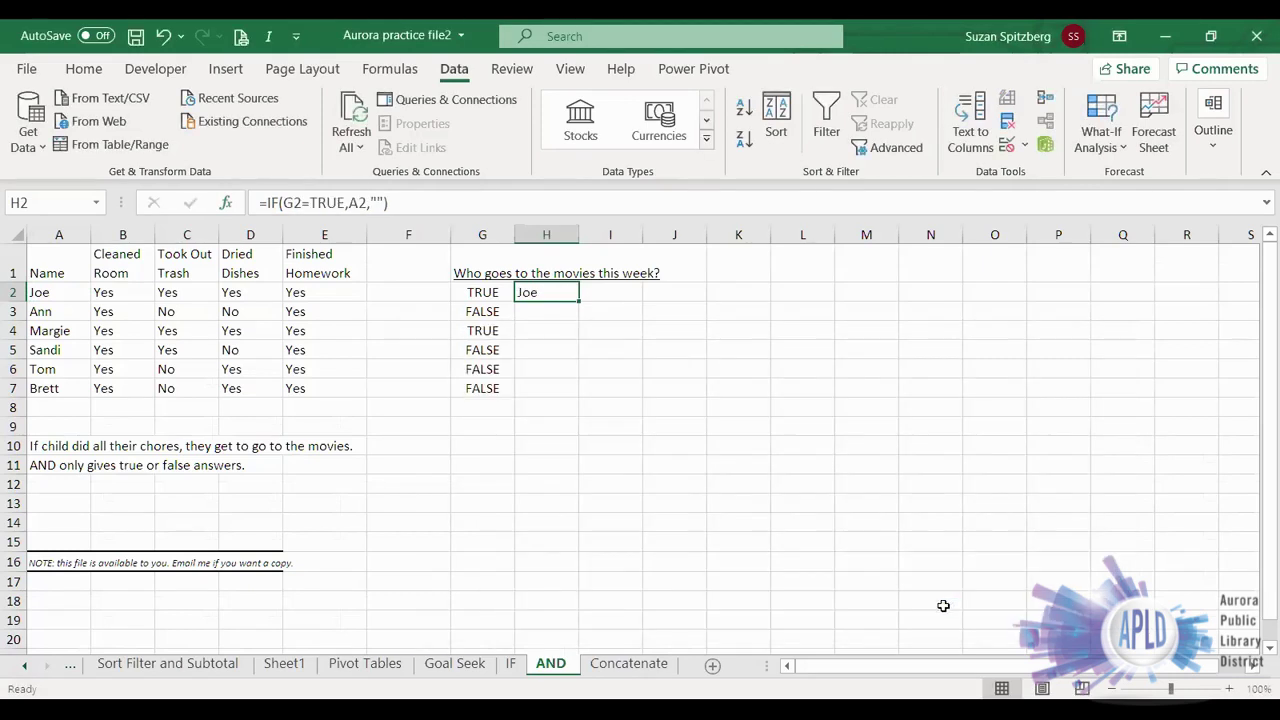
pyautogui.moveTo(580, 302); pyautogui.dragTo(572, 393)
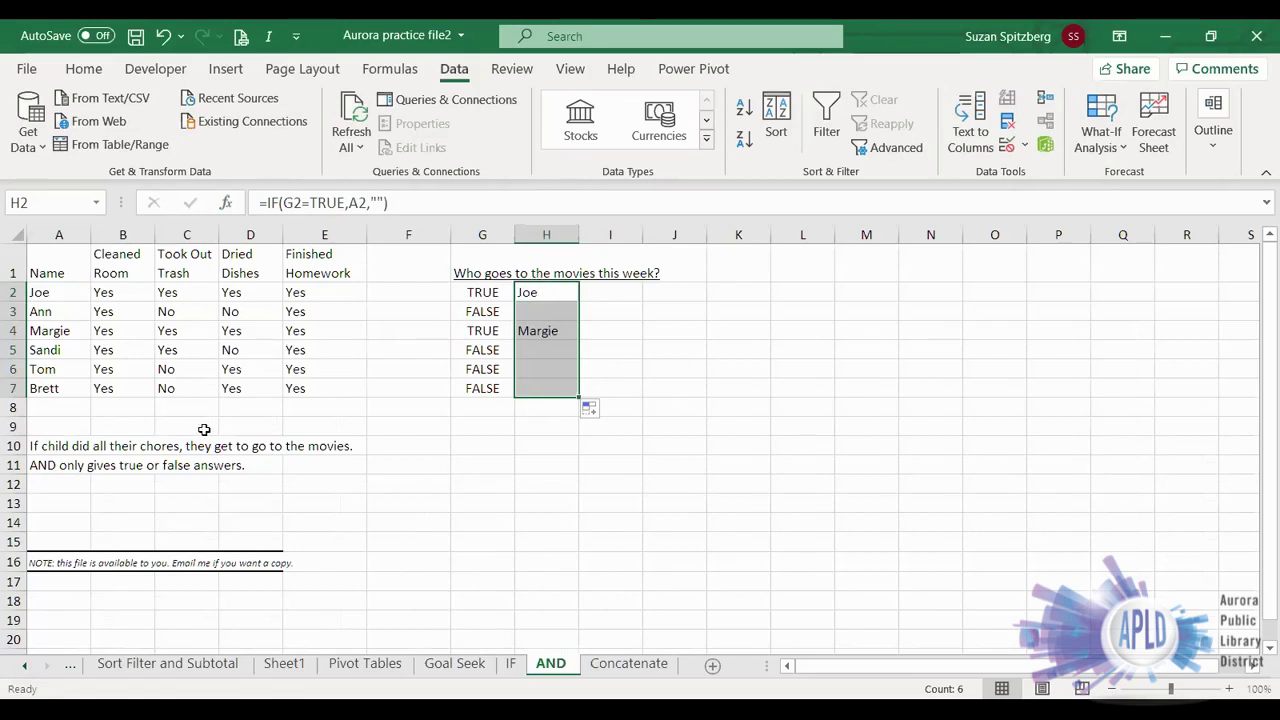
# Step: Change the Dried Dishes entry in D5 to yes and select G2 to review its AND formula
pyautogui.click(240, 353)
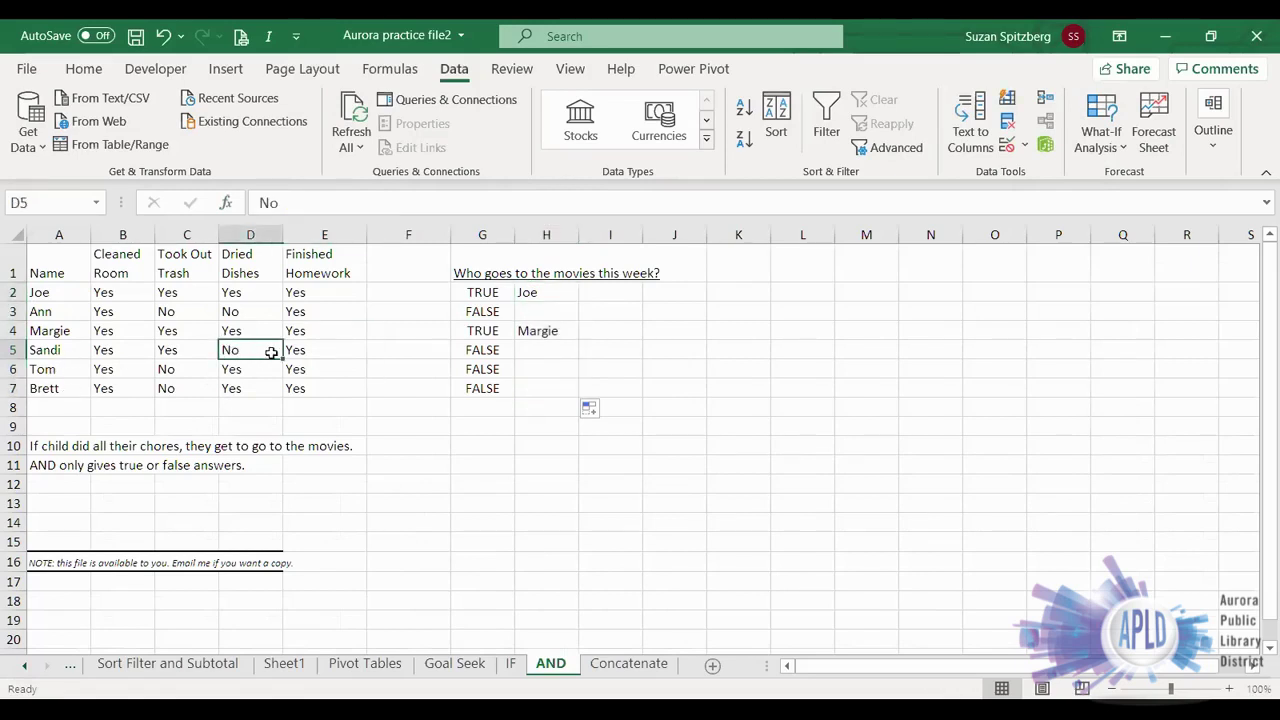
pyautogui.write('yes')
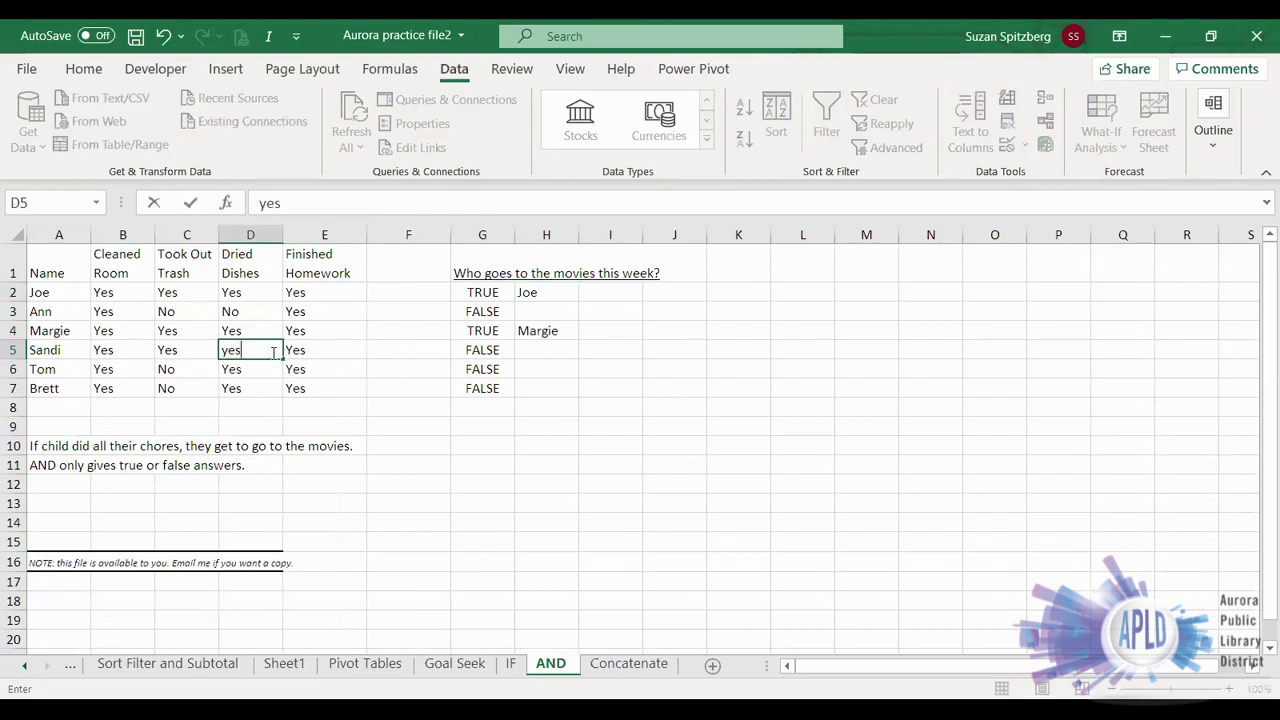
pyautogui.press('Return')
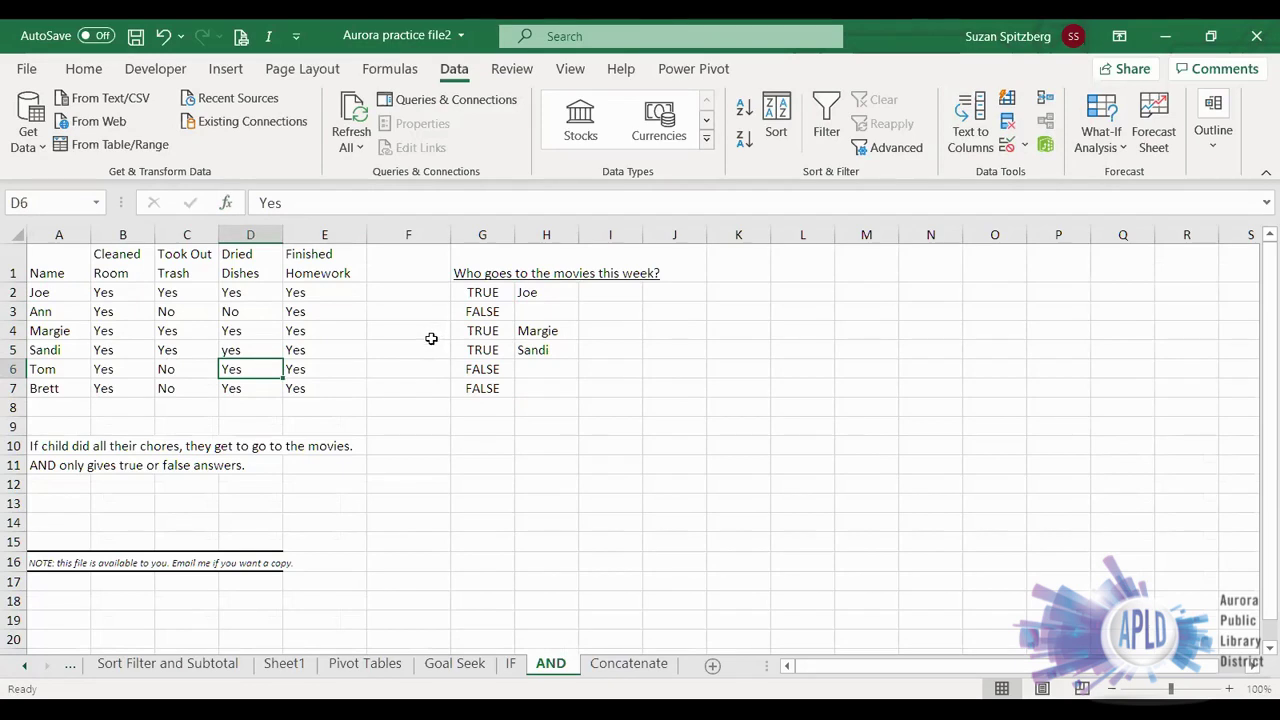
pyautogui.click(478, 294)
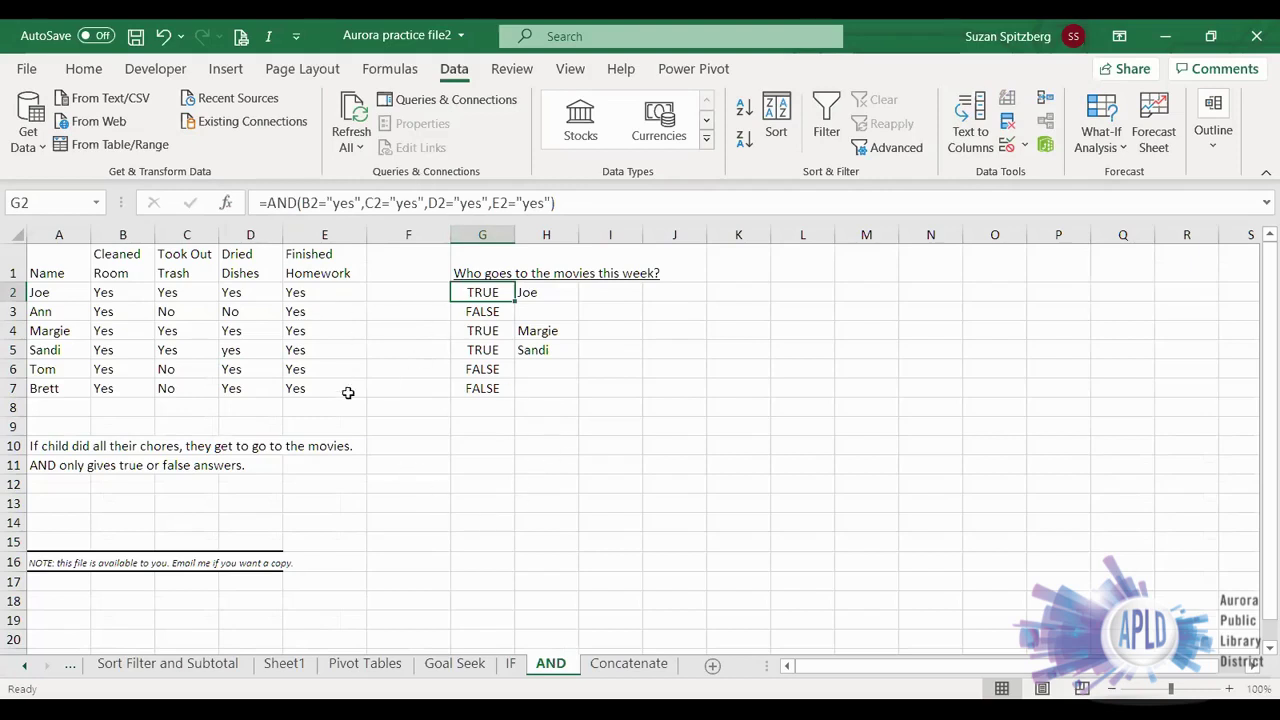
# Step: Switch to the Concatenate worksheet and insert the CONCATENATE function into C2
pyautogui.click(616, 665)
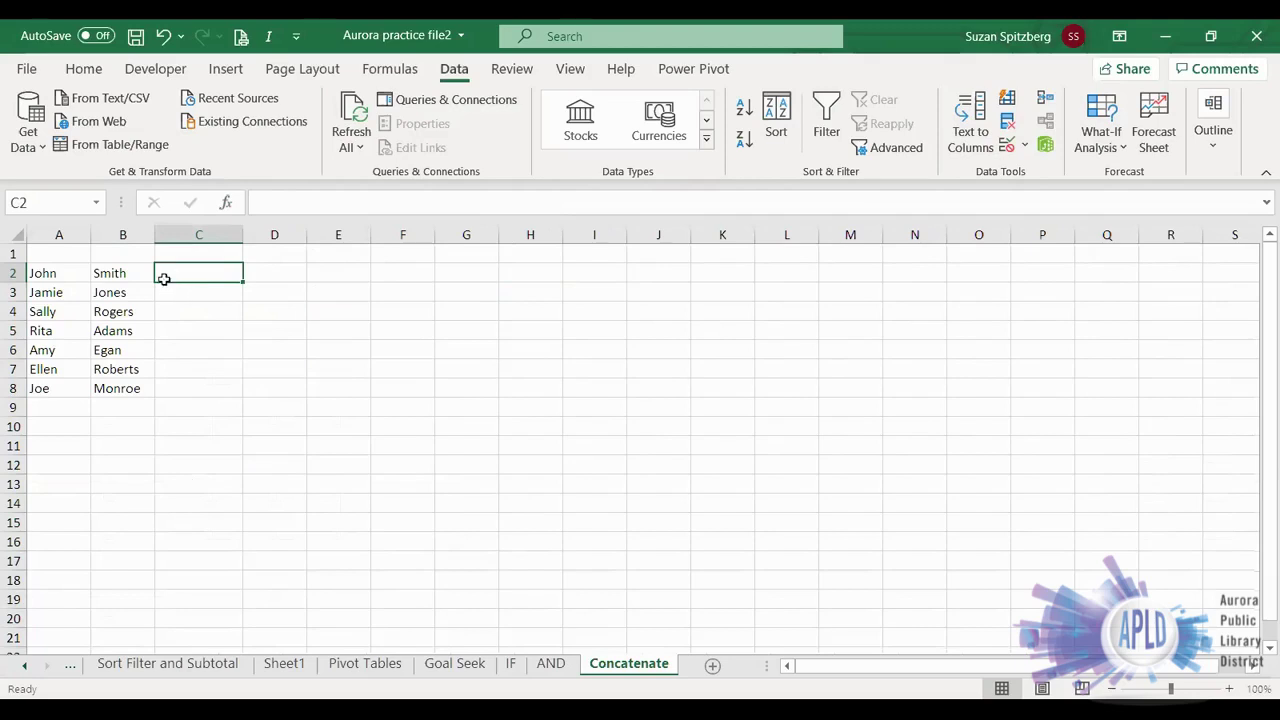
pyautogui.click(227, 207)
pyautogui.click(572, 469)
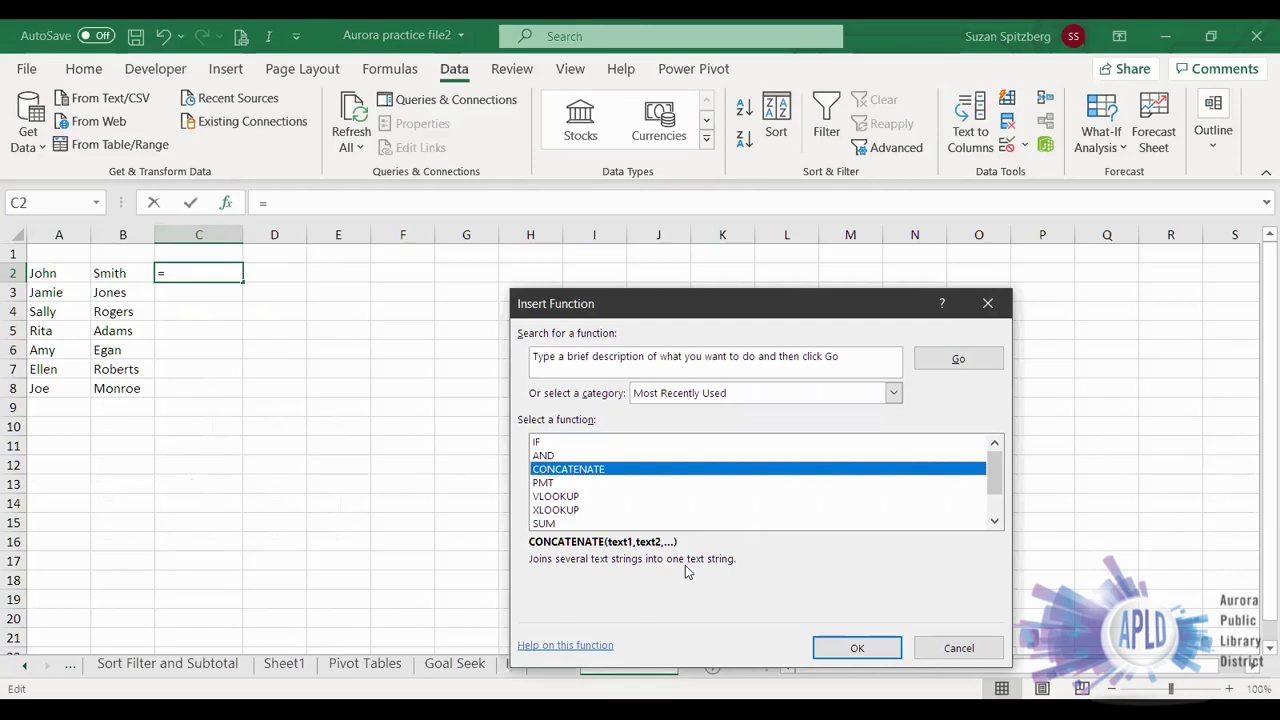
pyautogui.click(848, 648)
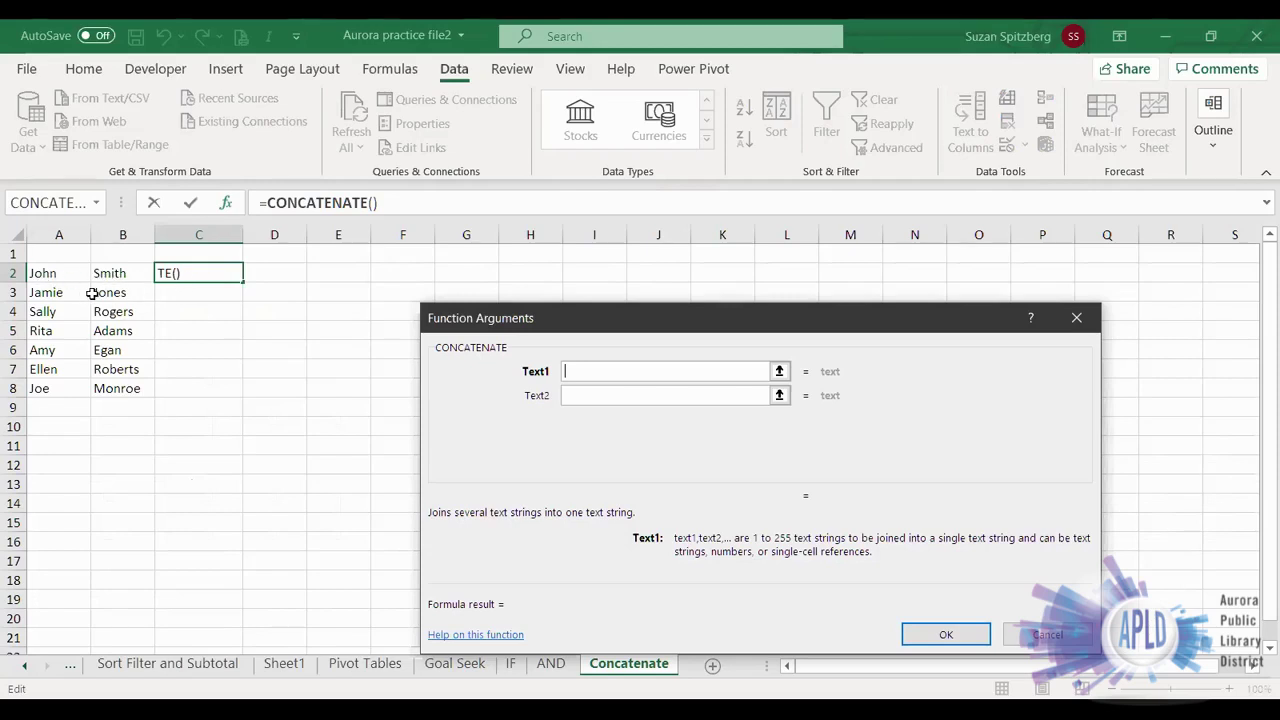
# Step: Set the CONCATENATE arguments to B2, ", " and A2, and copy the finished formula from C2 down to C8
pyautogui.click(110, 273)
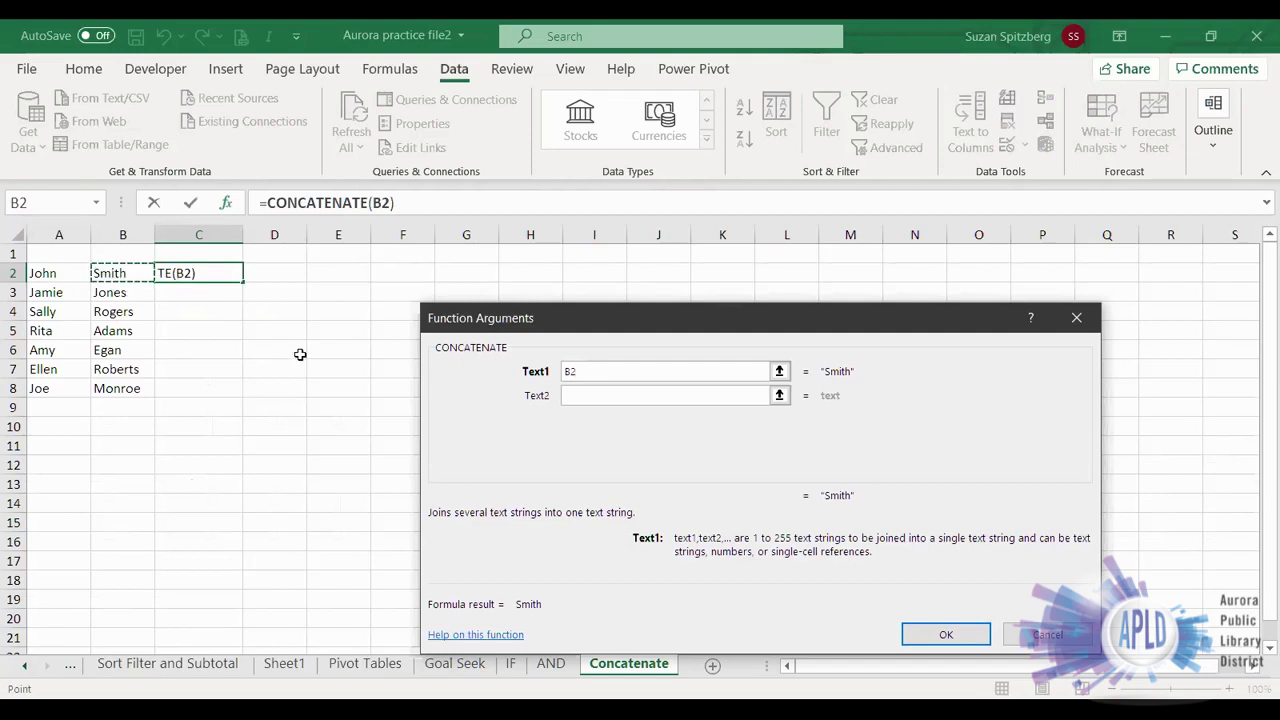
pyautogui.click(576, 394)
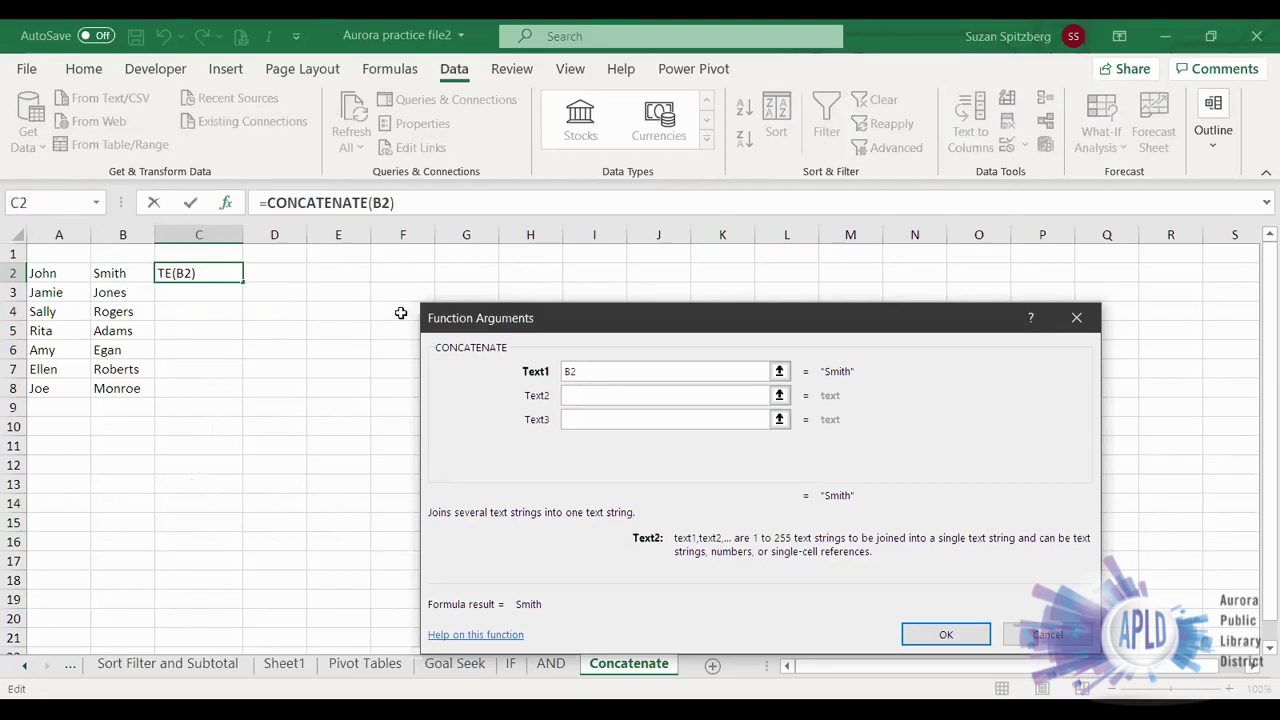
pyautogui.write('", "')
pyautogui.press('Tab')
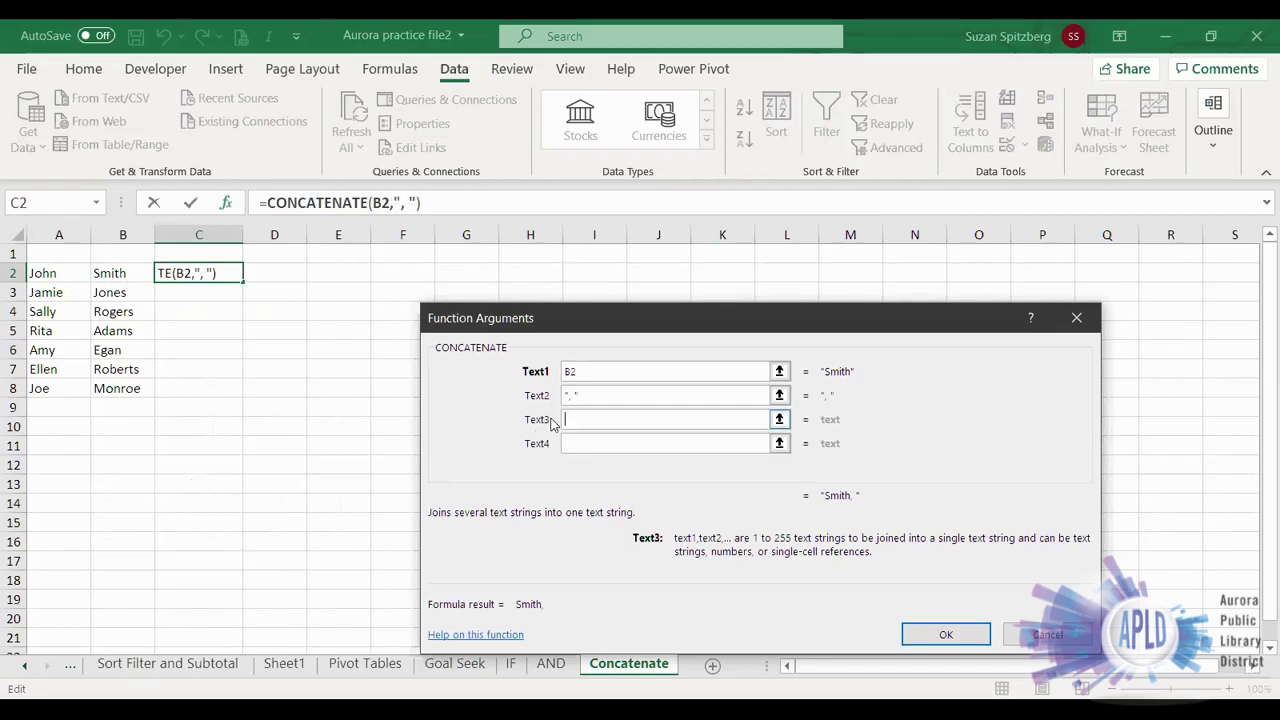
pyautogui.click(48, 275)
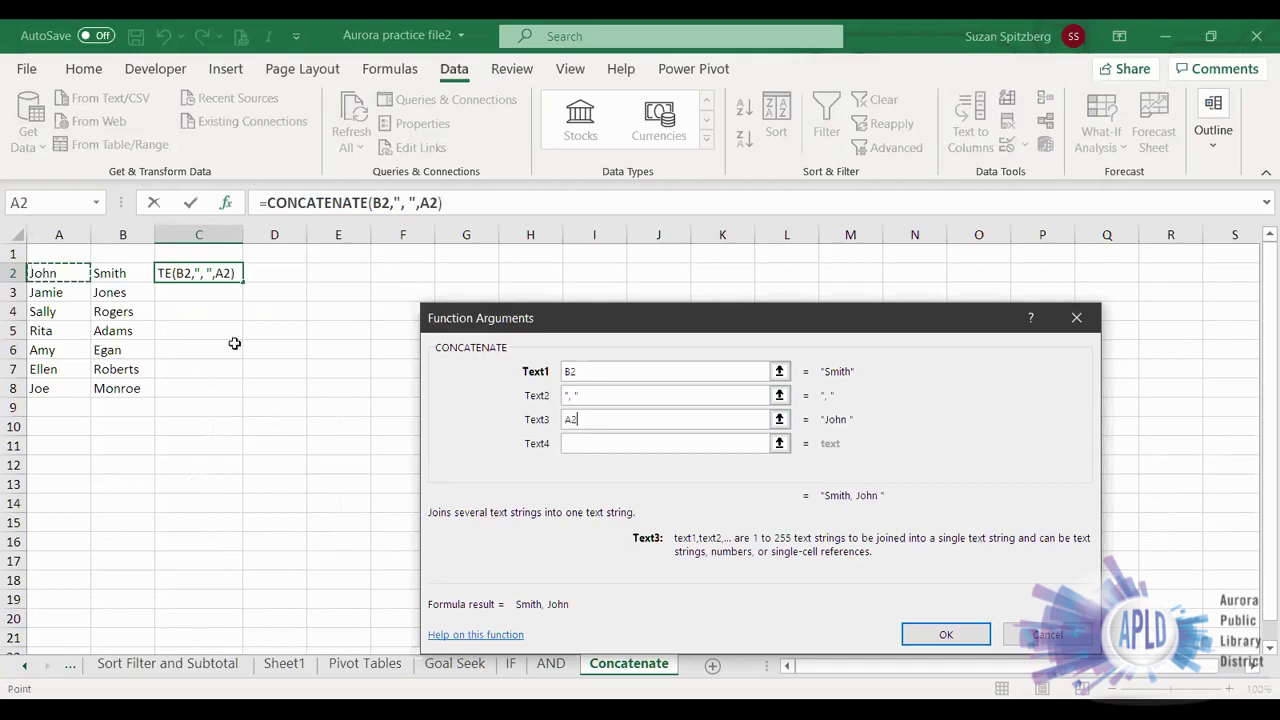
pyautogui.click(937, 636)
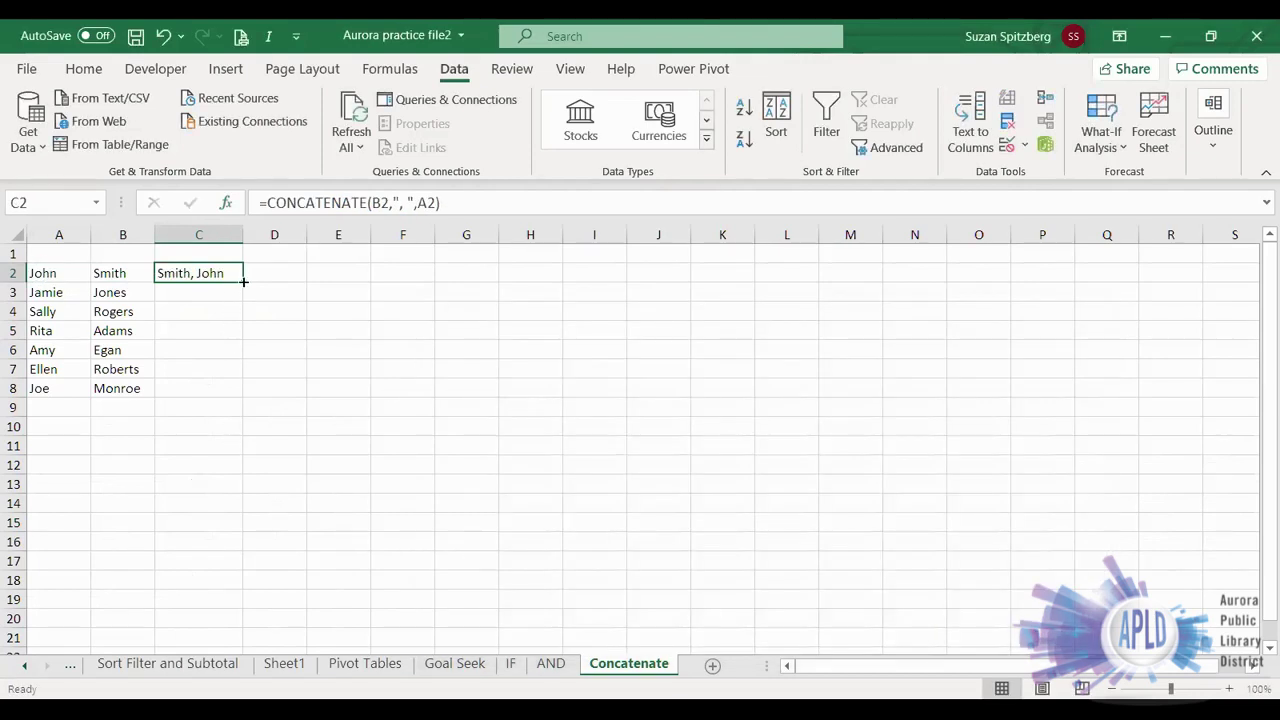
pyautogui.moveTo(243, 282); pyautogui.dragTo(230, 391)
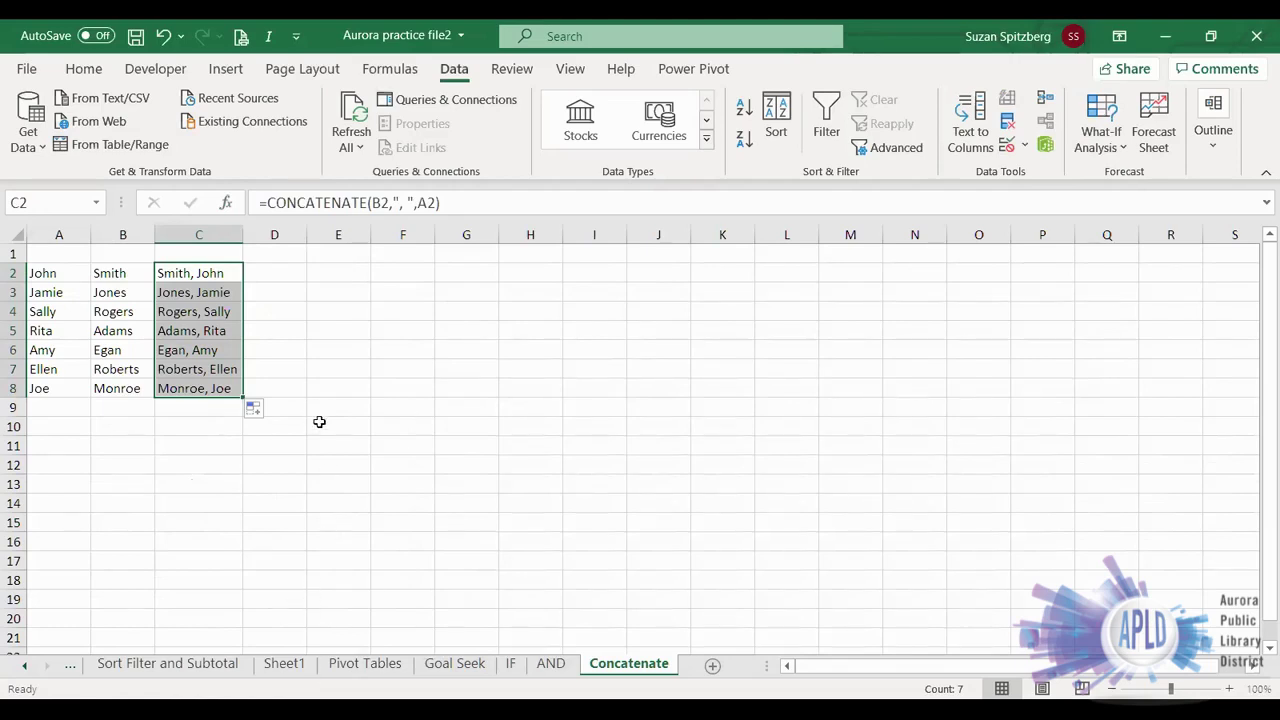
# Step: Add a new worksheet, enter the label Job in A1 and move it down to A2
pyautogui.click(711, 666)
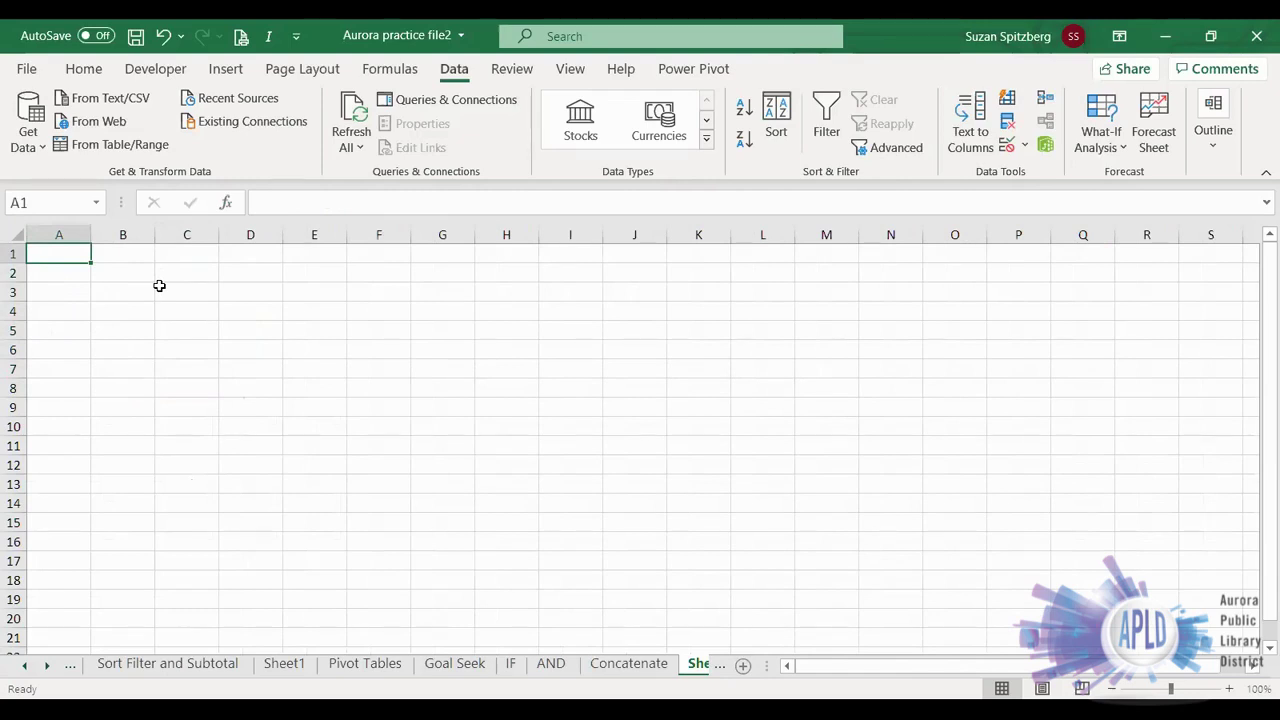
pyautogui.write('Job')
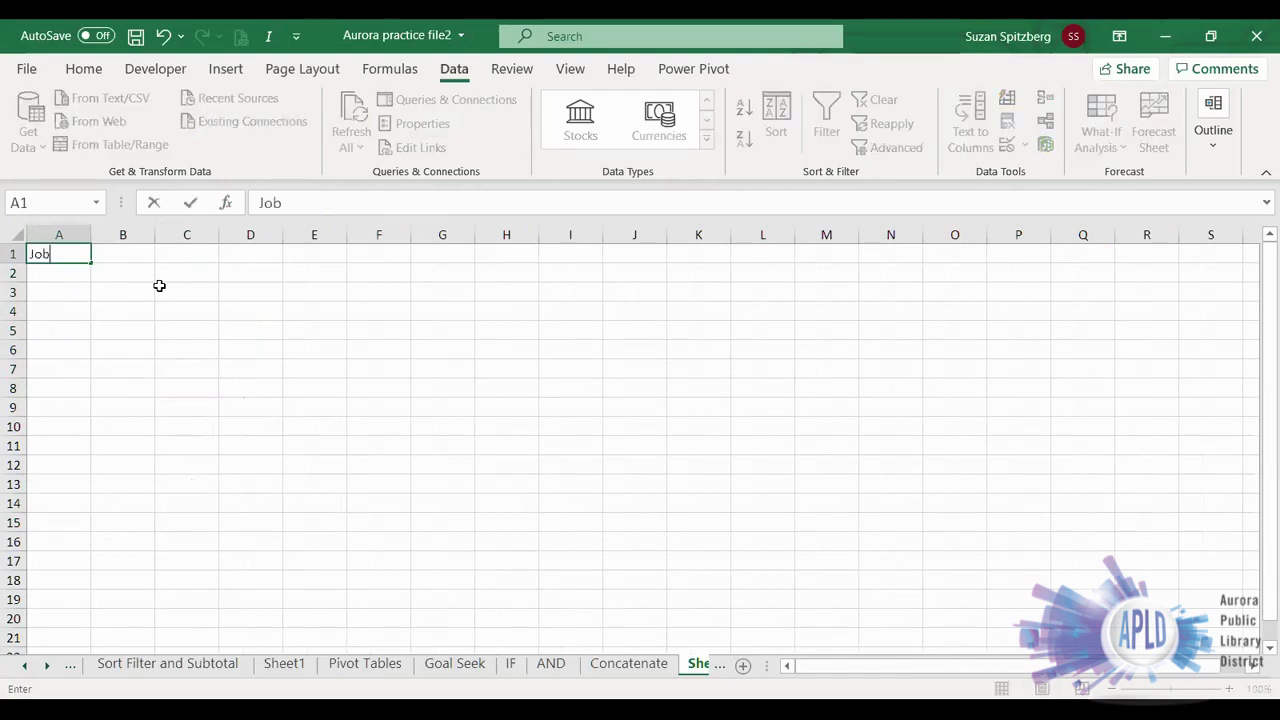
pyautogui.press('Return')
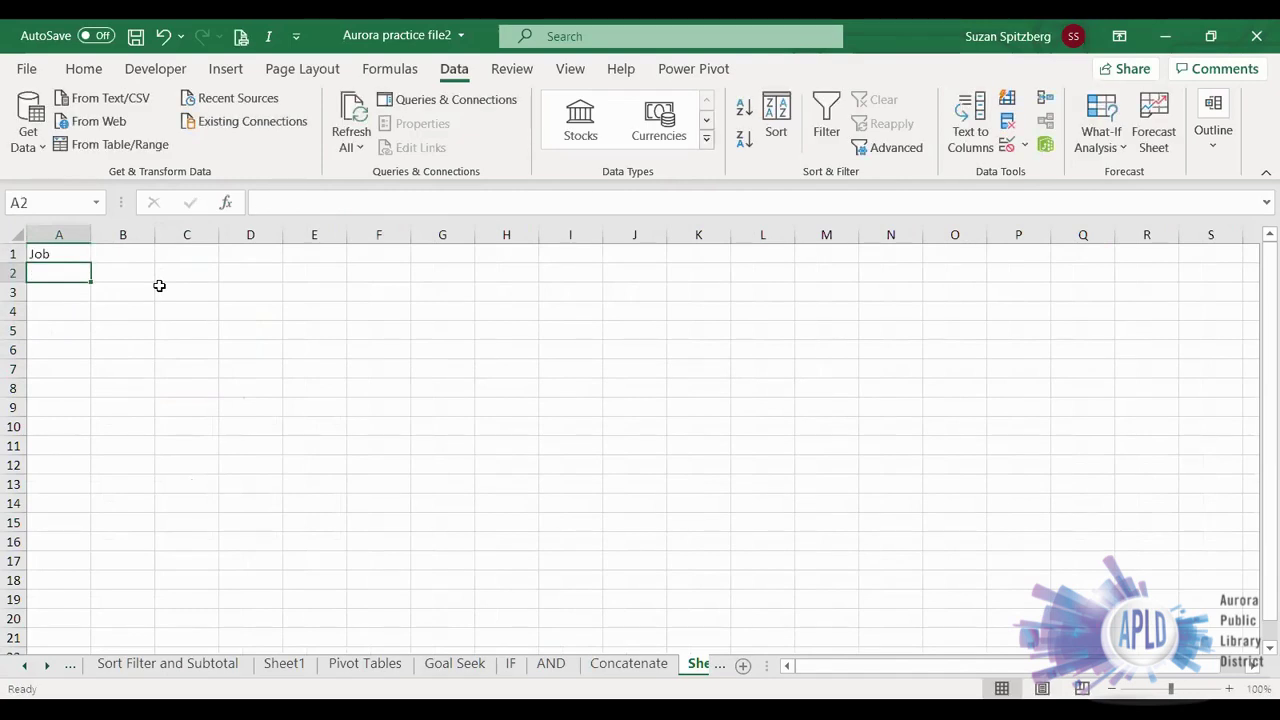
pyautogui.click(45, 258)
pyautogui.moveTo(46, 265); pyautogui.dragTo(50, 275)
# Step: Enter Jan in B1 and fill the month series across to D1
pyautogui.click(110, 256)
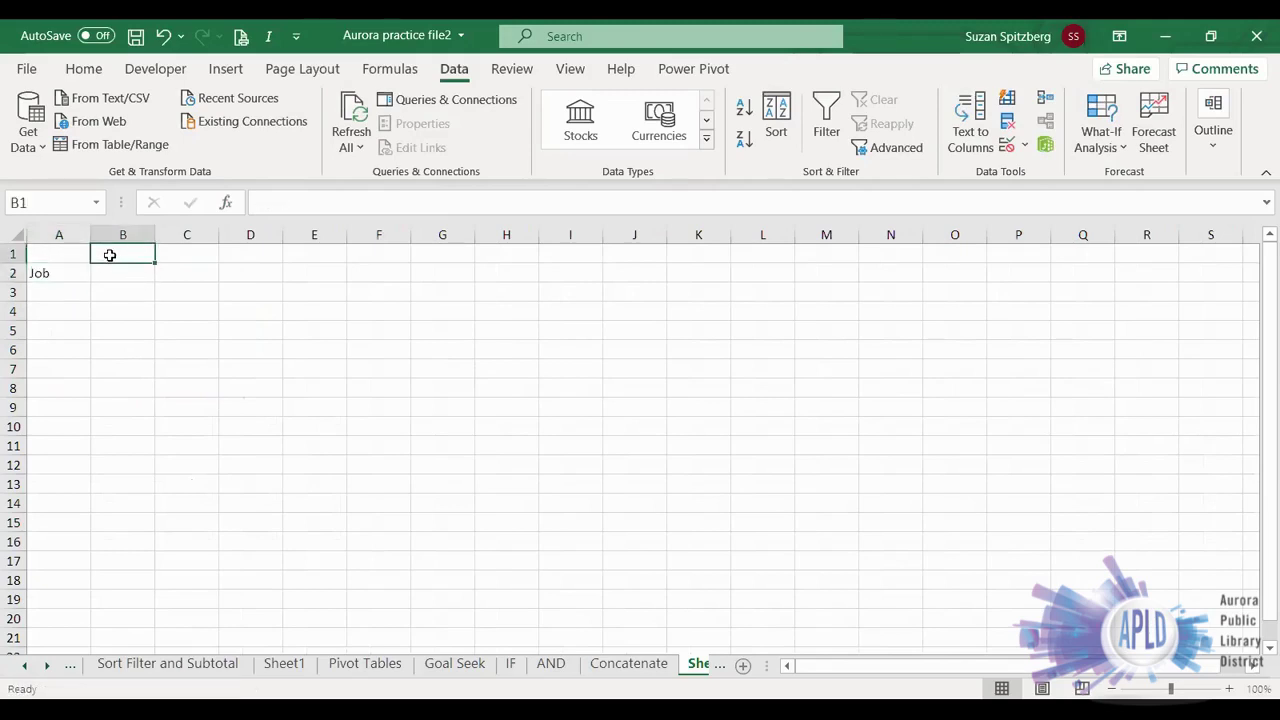
pyautogui.write('Jan')
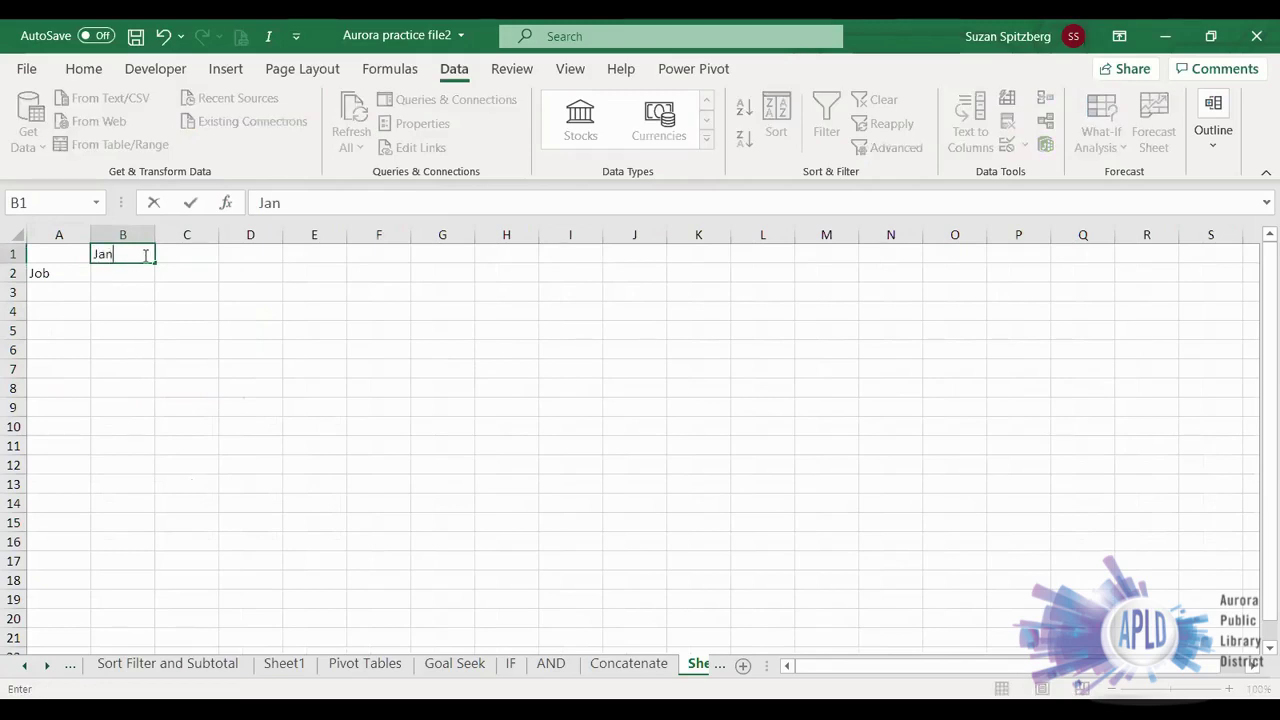
pyautogui.click(152, 262)
pyautogui.moveTo(155, 262); pyautogui.dragTo(251, 264)
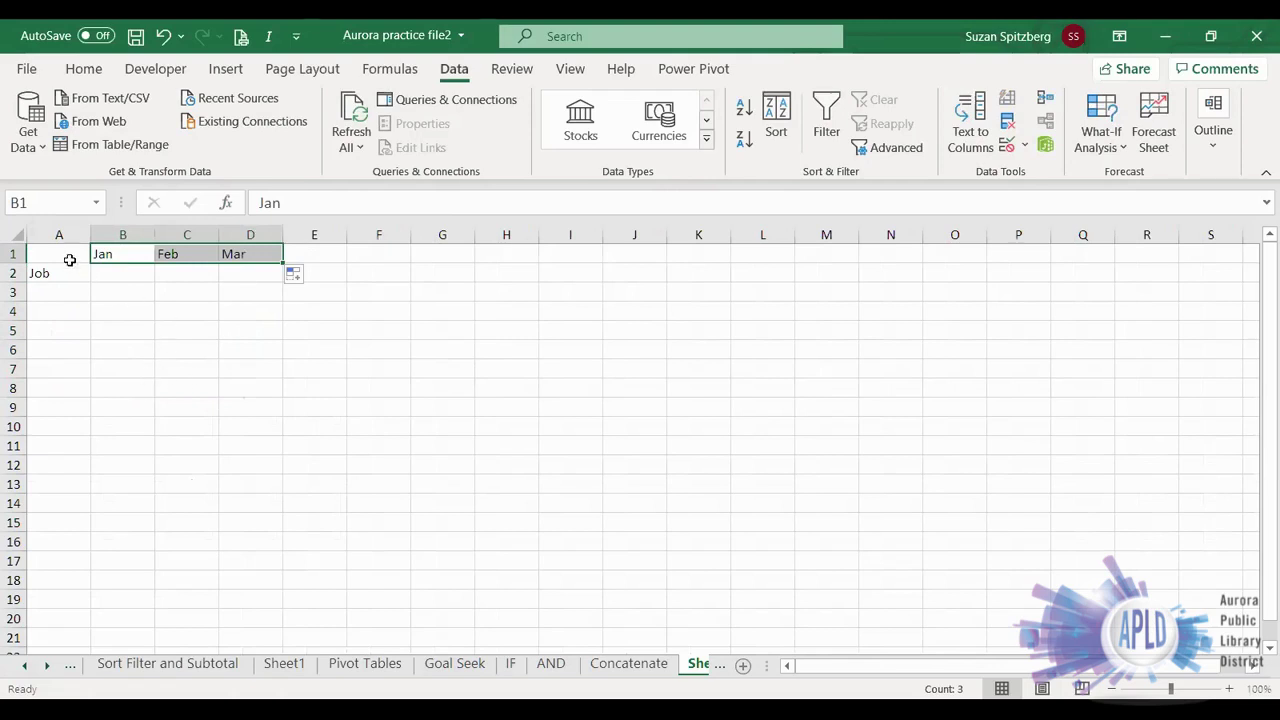
# Step: Enter 100, 200 and 250 in the Job row under Jan, Feb and Mar, and go to cell A4
pyautogui.click(115, 278)
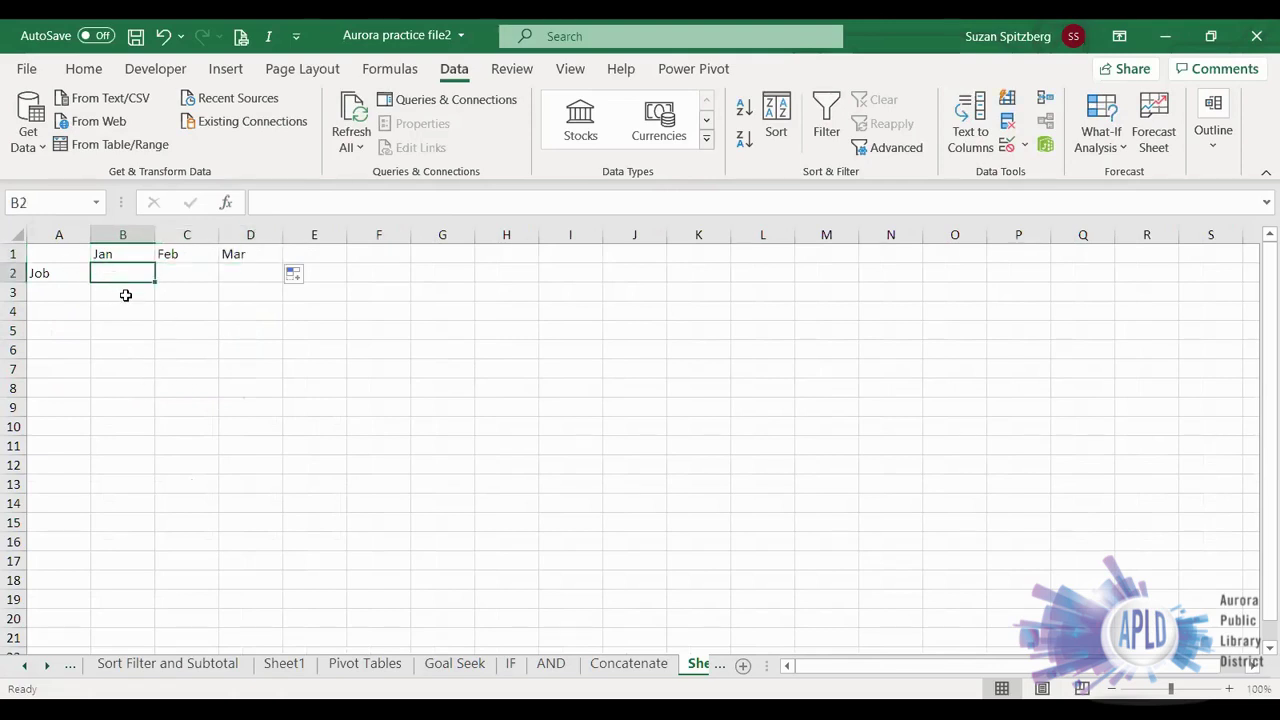
pyautogui.write('100')
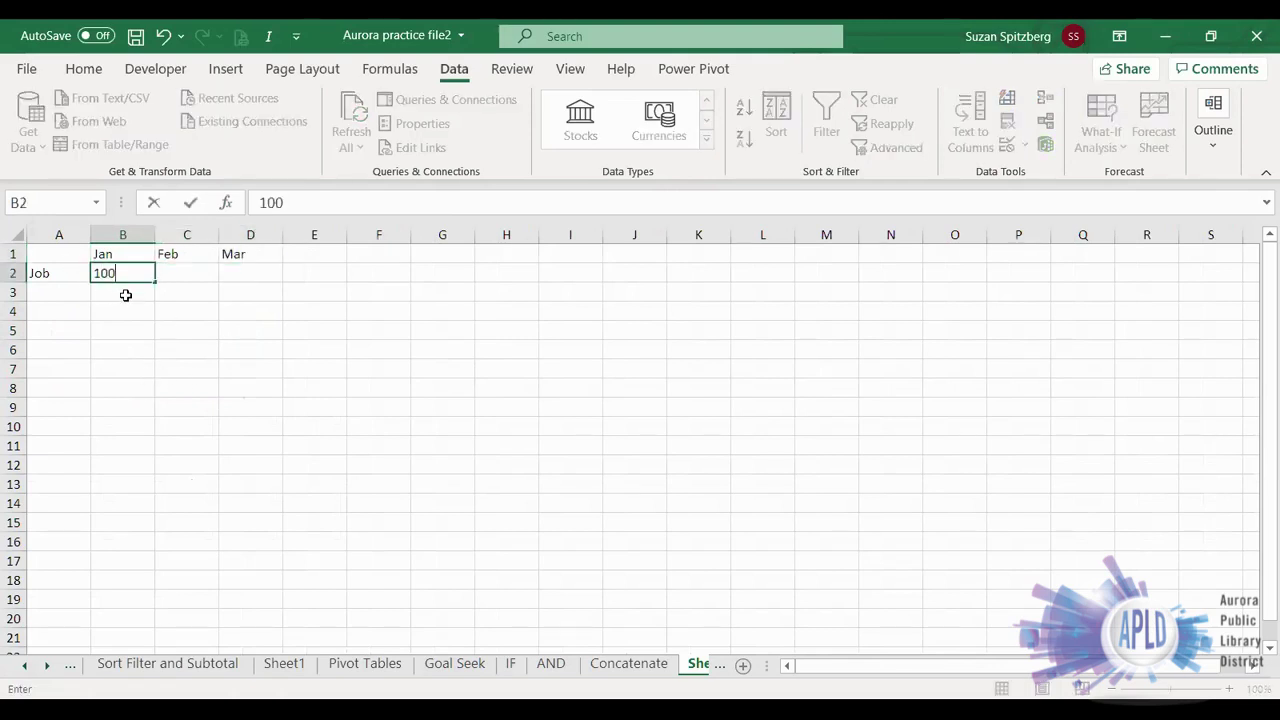
pyautogui.press('Tab')
pyautogui.write('200')
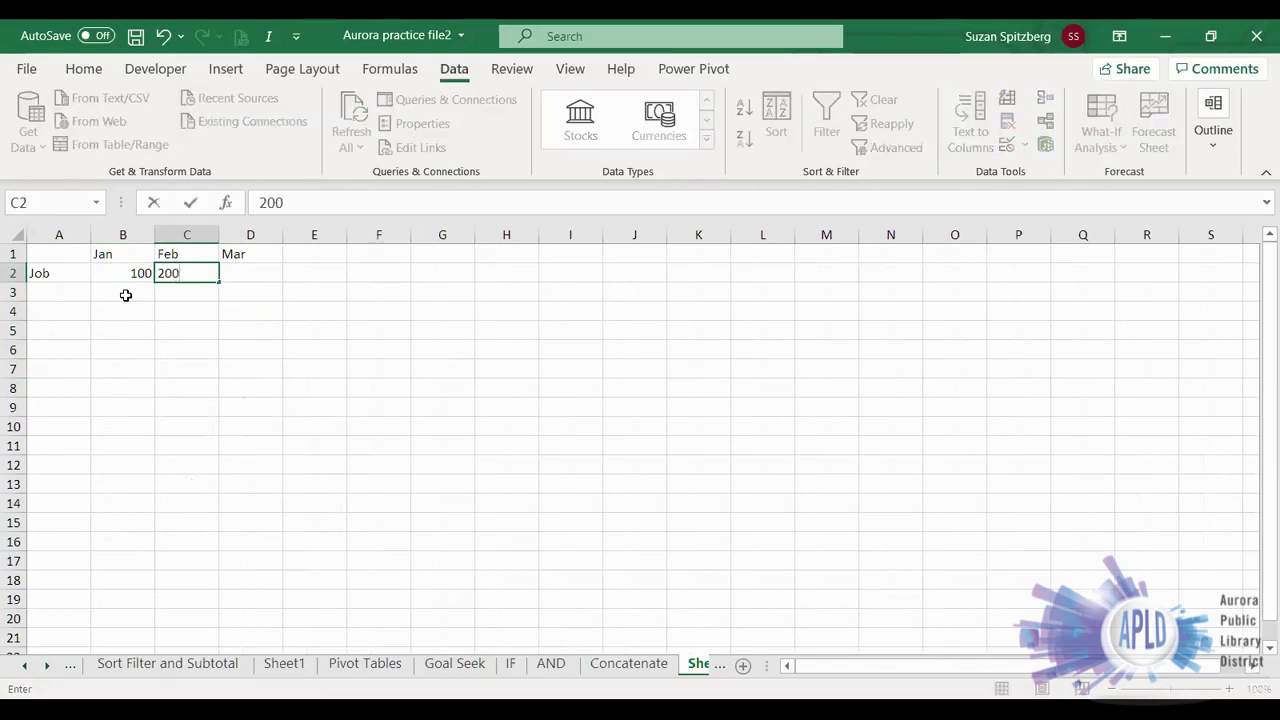
pyautogui.press('Tab')
pyautogui.write('250')
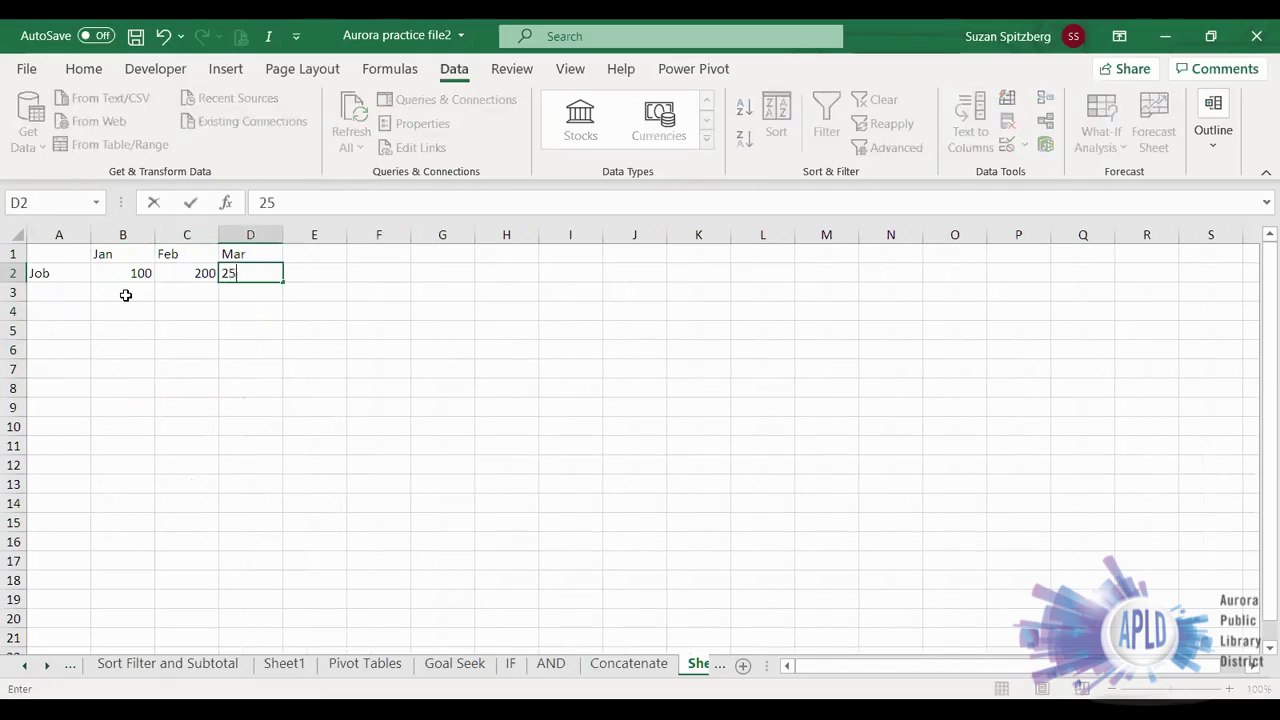
pyautogui.press('Return')
pyautogui.press('Return')
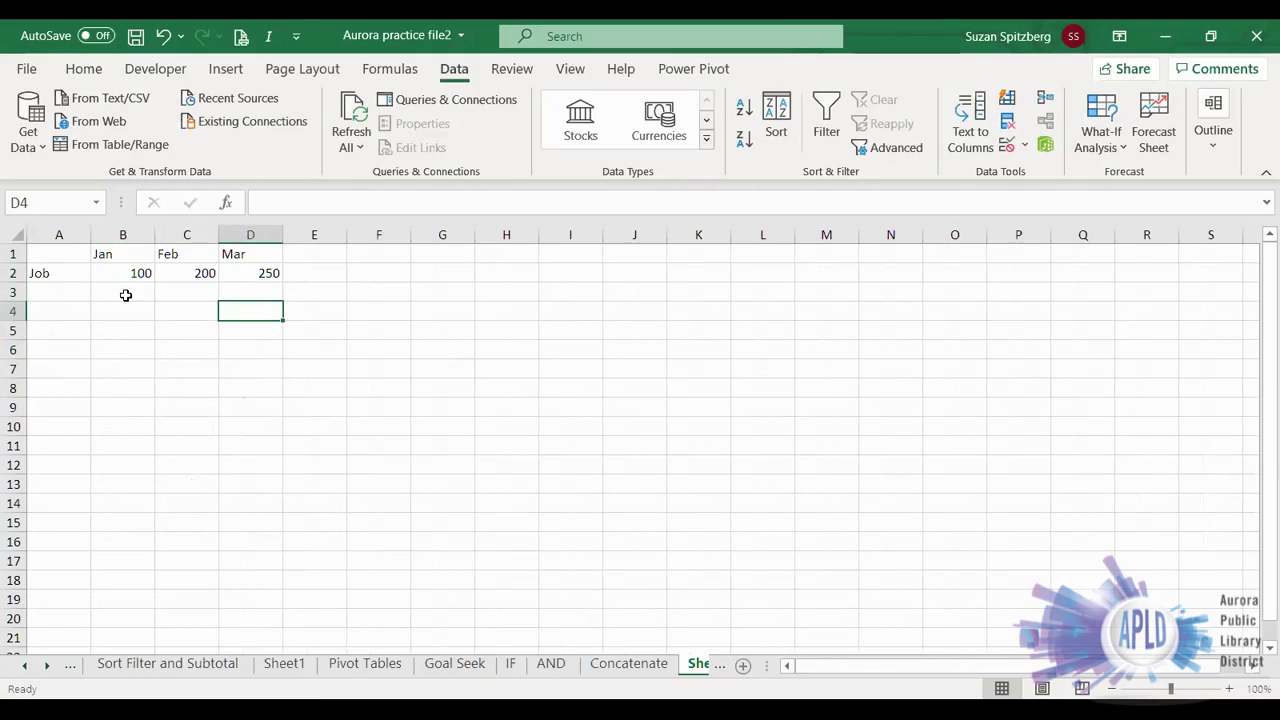
pyautogui.press('Left')
pyautogui.press('Left')
pyautogui.press('Left')
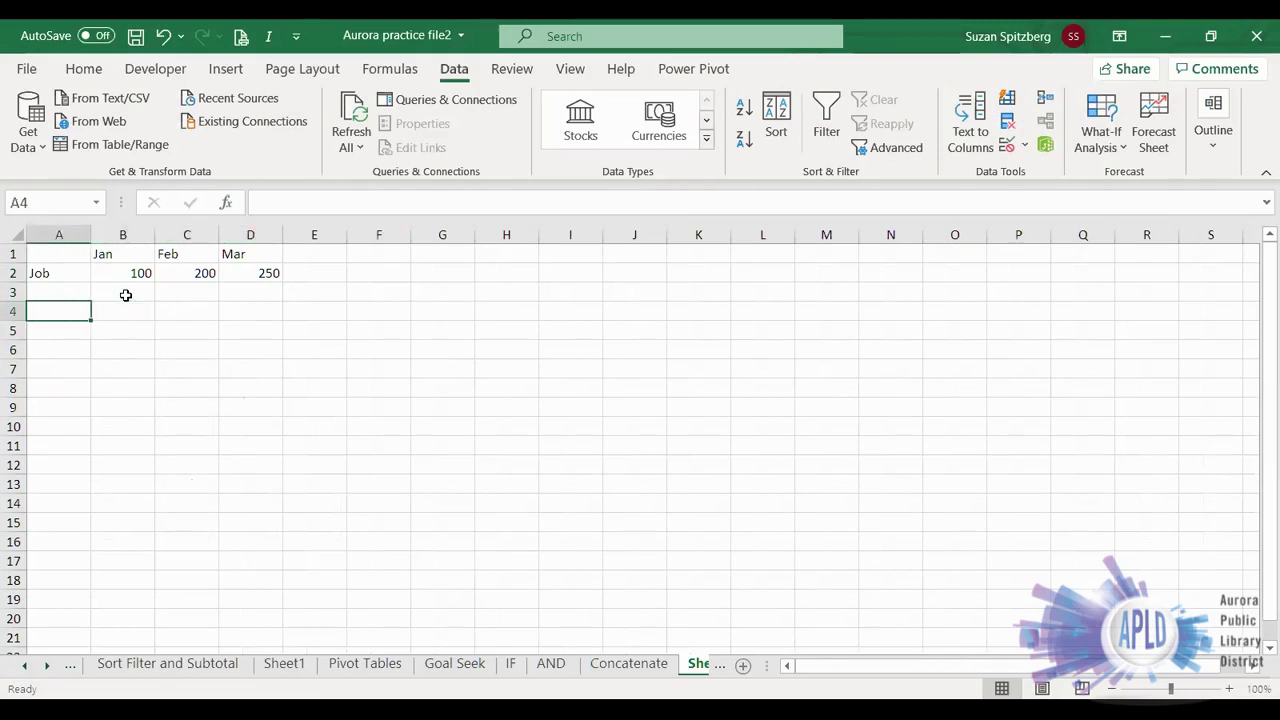
# Step: Enter the labels Rent, Trans and utilities in cells A4 to A6
pyautogui.write('Rent')
pyautogui.press('Return')
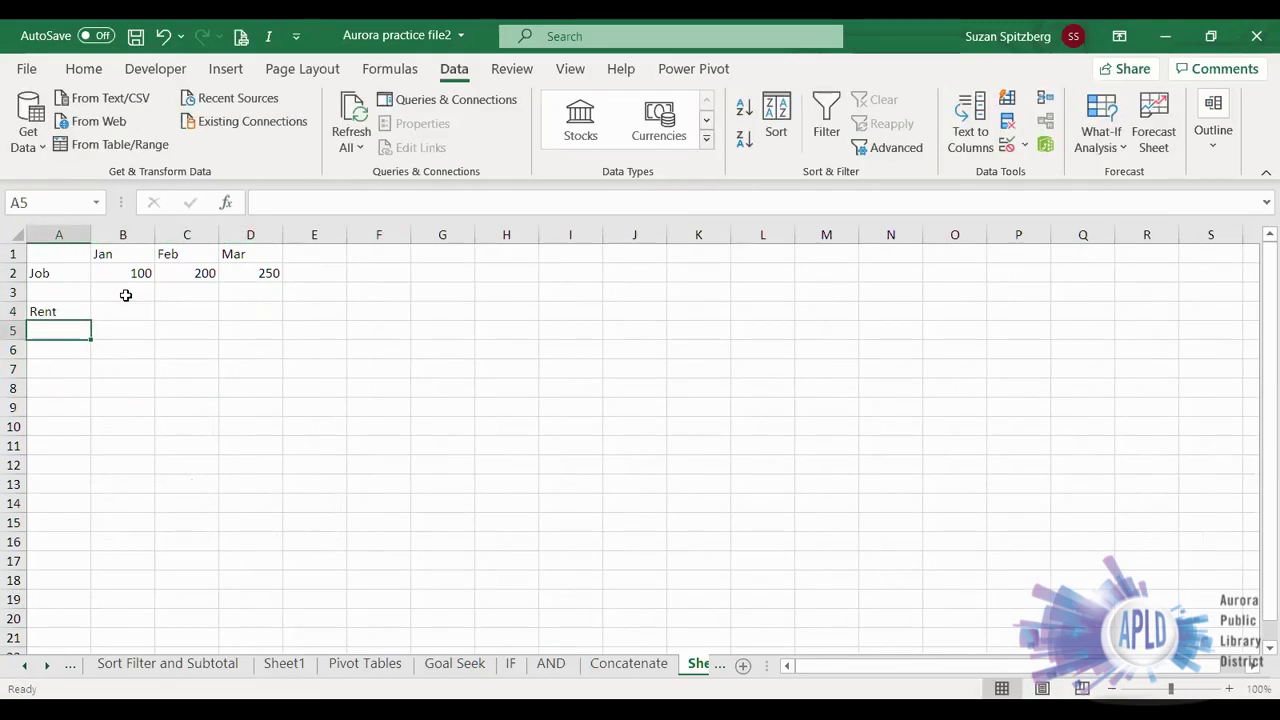
pyautogui.write('Trans')
pyautogui.press('Return')
pyautogui.write('utilitie')
pyautogui.press('BackSpace')
pyautogui.write('ies')
pyautogui.press('Return')
pyautogui.press('Return')
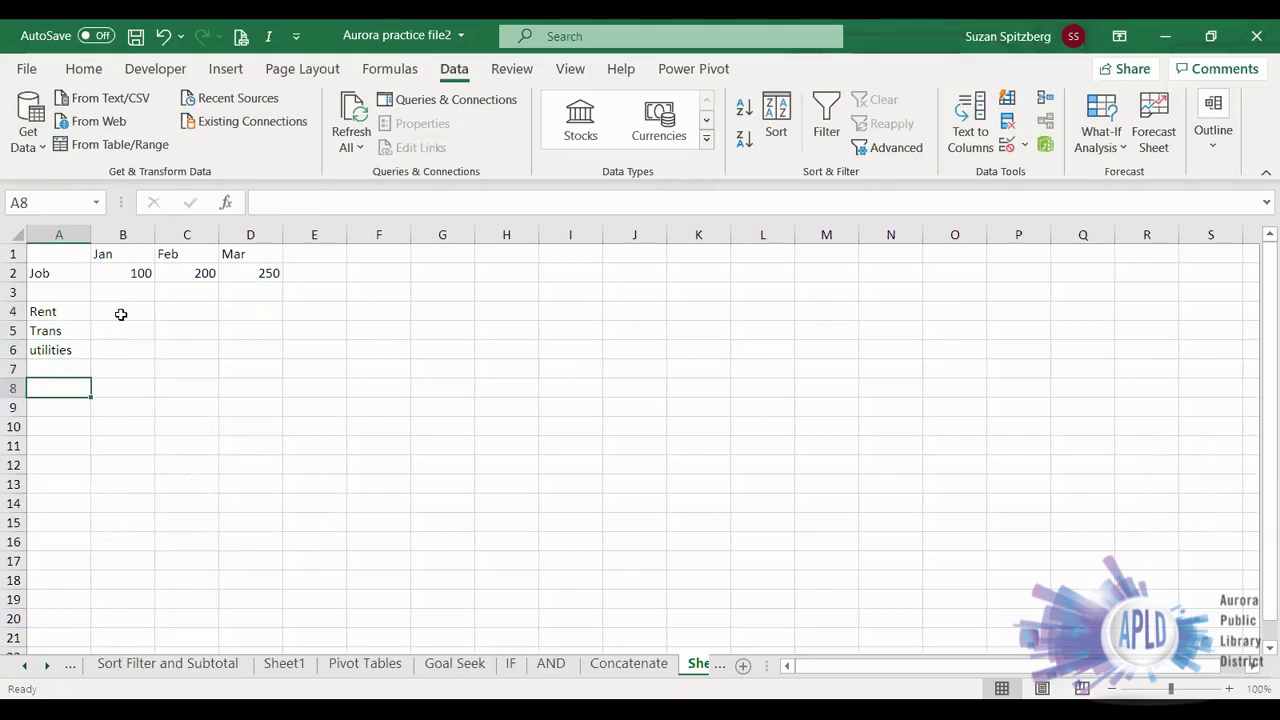
# Step: Enter the Jan amounts 650 for Rent, 100 for Trans and 120 for utilities in B4 to B6
pyautogui.click(120, 314)
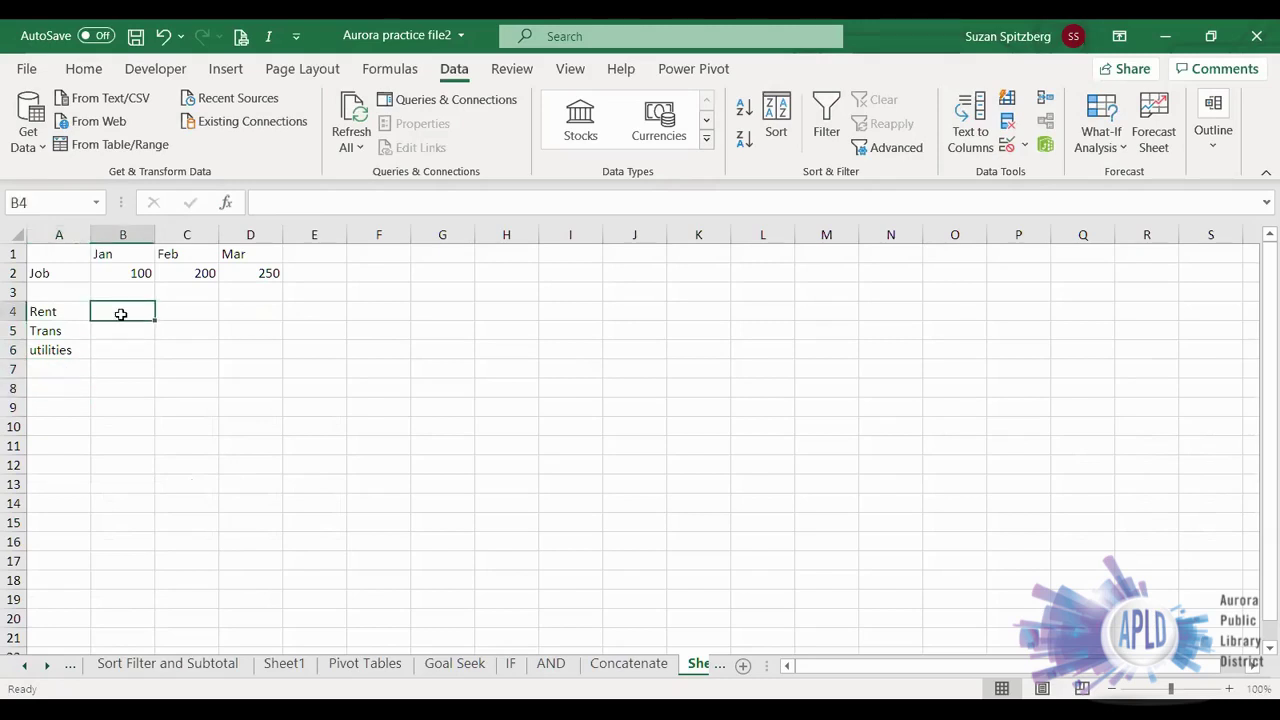
pyautogui.write('650')
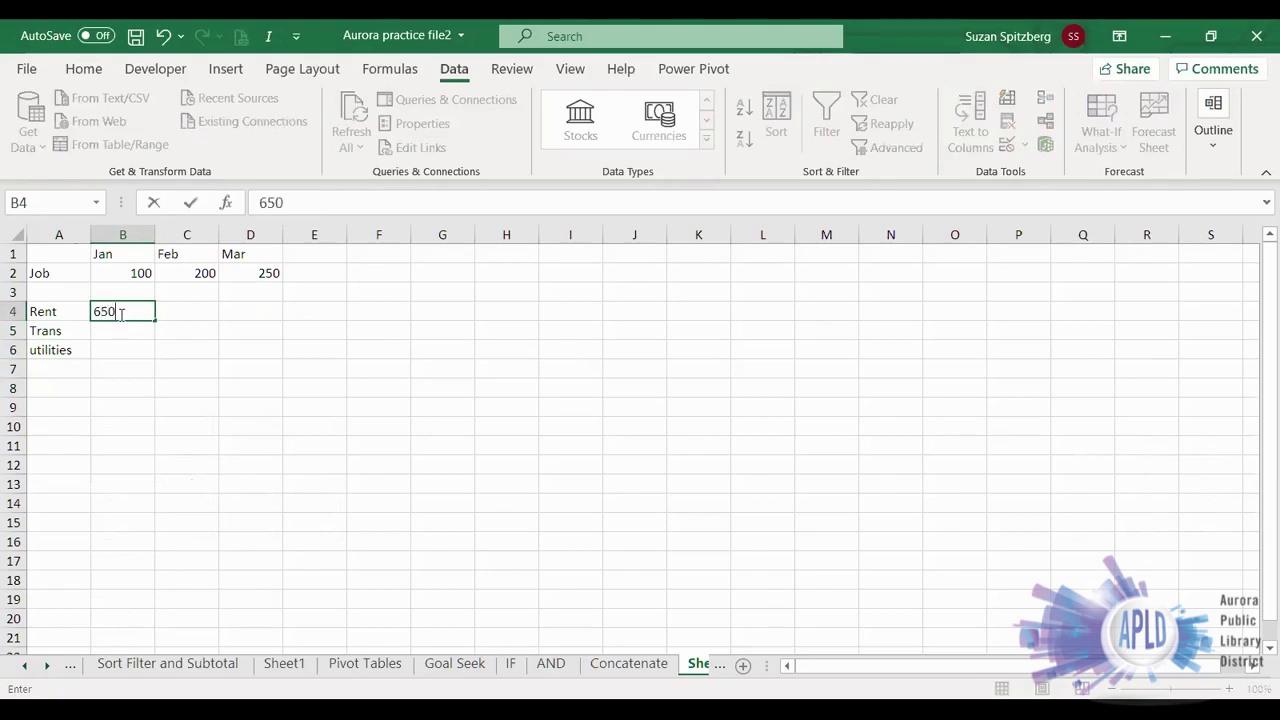
pyautogui.press('Return')
pyautogui.write('100')
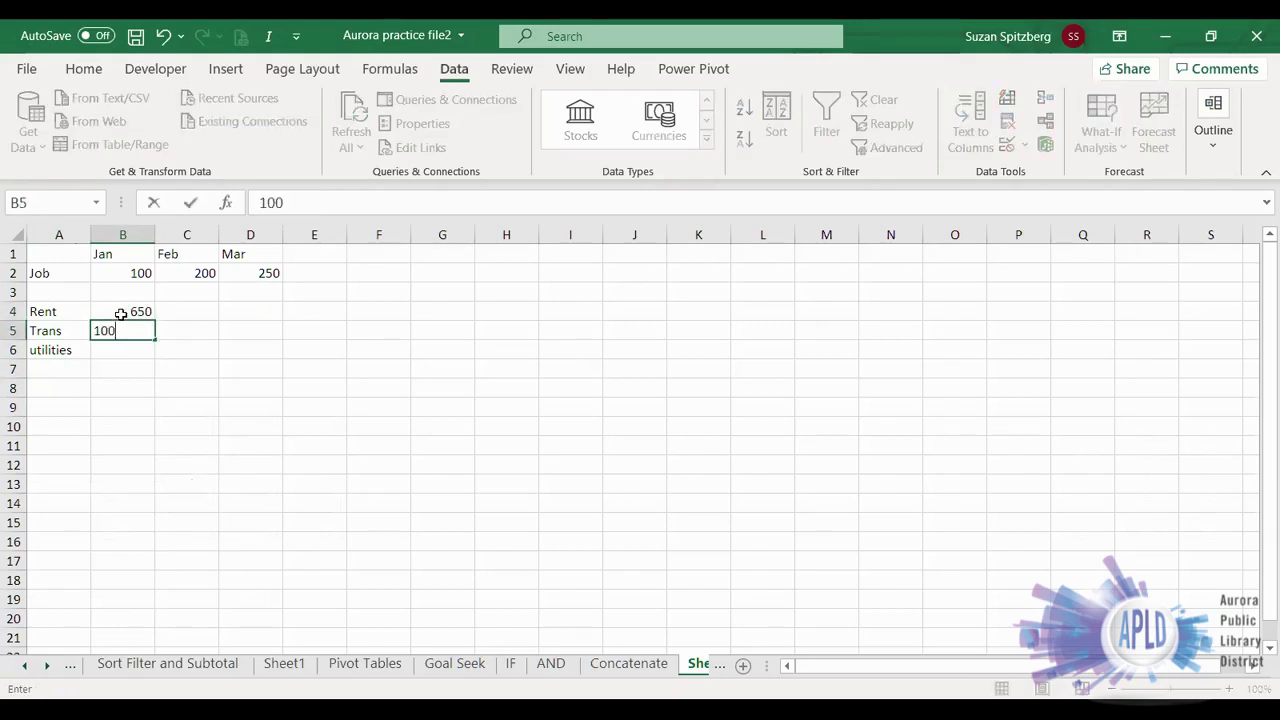
pyautogui.press('Return')
pyautogui.write('120')
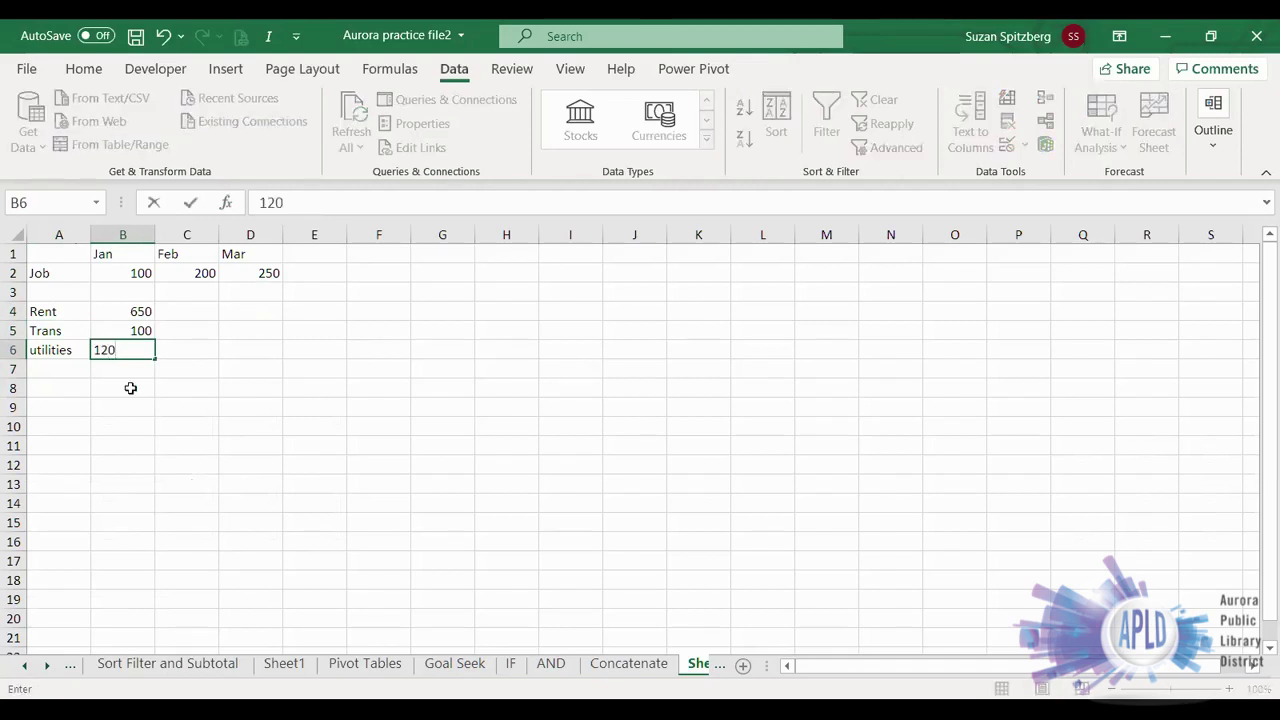
pyautogui.press('Return')
# Step: Fill the Jan rent amount across to D4, and enter 110 for Feb and 120 for Mar in the Trans row
pyautogui.click(139, 312)
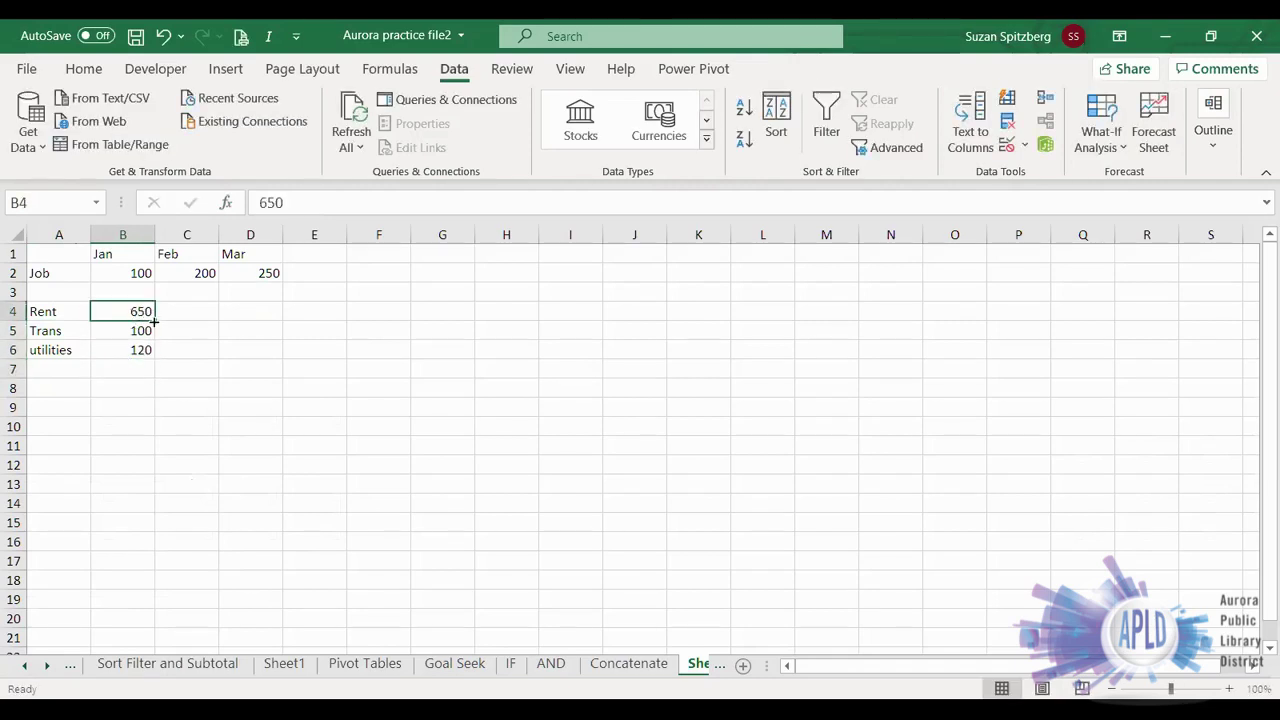
pyautogui.moveTo(266, 322); pyautogui.dragTo(266, 320)
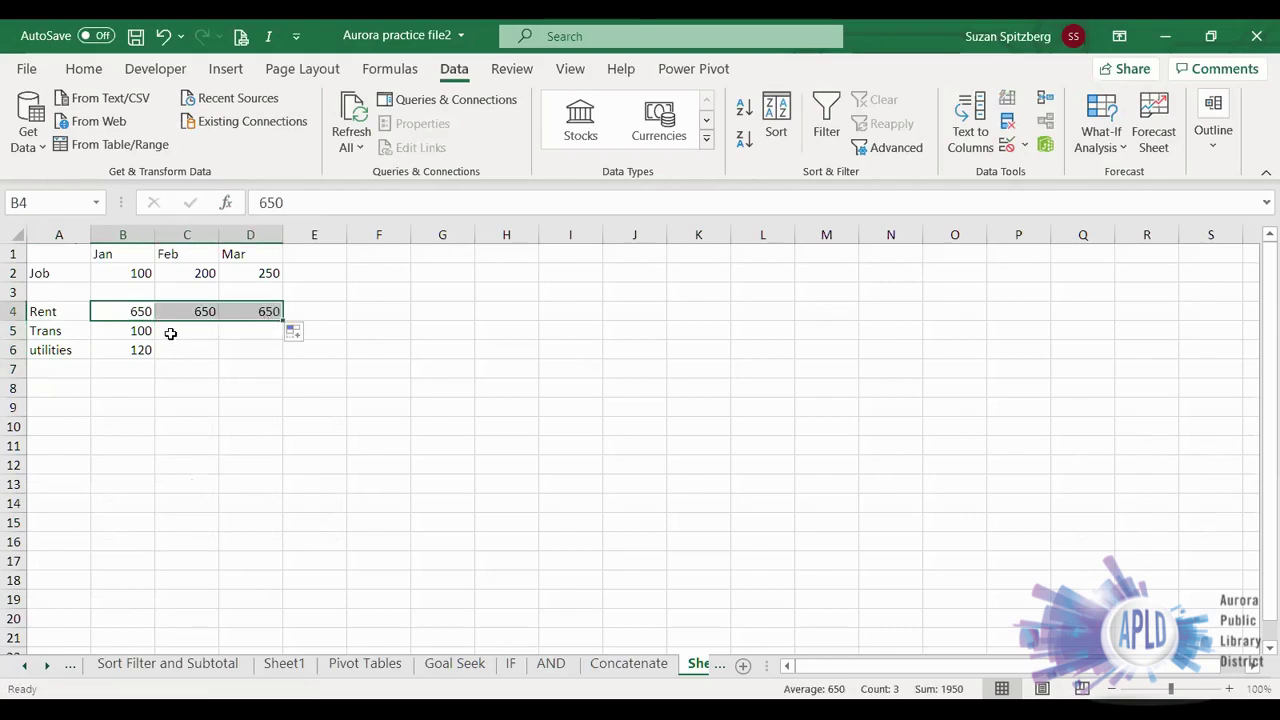
pyautogui.click(173, 333)
pyautogui.write('110')
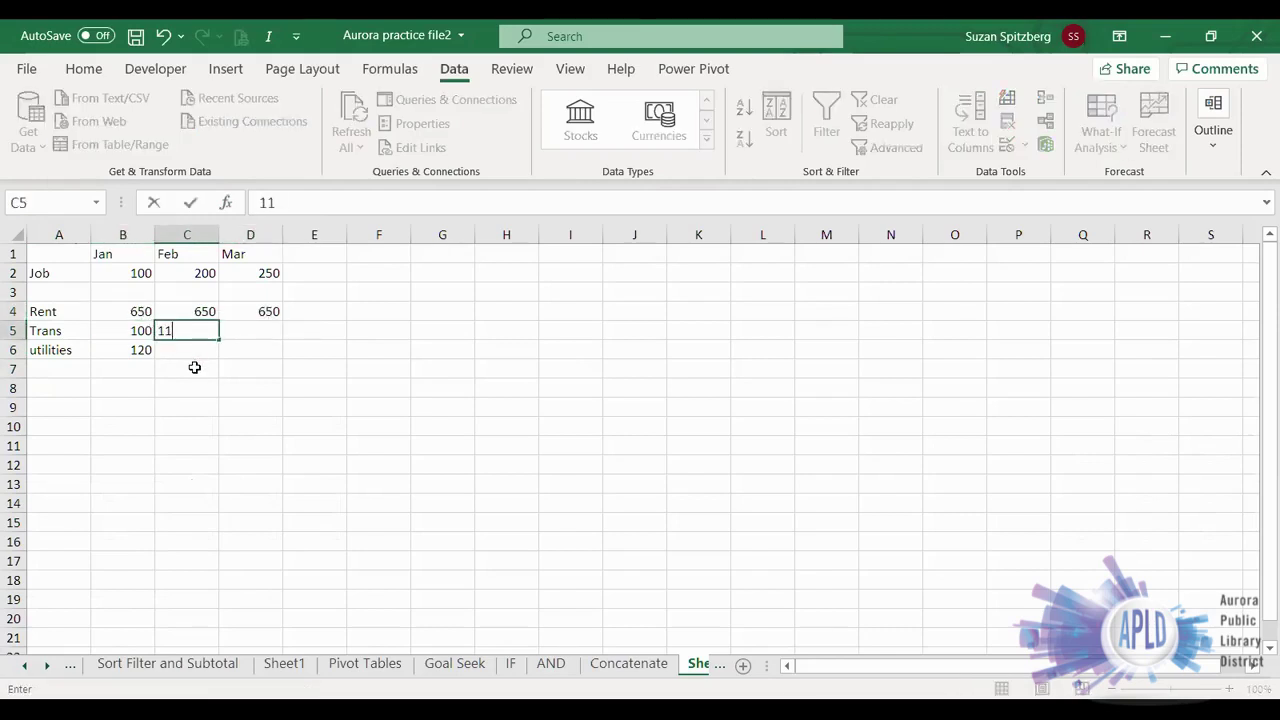
pyautogui.press('Left')
pyautogui.press('Right')
pyautogui.press('Right')
pyautogui.press('Right')
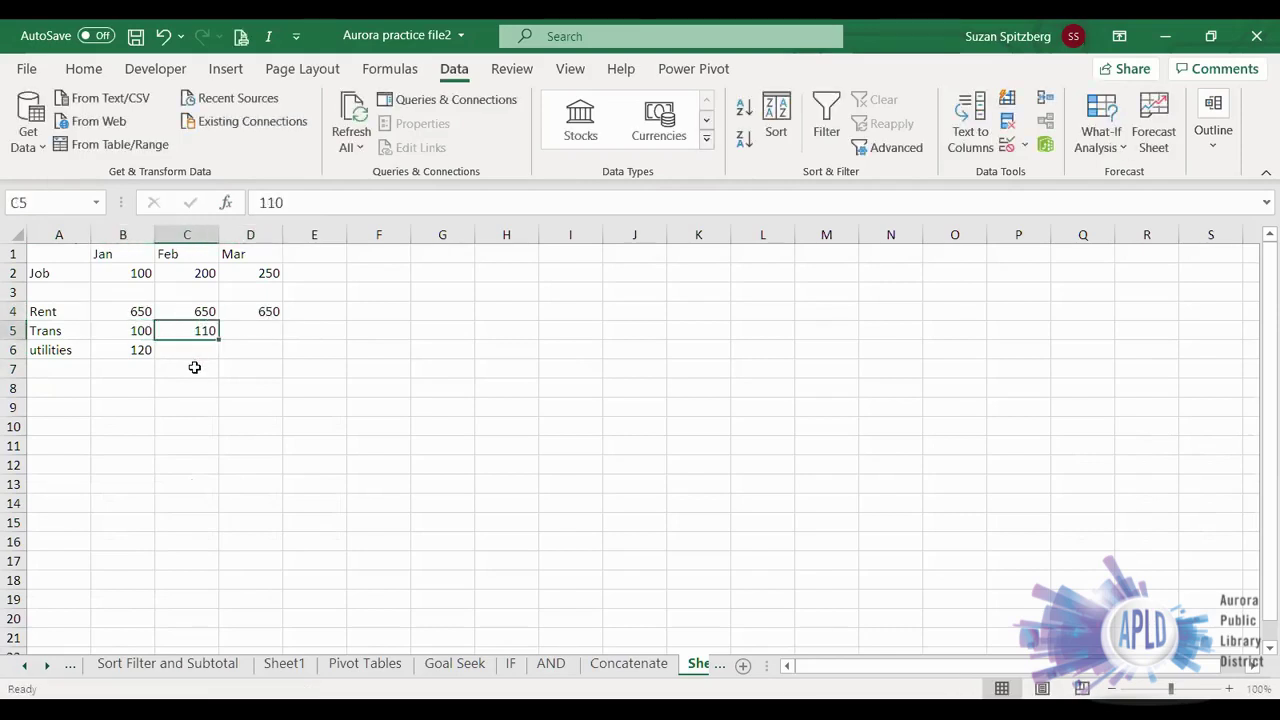
pyautogui.press('Left')
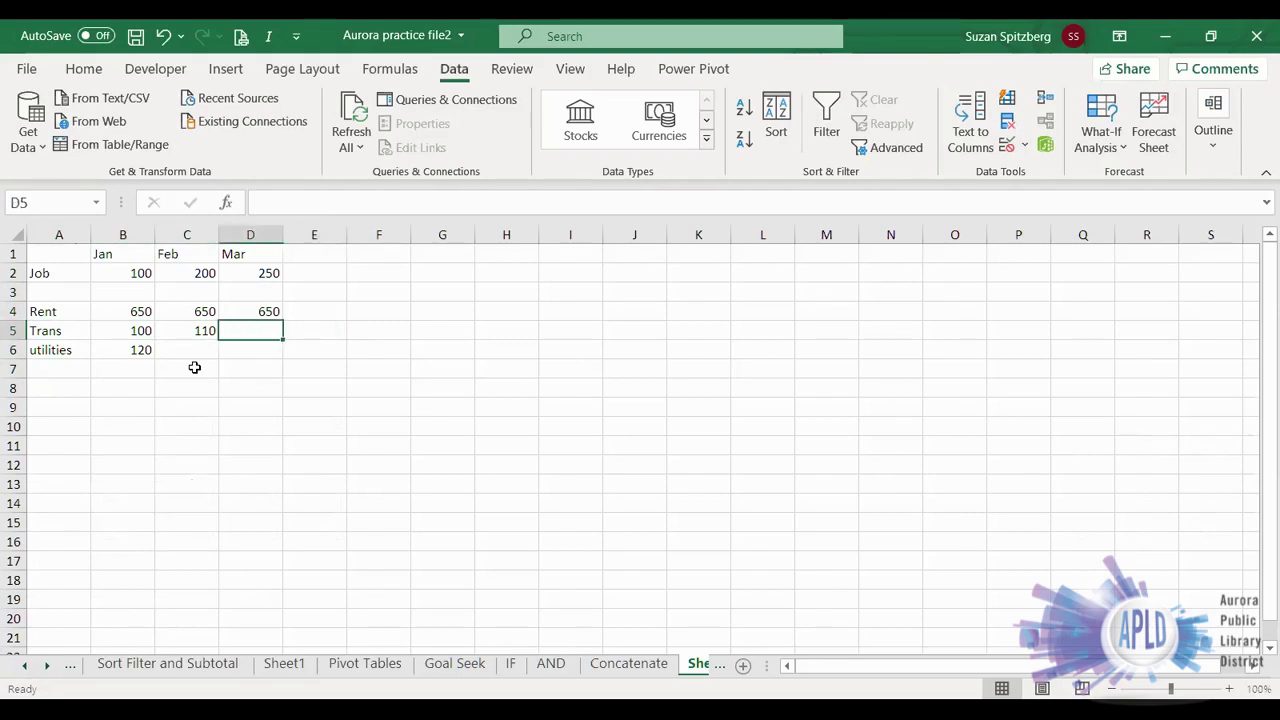
pyautogui.write('120')
pyautogui.press('Return')
# Step: Enter 120 for Feb and 130 for Mar in the utilities row
pyautogui.press('Left')
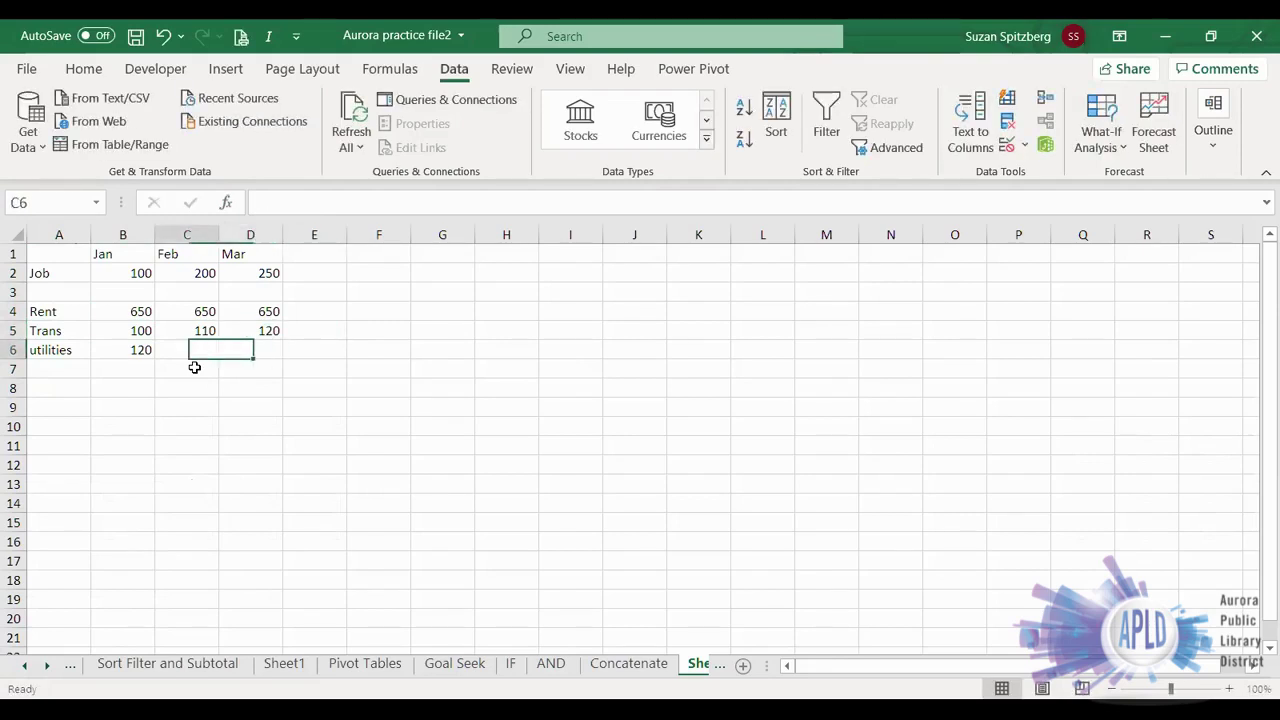
pyautogui.write('12')
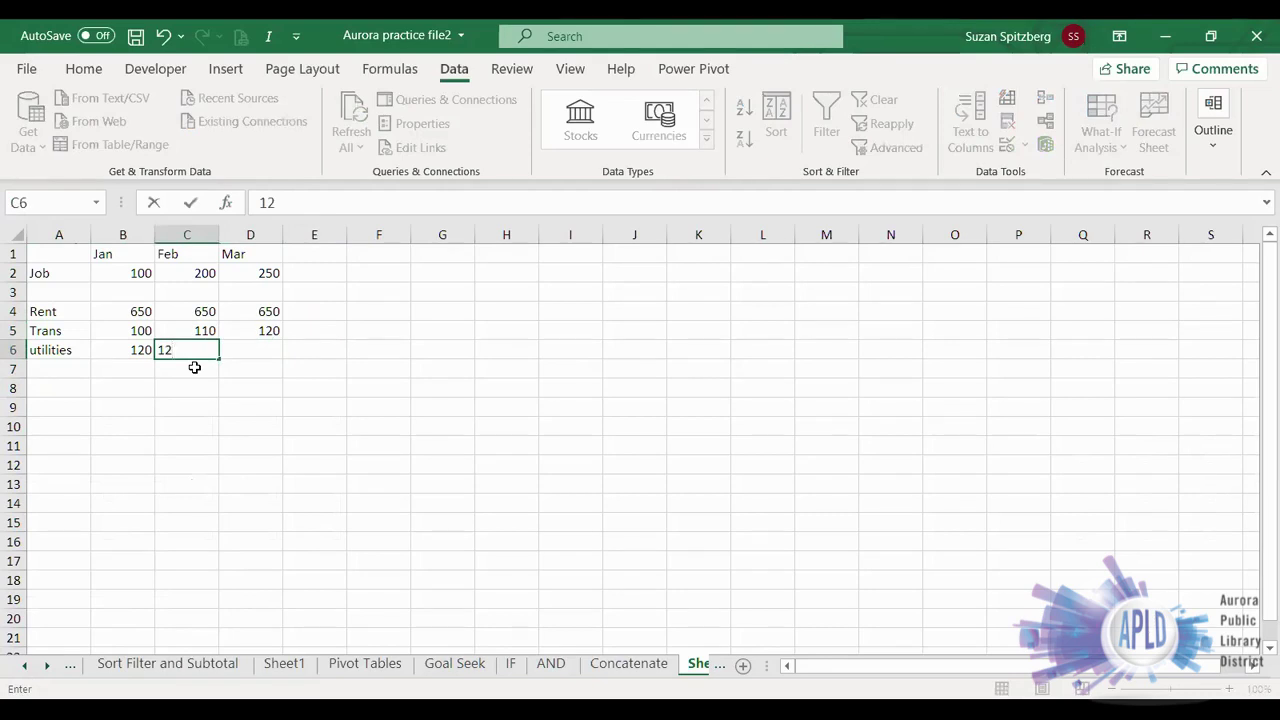
pyautogui.write('0')
pyautogui.press('Right')
pyautogui.write('130')
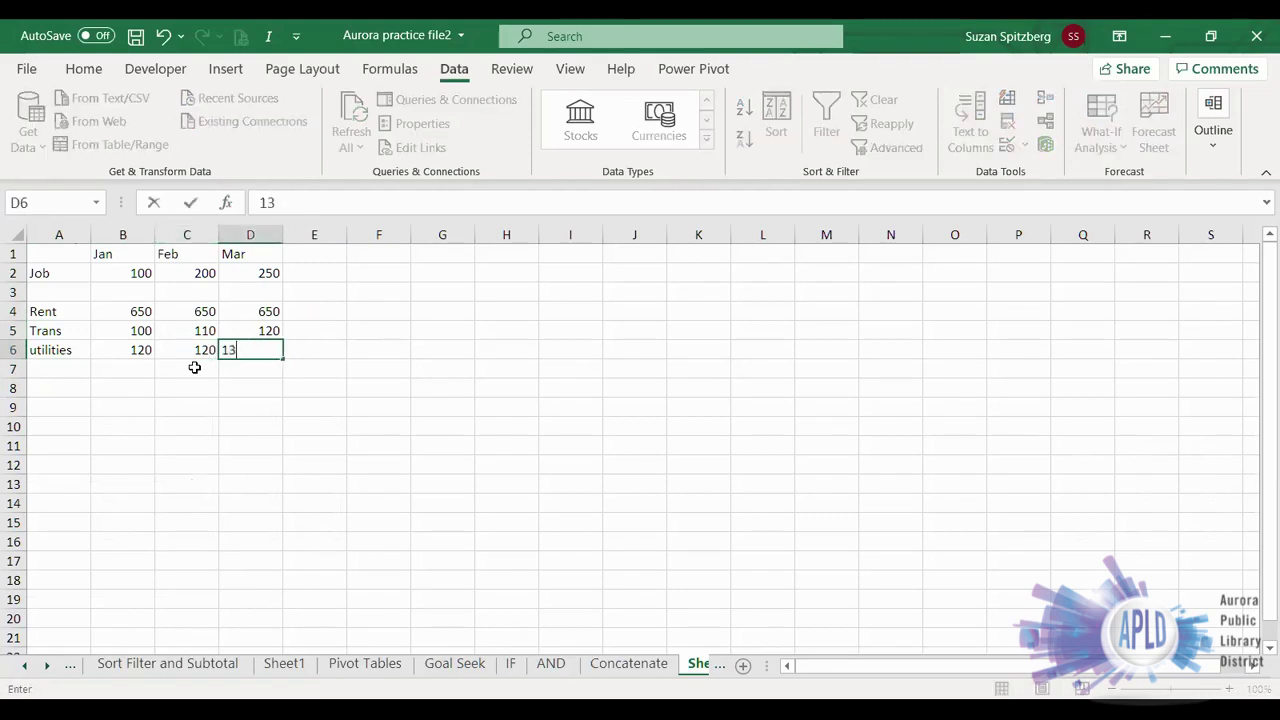
pyautogui.press('Return')
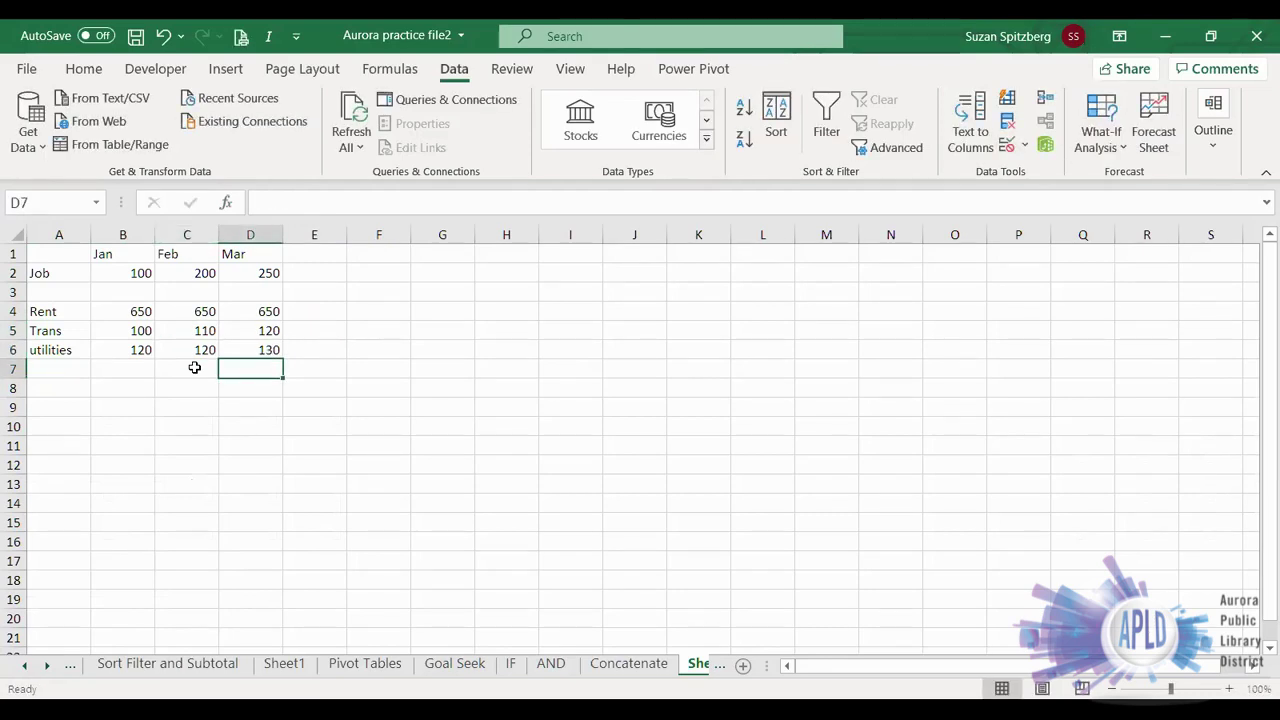
# Step: Select cell E4, view the column chart on the my chart sheet and return to Sheet2
pyautogui.click(298, 314)
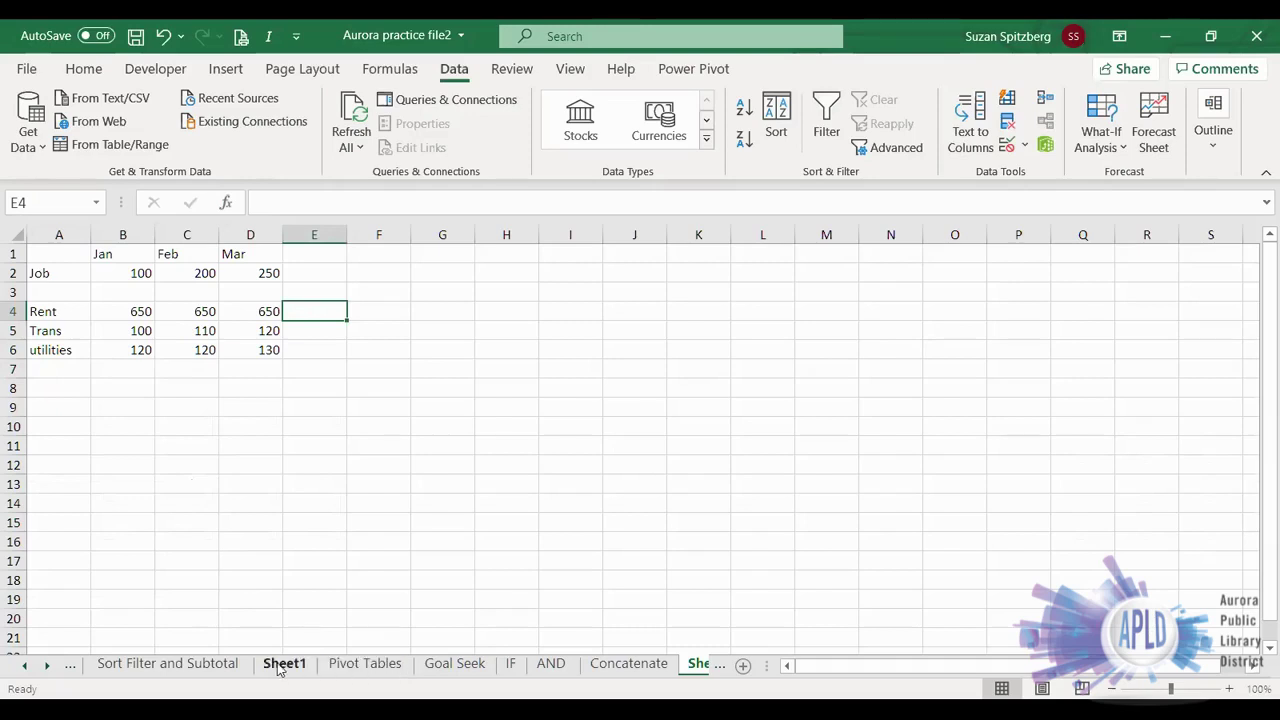
pyautogui.click(24, 666)
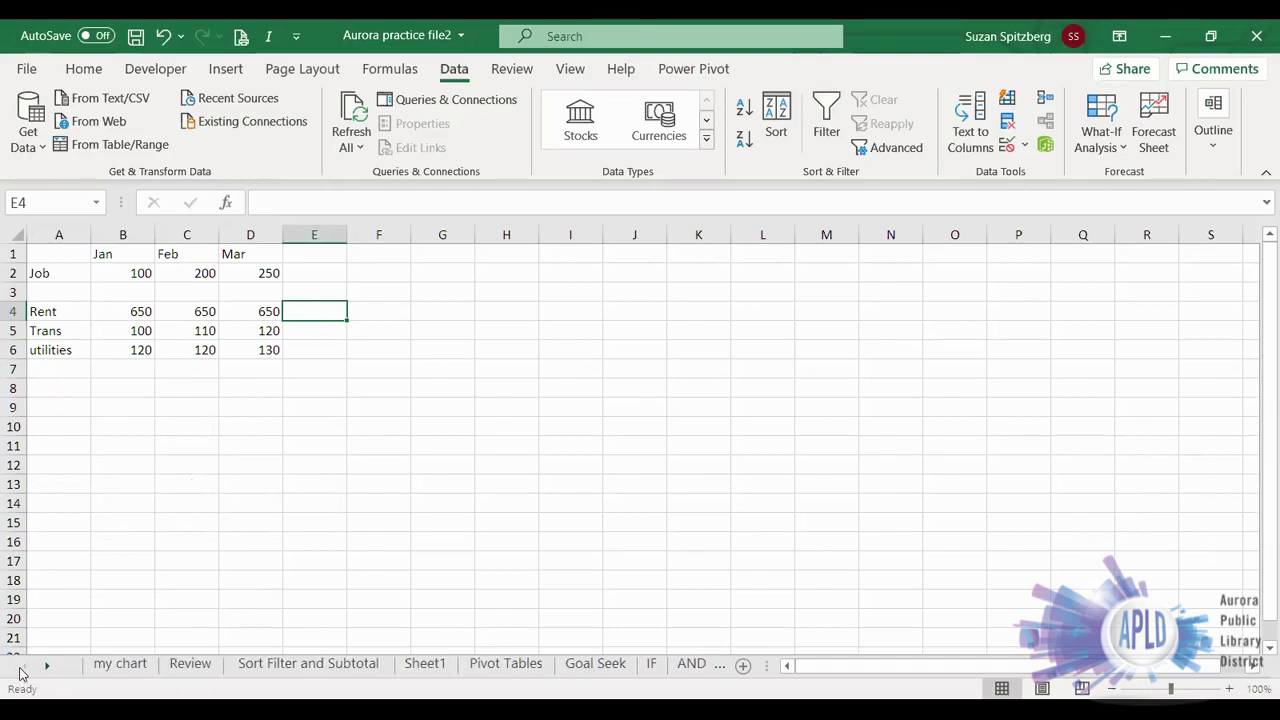
pyautogui.click(117, 665)
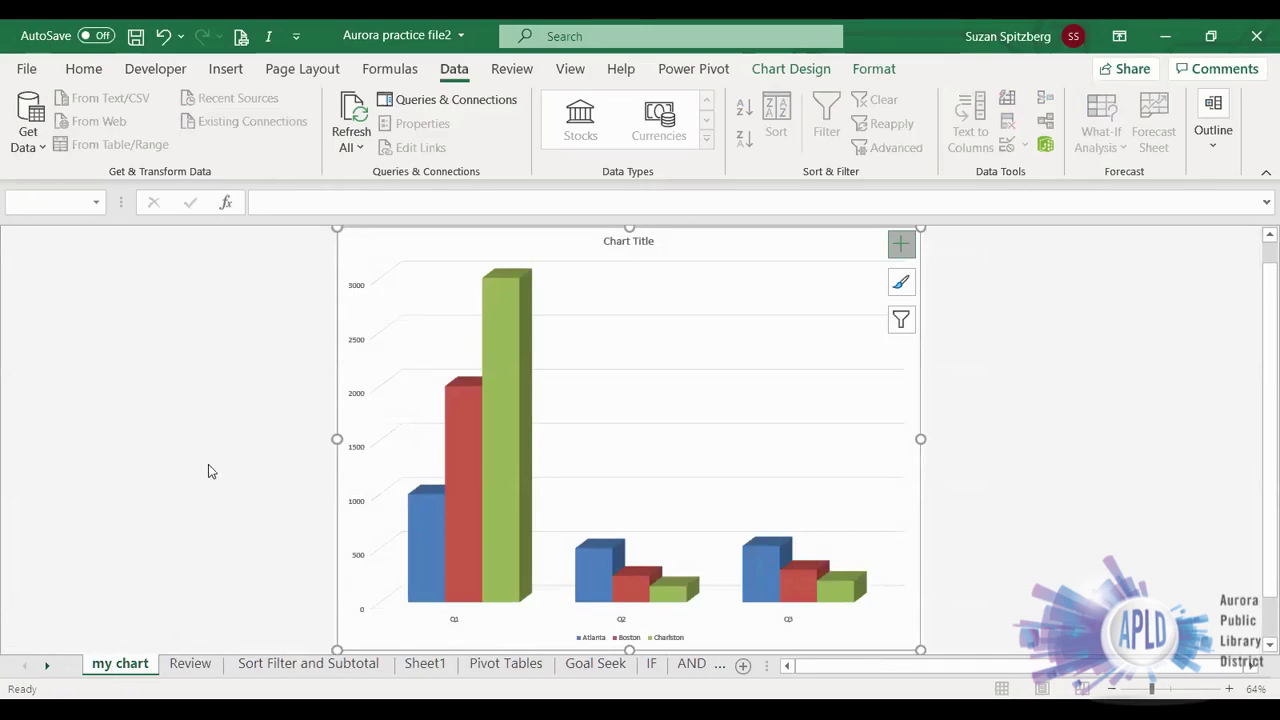
pyautogui.click(48, 666)
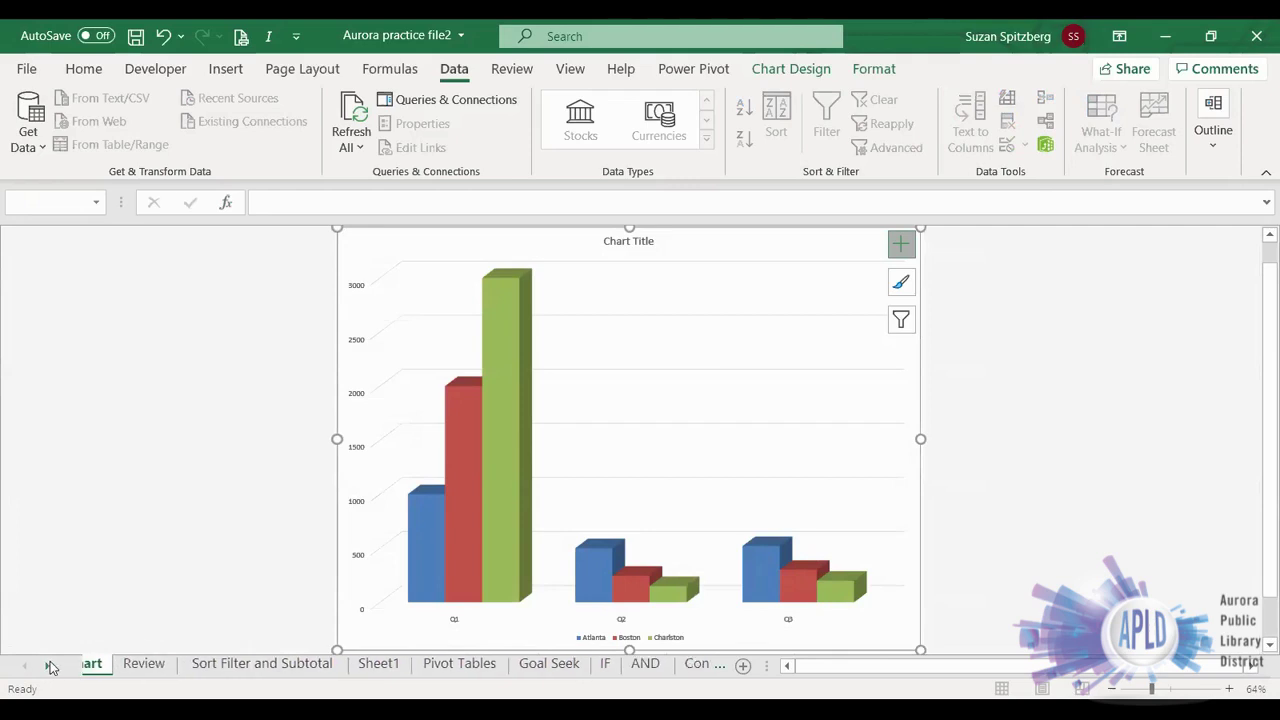
pyautogui.click(540, 664)
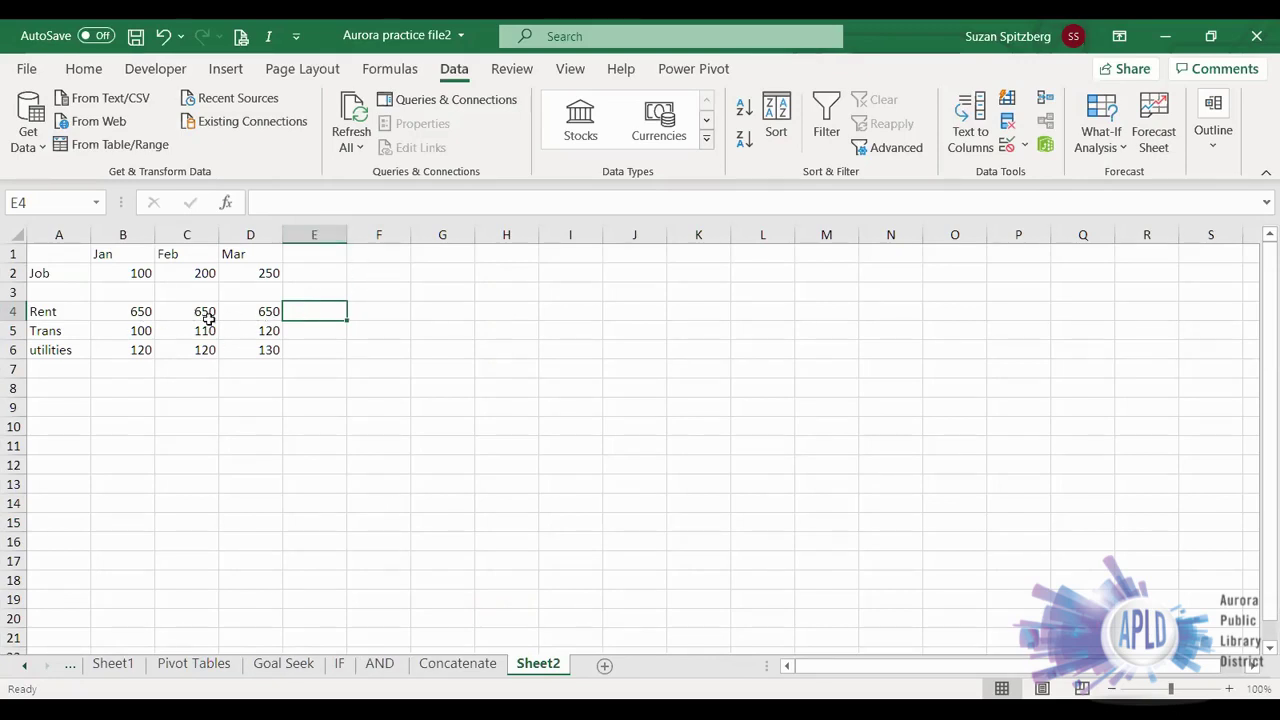
# Step: Insert a line sparkline in E4 from the data range B4:D4 and fill it down to E6
pyautogui.click(225, 72)
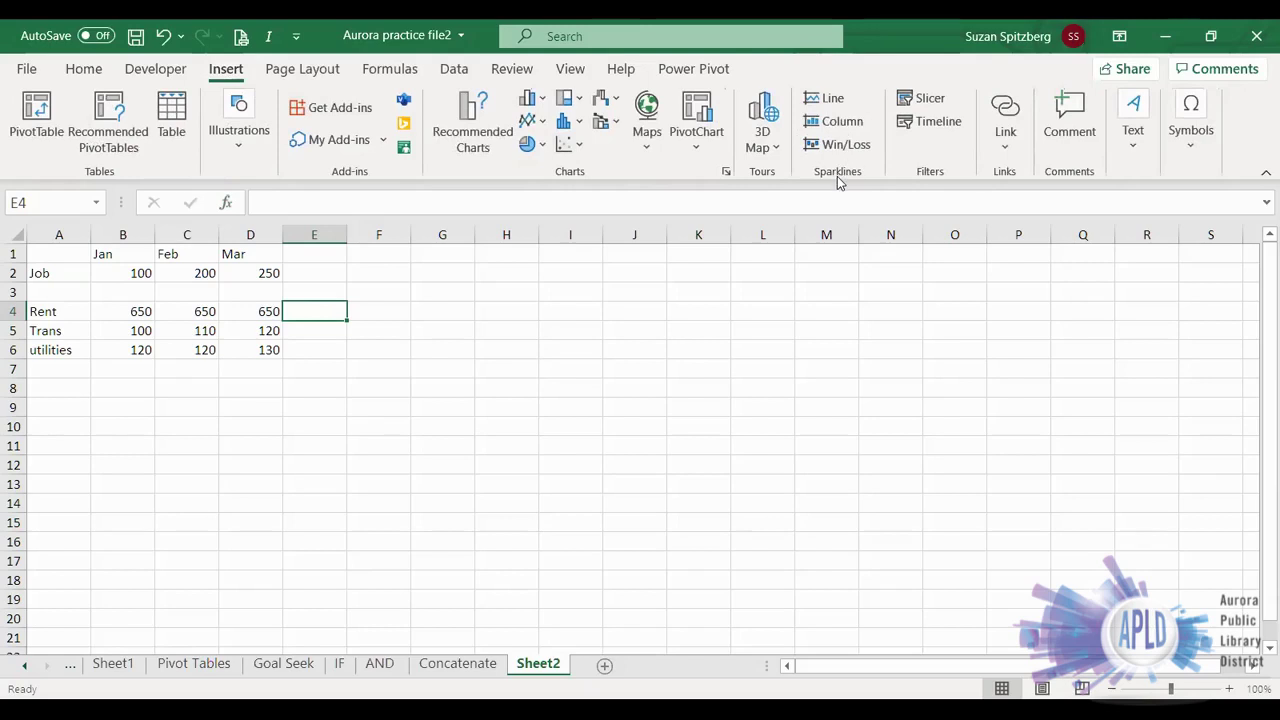
pyautogui.click(830, 100)
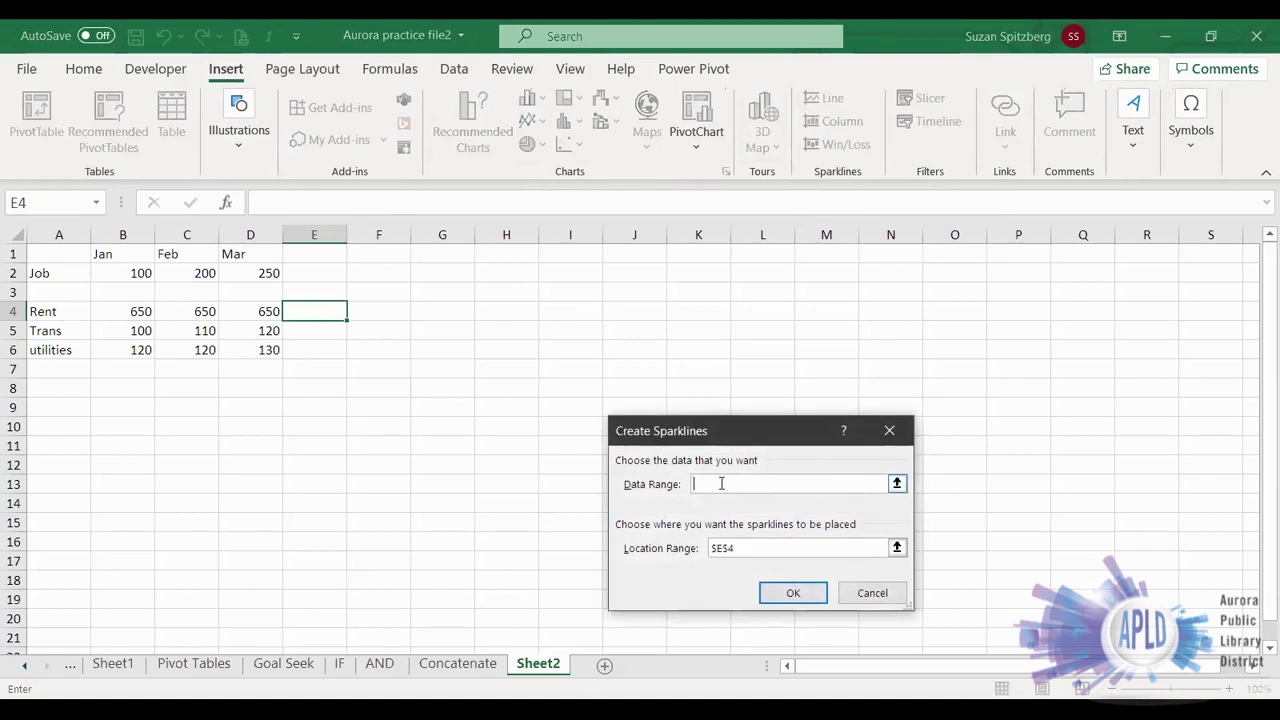
pyautogui.click(108, 312)
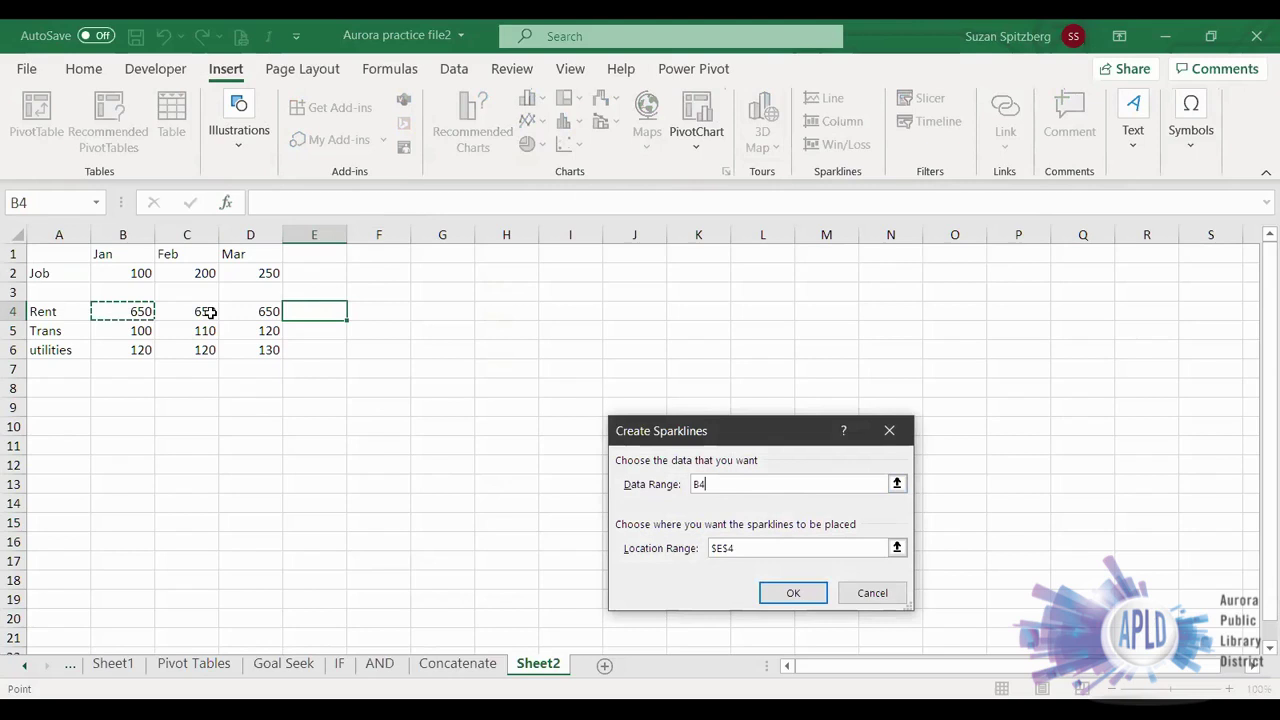
pyautogui.hotkey('shift', 'Right')
pyautogui.hotkey('shift', 'Right')
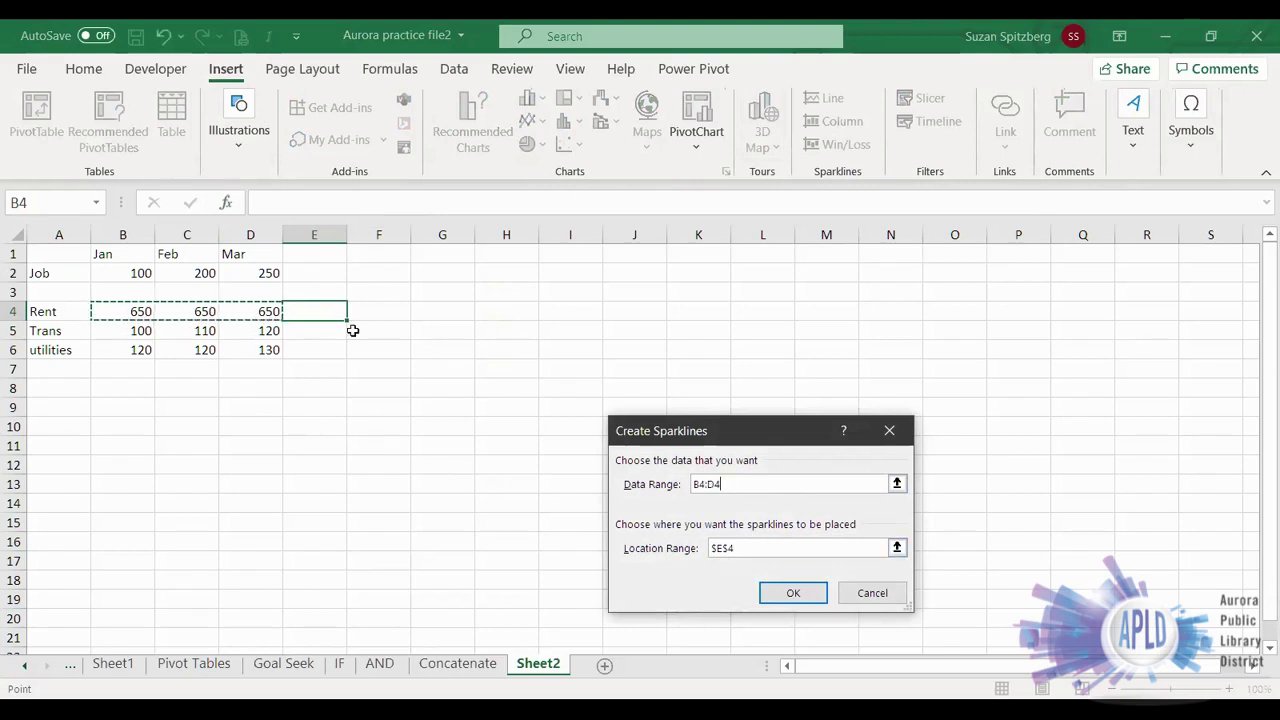
pyautogui.click(789, 595)
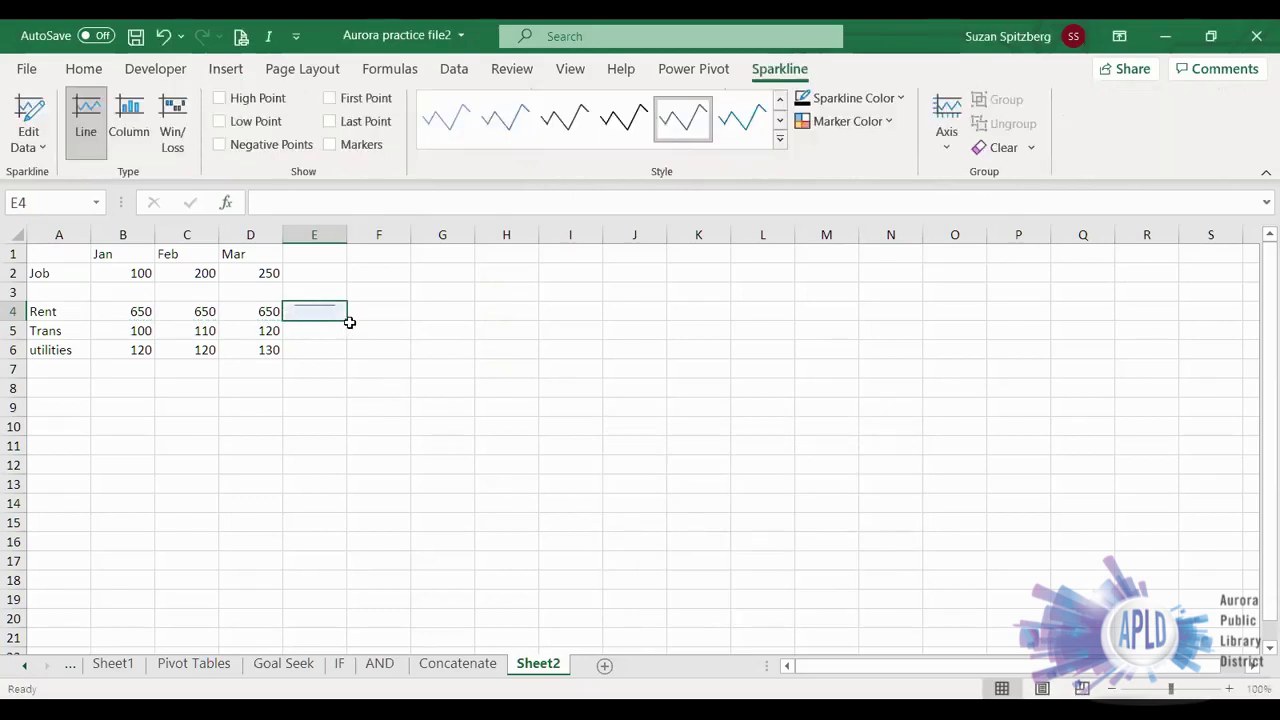
pyautogui.moveTo(346, 321); pyautogui.dragTo(349, 356)
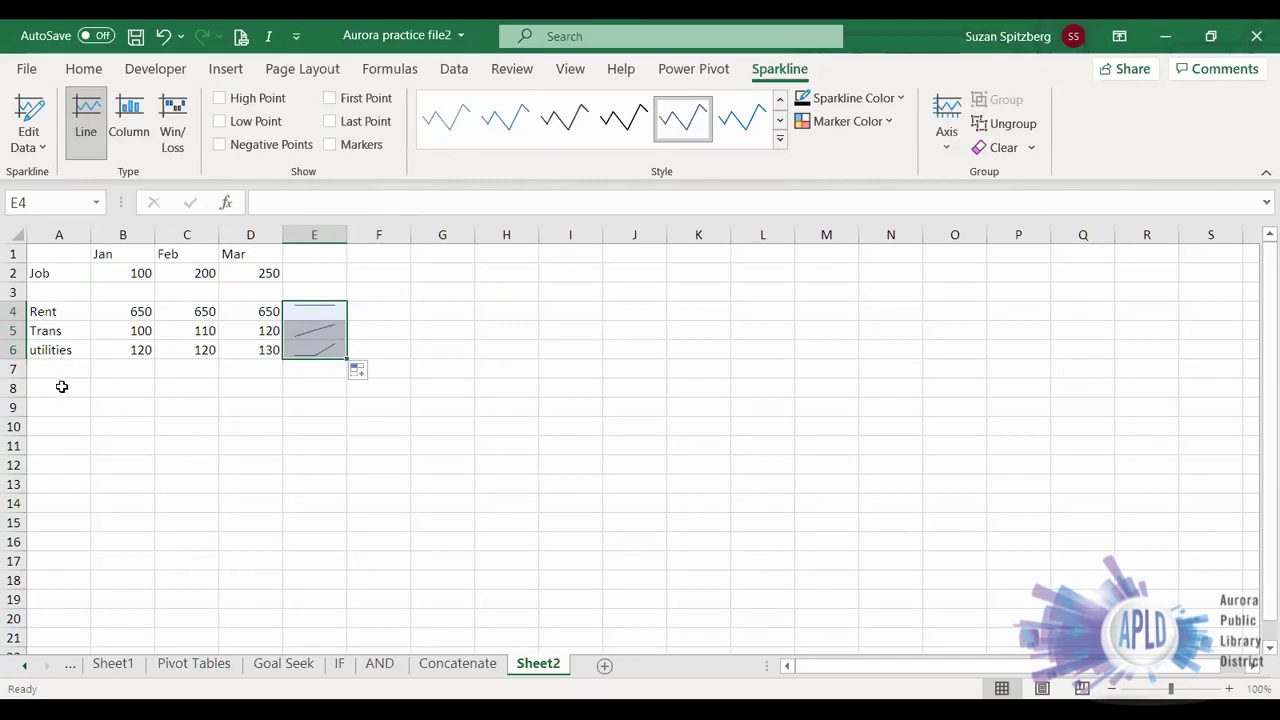
# Step: Enter the label Total in A7 and sum the monthly expenses in B7 to D7 with AutoSum
pyautogui.click(57, 385)
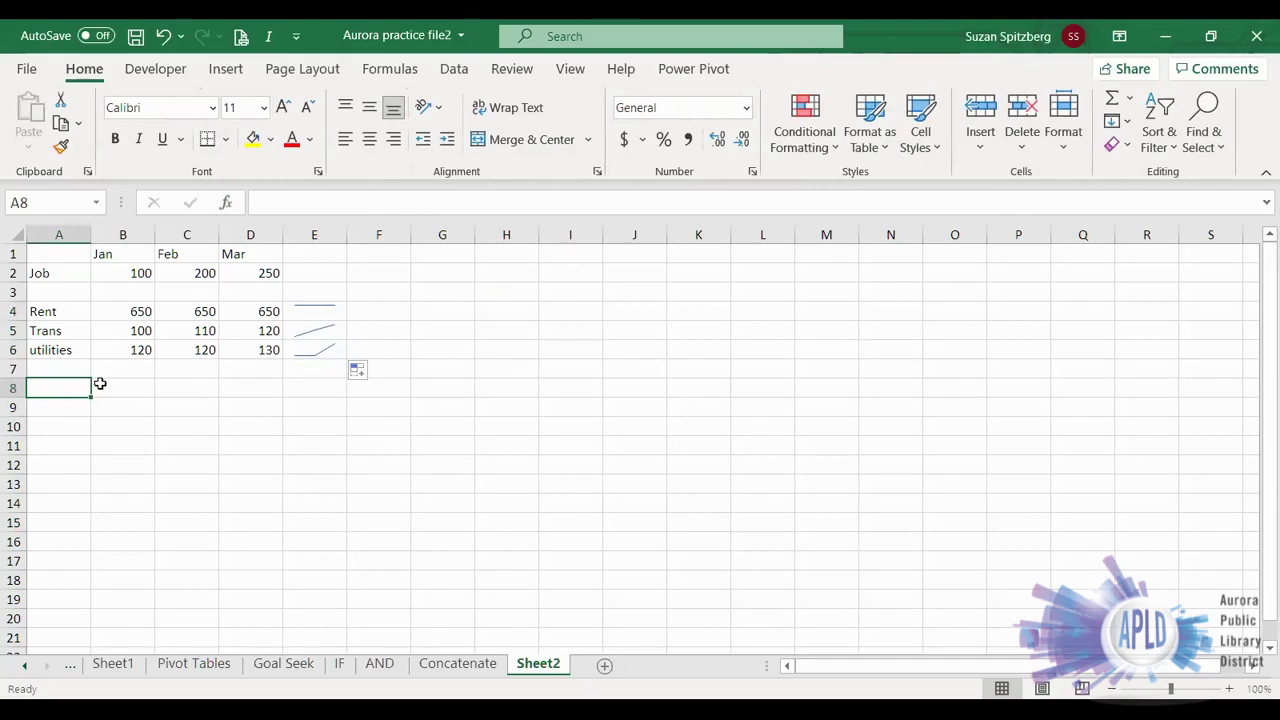
pyautogui.press('Up')
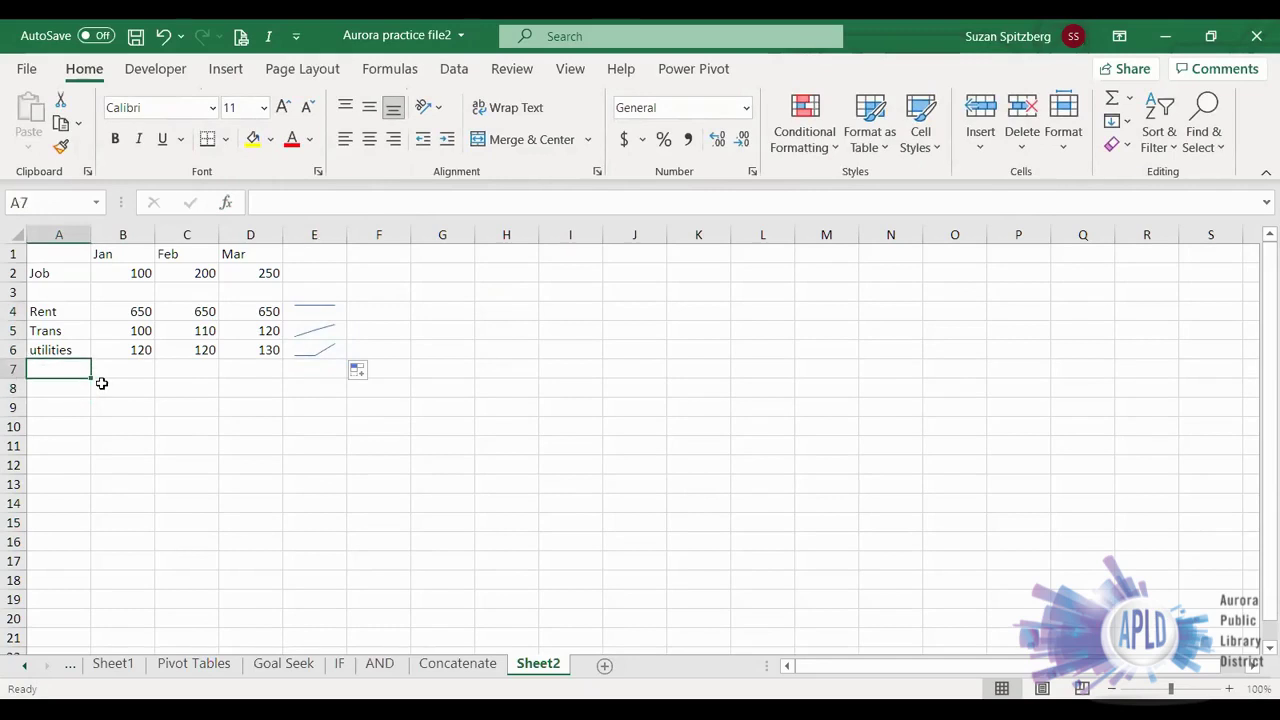
pyautogui.write('Total')
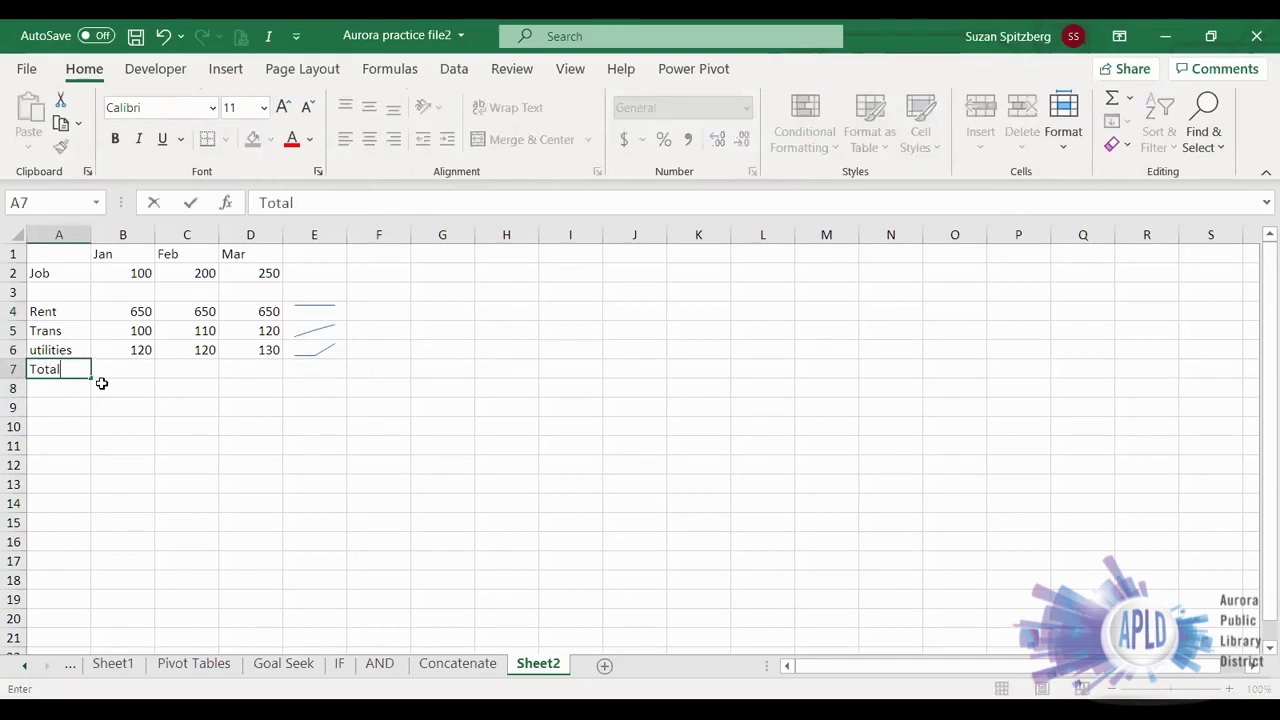
pyautogui.press('Tab')
pyautogui.moveTo(122, 365); pyautogui.dragTo(250, 364)
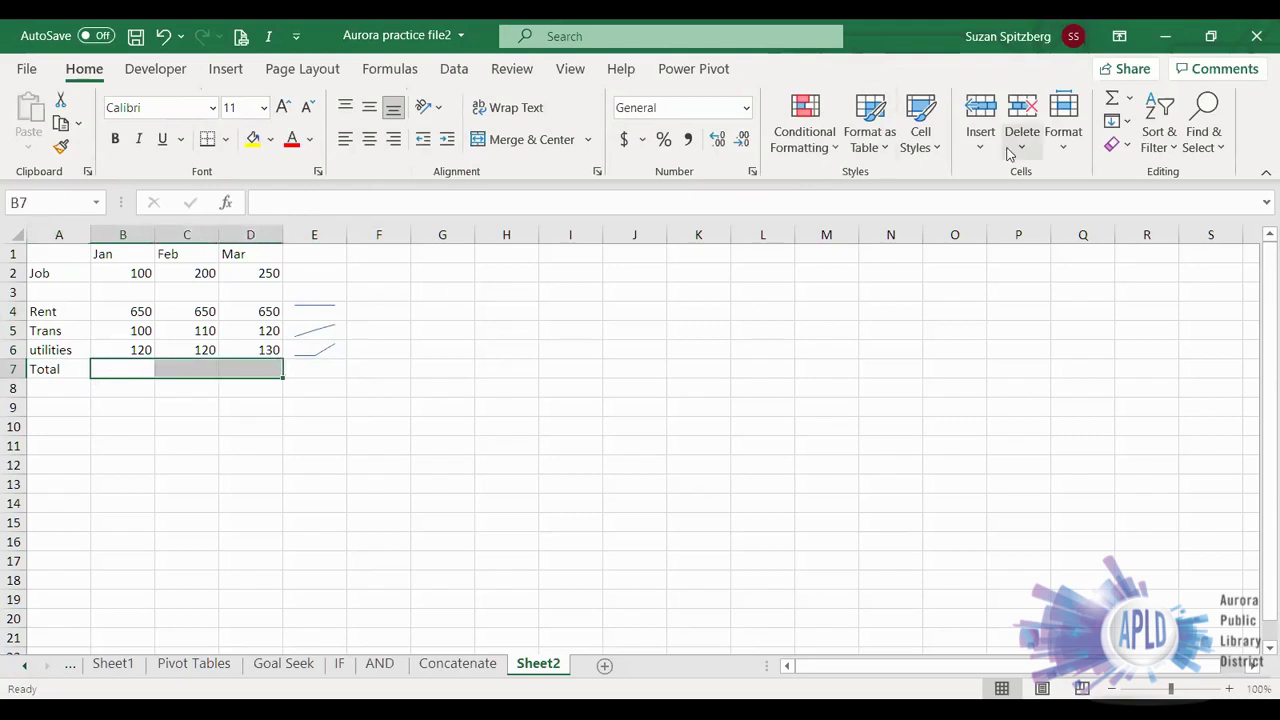
pyautogui.click(1112, 100)
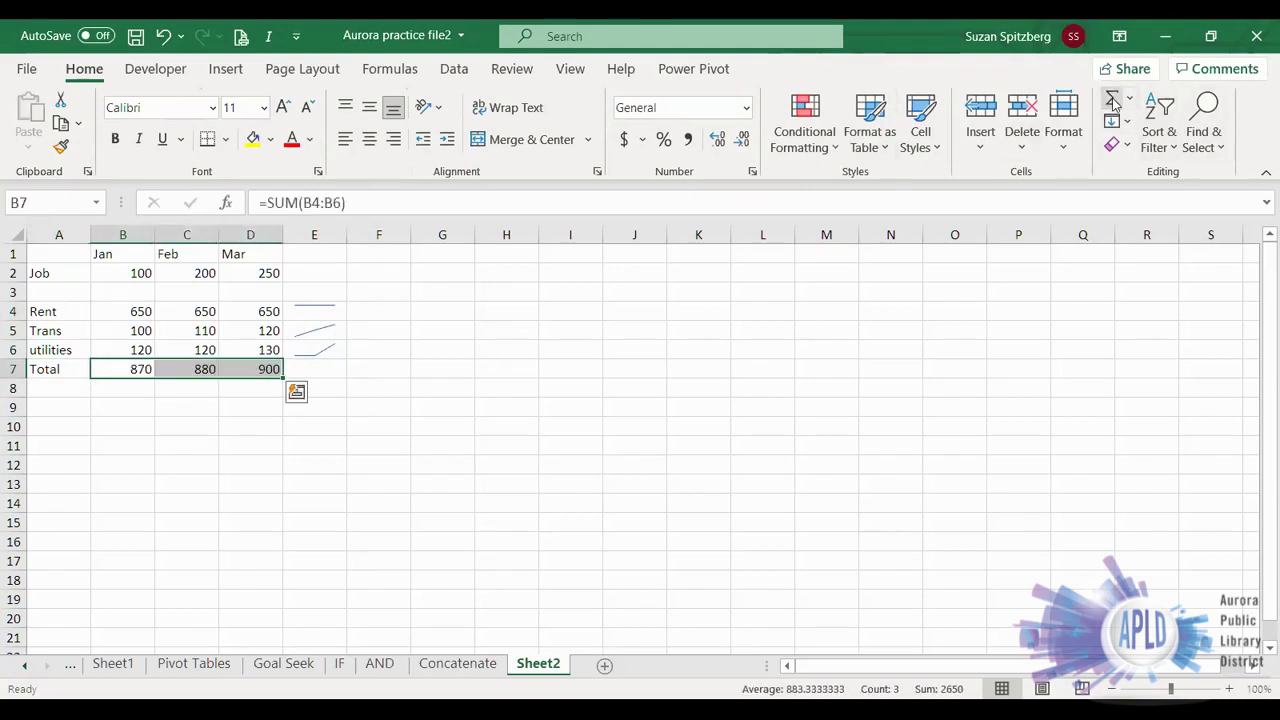
# Step: Enter the label Net Income in A9 and autofit the width of column A
pyautogui.click(52, 410)
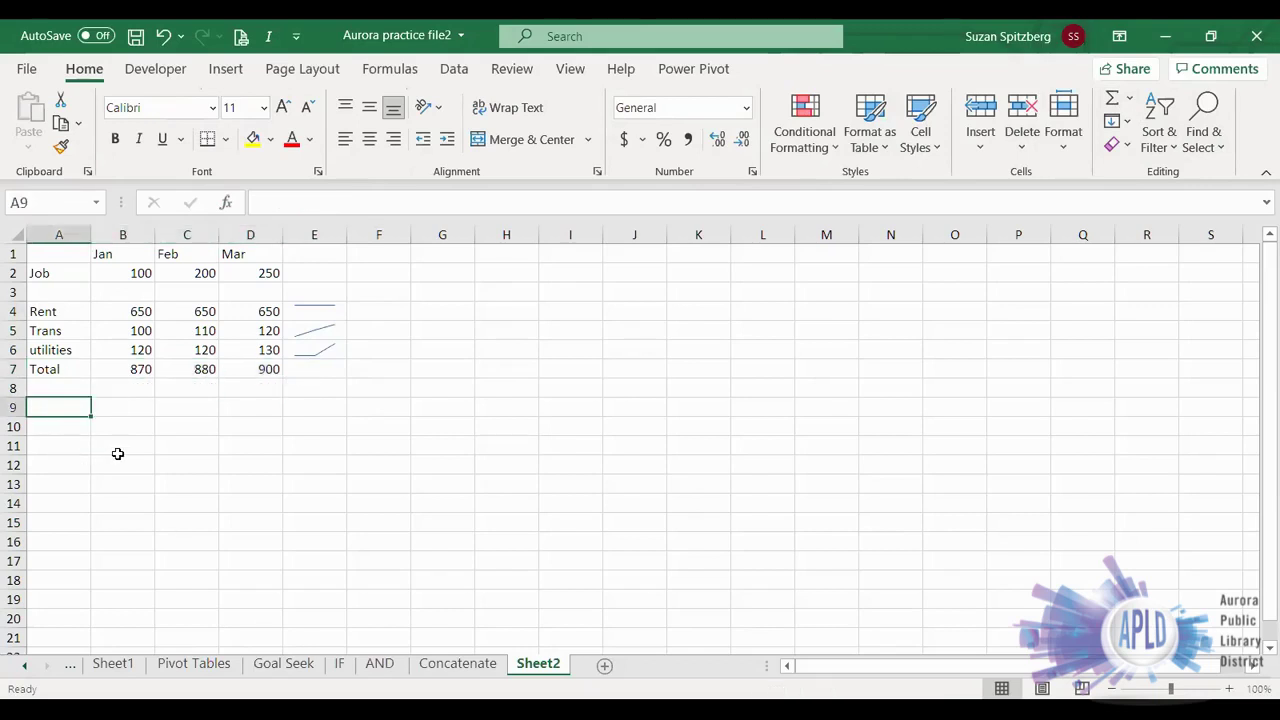
pyautogui.write('Net Income')
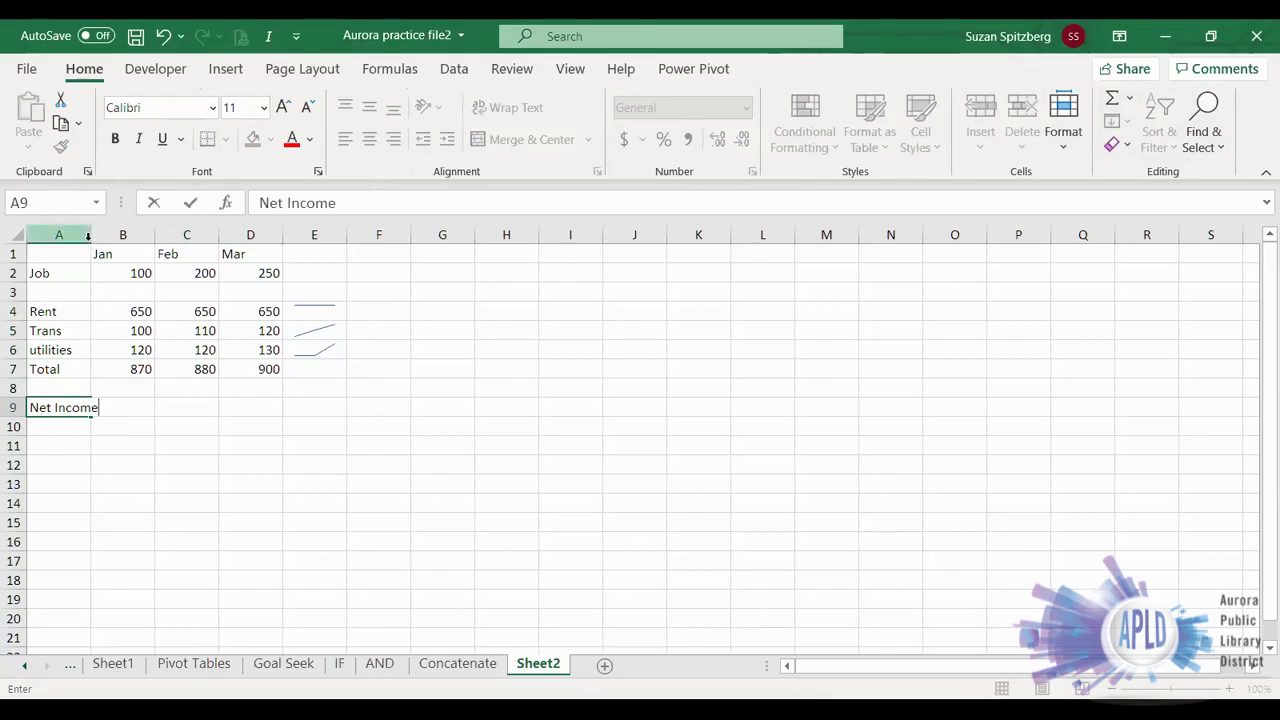
pyautogui.click(88, 236)
pyautogui.doubleClick(91, 235)
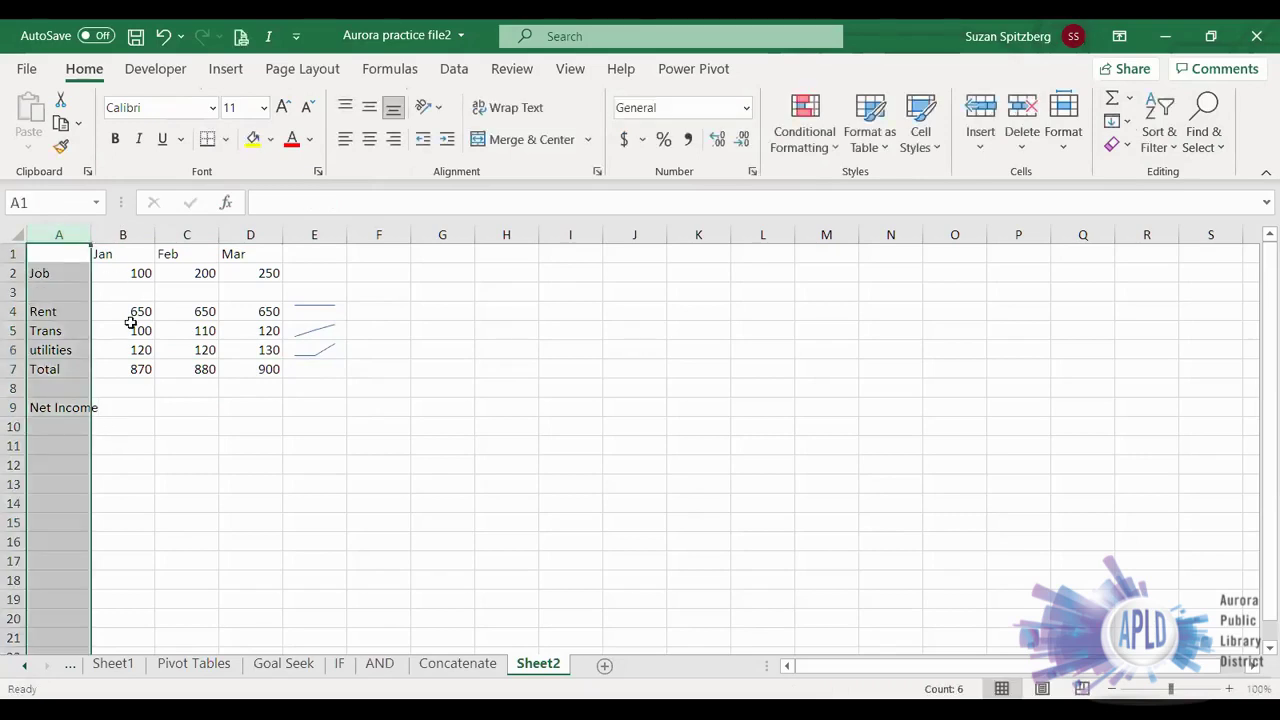
pyautogui.click(143, 388)
pyautogui.click(125, 412)
pyautogui.write('=')
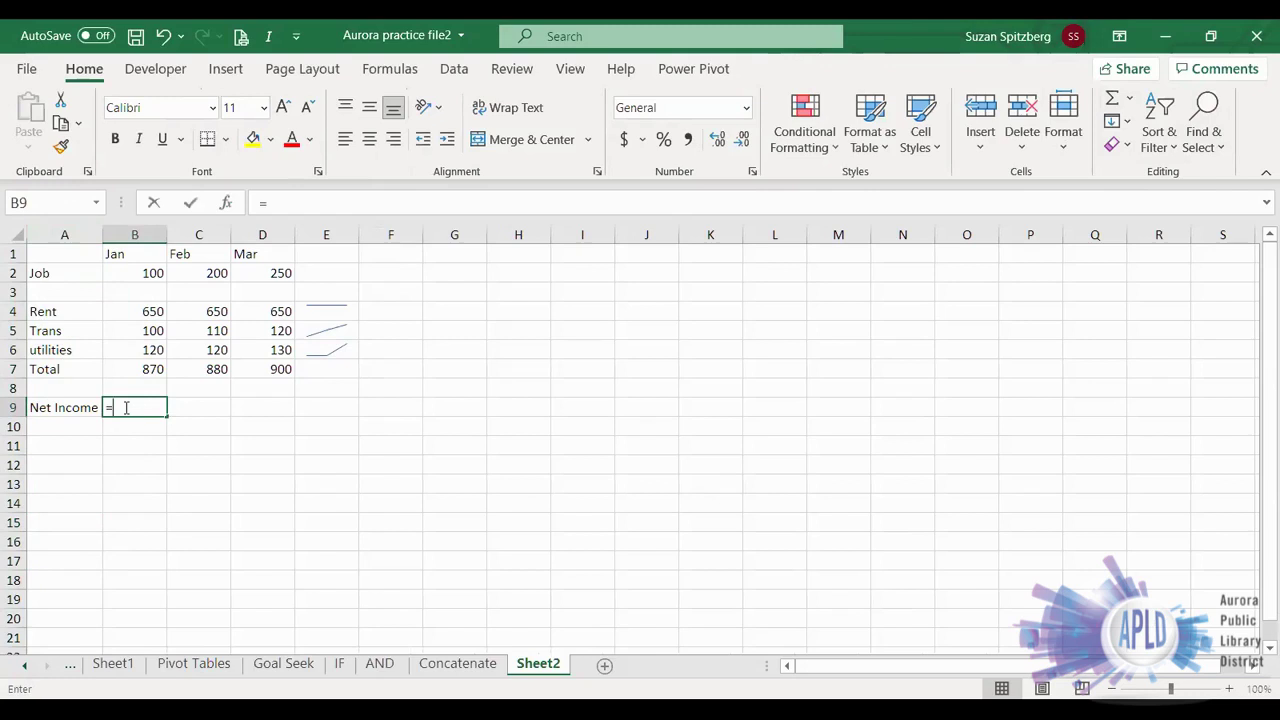
pyautogui.click(128, 276)
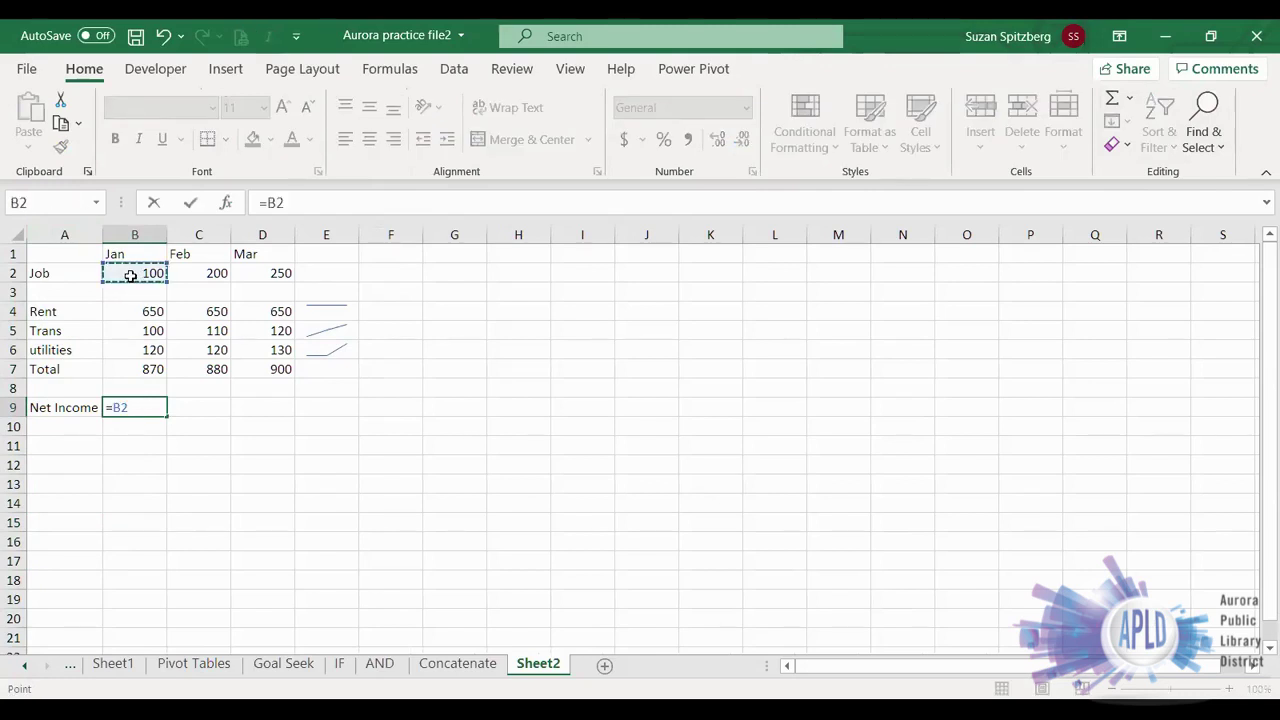
pyautogui.press('Escape')
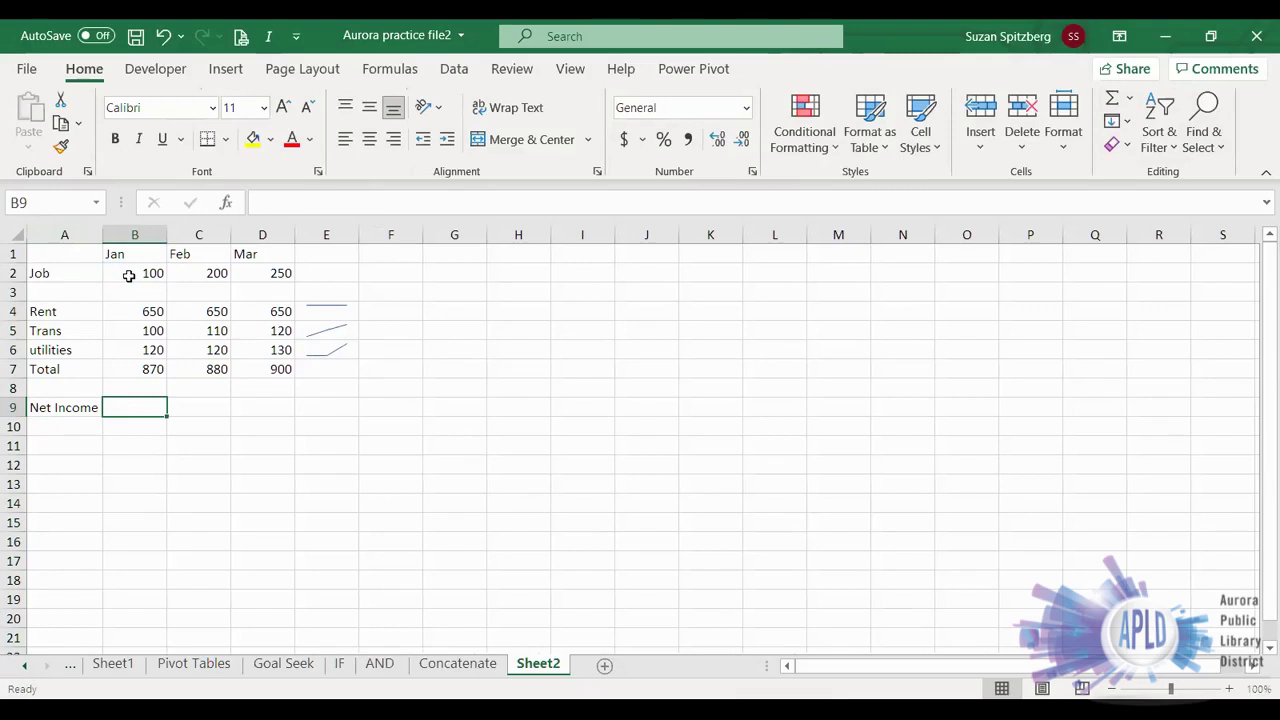
pyautogui.press('Left')
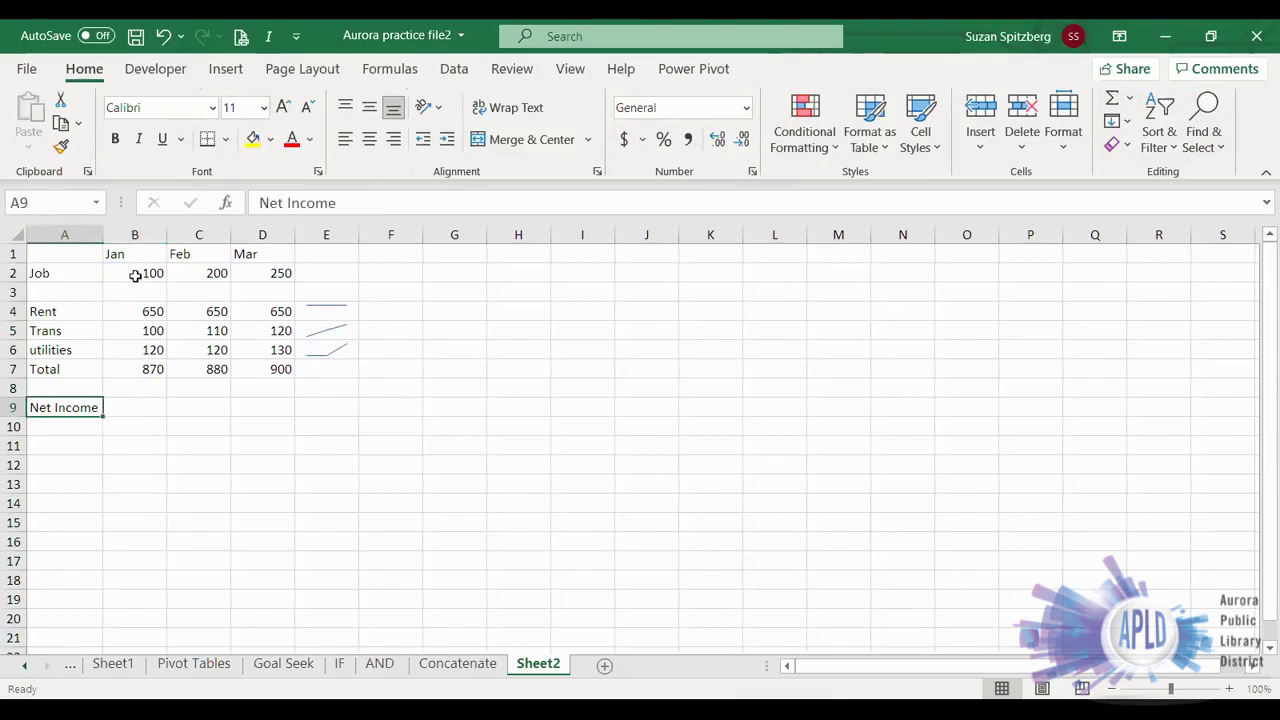
# Step: Change the Job income to 1100 for Jan, 1200 for Feb and 1250 for Mar in B2 to D2
pyautogui.click(135, 276)
pyautogui.write('1100')
pyautogui.click(191, 274)
pyautogui.write('12')
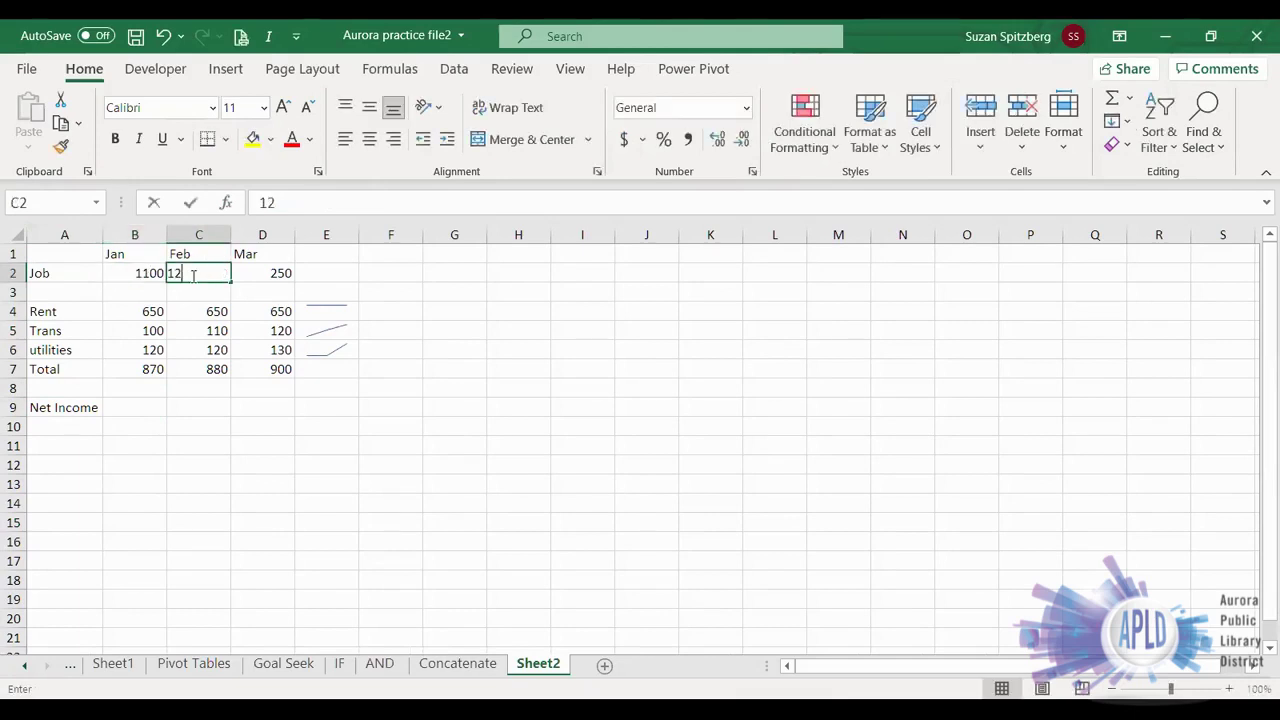
pyautogui.write('00')
pyautogui.click(250, 273)
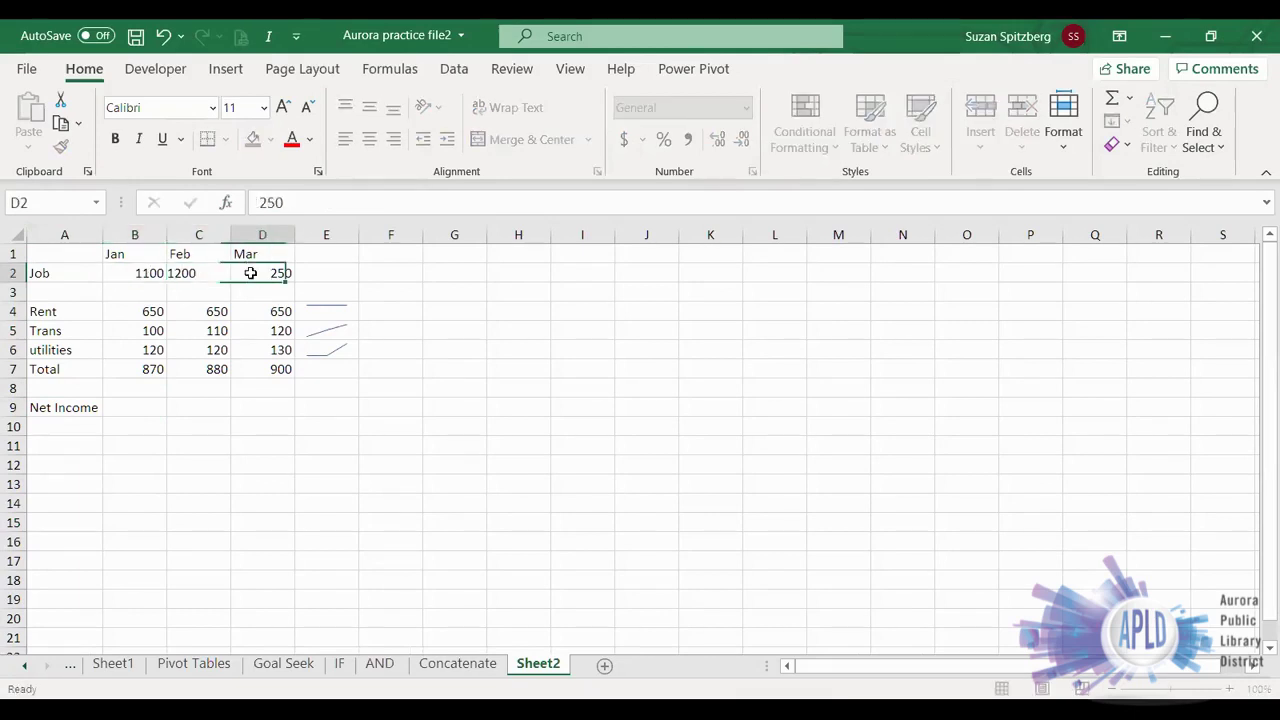
pyautogui.write('1250')
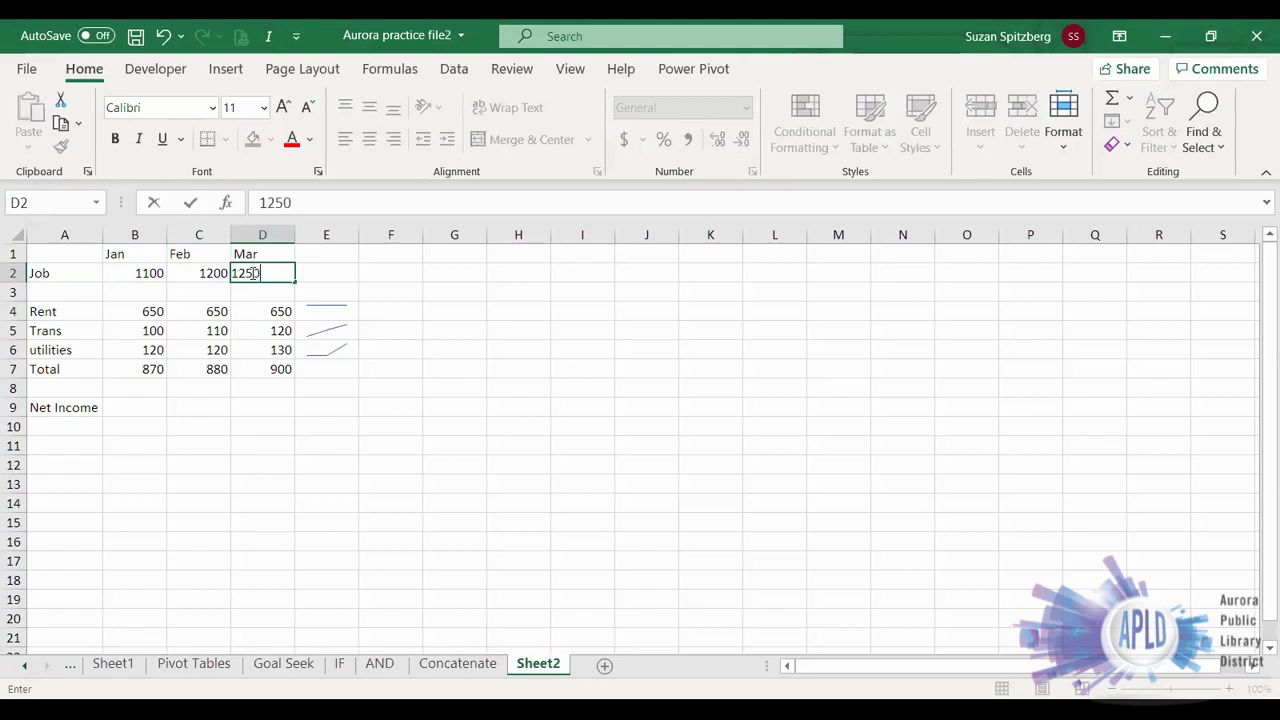
# Step: Calculate Net Income in B9 with the formula =B2-B7 and fill it across to D9
pyautogui.click(117, 406)
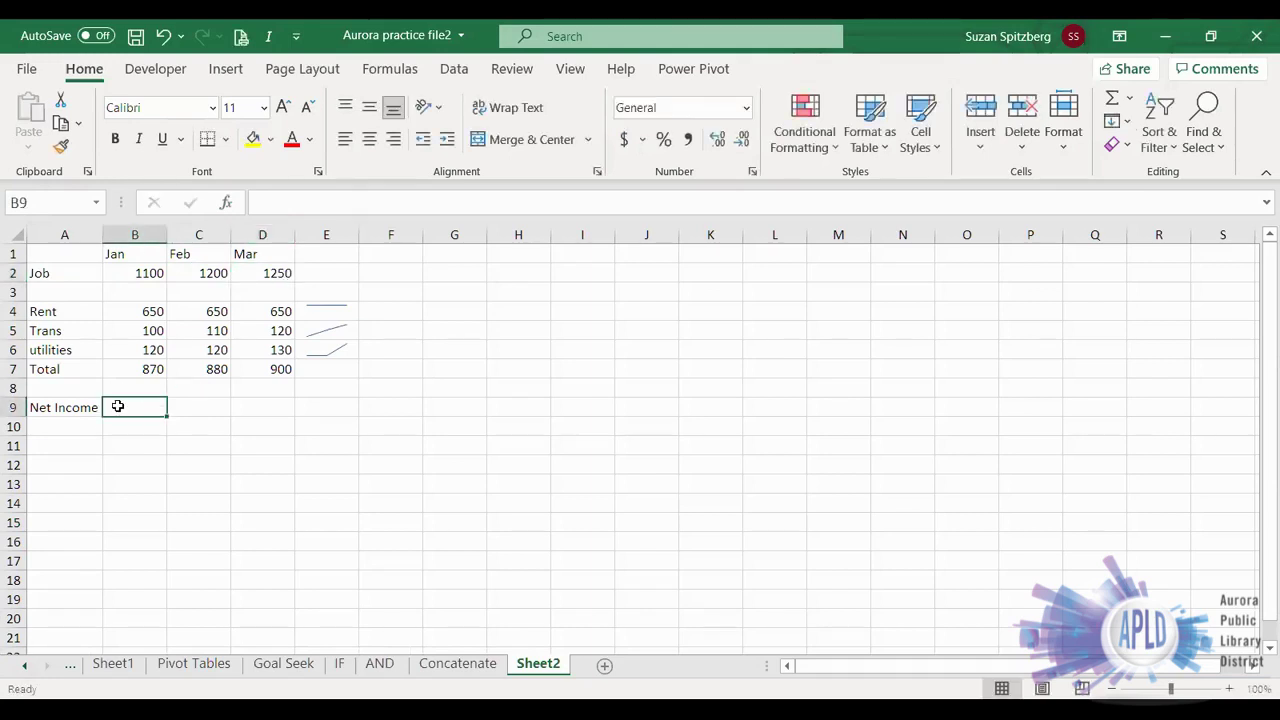
pyautogui.write('=')
pyautogui.click(120, 274)
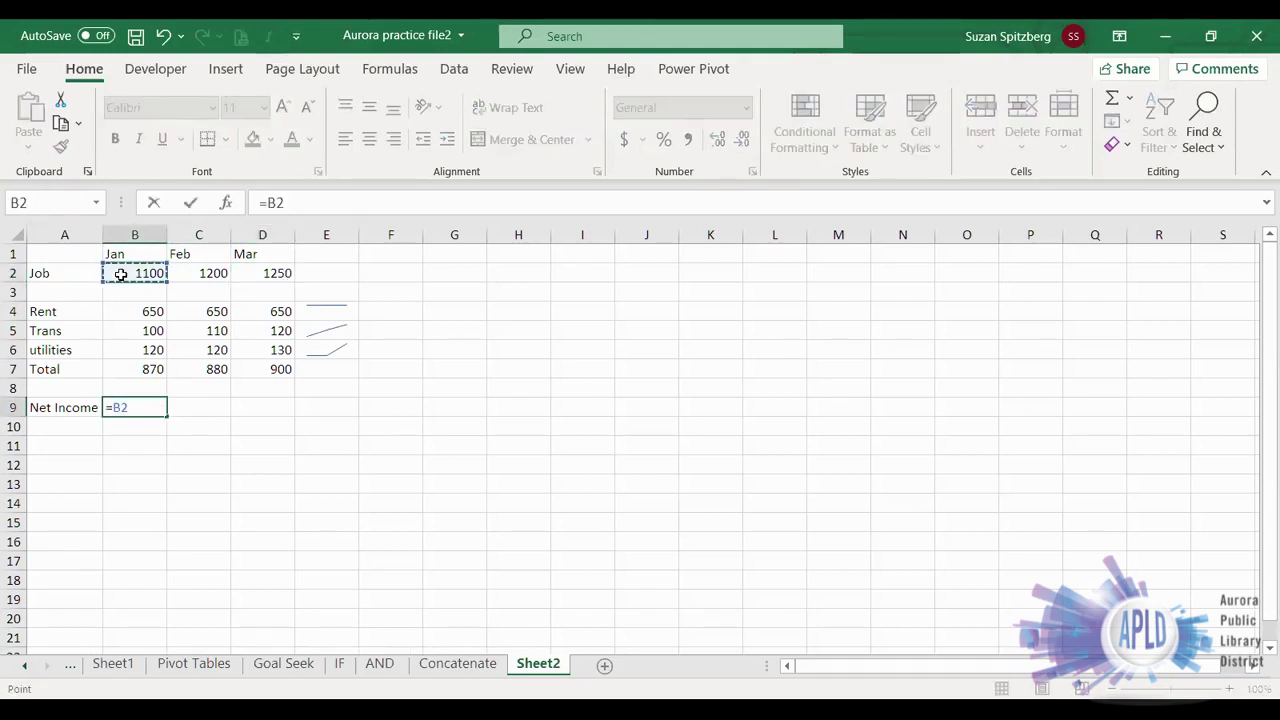
pyautogui.write('-')
pyautogui.click(147, 372)
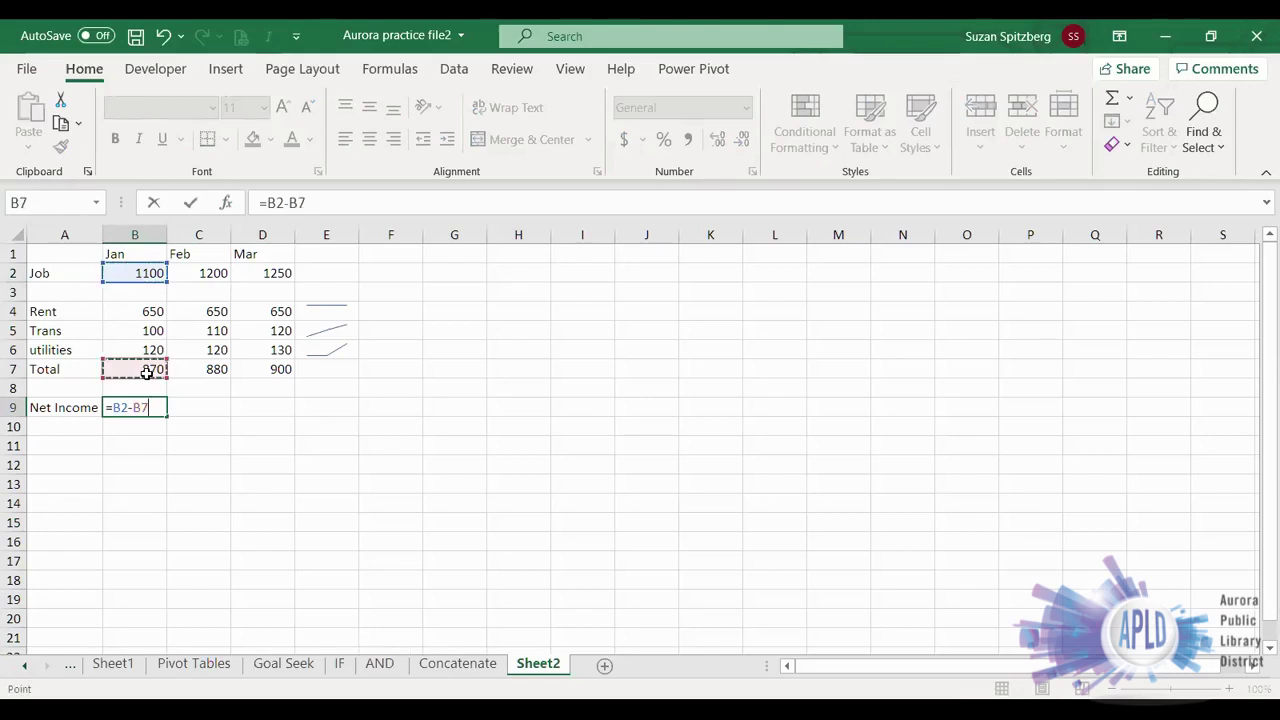
pyautogui.click(190, 203)
pyautogui.moveTo(167, 417); pyautogui.dragTo(290, 412)
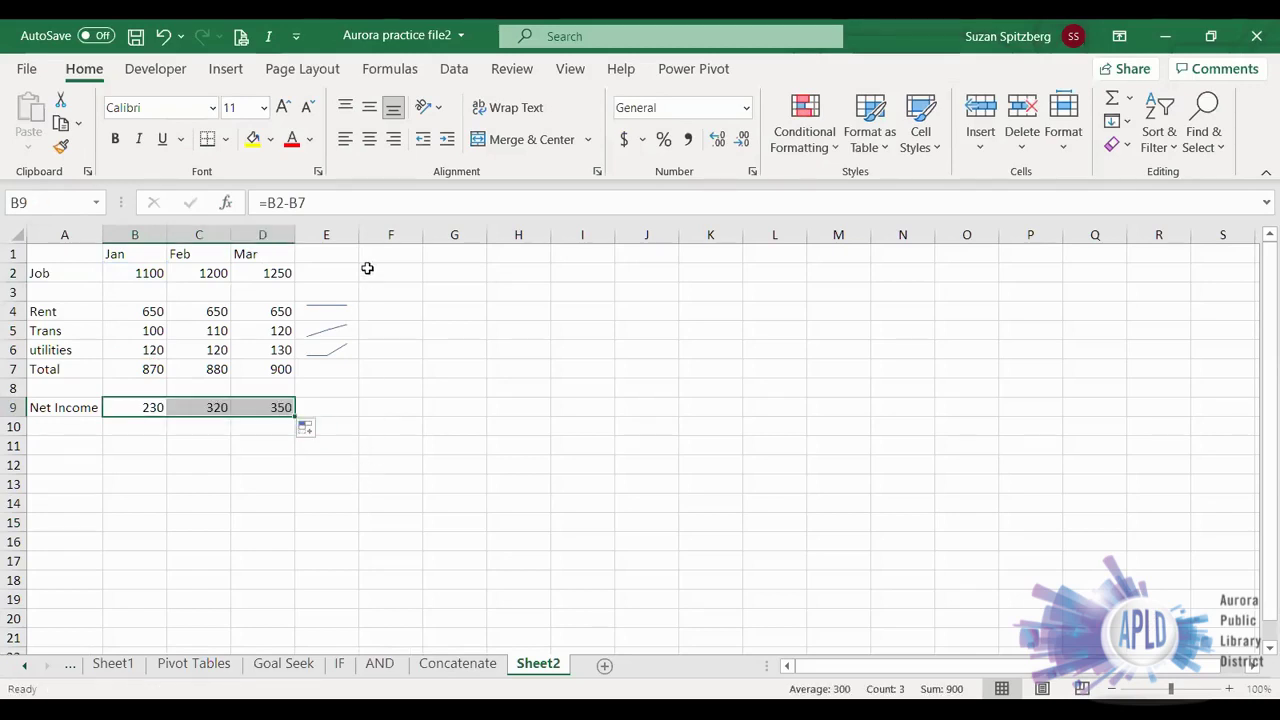
# Step: Open the What-If Scenario Manager and start a new scenario named job1
pyautogui.click(383, 311)
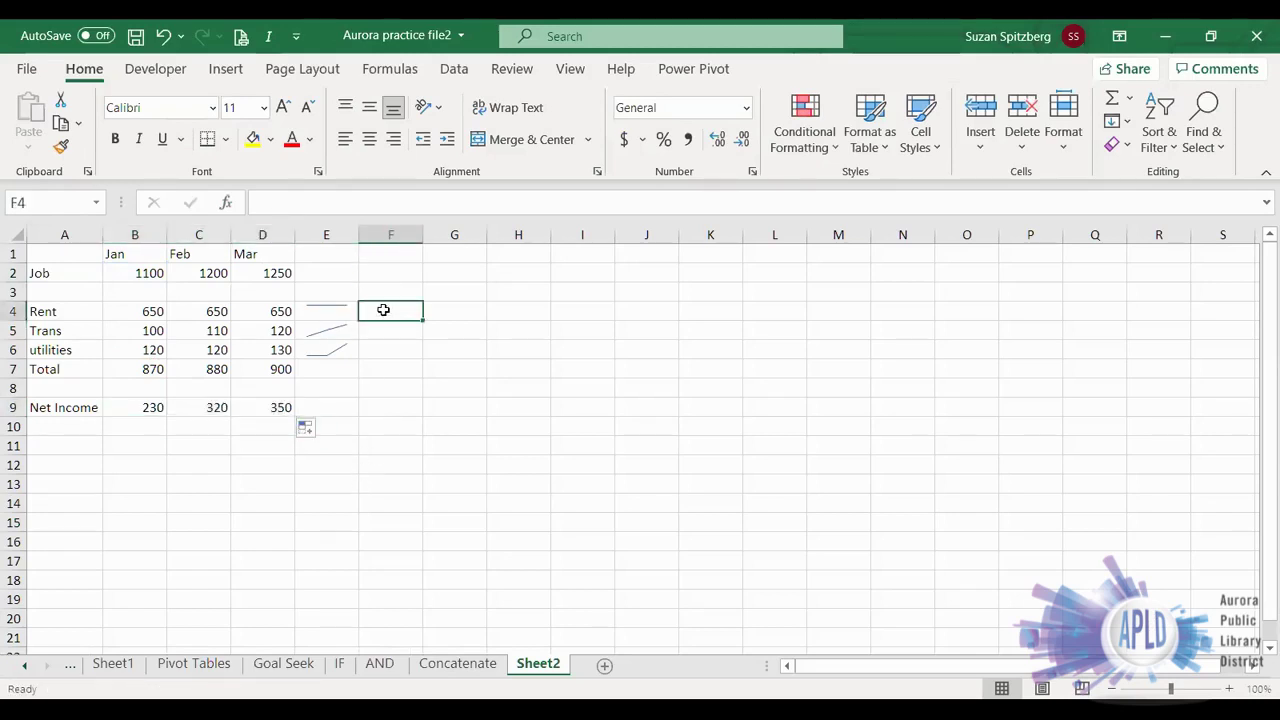
pyautogui.click(453, 70)
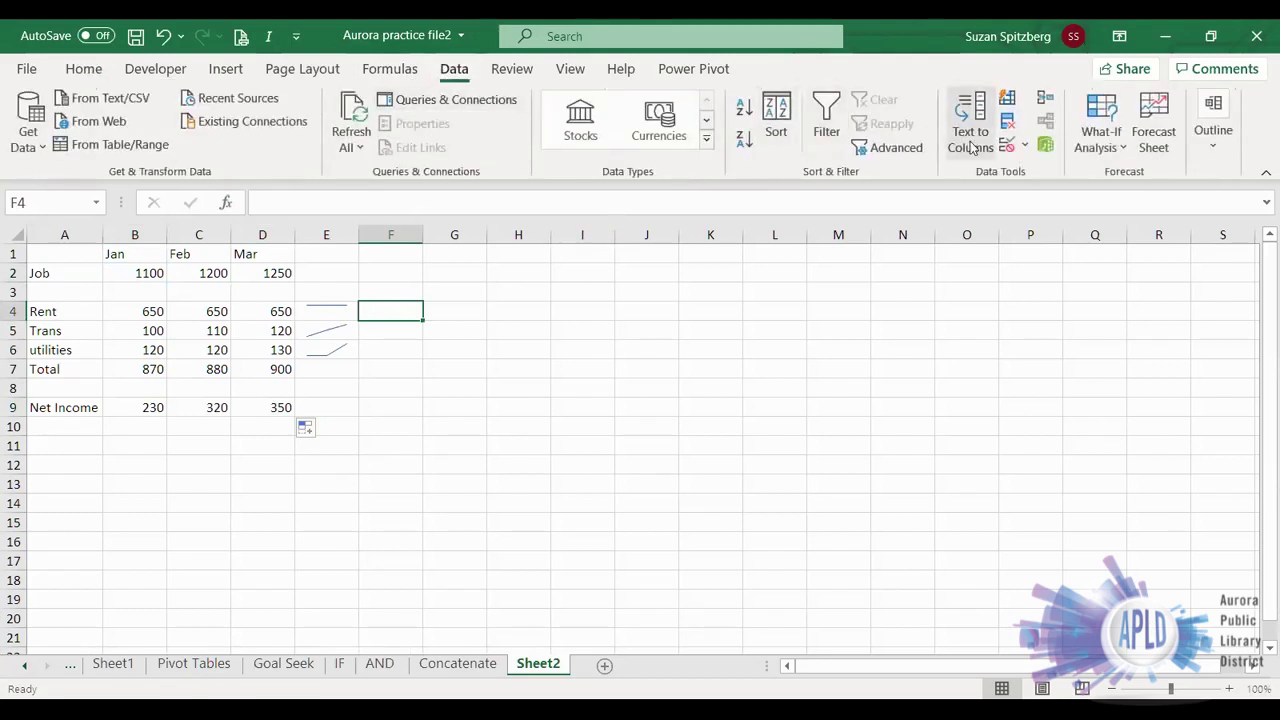
pyautogui.click(1122, 150)
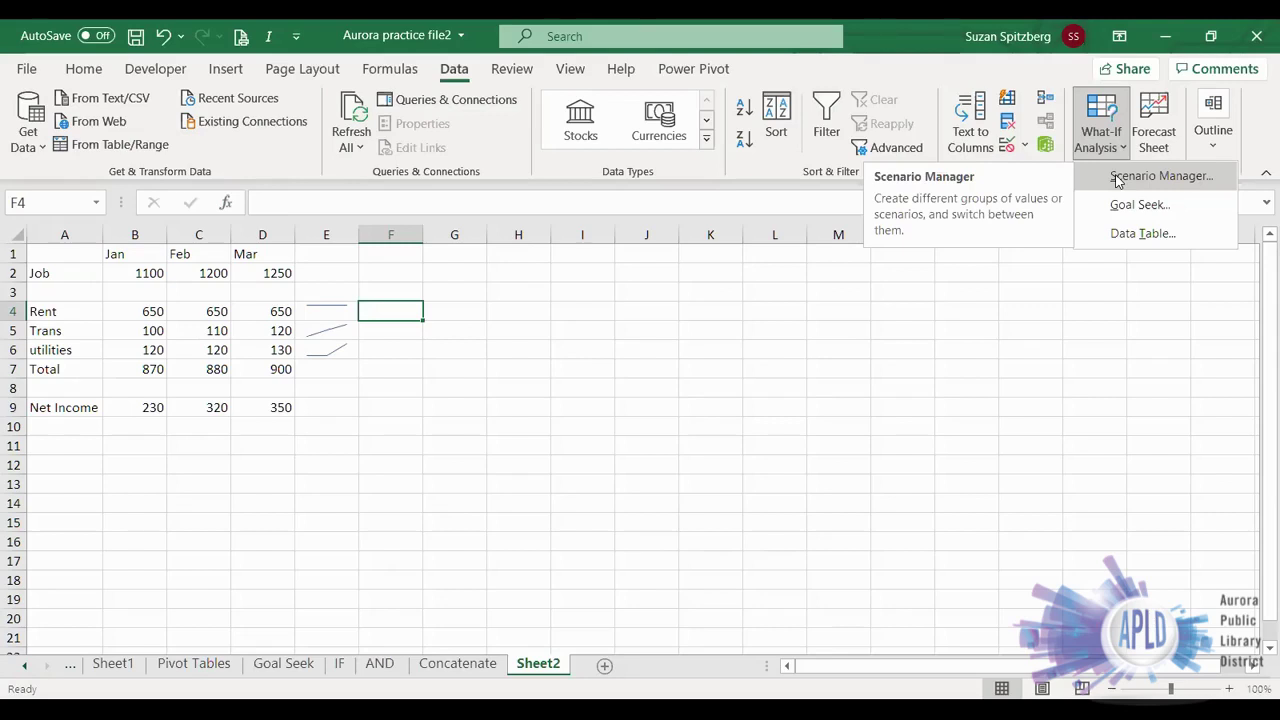
pyautogui.click(1116, 178)
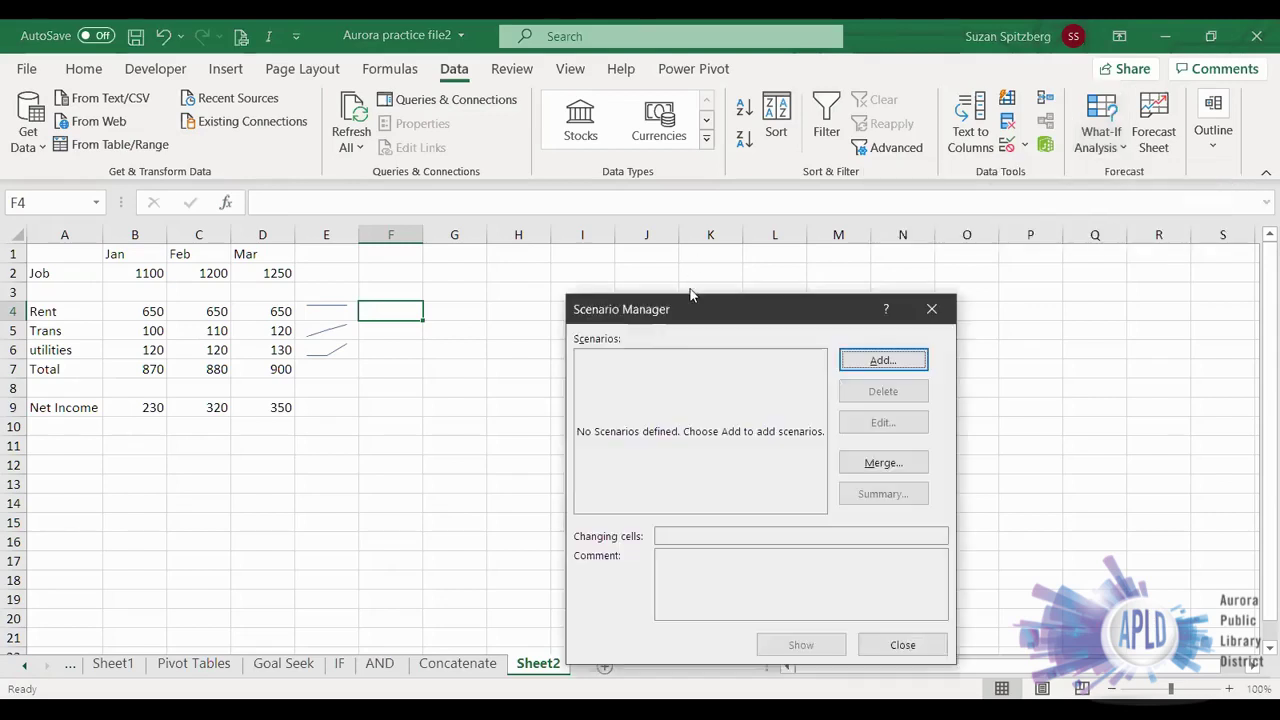
pyautogui.moveTo(689, 298); pyautogui.dragTo(659, 196)
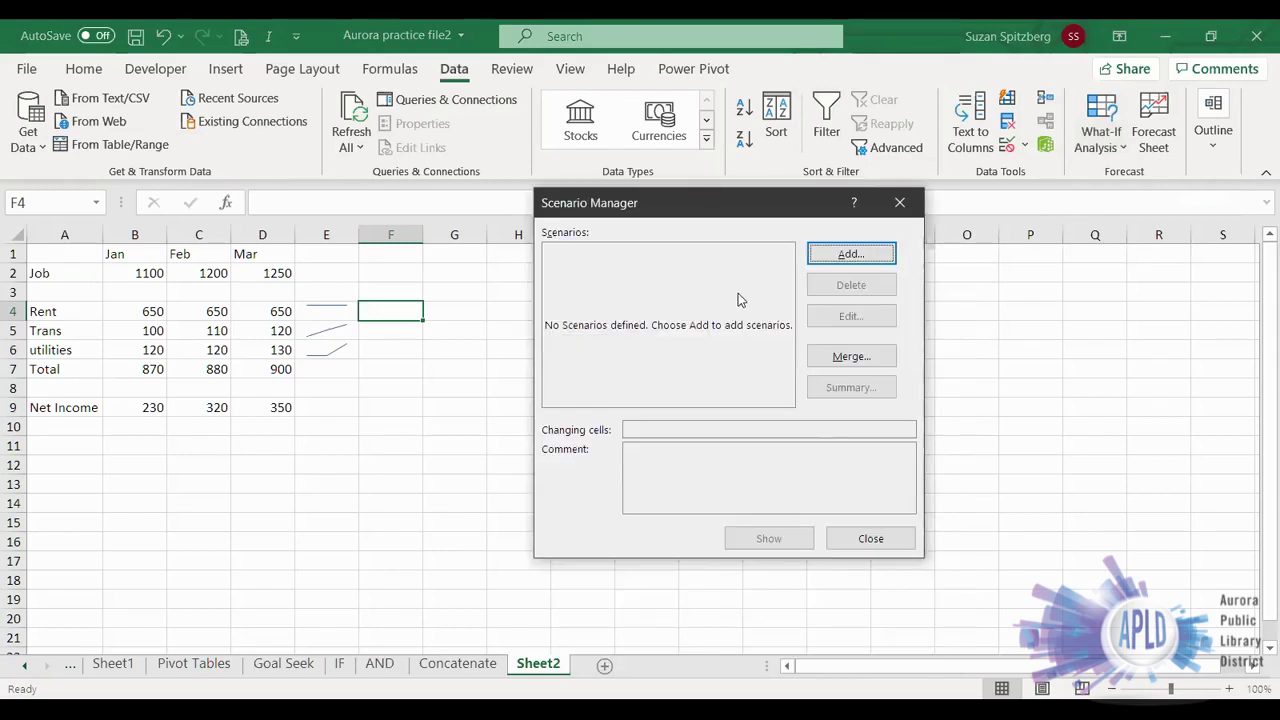
pyautogui.click(832, 258)
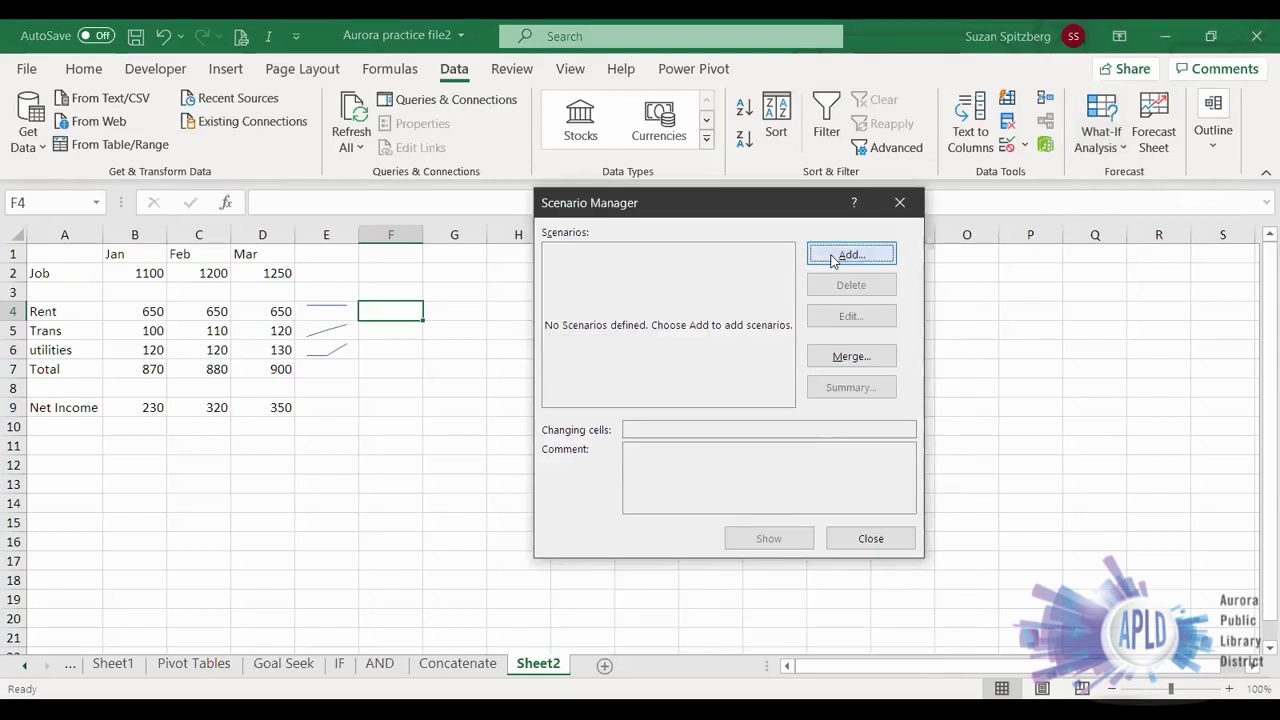
pyautogui.write('job1')
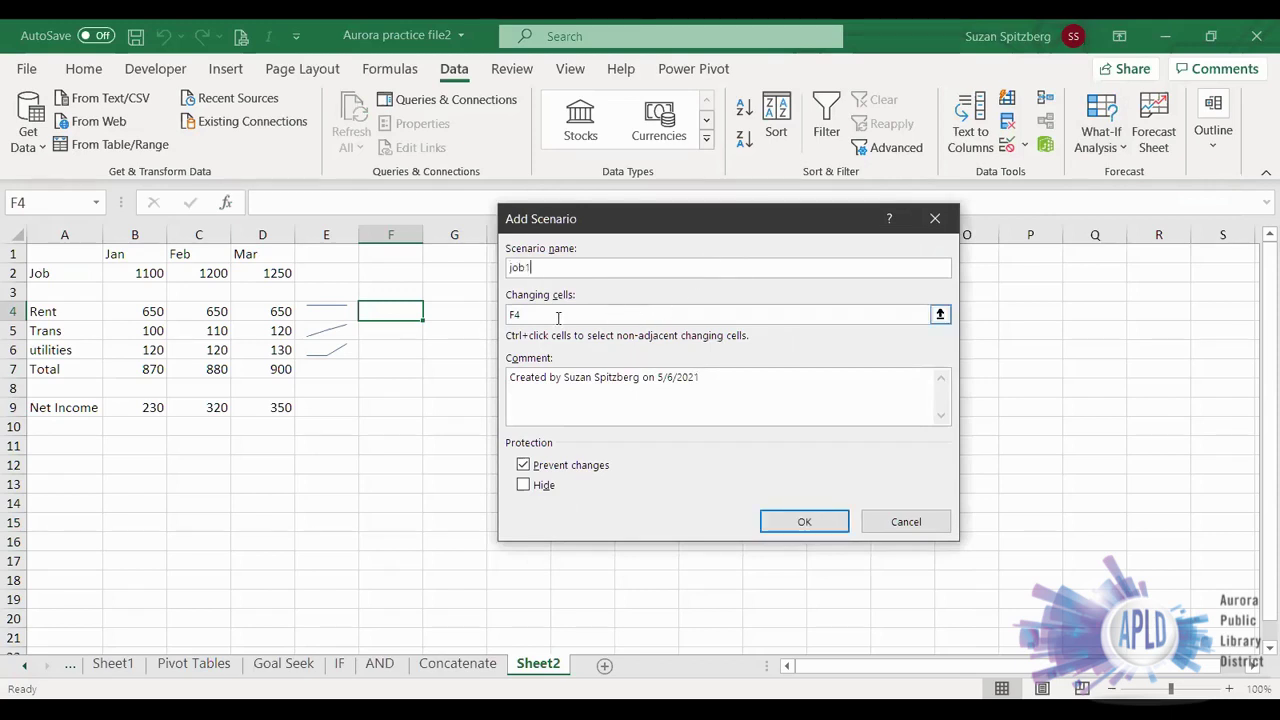
# Step: Set the changing cells of the job1 scenario to the March cells D2, D5 and D6 and accept them
pyautogui.moveTo(558, 318); pyautogui.dragTo(507, 316)
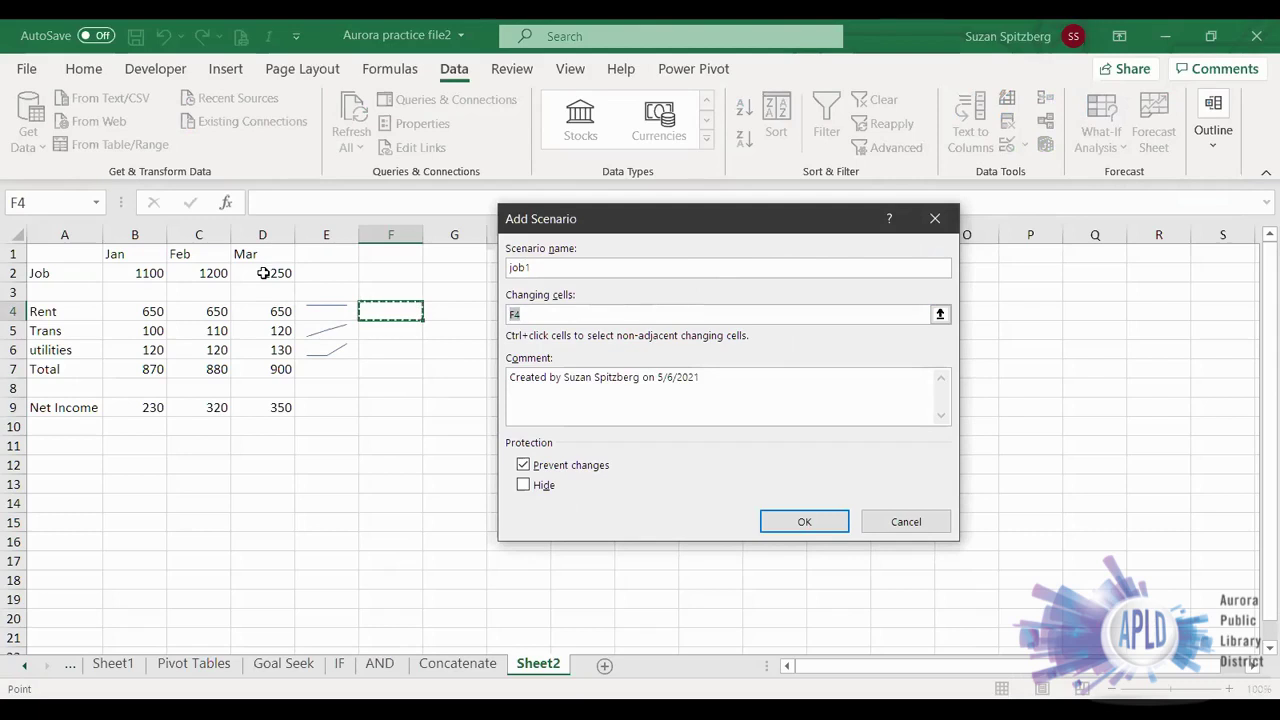
pyautogui.click(263, 273)
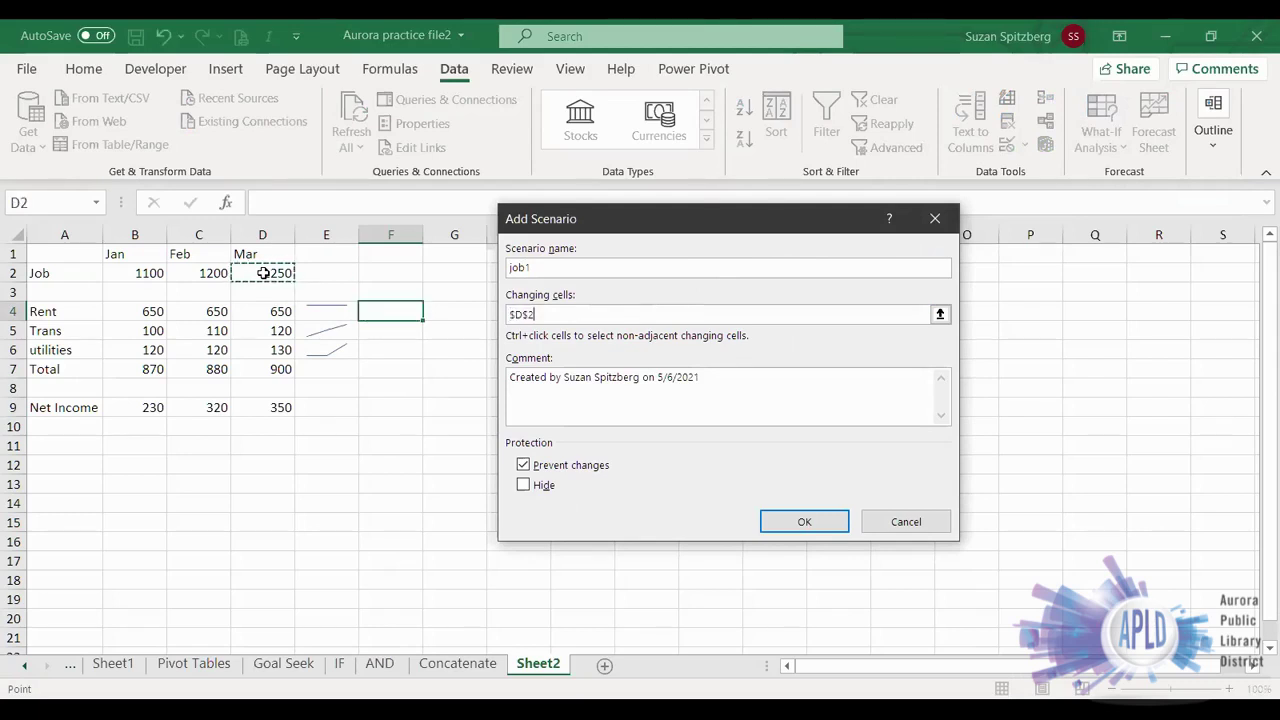
pyautogui.click(529, 273)
pyautogui.write('1')
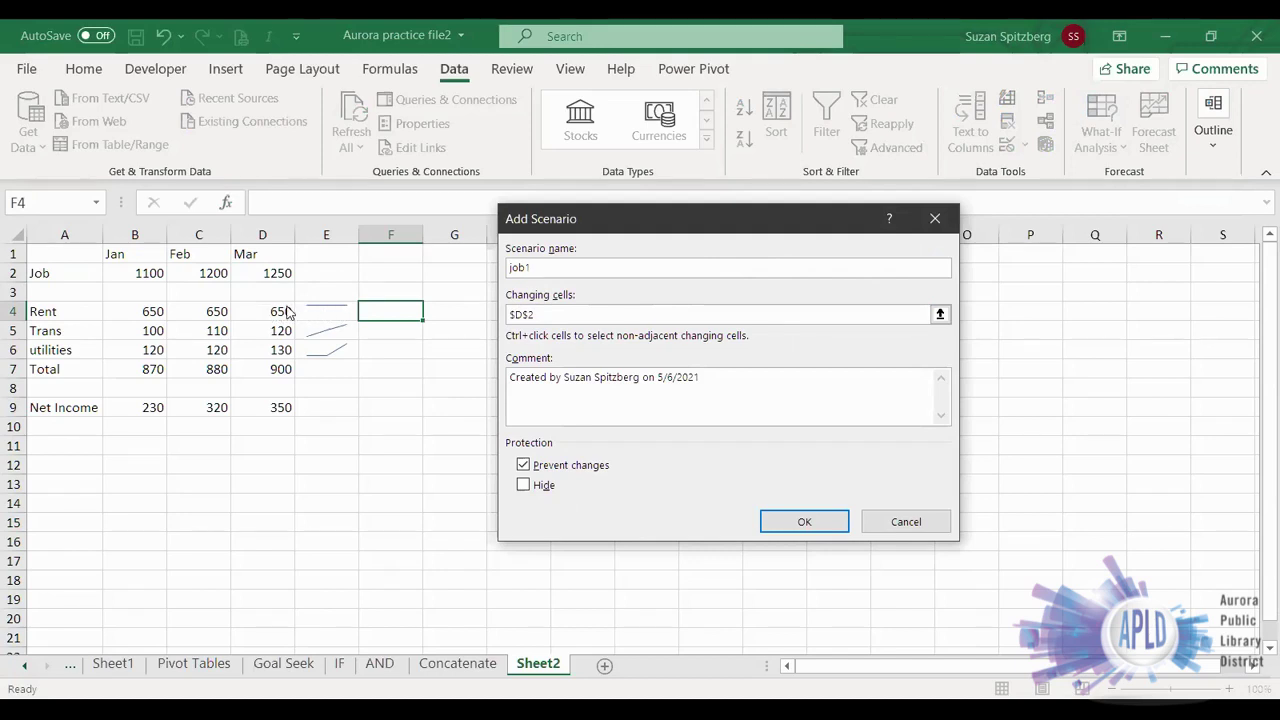
pyautogui.click(550, 317)
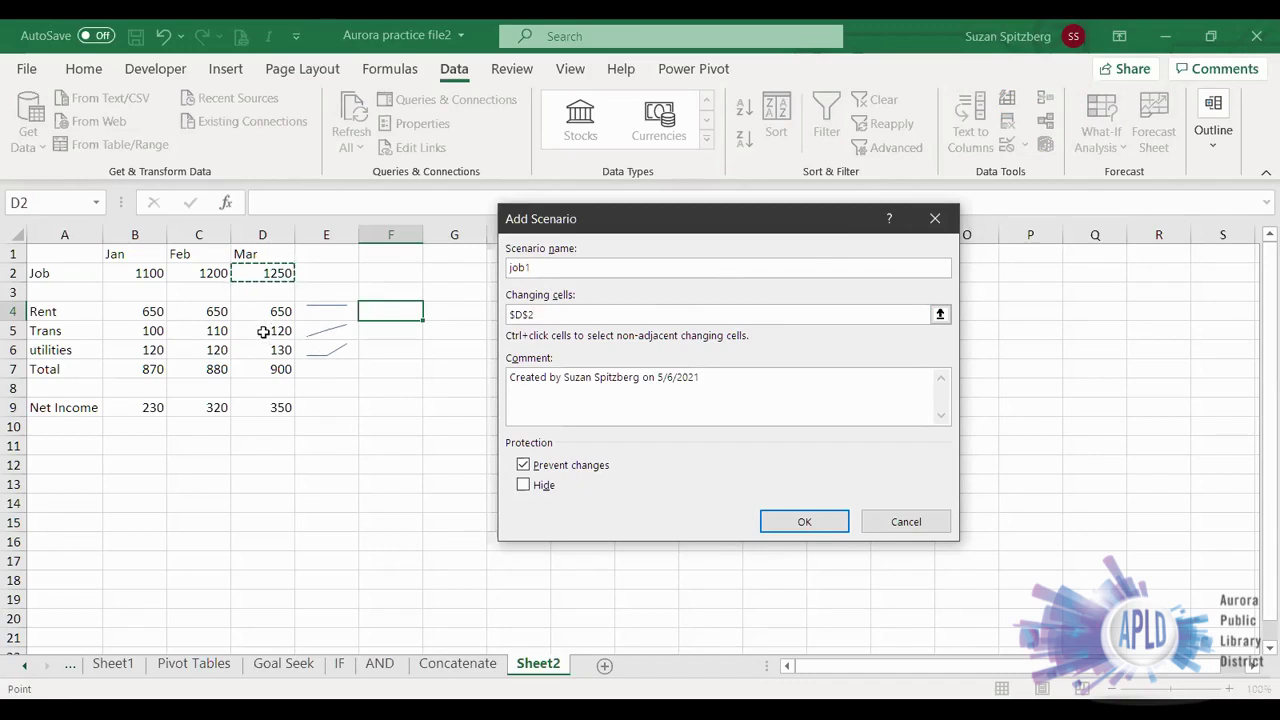
pyautogui.keyDown('ctrl'); pyautogui.click(263, 331); pyautogui.keyUp('ctrl')
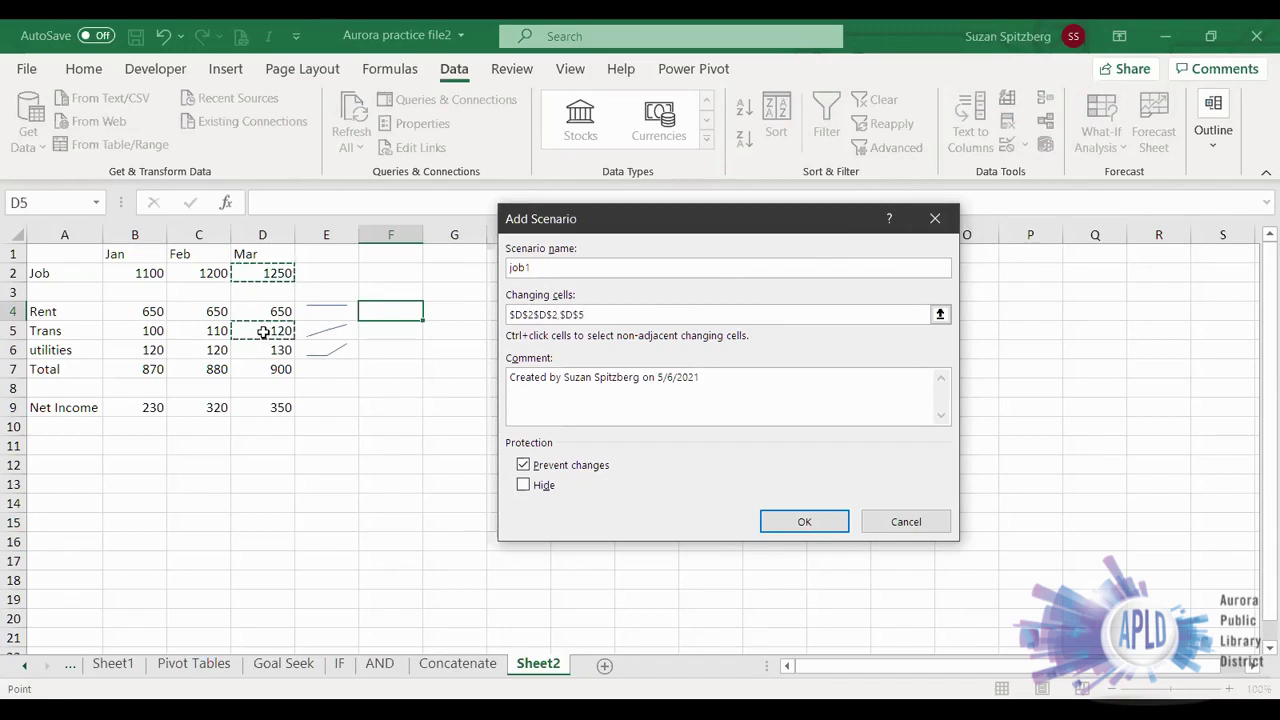
pyautogui.keyDown('ctrl'); pyautogui.click(262, 351); pyautogui.keyUp('ctrl')
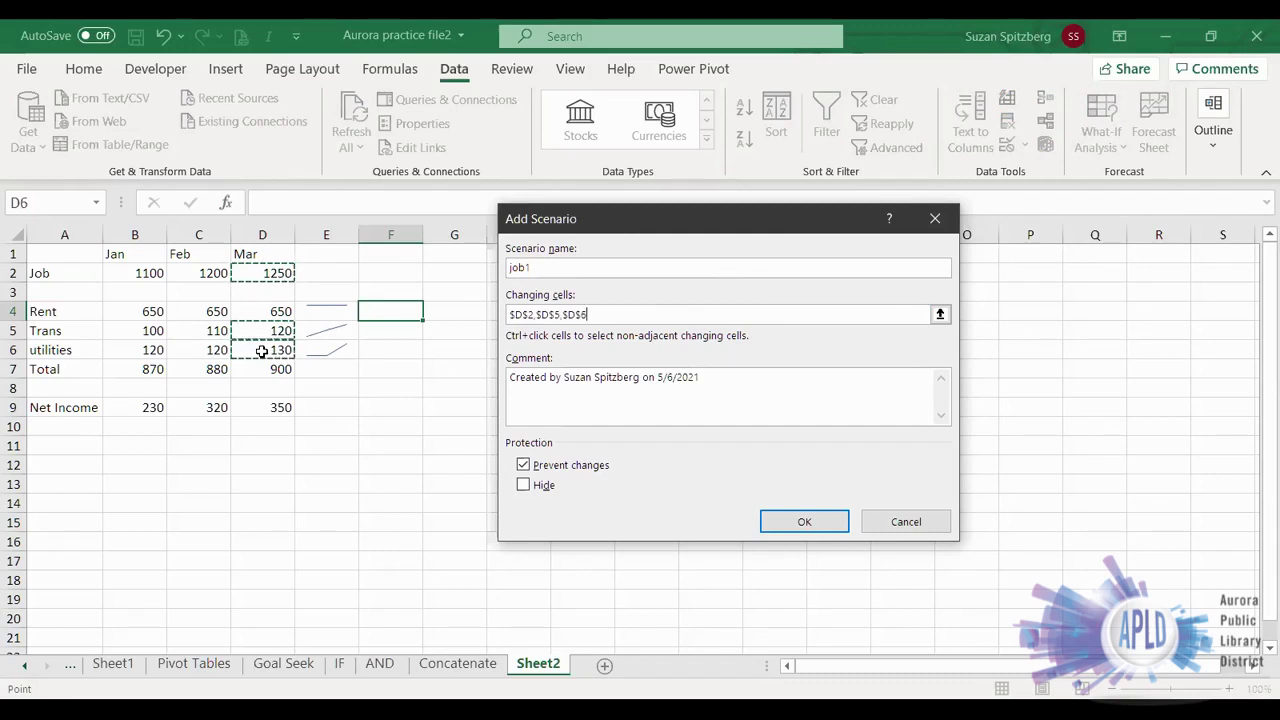
pyautogui.click(794, 524)
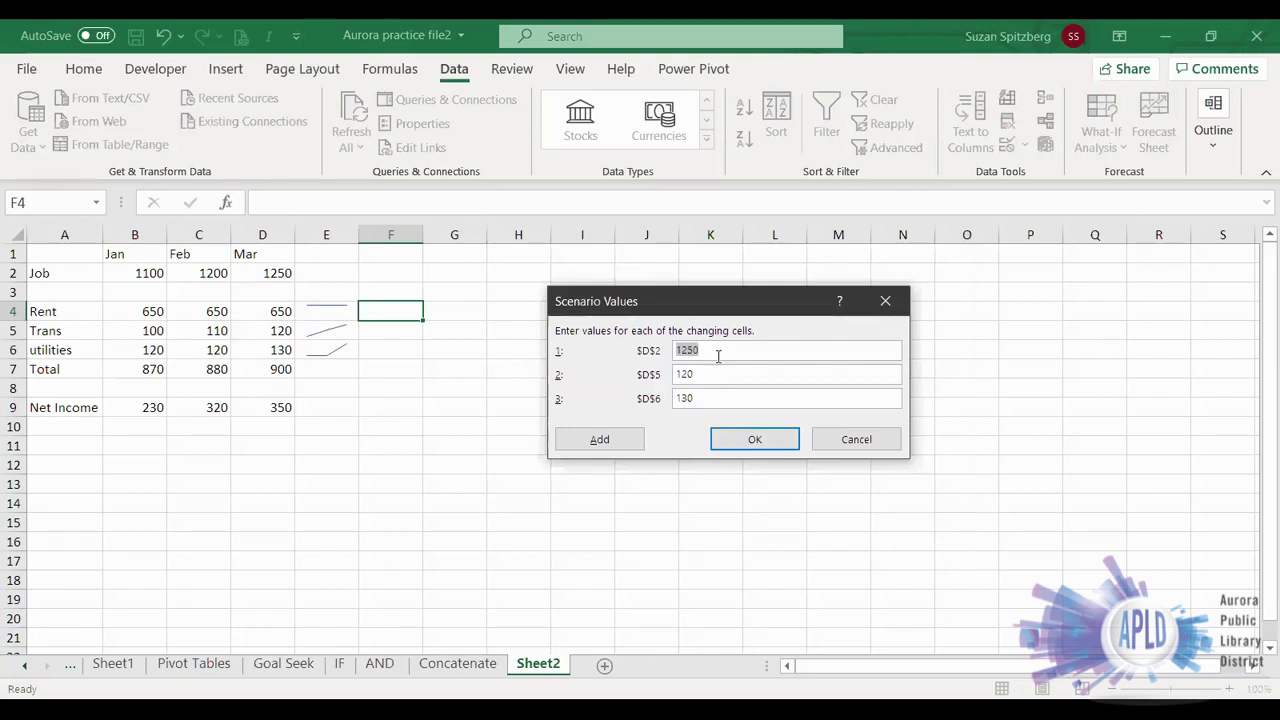
# Step: Enter new job1 scenario values for D2 and D5, set D6 to 100, and save the scenario
pyautogui.write('1')
pyautogui.doubleClick(705, 375)
pyautogui.write('1')
pyautogui.moveTo(699, 398); pyautogui.dragTo(672, 400)
pyautogui.write('100')
pyautogui.click(745, 443)
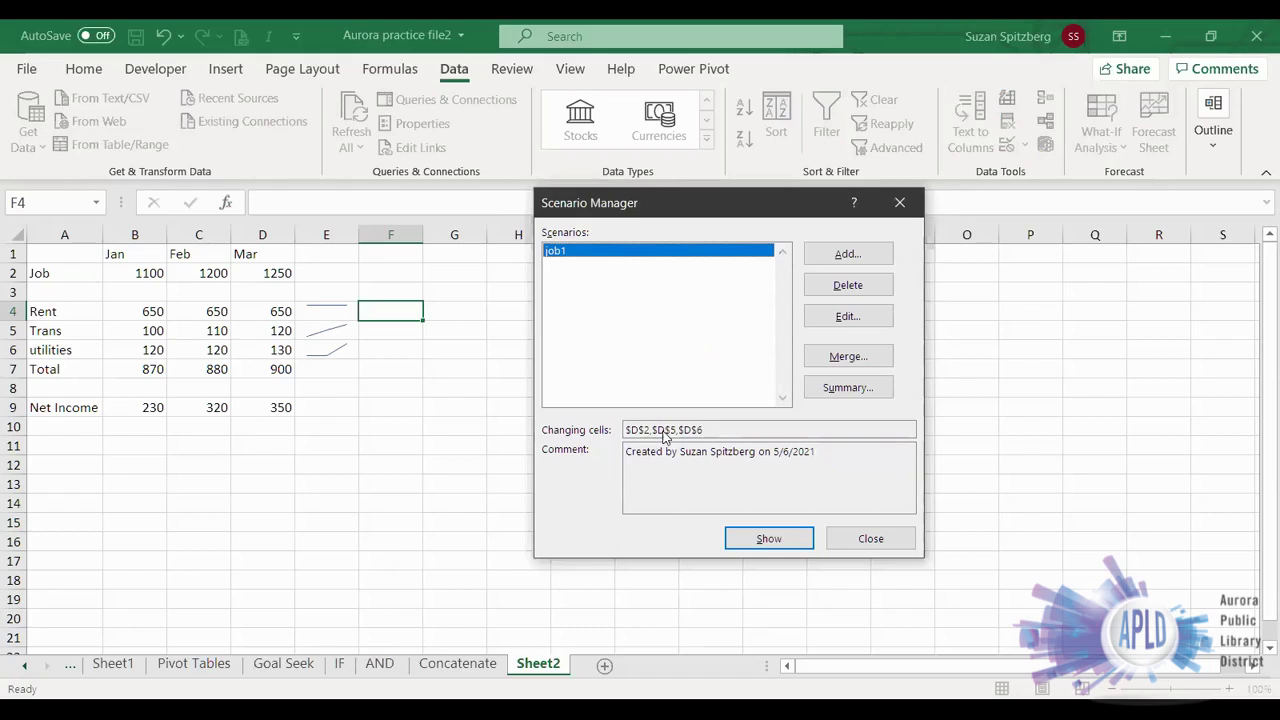
# Step: Add a second scenario named job2 with the changing cells D2, D4, D5 and D6
pyautogui.click(823, 257)
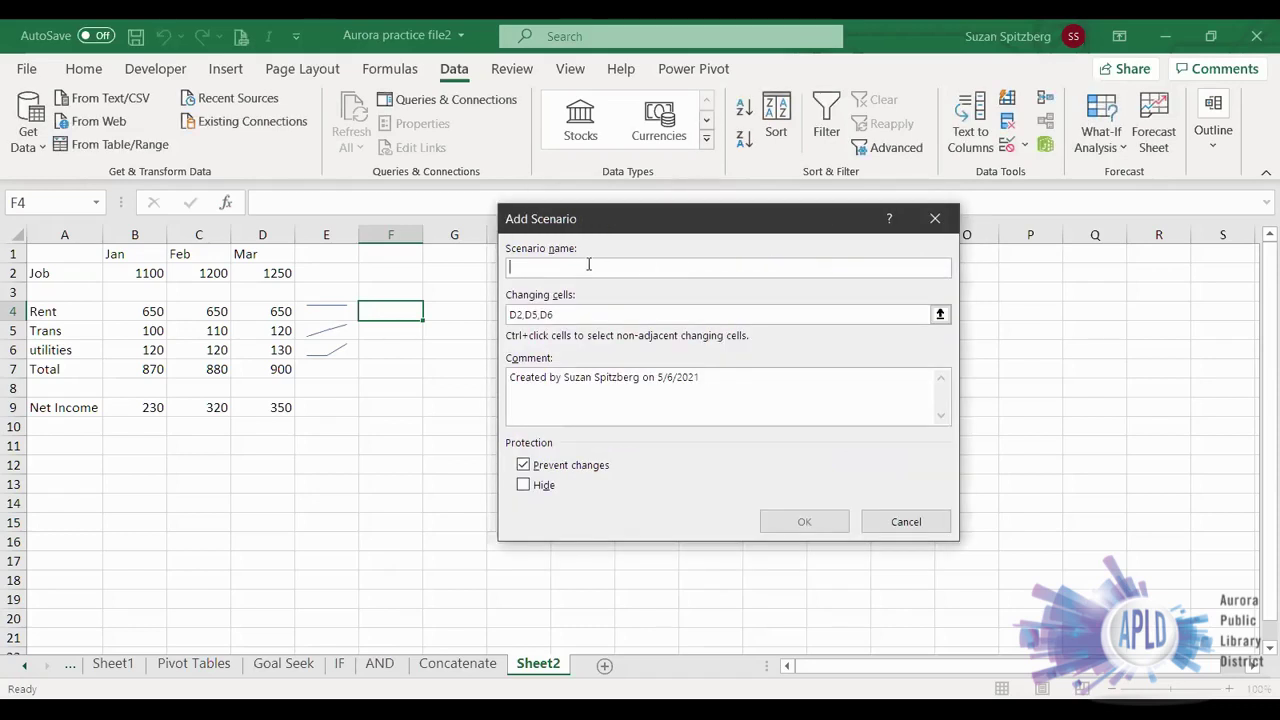
pyautogui.write('job 2')
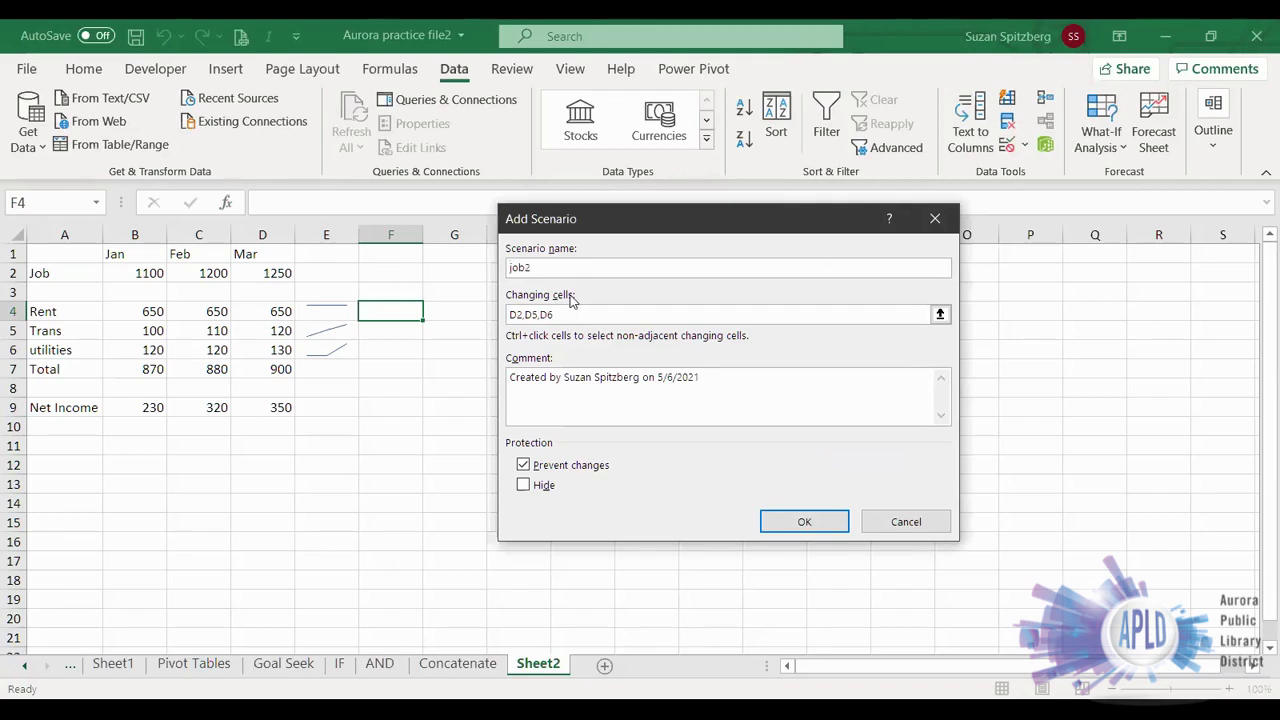
pyautogui.click(572, 308)
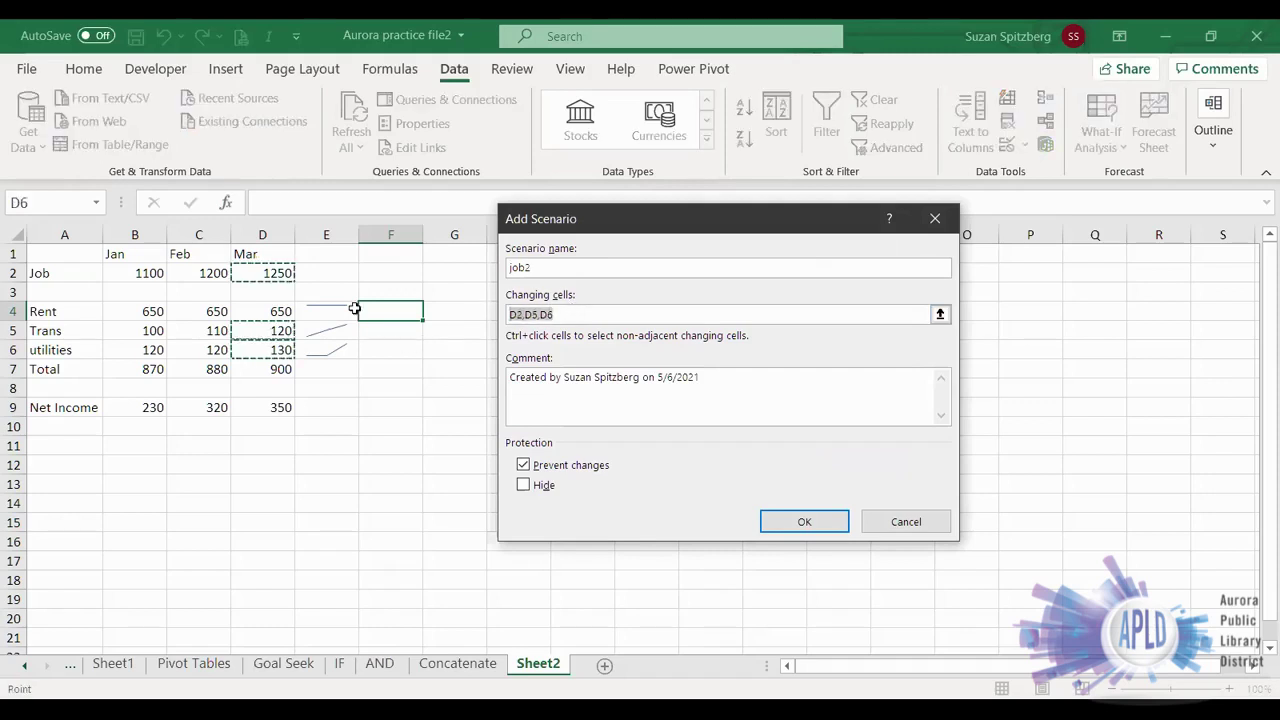
pyautogui.click(258, 274)
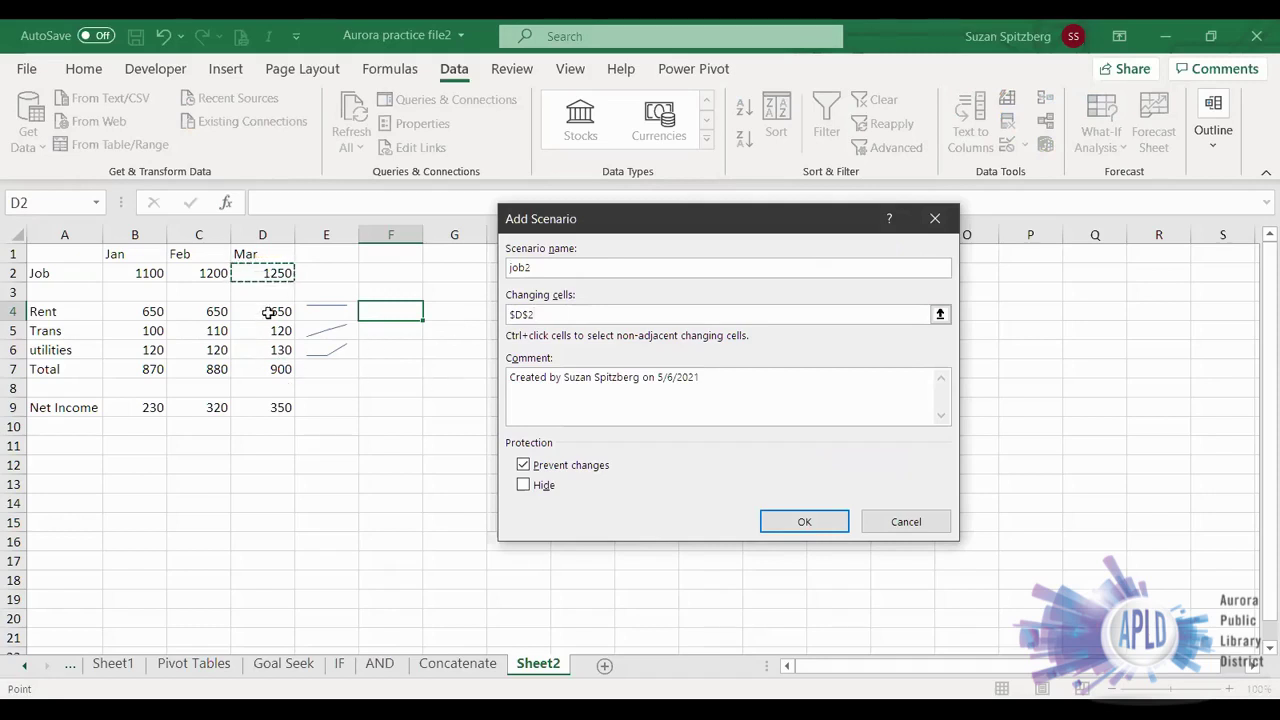
pyautogui.keyDown('ctrl'); pyautogui.click(268, 311); pyautogui.keyUp('ctrl')
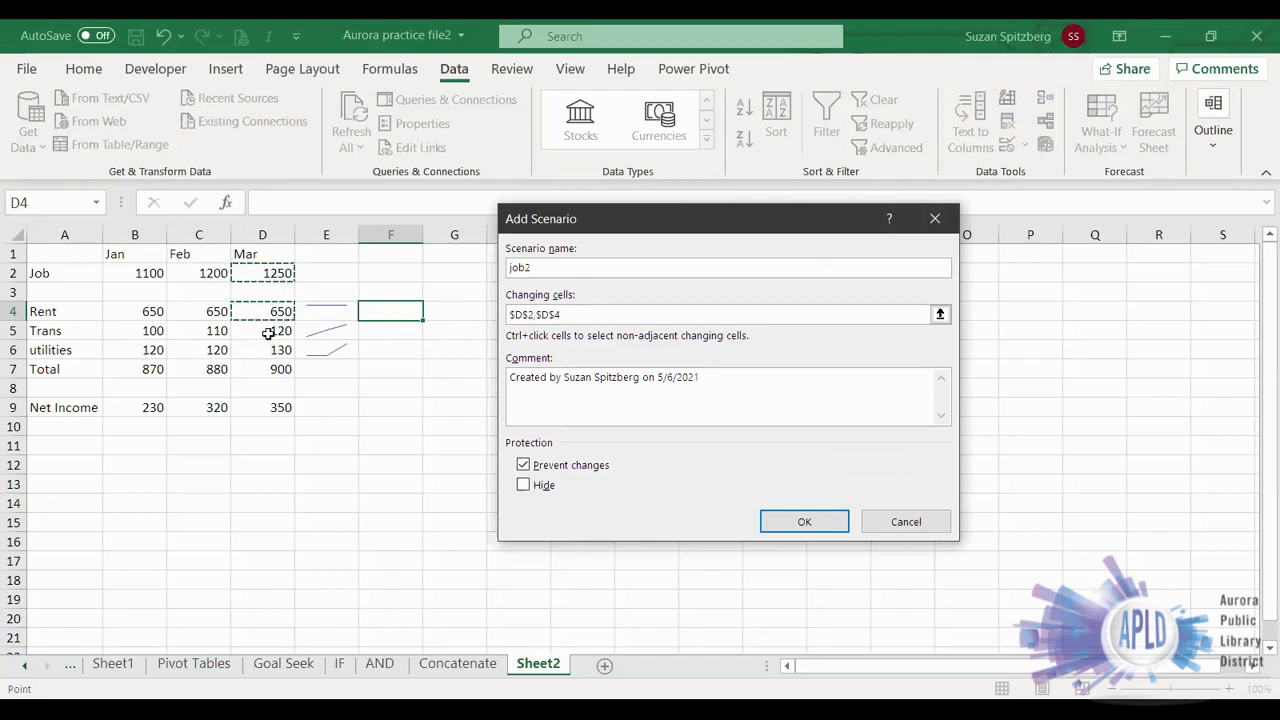
pyautogui.keyDown('ctrl'); pyautogui.click(268, 333); pyautogui.keyUp('ctrl')
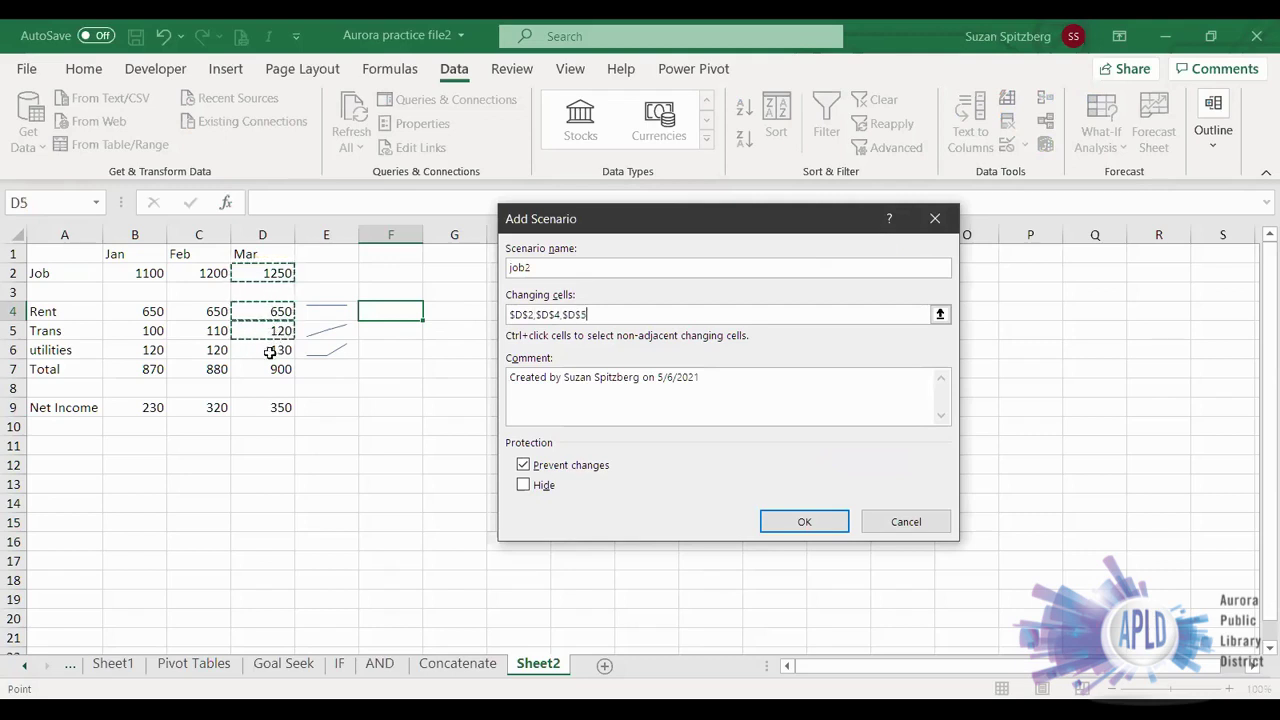
pyautogui.keyDown('ctrl'); pyautogui.click(269, 351); pyautogui.keyUp('ctrl')
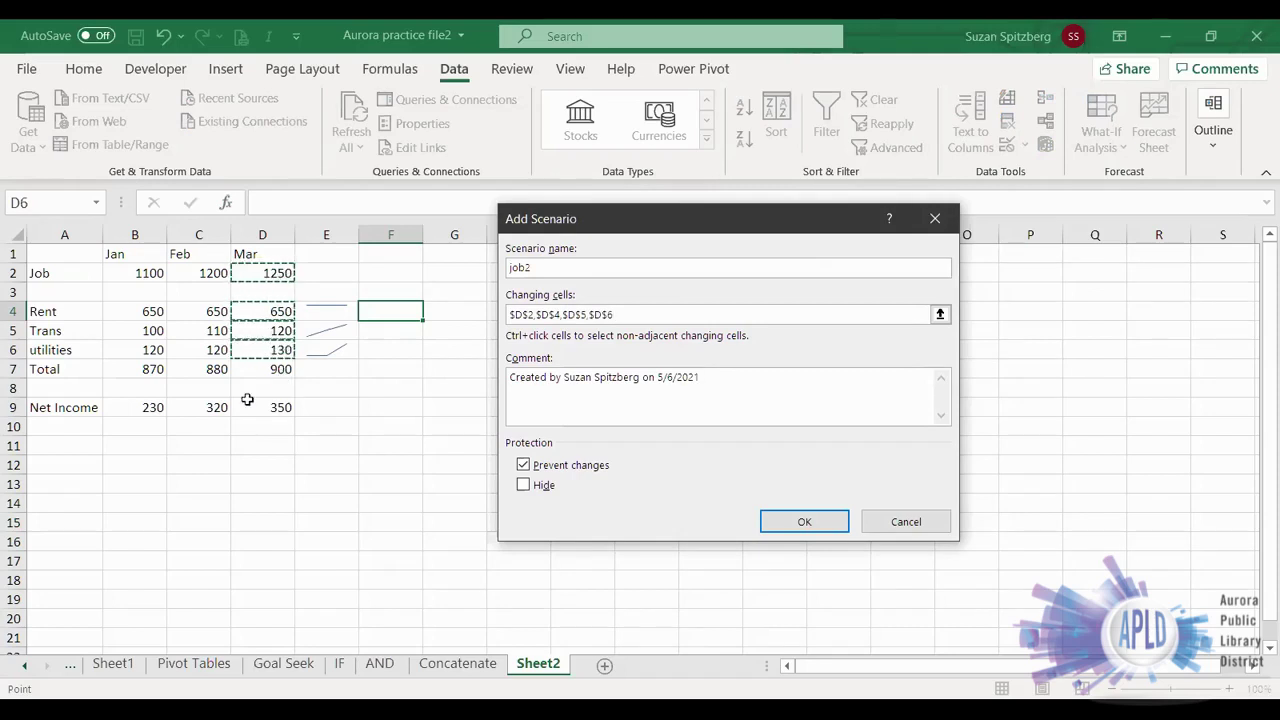
pyautogui.click(801, 526)
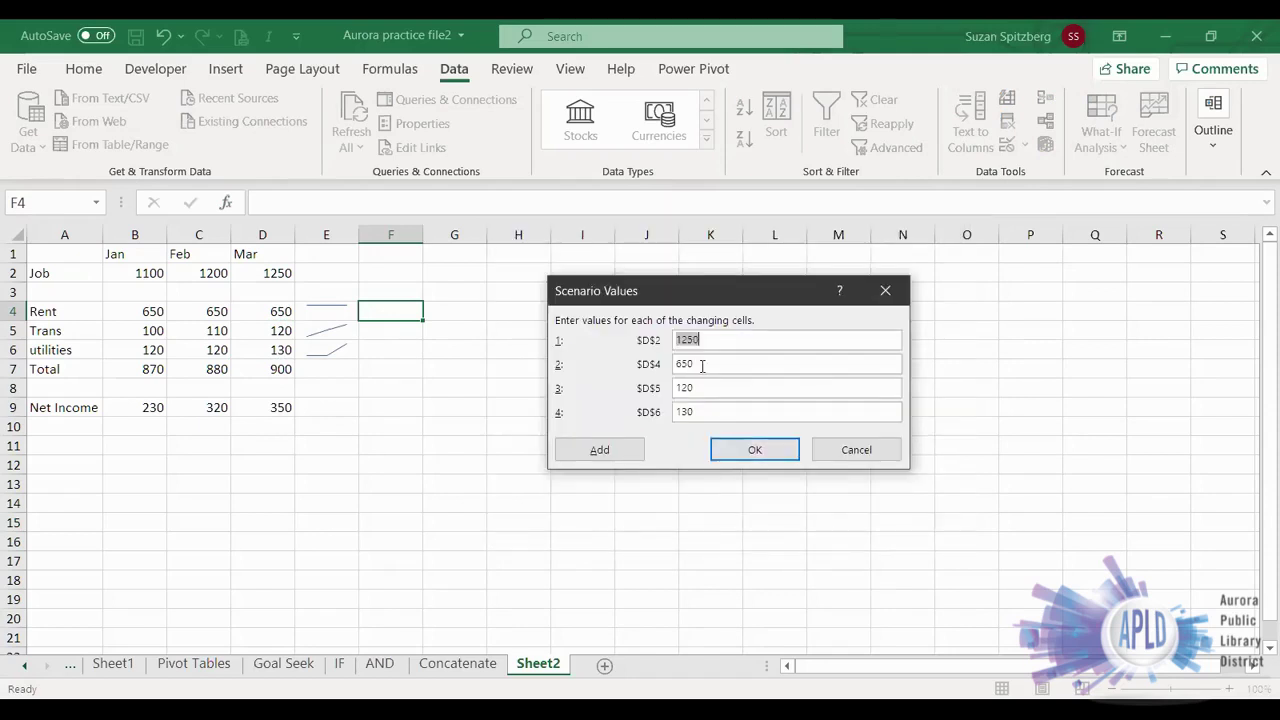
# Step: Enter the job2 scenario values 1500 for D2, 665 for D4, 130 for D5 and 135 for D6, and save the scenario
pyautogui.write('15000')
pyautogui.doubleClick(700, 363)
pyautogui.write('665')
pyautogui.doubleClick(721, 386)
pyautogui.write('13')
pyautogui.press('Tab')
pyautogui.press('BackSpace')
pyautogui.write('13')
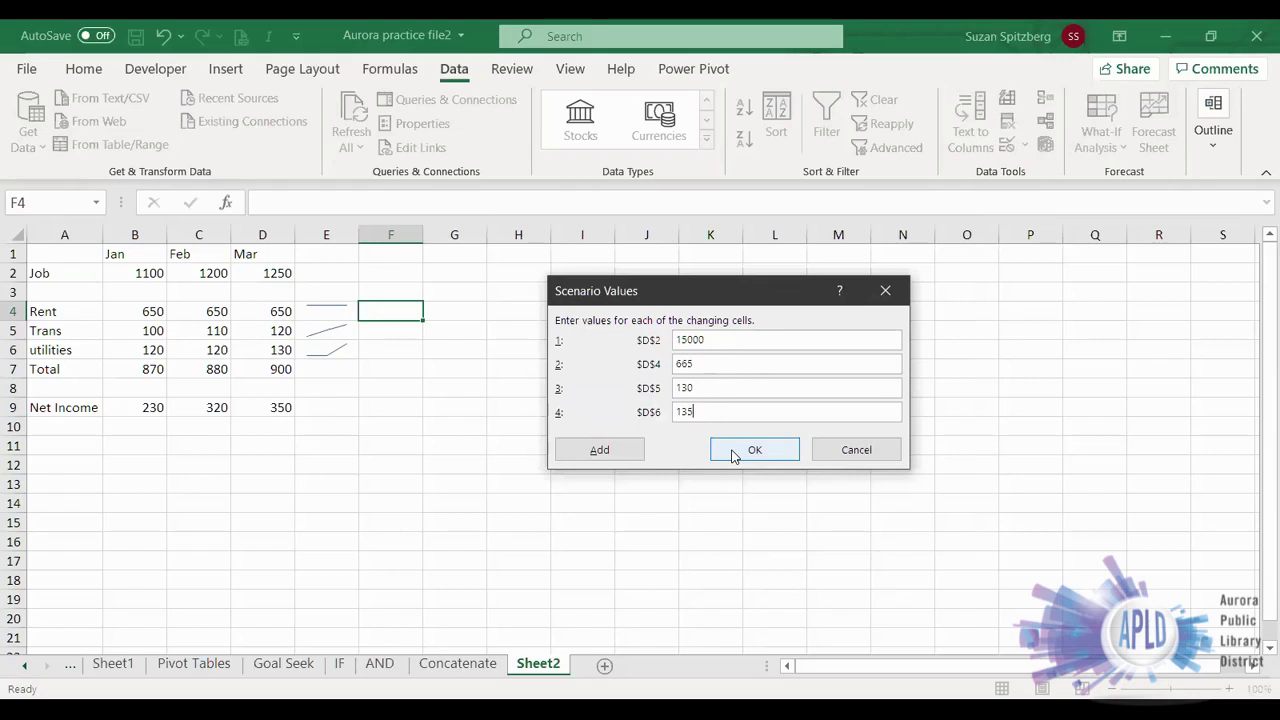
pyautogui.click(713, 341)
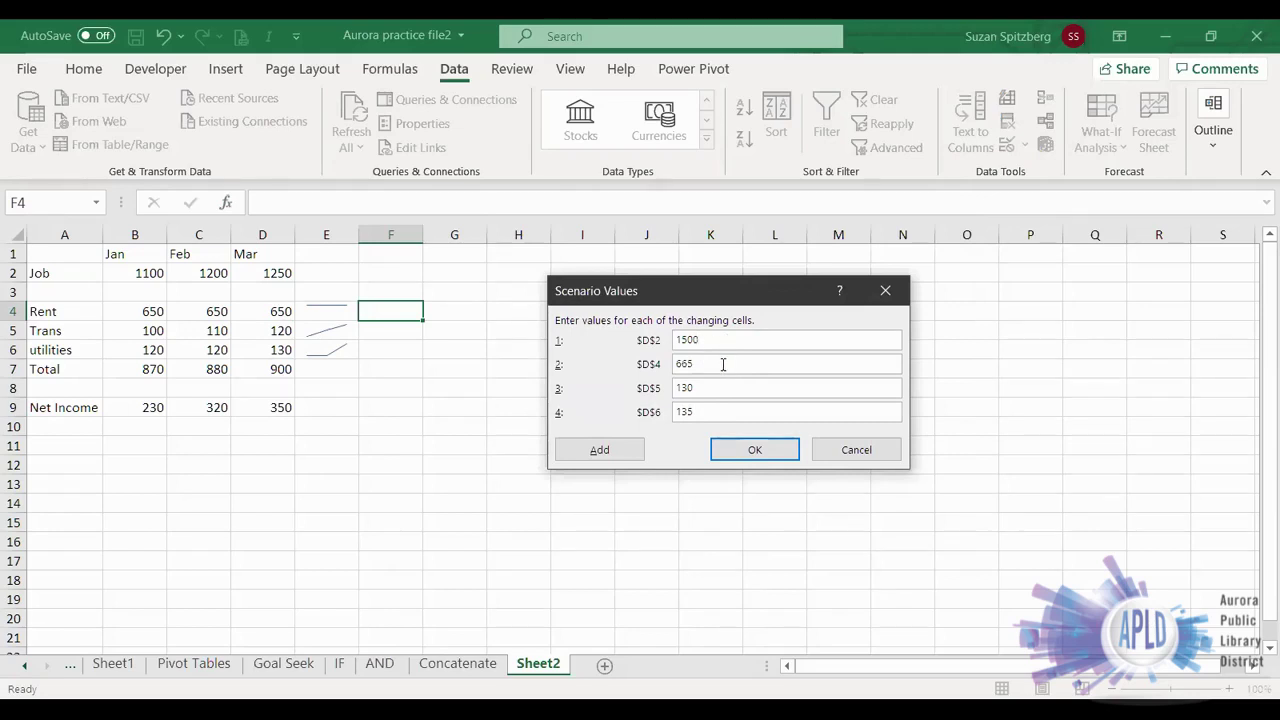
pyautogui.click(741, 454)
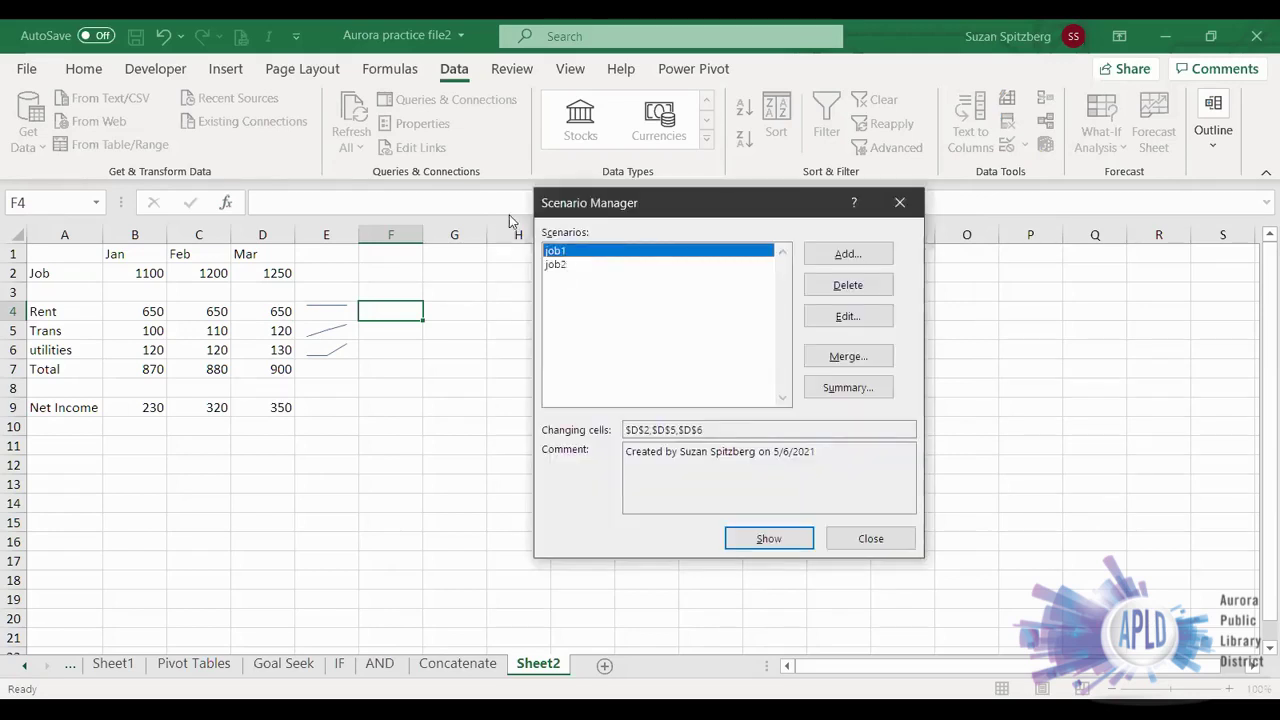
# Step: Generate a scenario summary report of both scenarios with D9 as the result cell
pyautogui.click(856, 389)
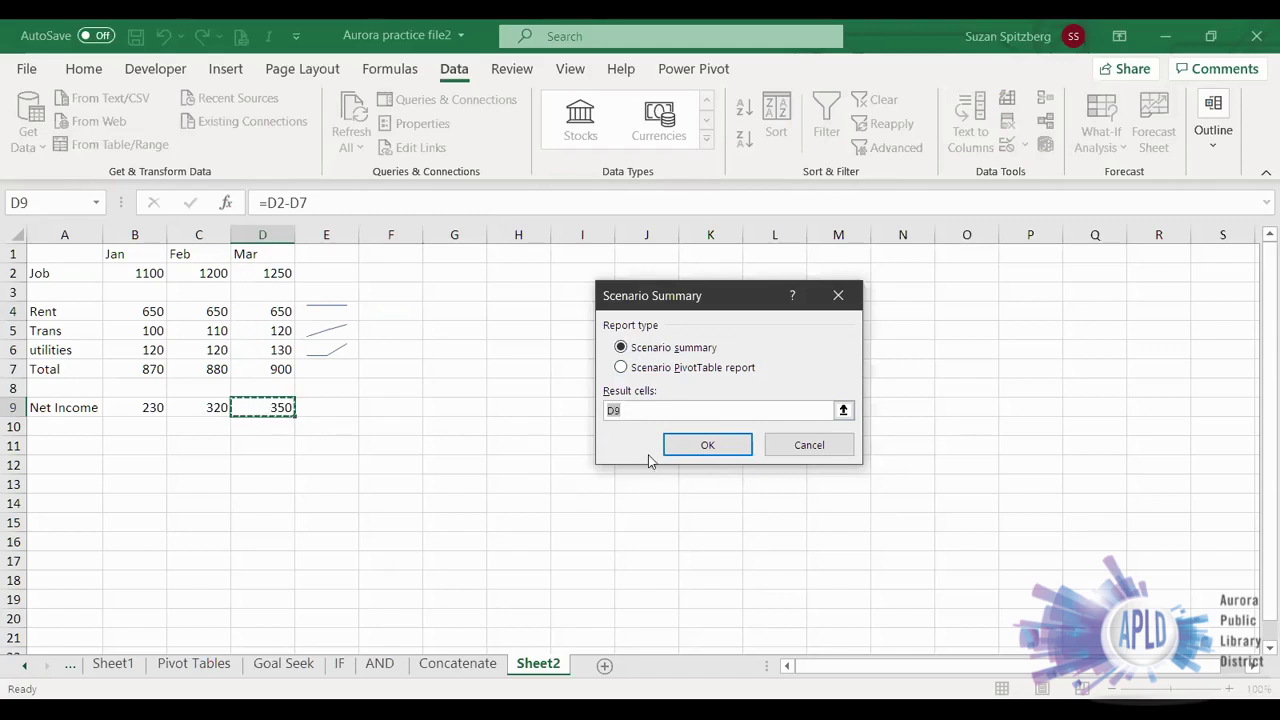
pyautogui.click(688, 449)
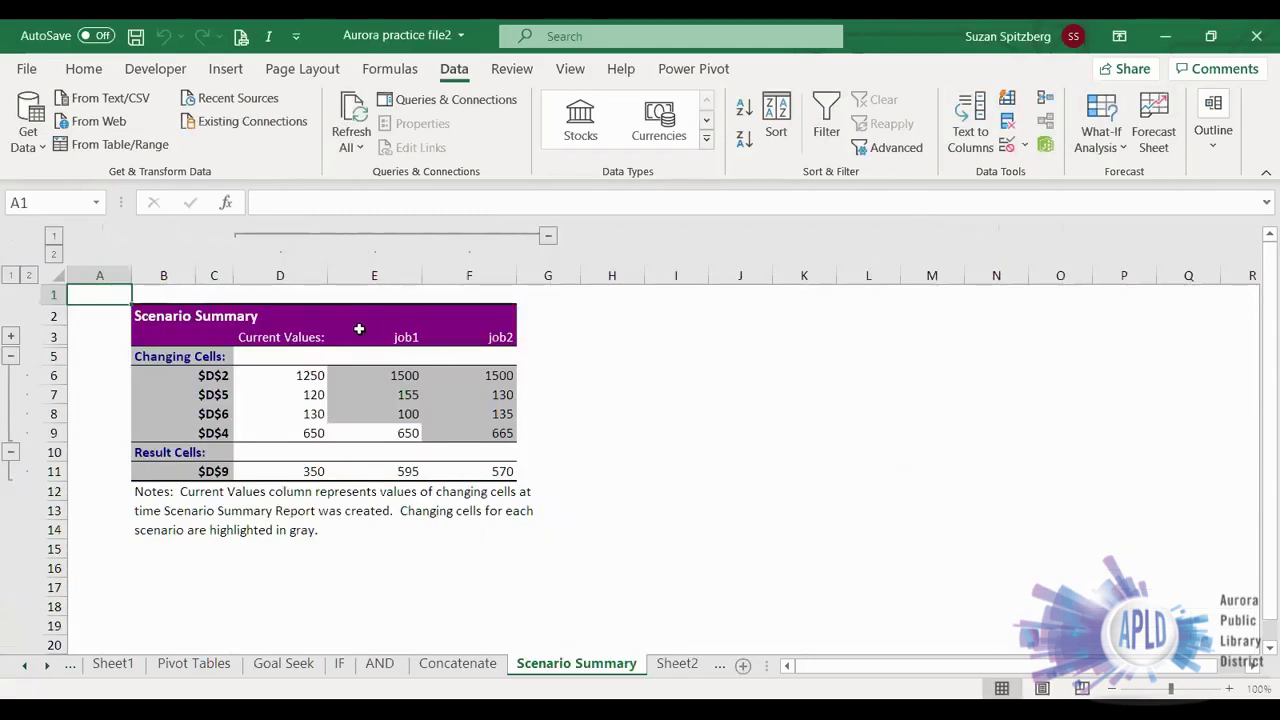
pyautogui.moveTo(358, 329); pyautogui.dragTo(502, 337)
pyautogui.click(648, 392)
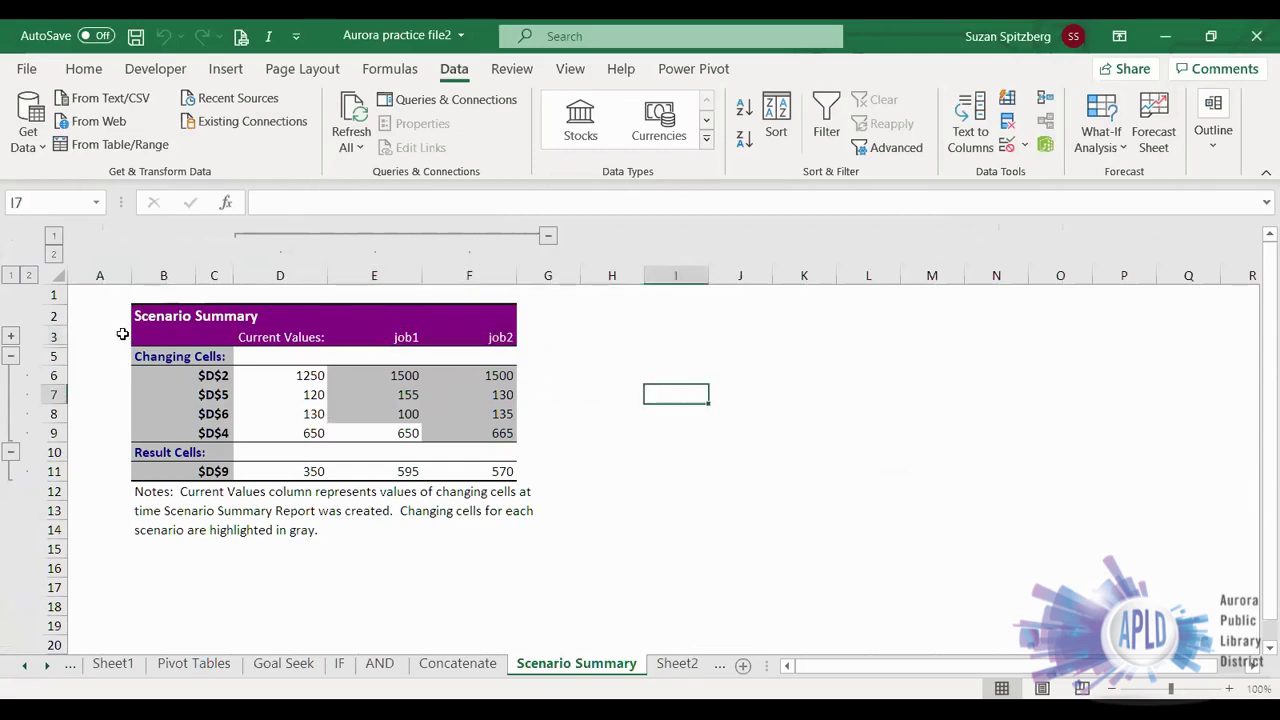
# Step: Replace the $D$2 label under Changing Cells in the scenario summary with job
pyautogui.click(204, 376)
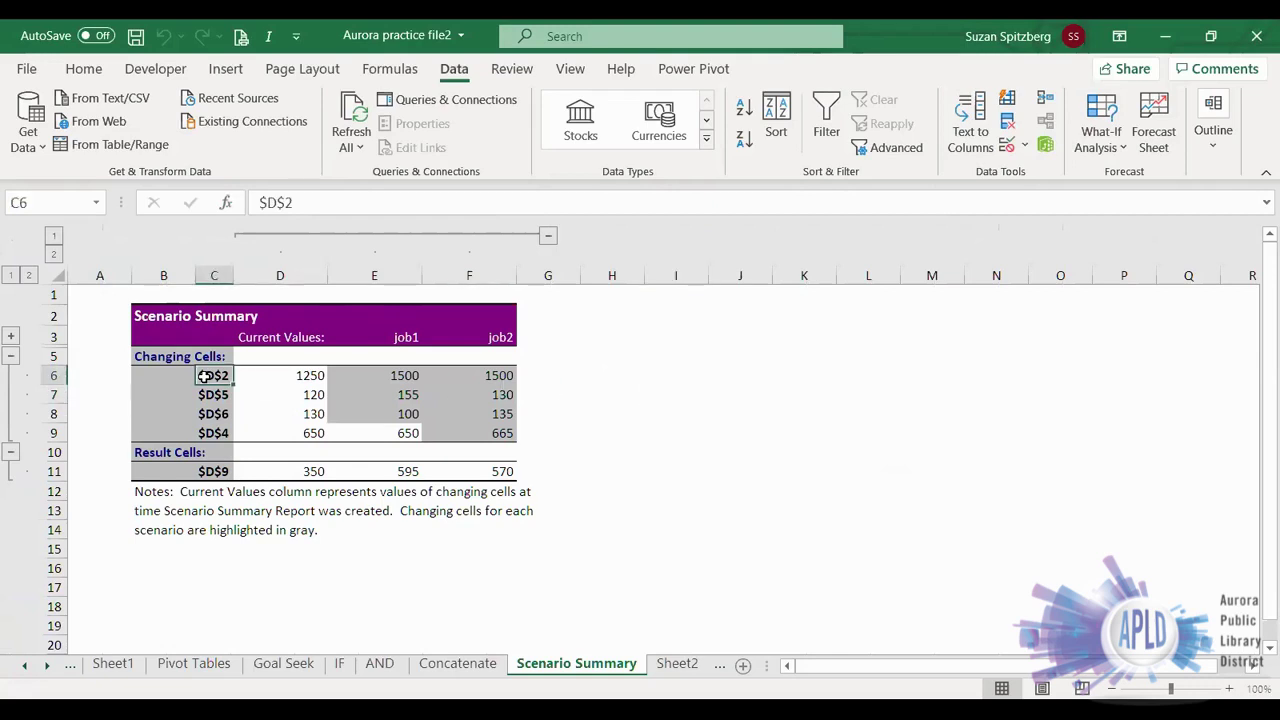
pyautogui.write('jon')
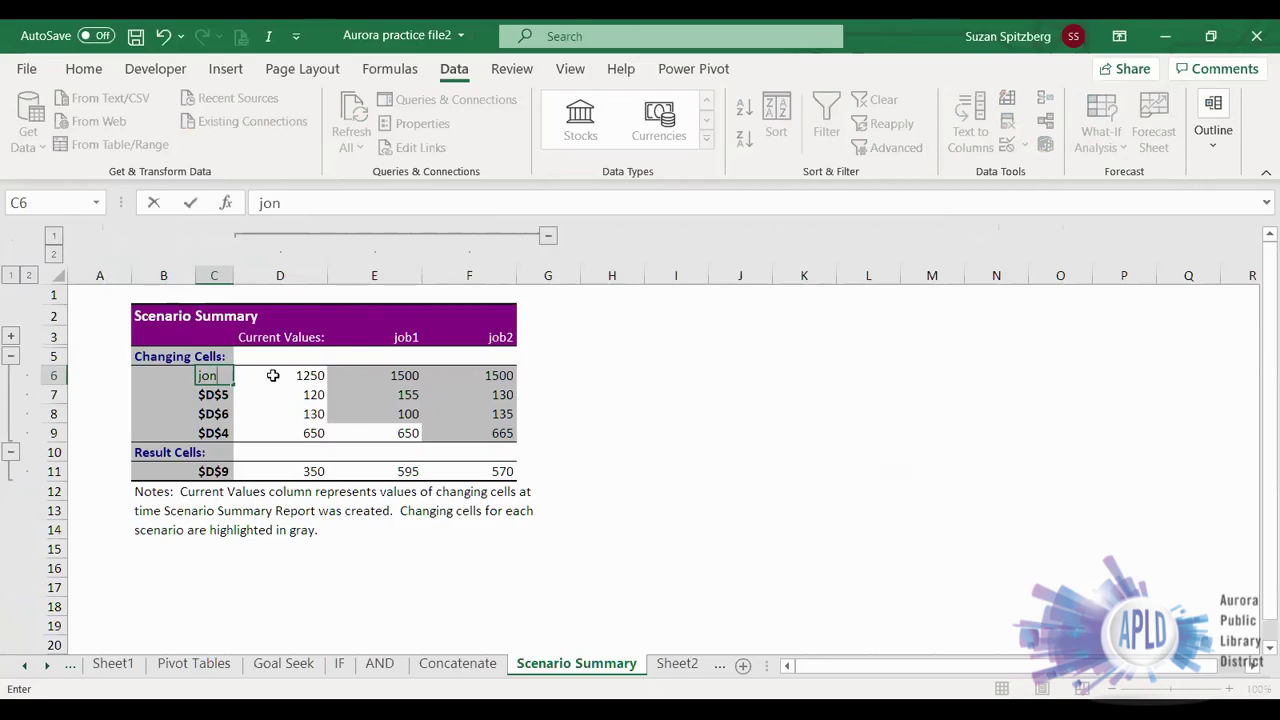
pyautogui.press('BackSpace')
pyautogui.write('b')
pyautogui.press('Return')
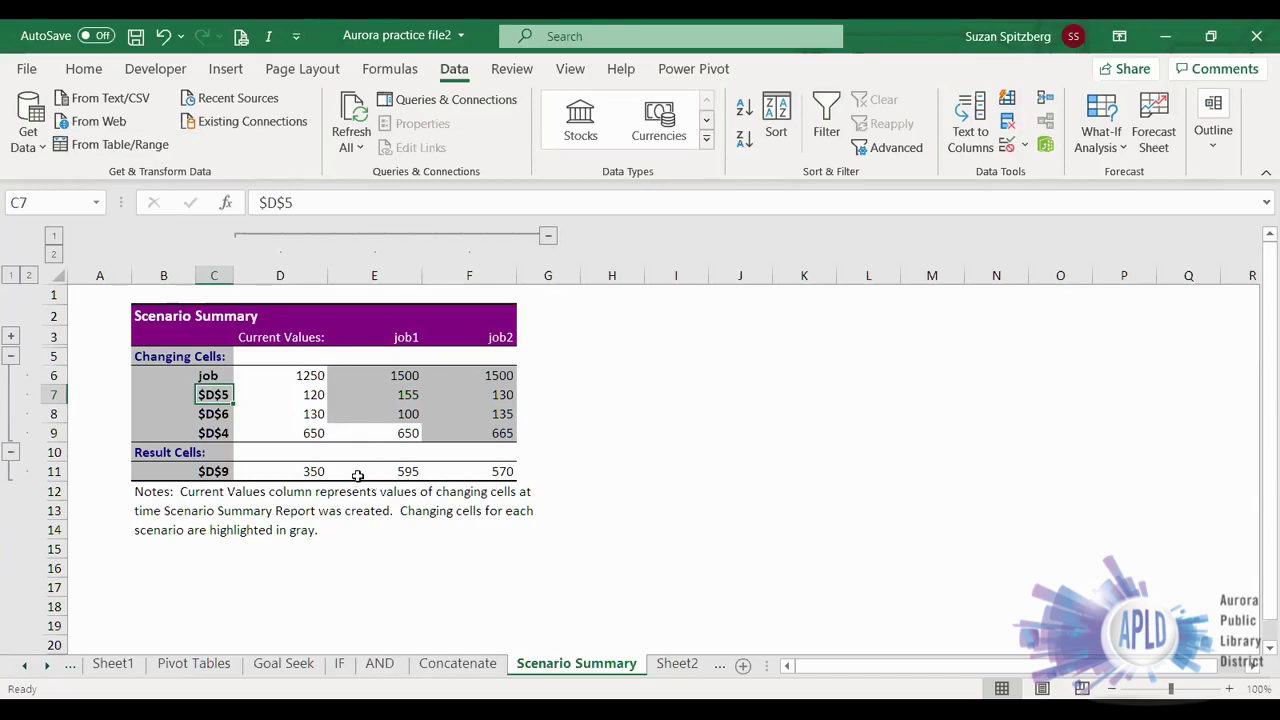
pyautogui.click(1124, 155)
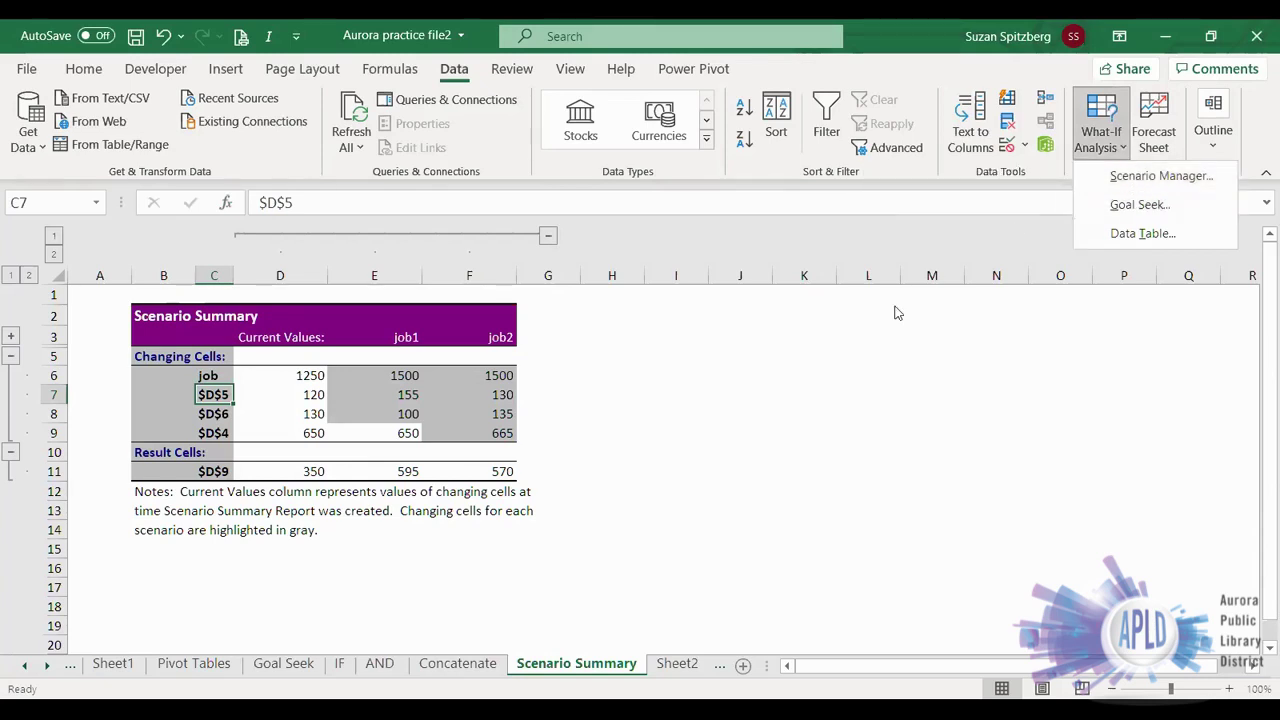
pyautogui.click(842, 370)
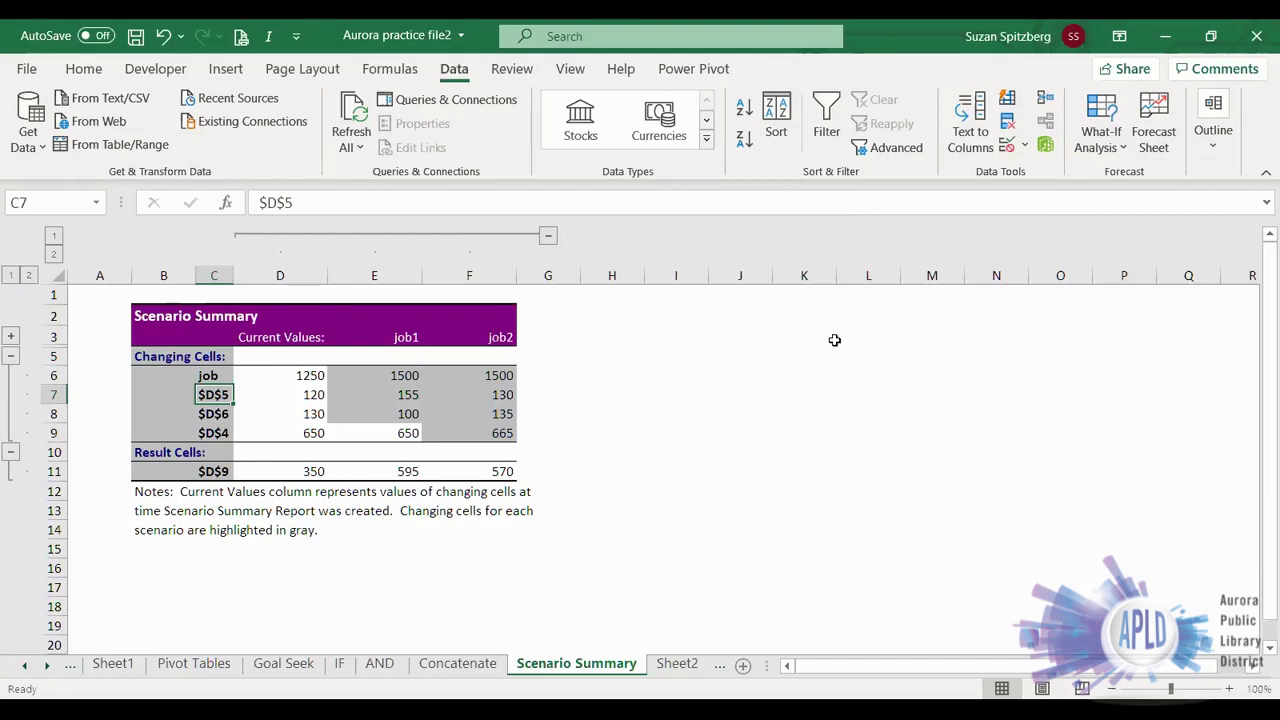